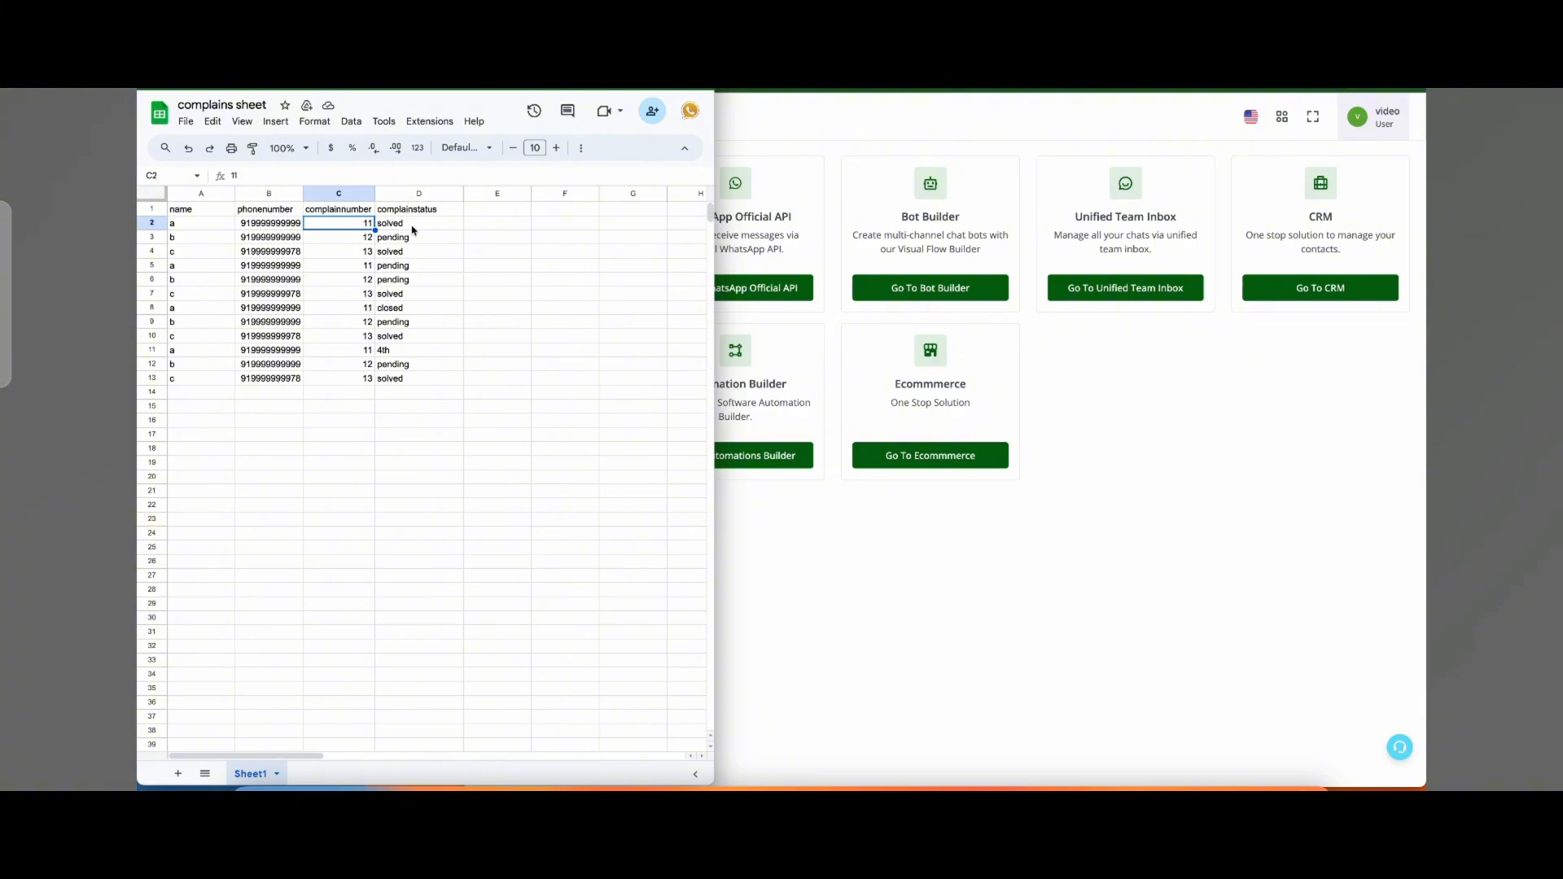
click(414, 228)
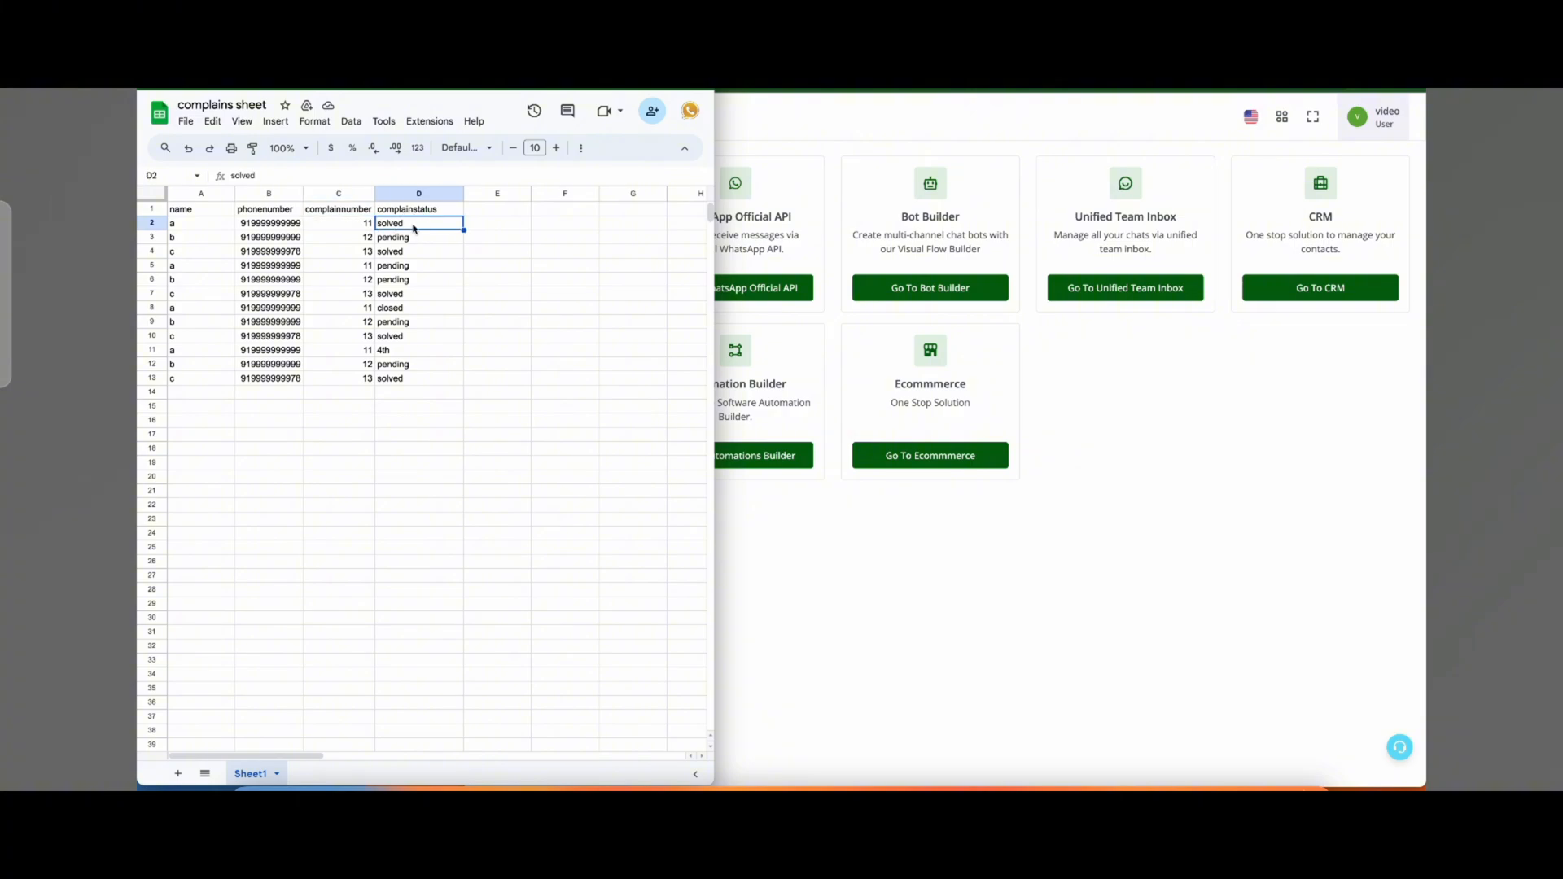
click(575, 304)
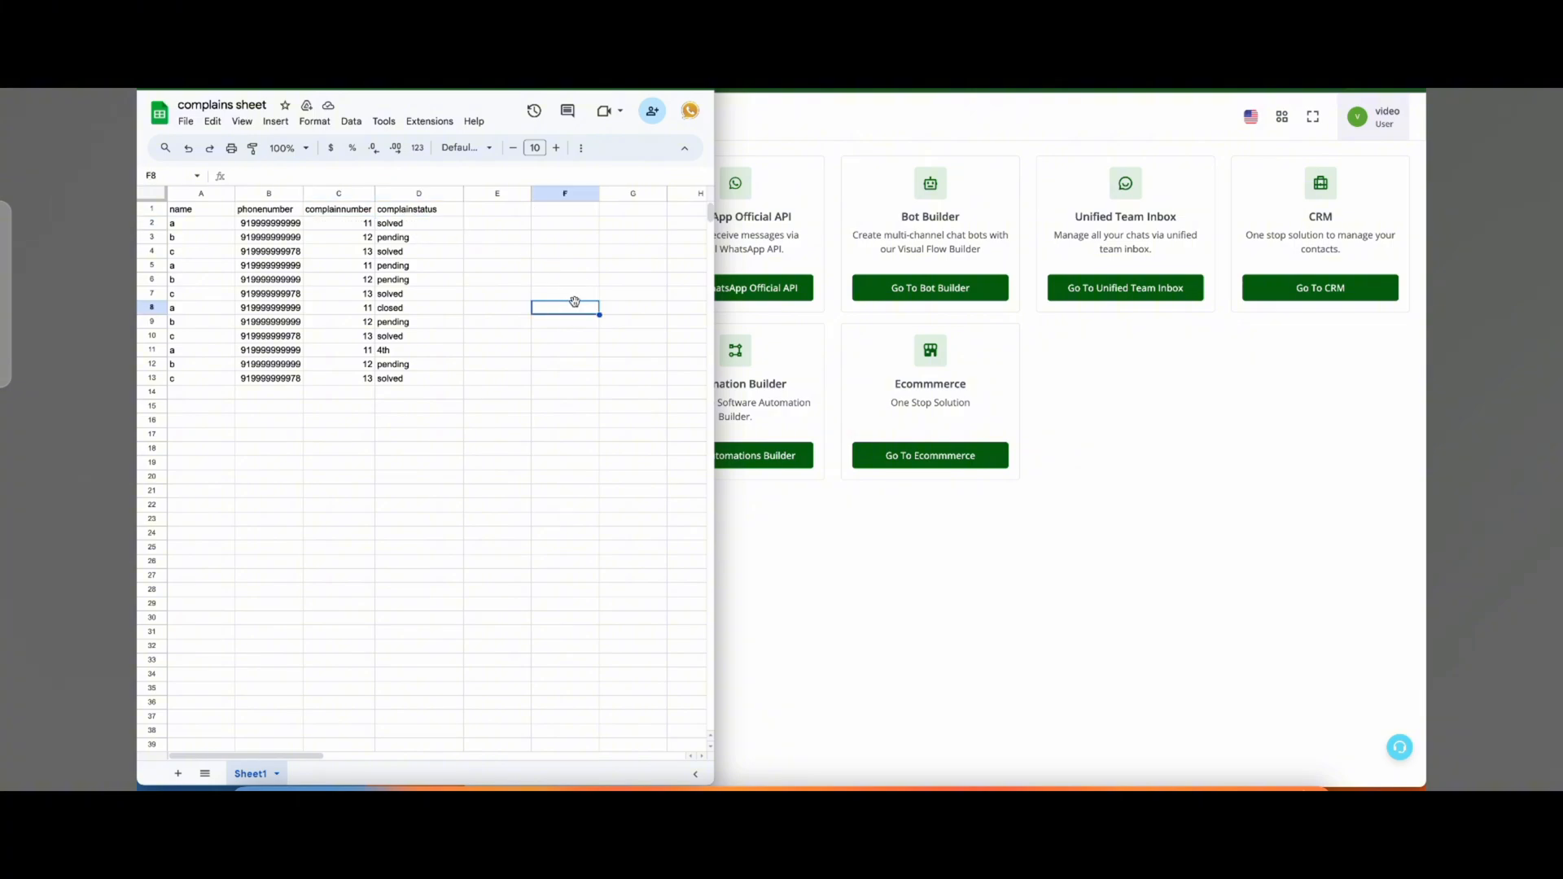
Switch to the automation platform, create a new botflow in the Bot Builder and name it "complain new 2".
click(1113, 521)
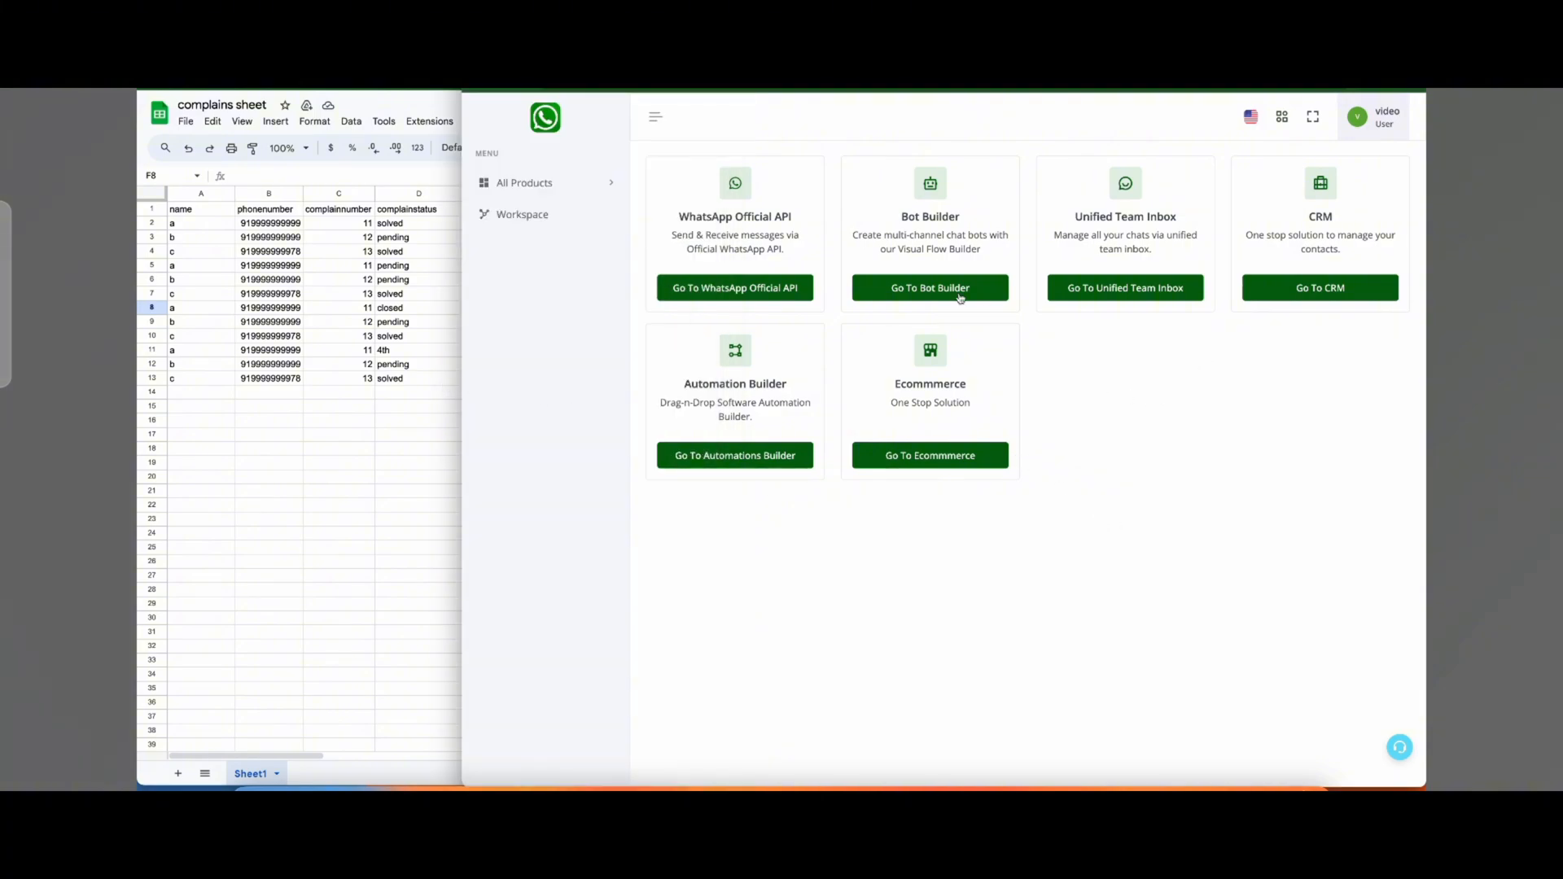
click(926, 285)
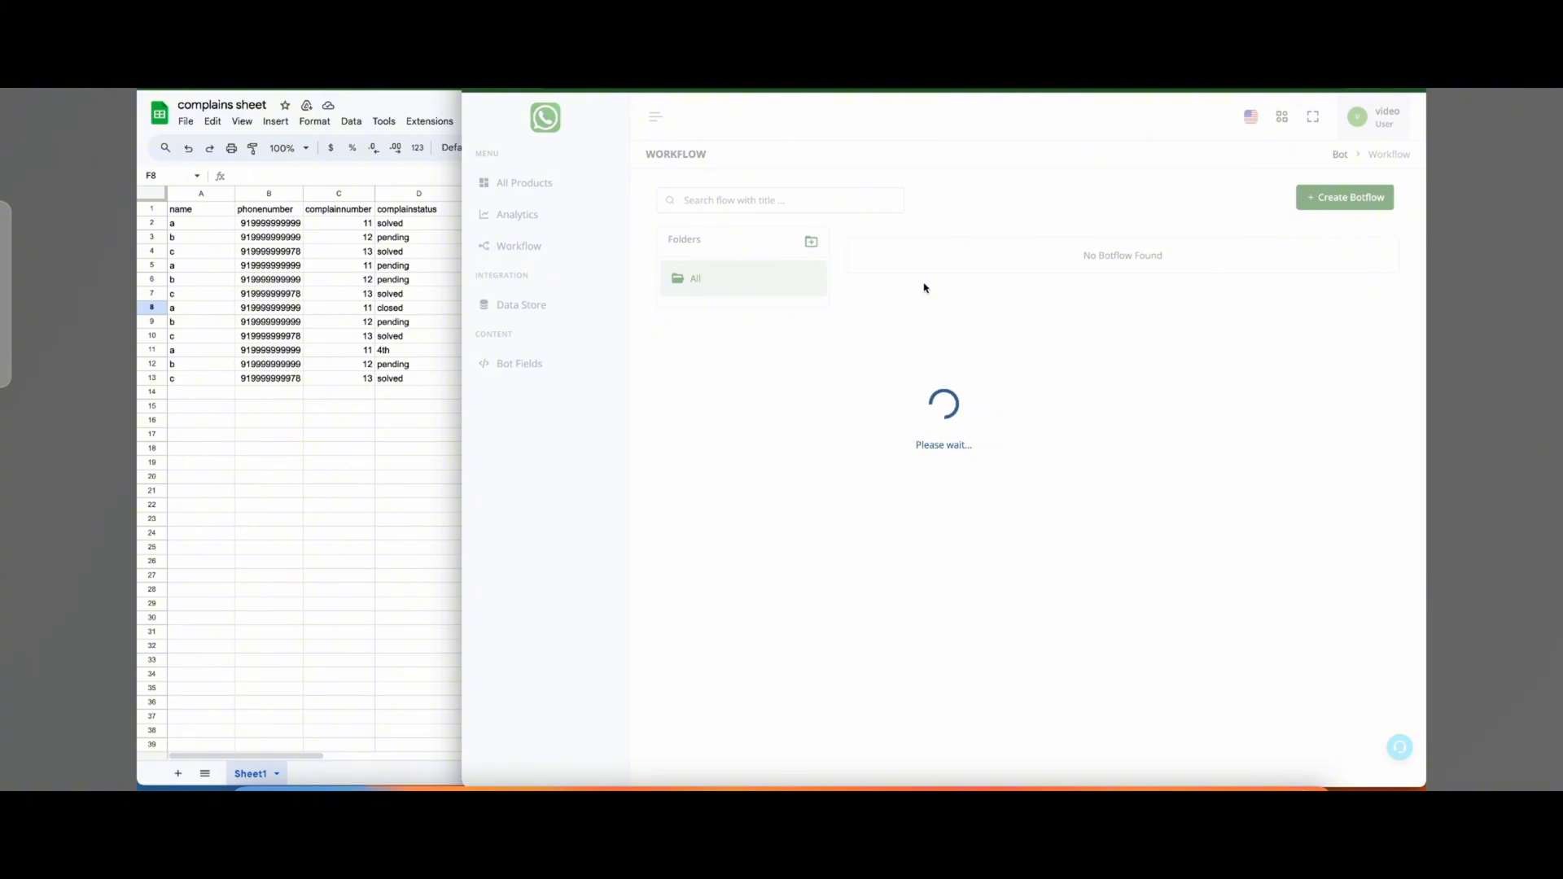
click(1375, 210)
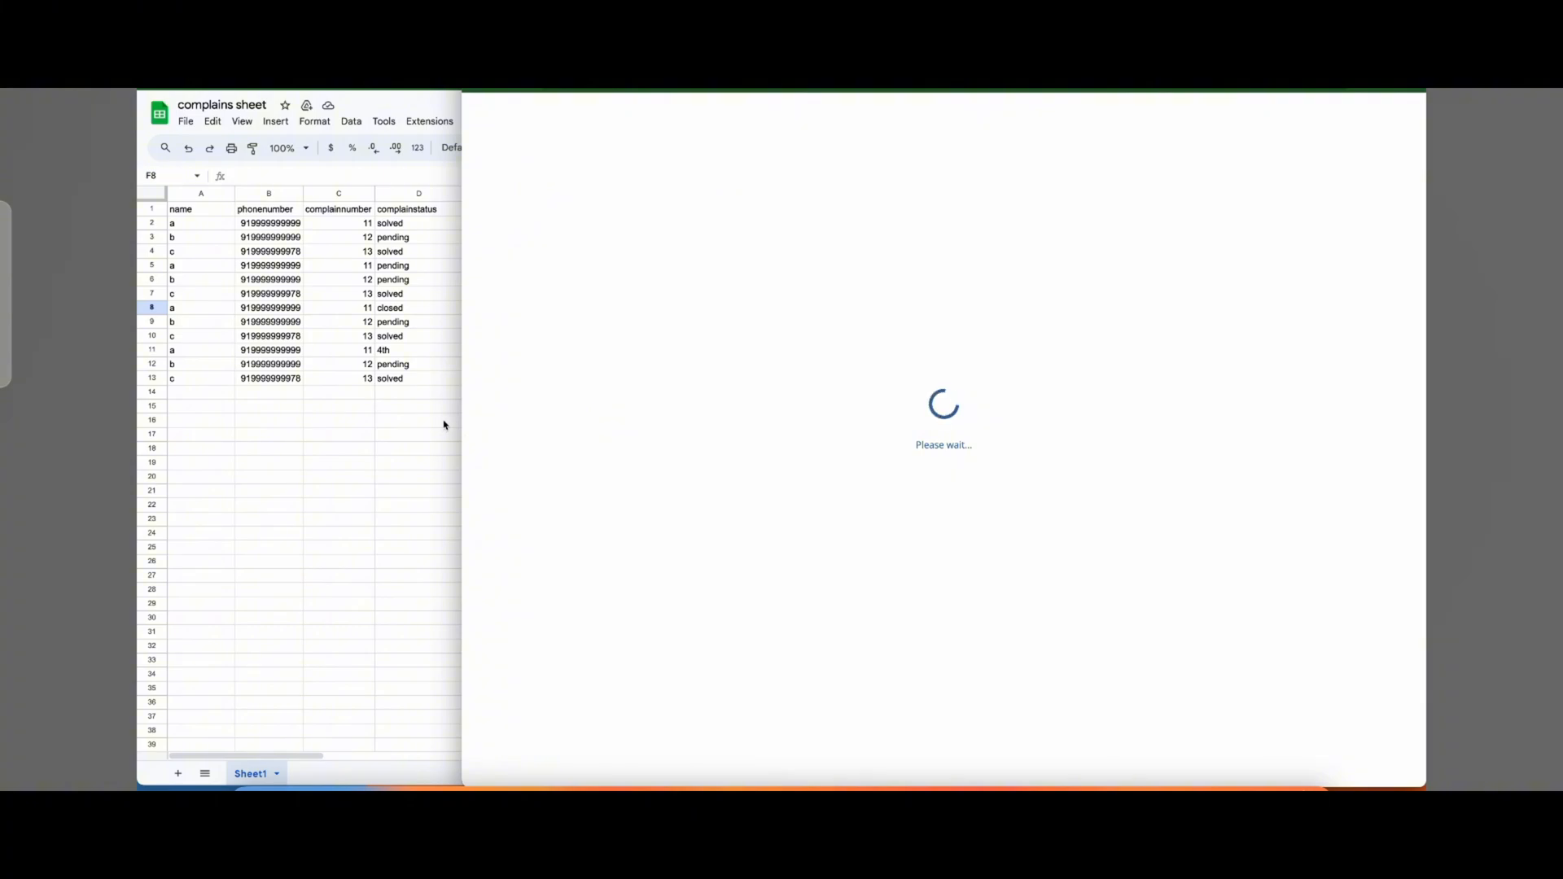
drag(464, 424, 429, 431)
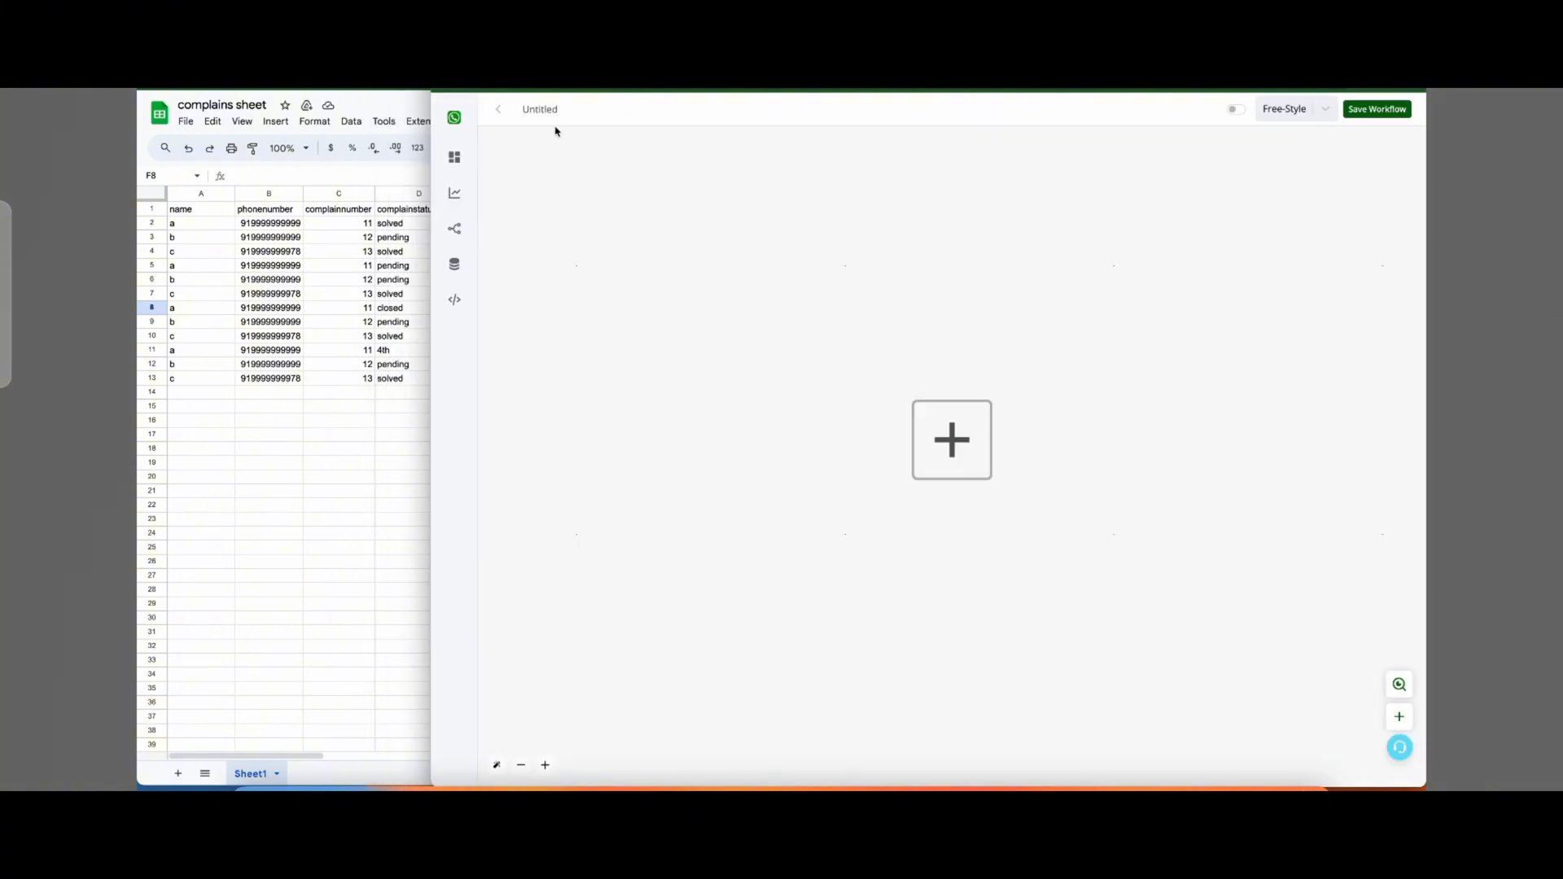
double_click(547, 110)
text(complain new 2)
Add a WhatsApp Chat Bot trigger of type Message Match Keyword Condition and set its channel to Working Channel.
click(946, 429)
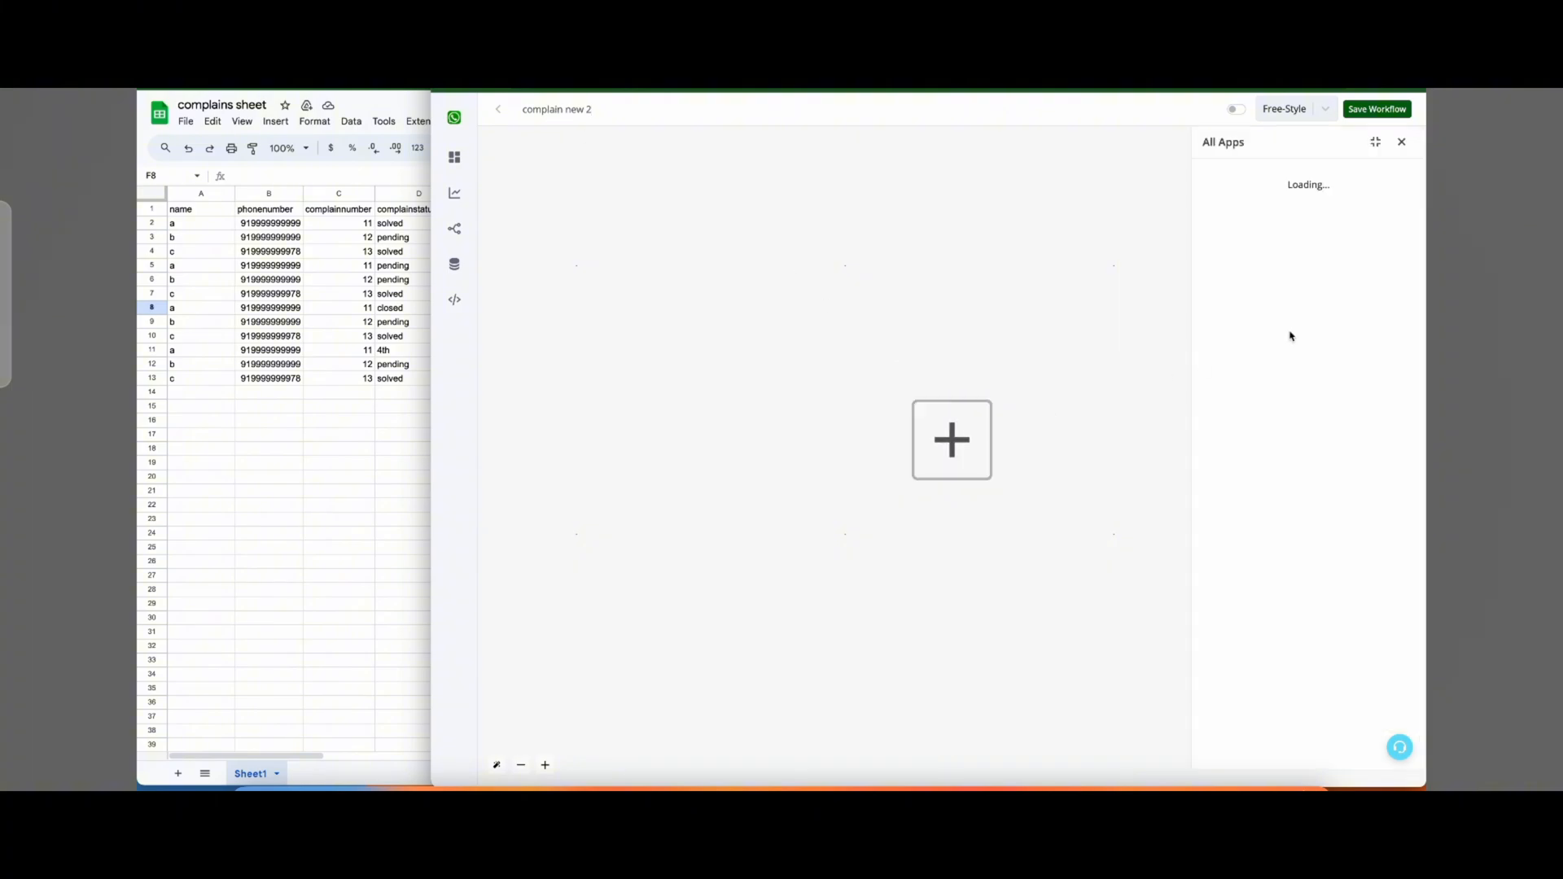
click(1300, 234)
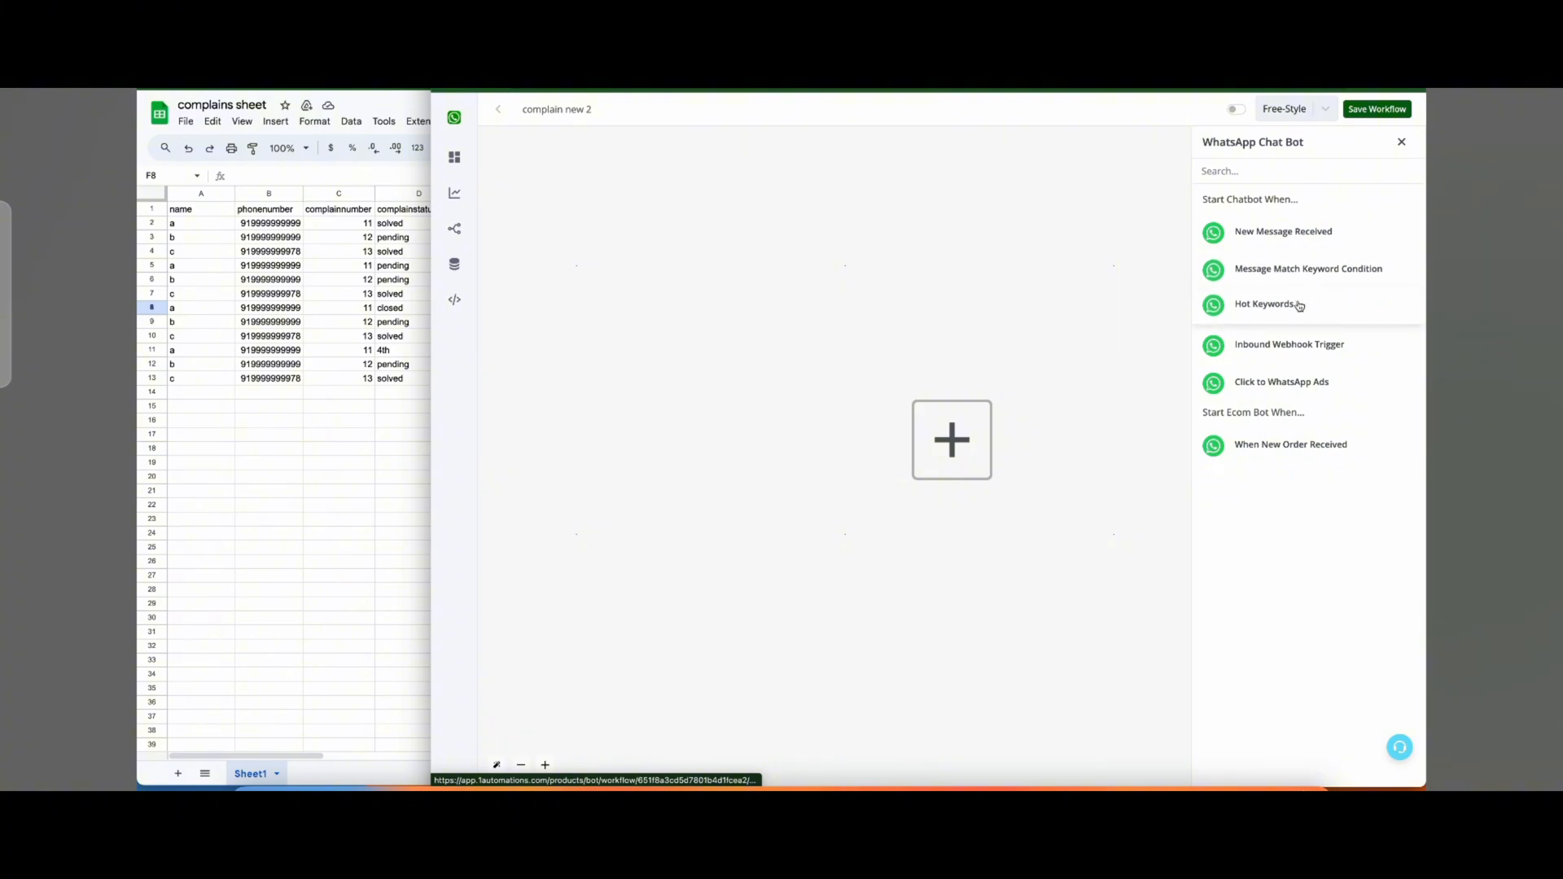
click(1298, 268)
click(1299, 246)
click(1299, 244)
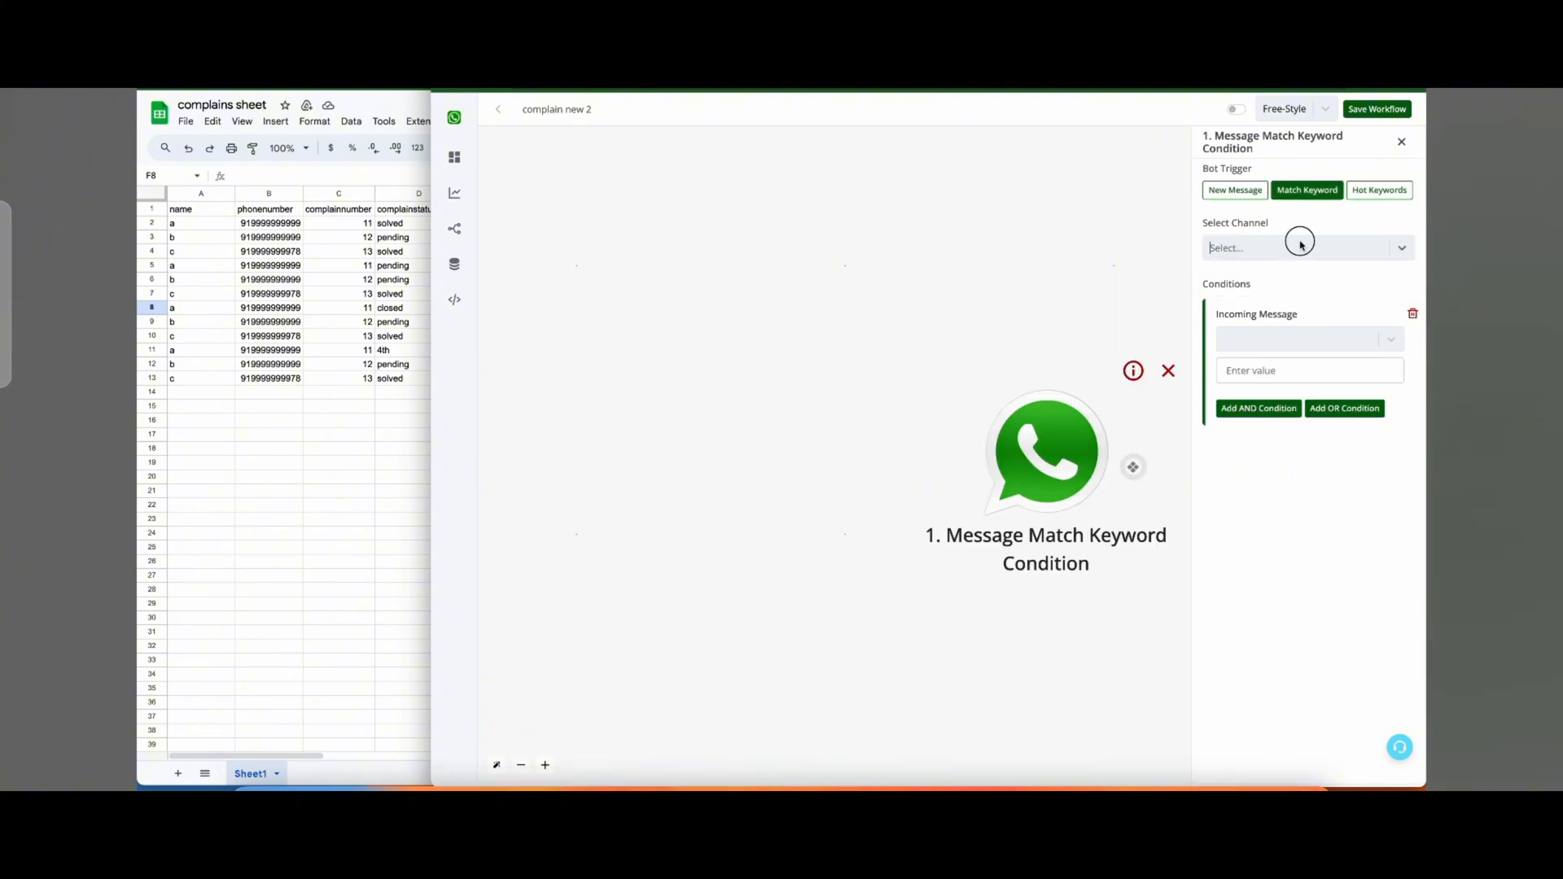
click(1299, 245)
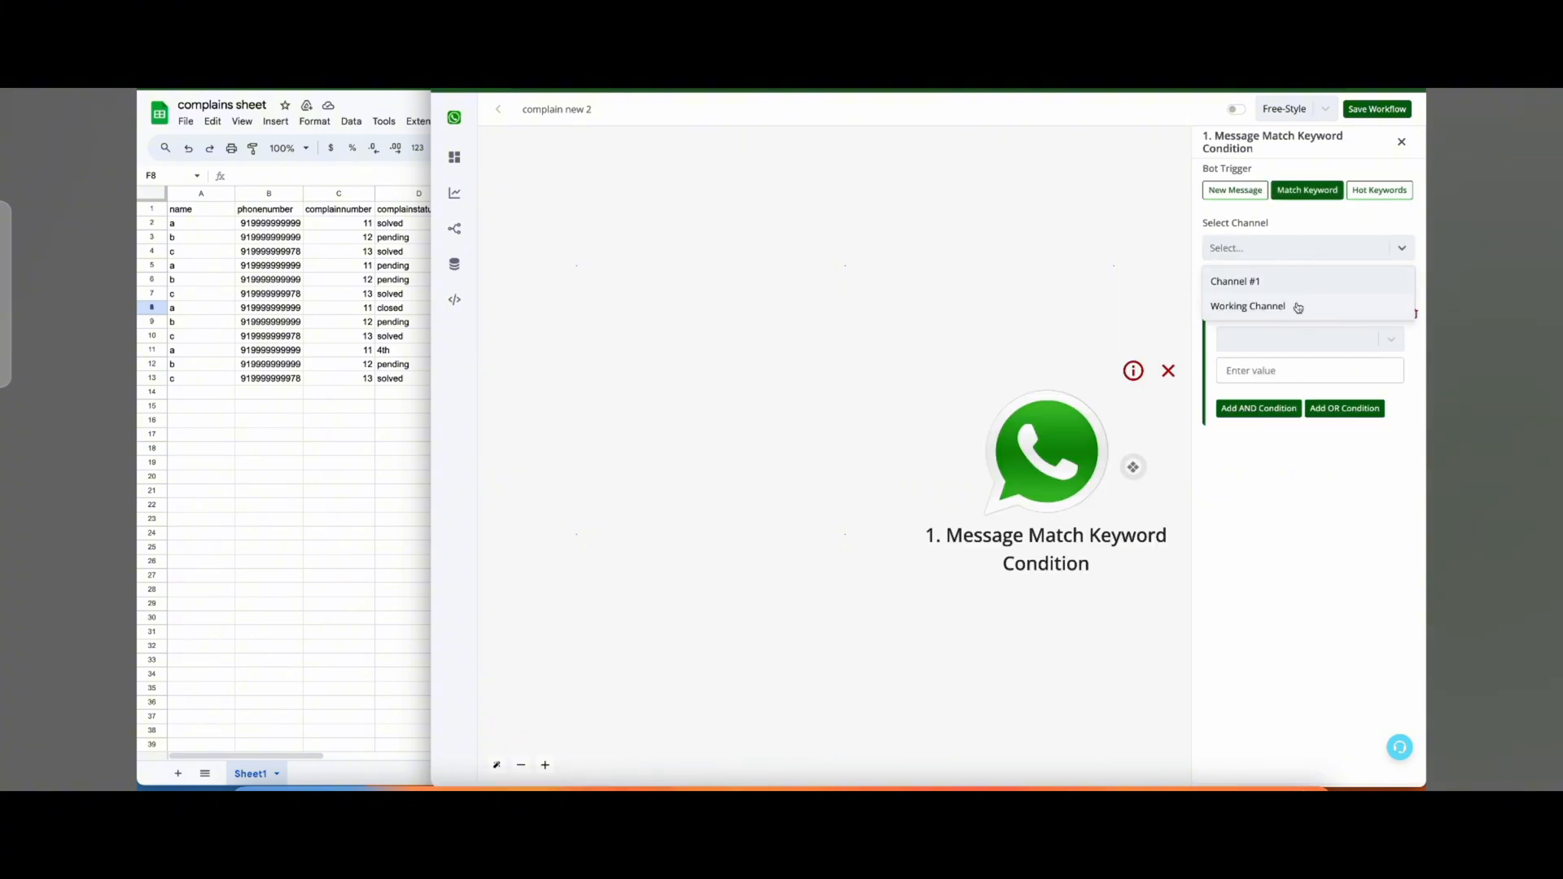
click(1297, 307)
Set the trigger condition so the incoming message is "complainbot2", and save the trigger.
click(1297, 339)
click(1294, 391)
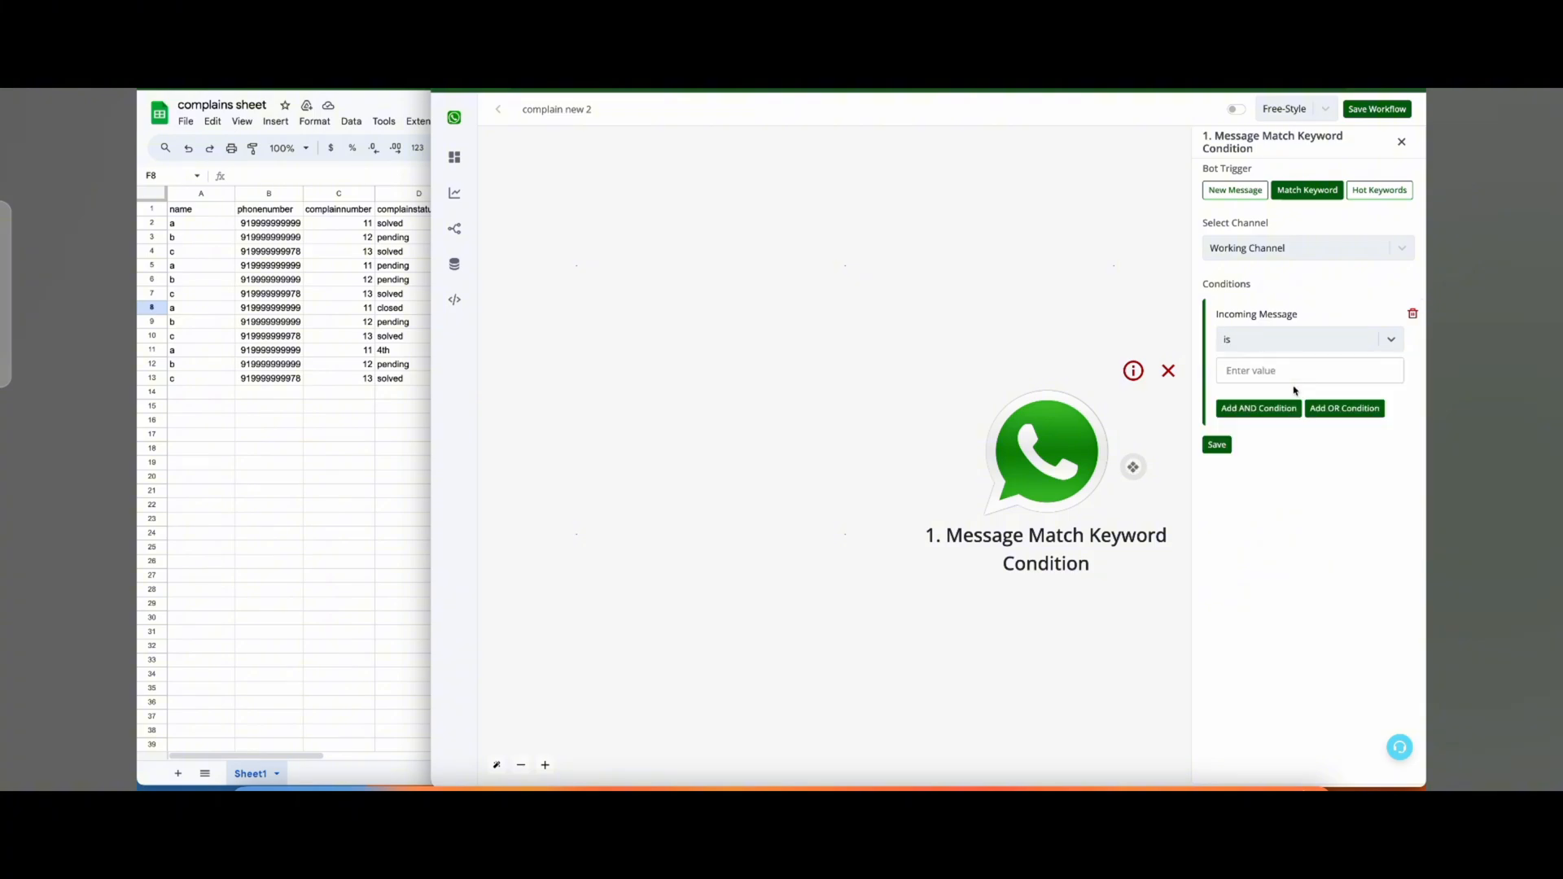
click(1292, 370)
text(complainbot2)
click(1225, 447)
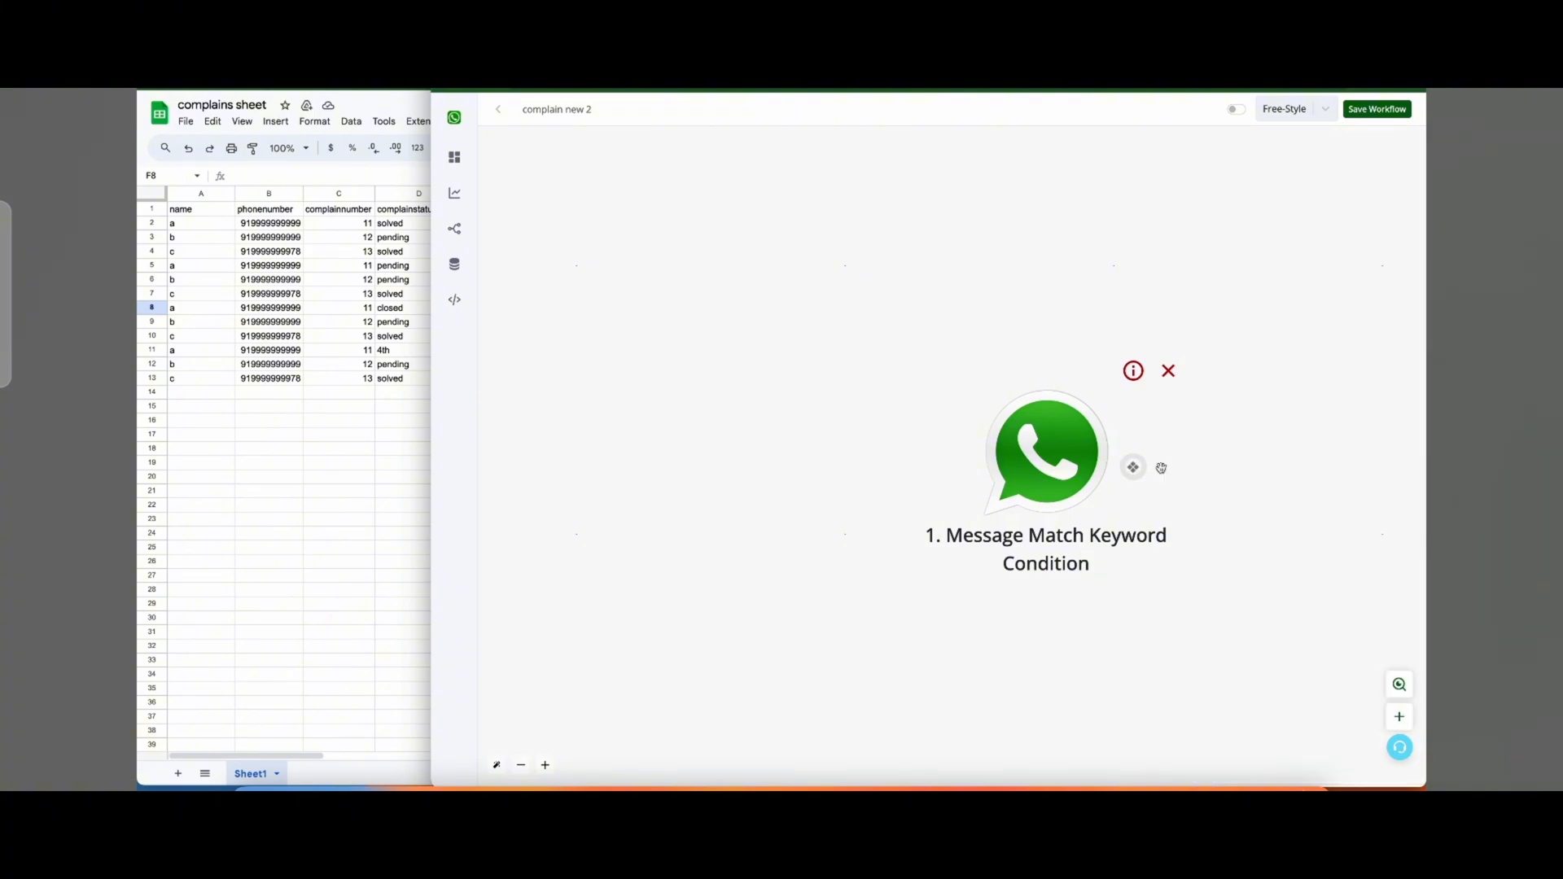
Connect an Ask Question text message after the trigger reading "Kindly share your complain number" and save the question.
click(1133, 466)
click(919, 450)
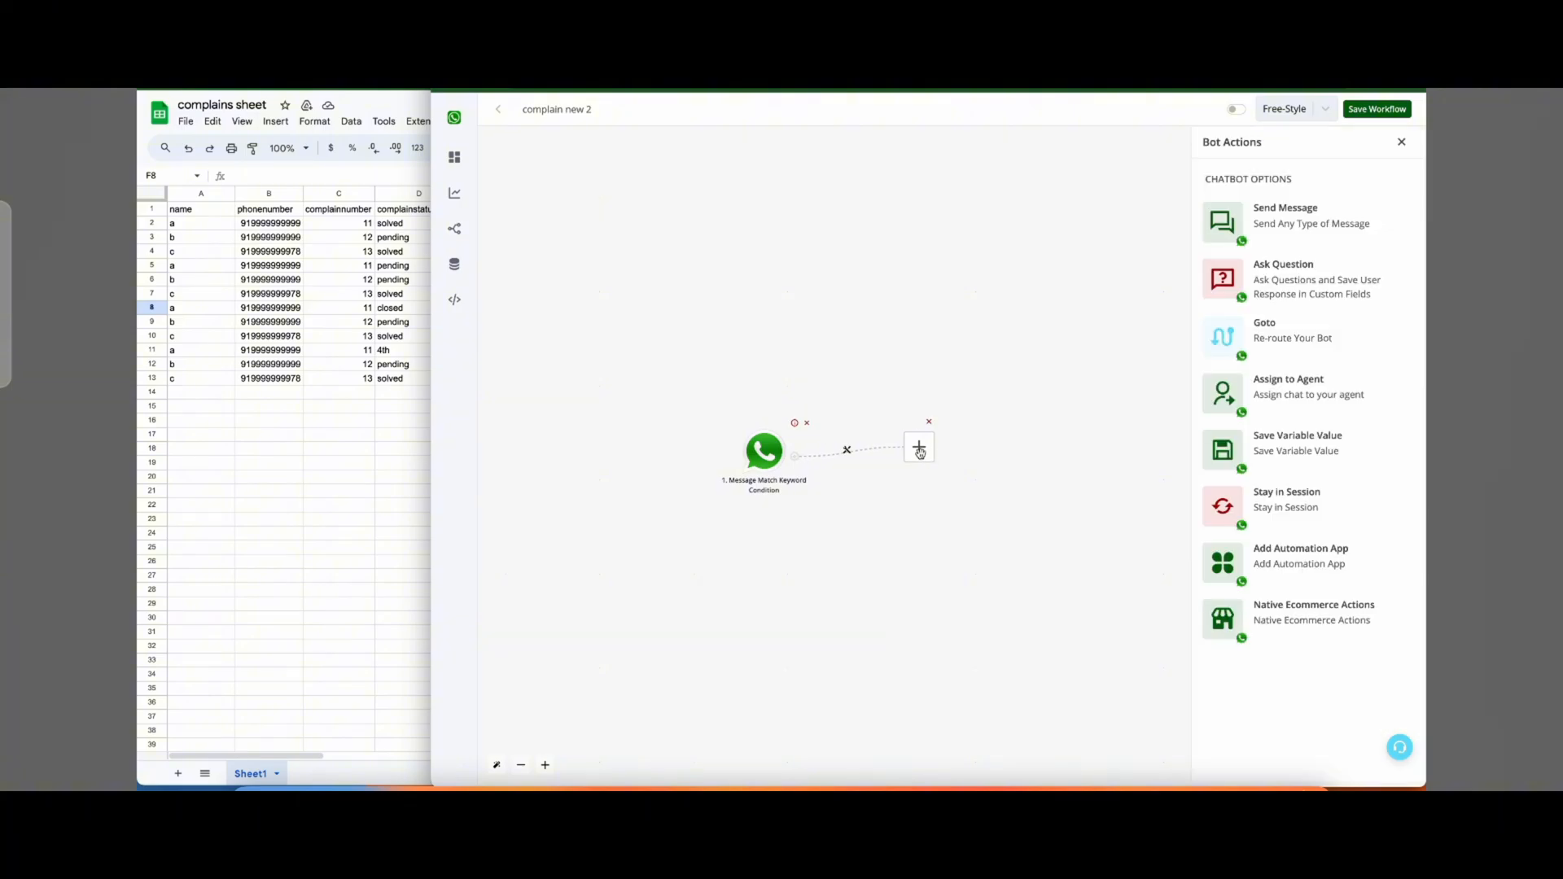
click(1267, 275)
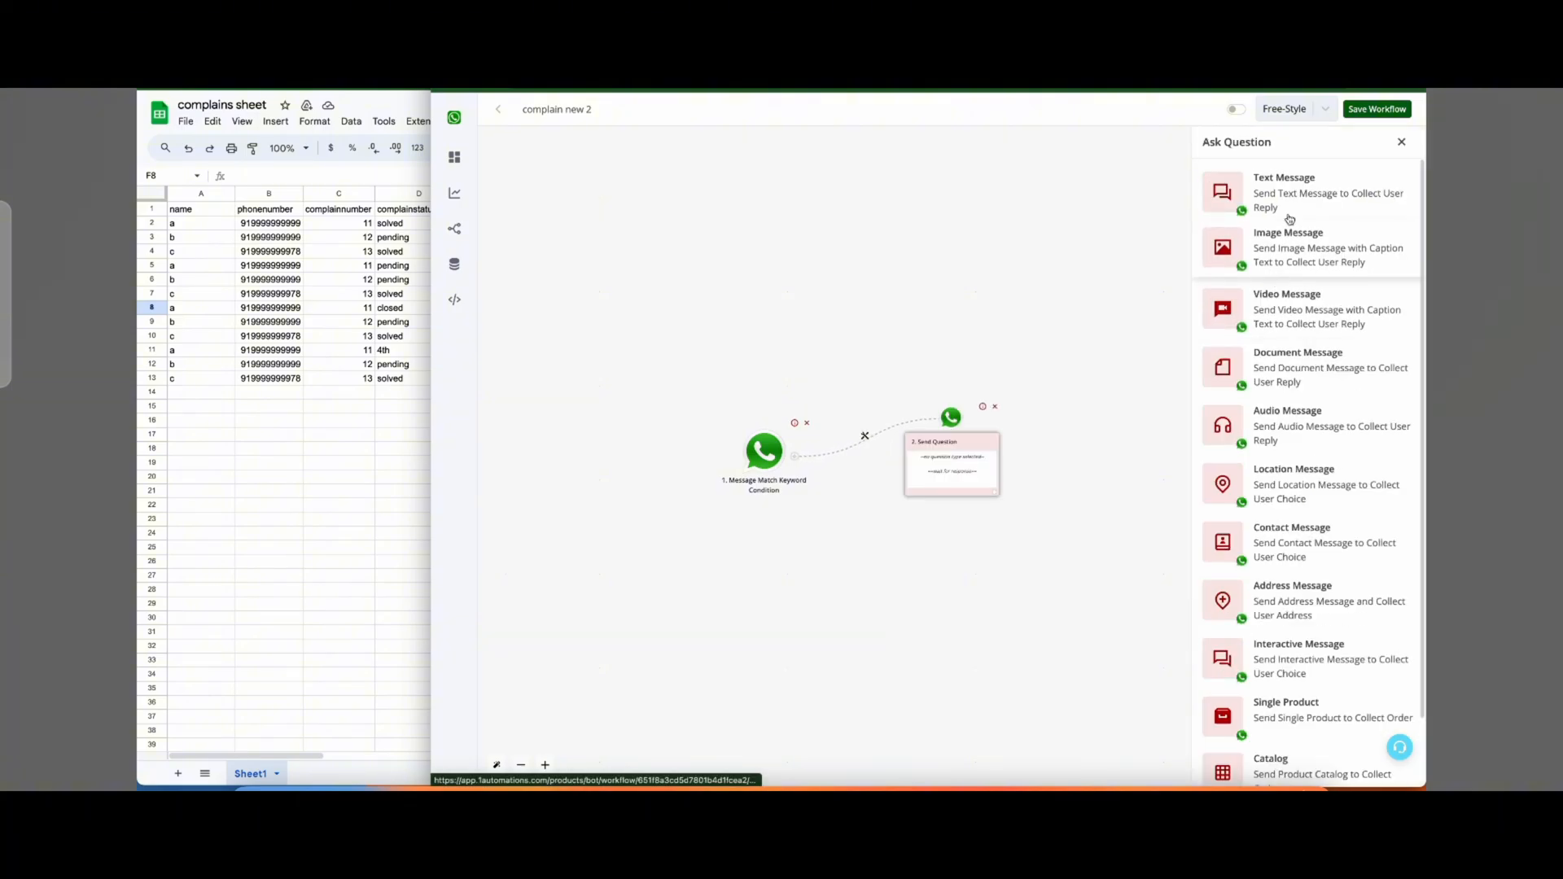
click(1287, 213)
click(1287, 298)
text(Kin)
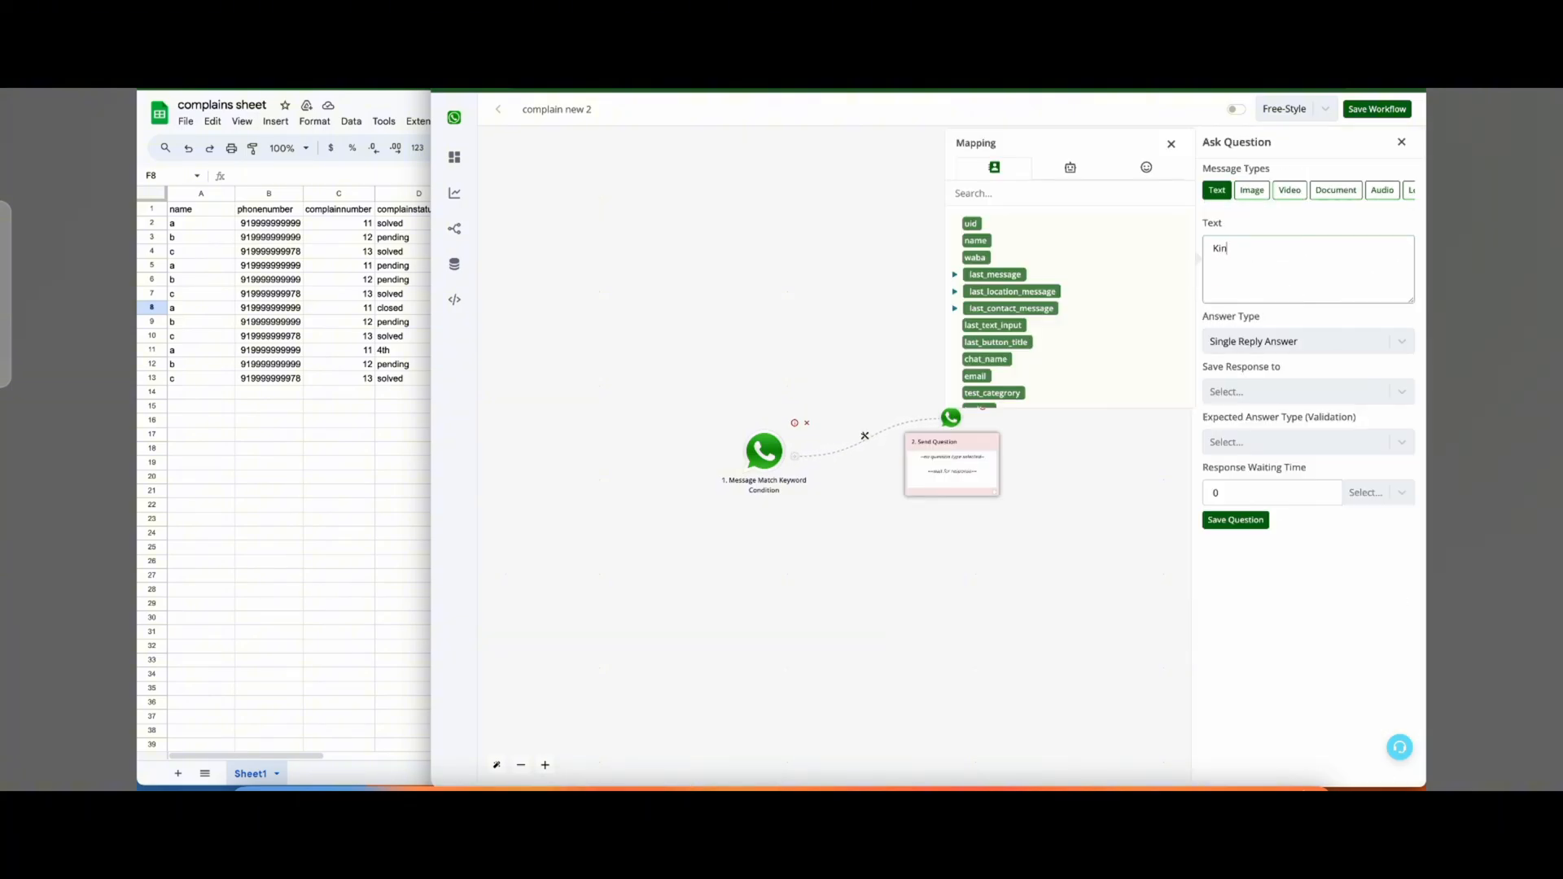
text(dly share your complain number)
click(1262, 527)
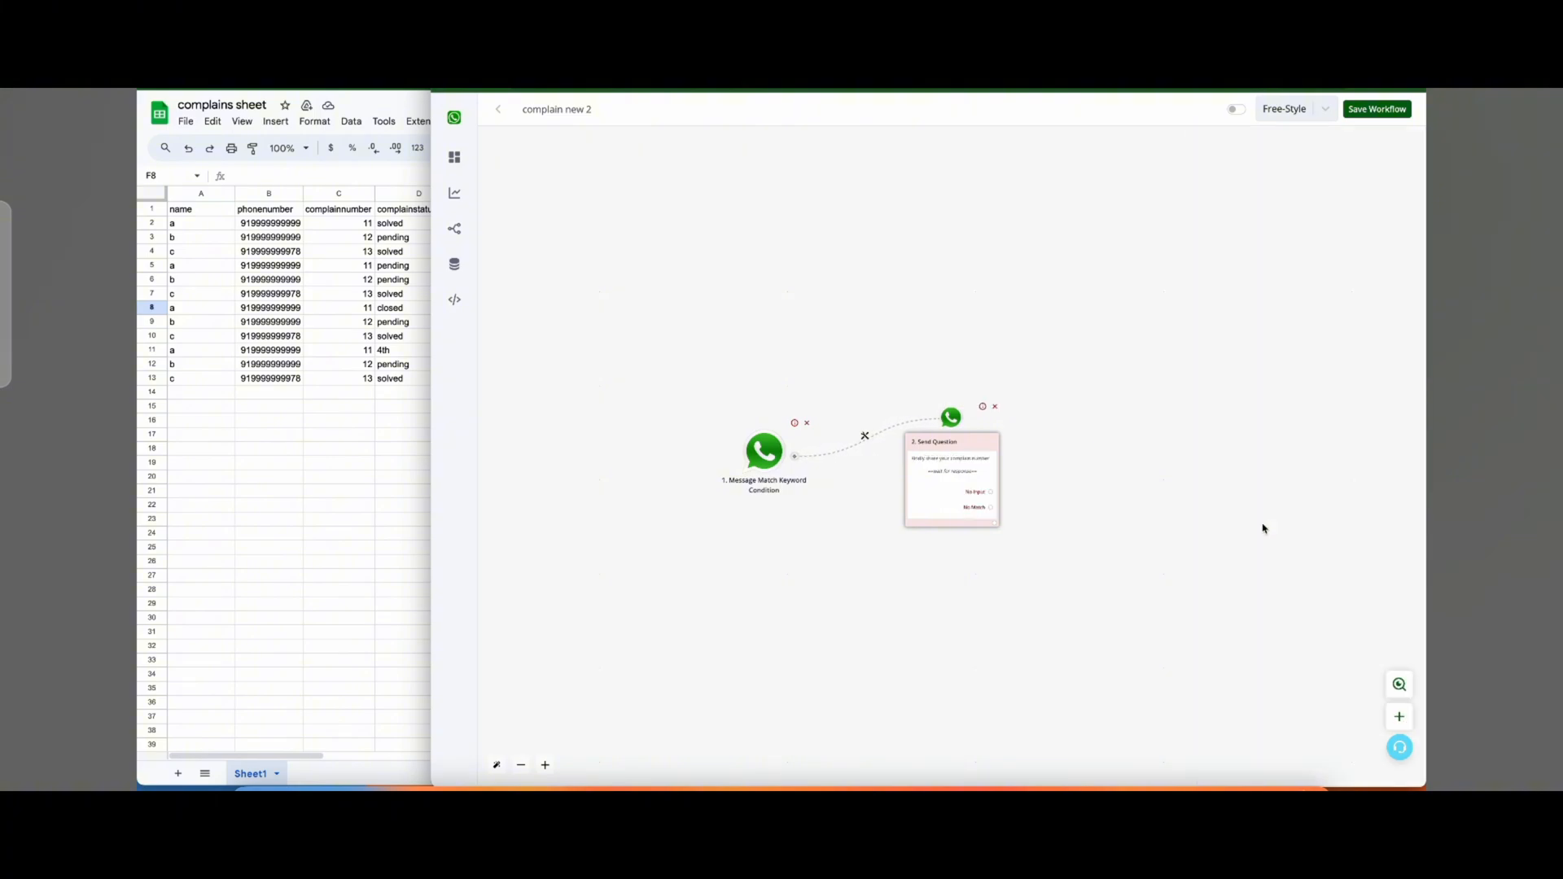
Connect a Google Sheet Lookup Spreadsheet Rows automation app after the question block.
click(998, 529)
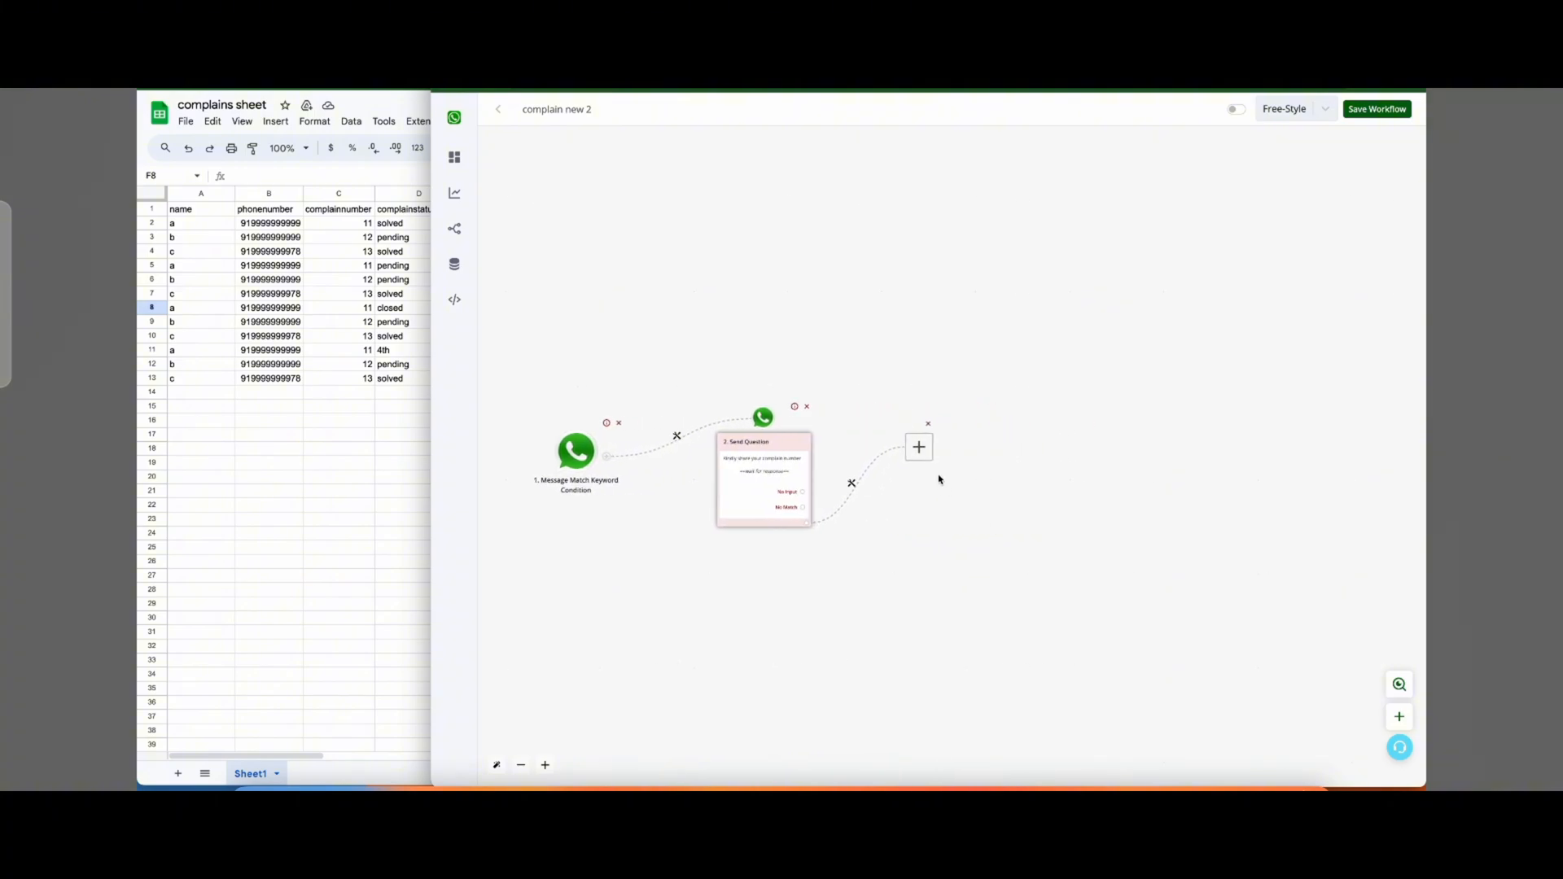
click(918, 453)
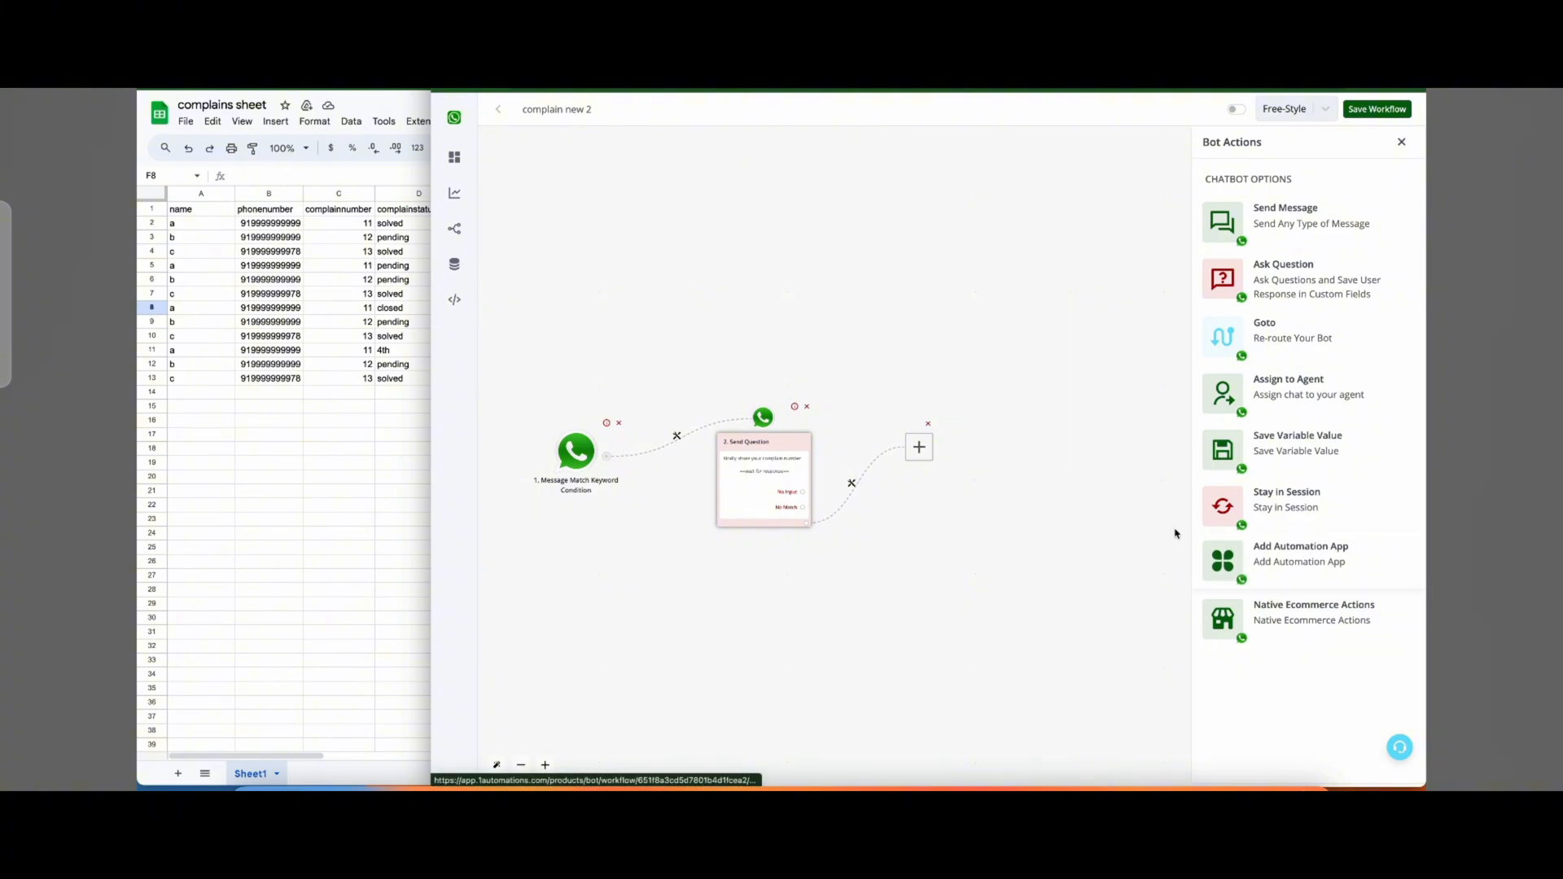
click(1273, 578)
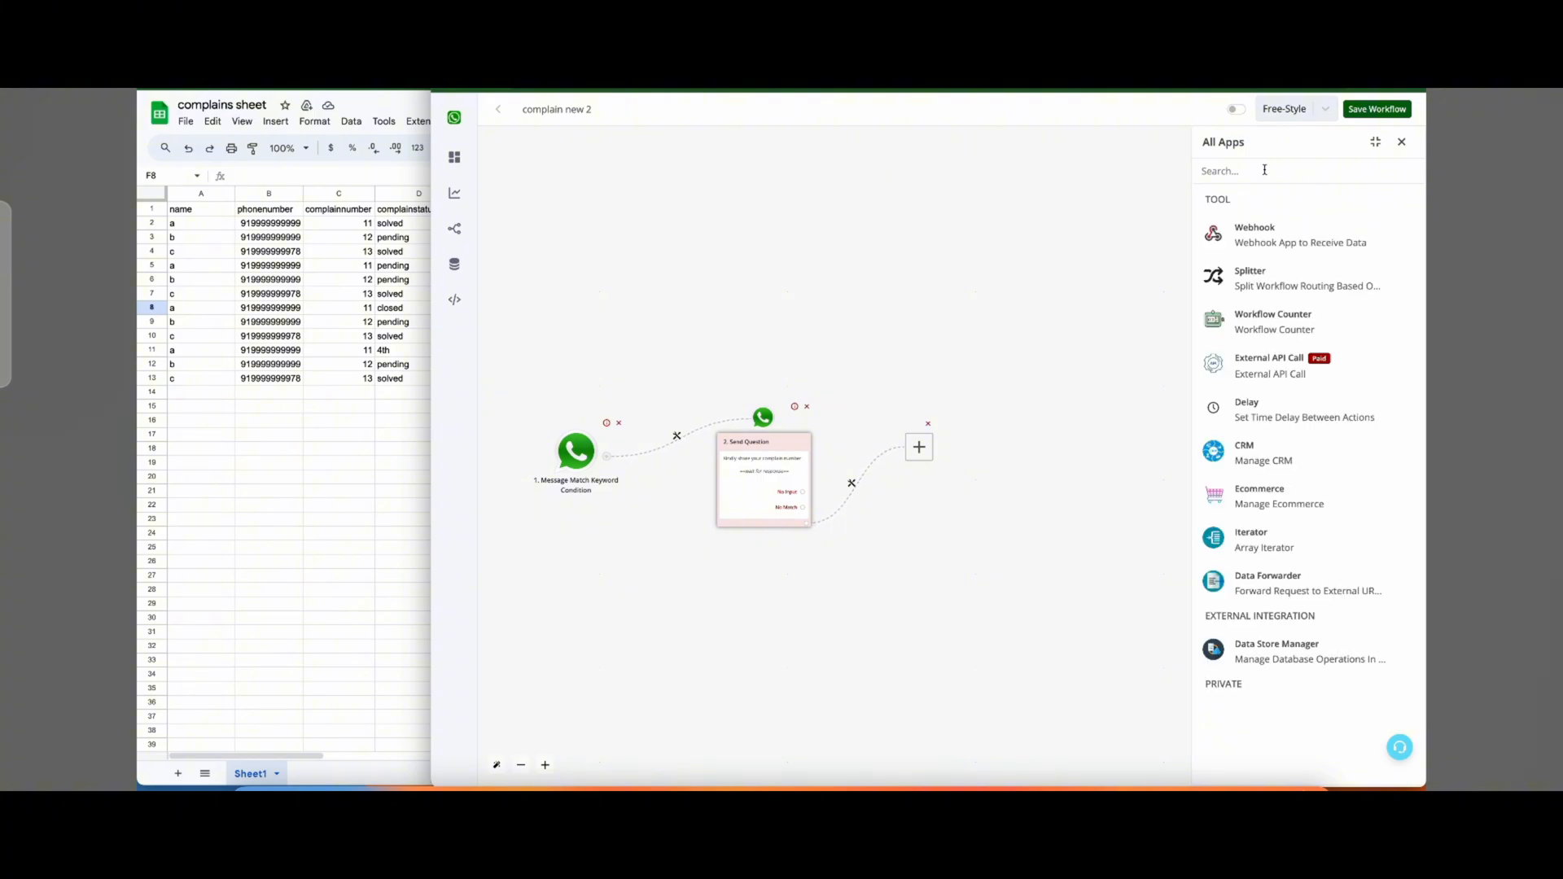
text(sheet)
click(1305, 251)
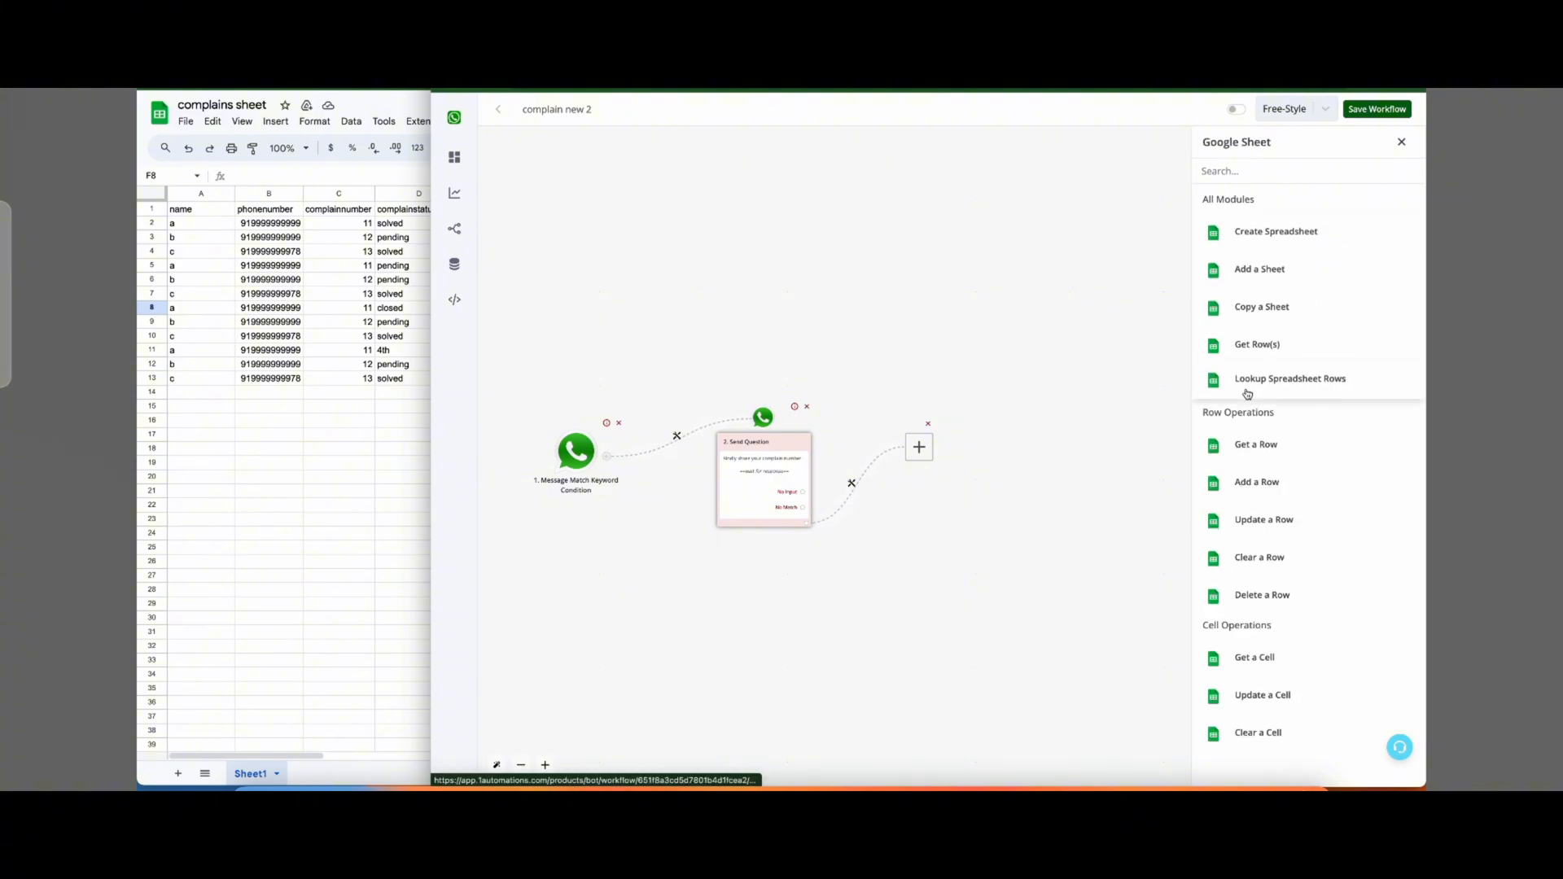
click(1276, 389)
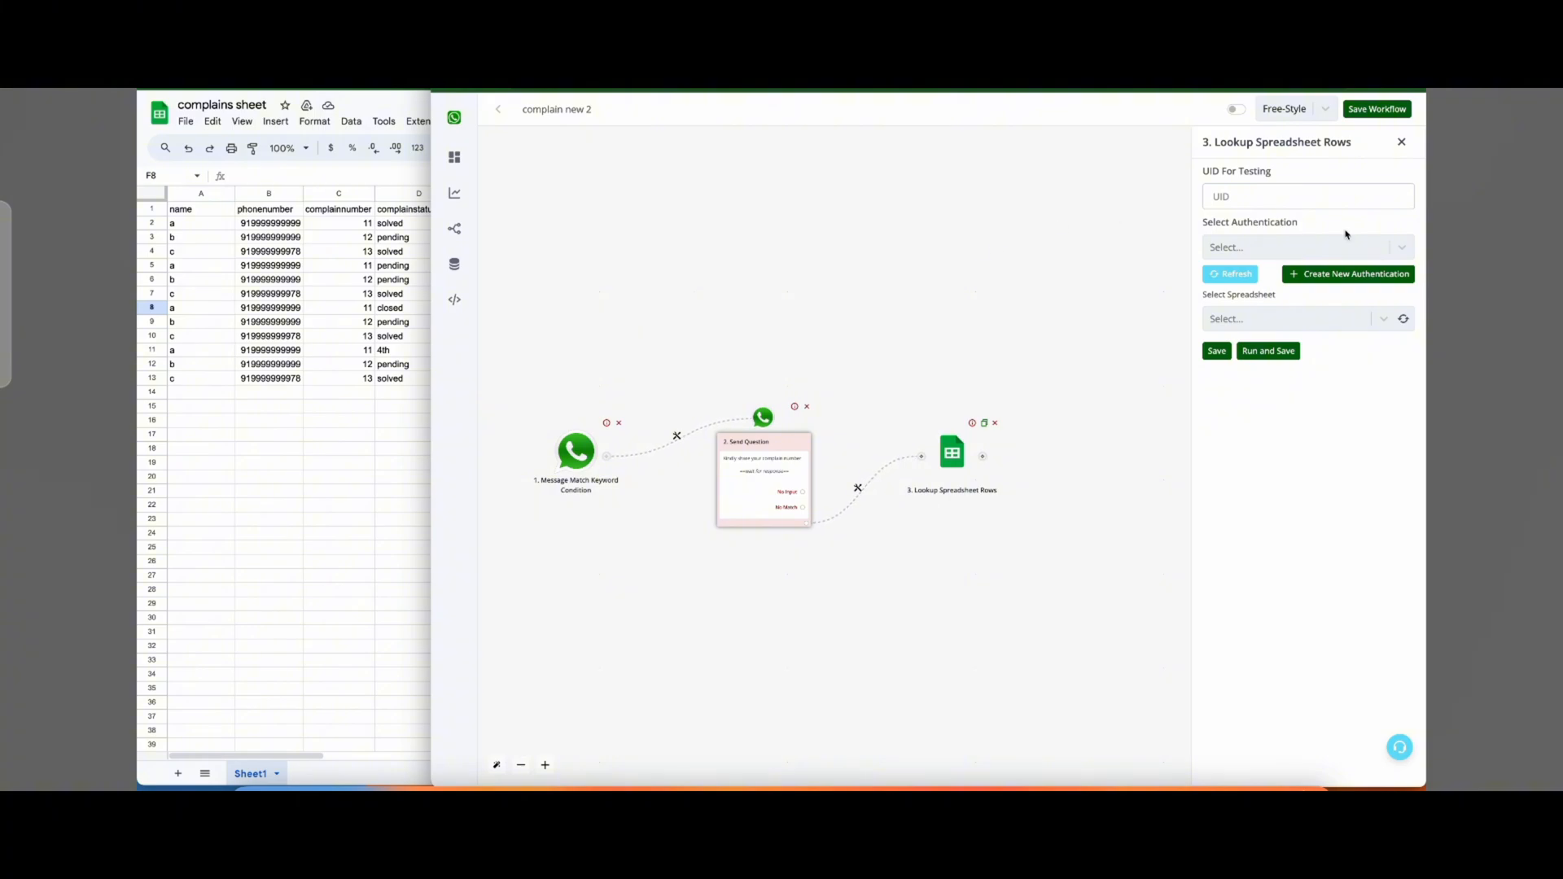
Set the lookup's authentication to wainbox, its spreadsheet to "complains sheet" and its sheet to Sheet1.
click(1399, 248)
click(1259, 283)
click(1402, 318)
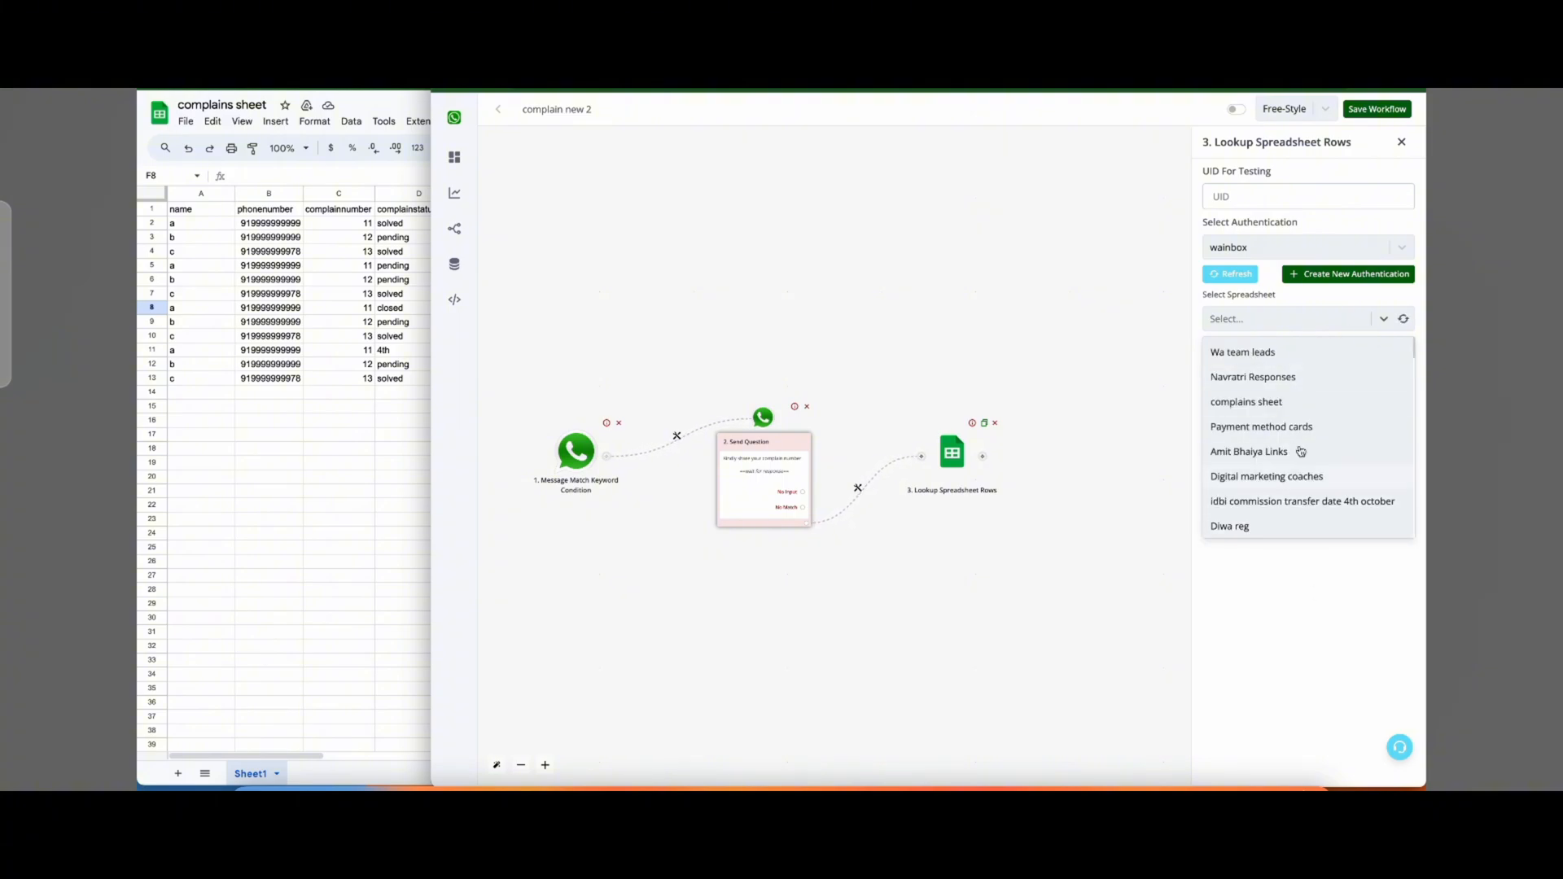
click(1250, 409)
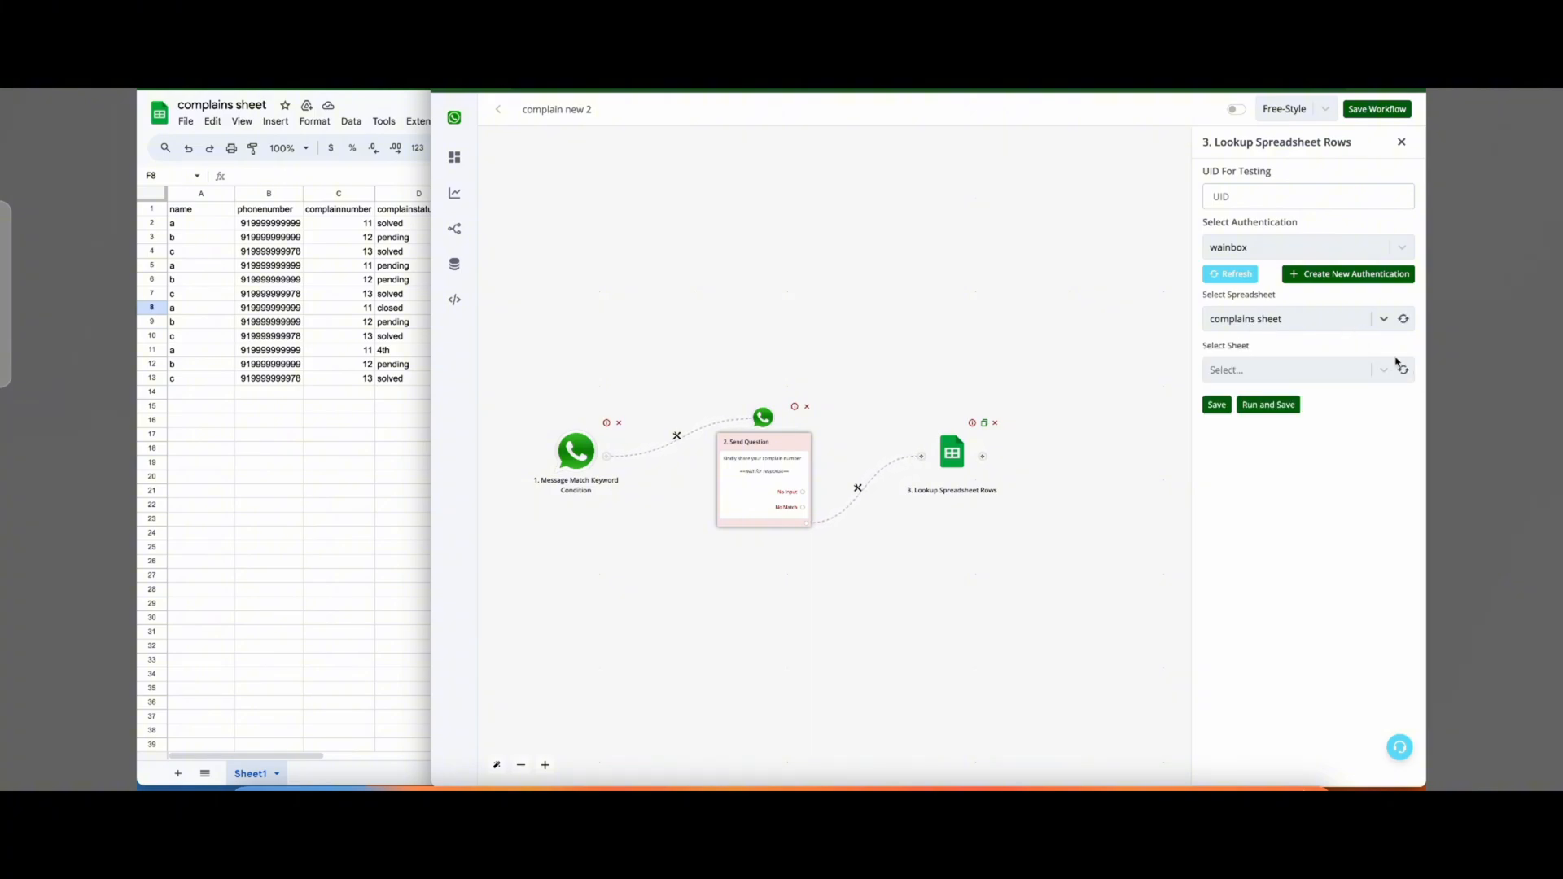
click(1401, 373)
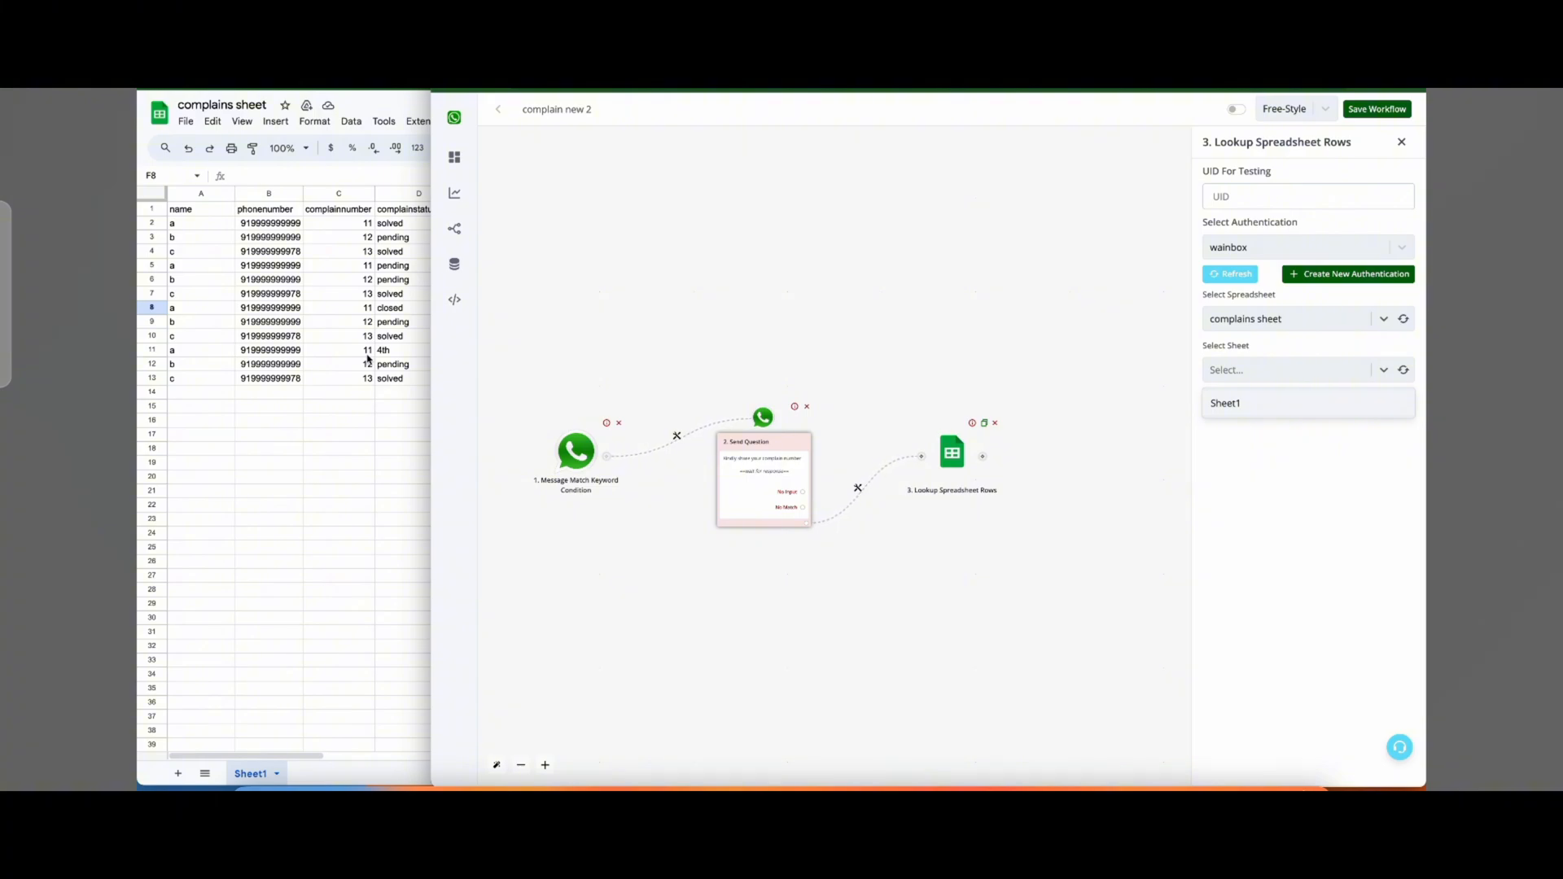
click(1270, 402)
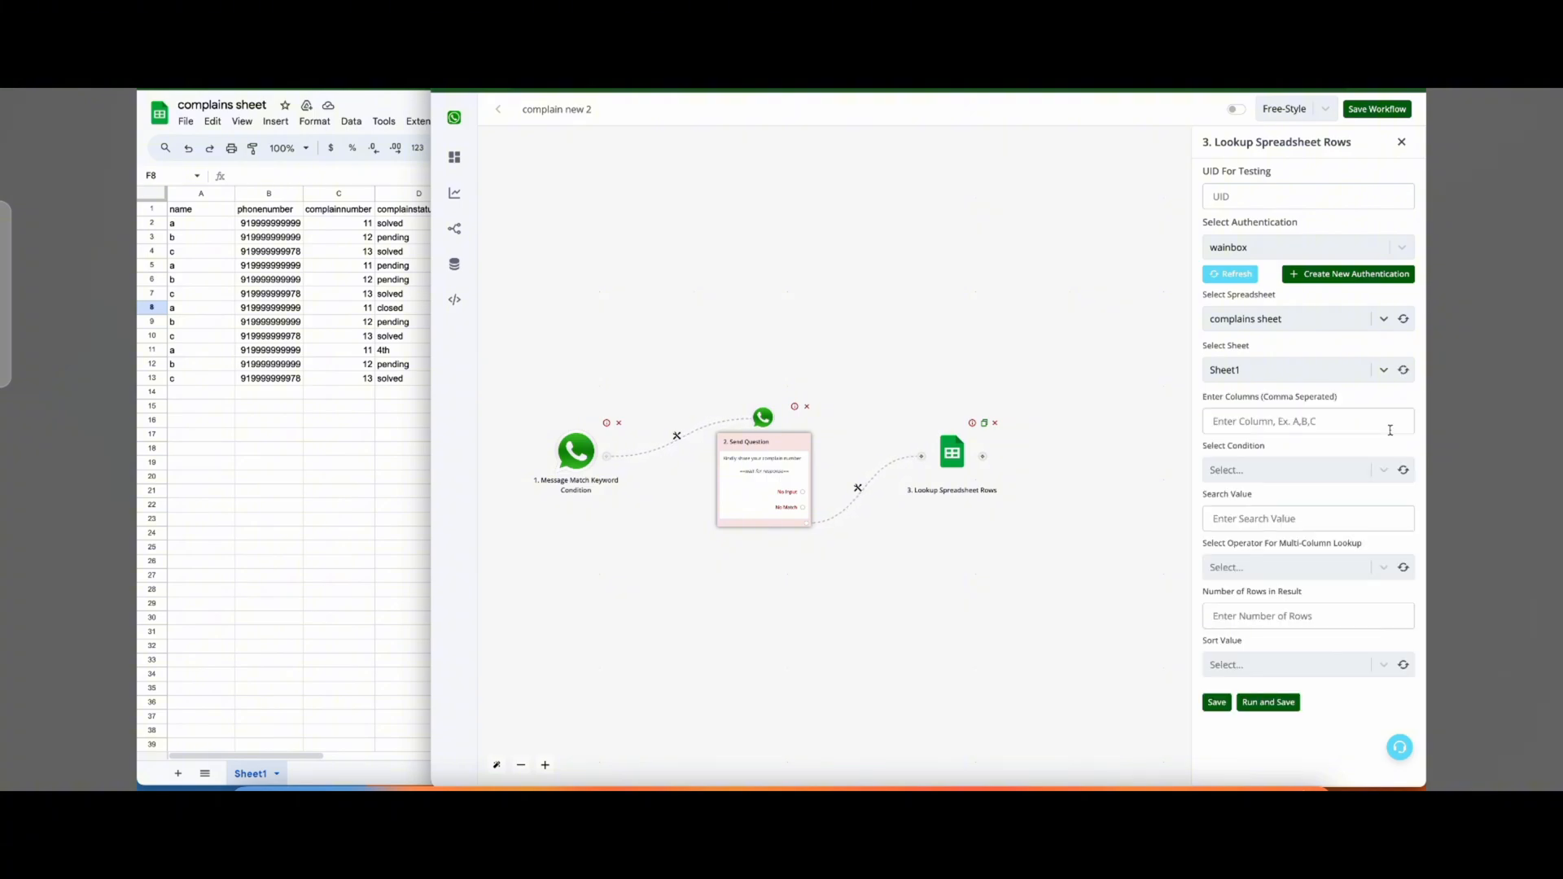
Set the lookup column to C and its condition to Equal to (Number).
click(1254, 419)
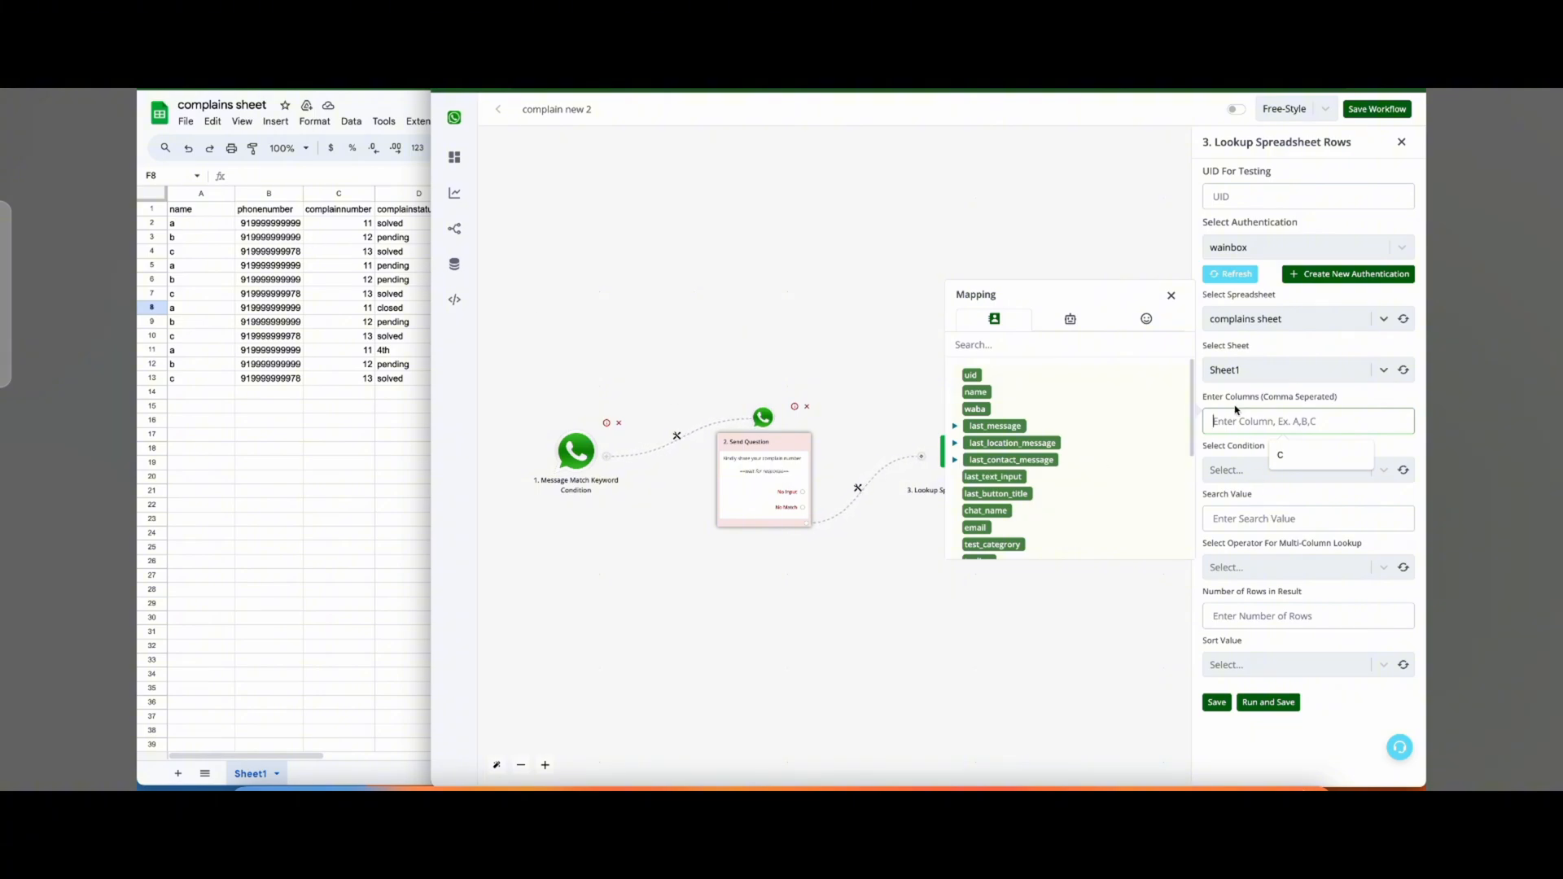
text(C)
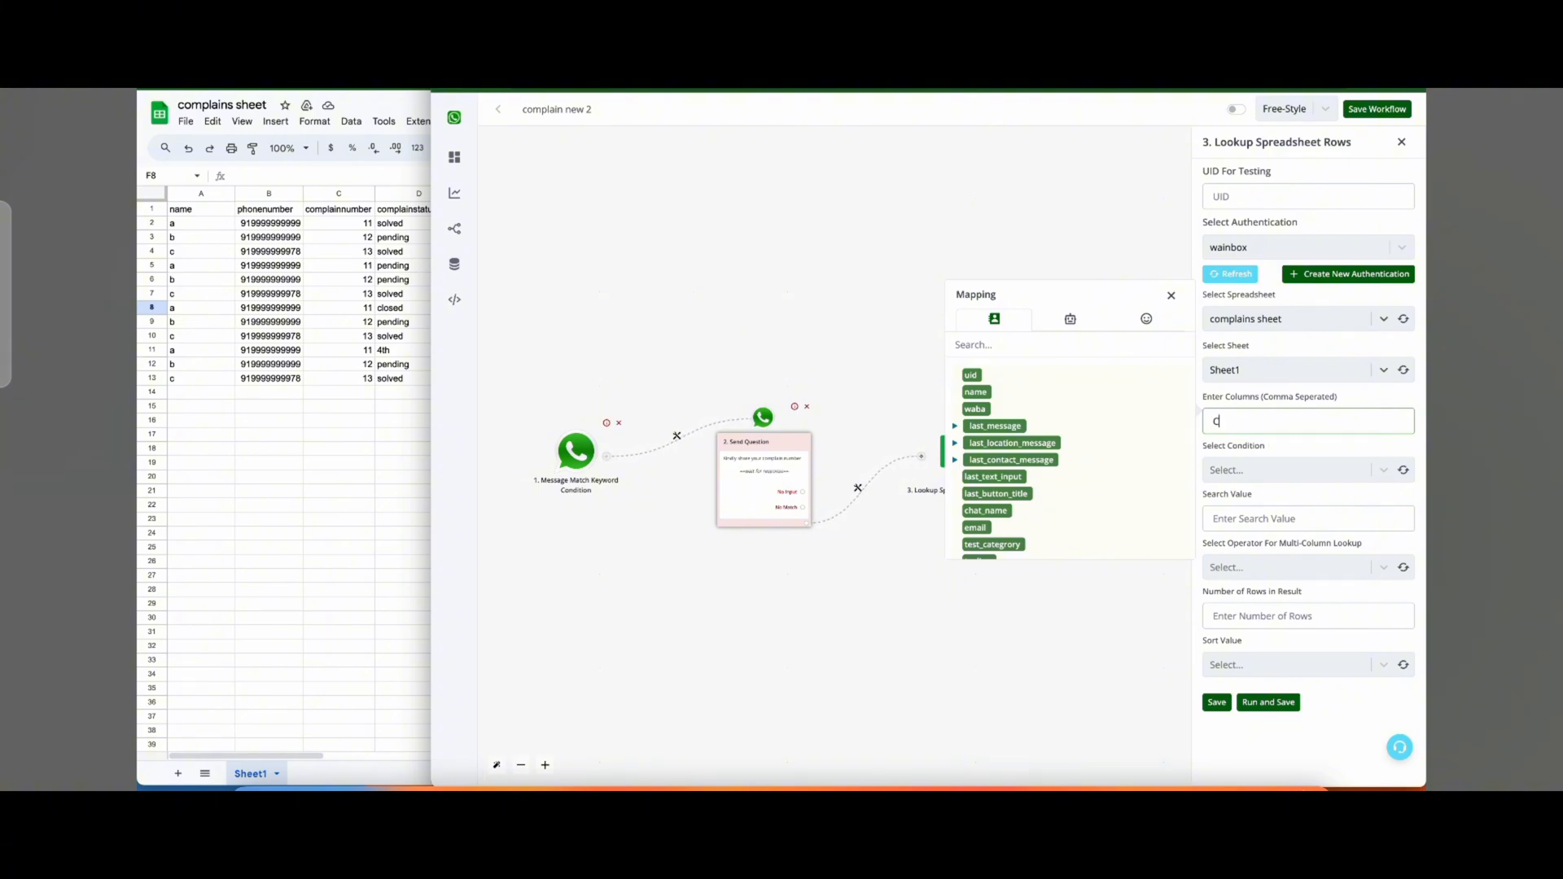
click(1177, 296)
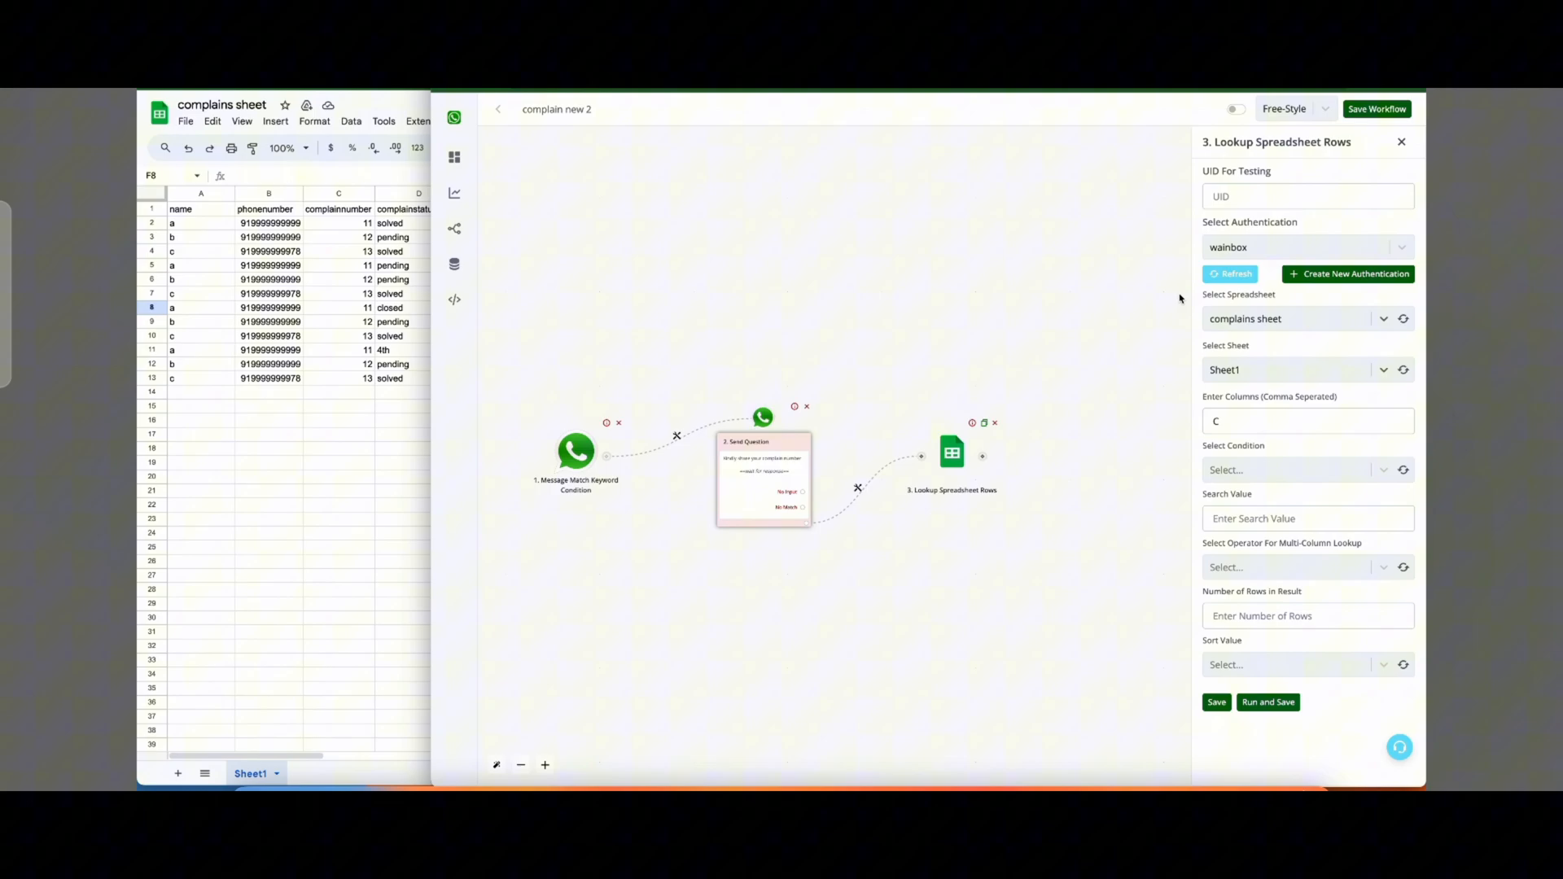
click(1226, 420)
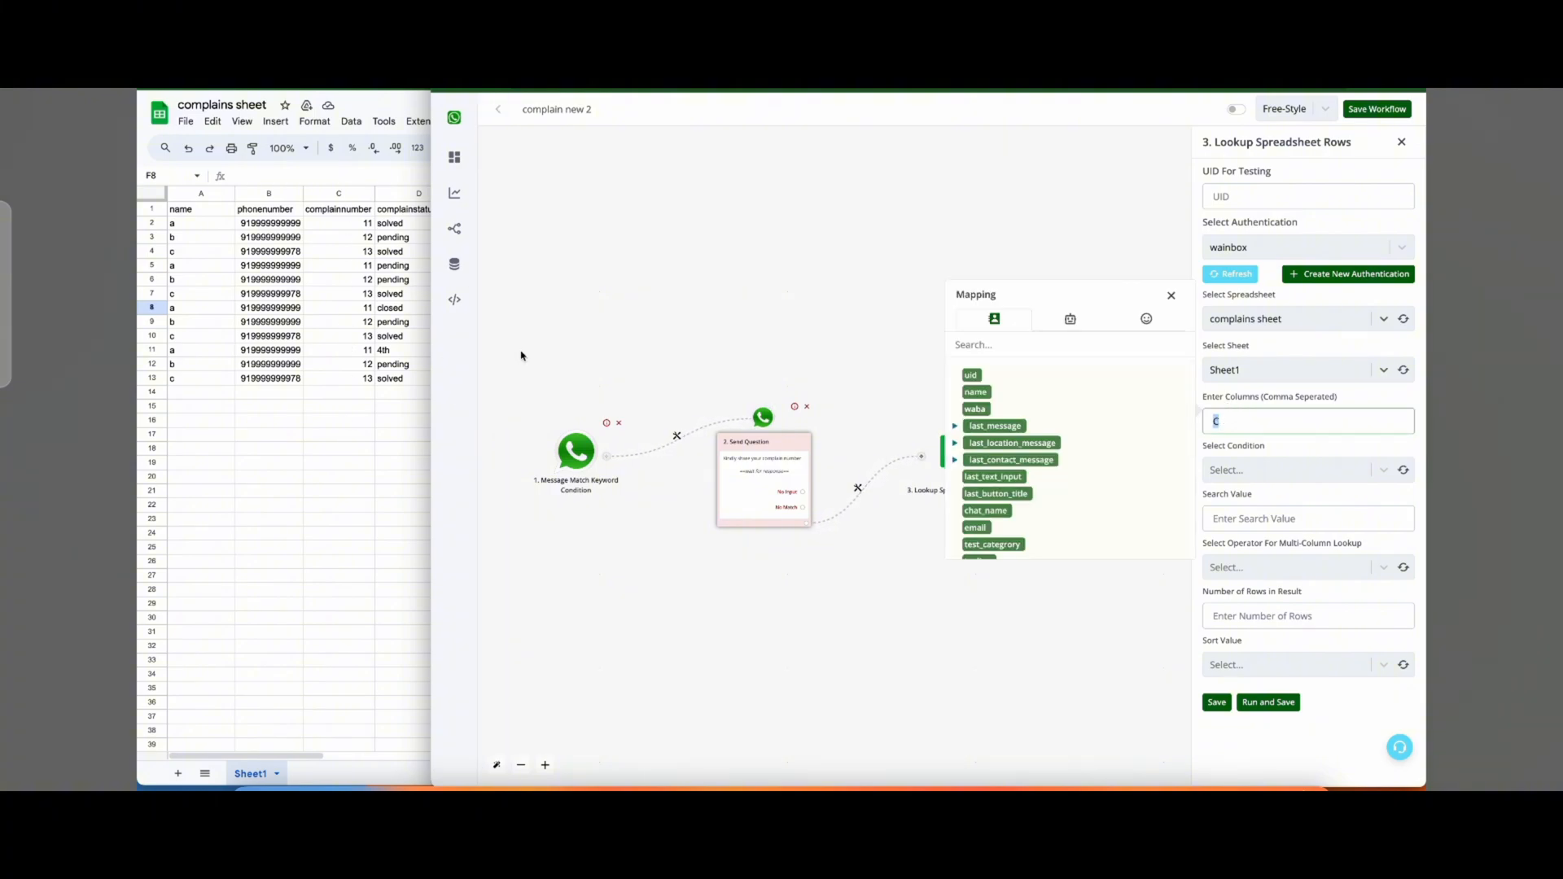
click(1249, 472)
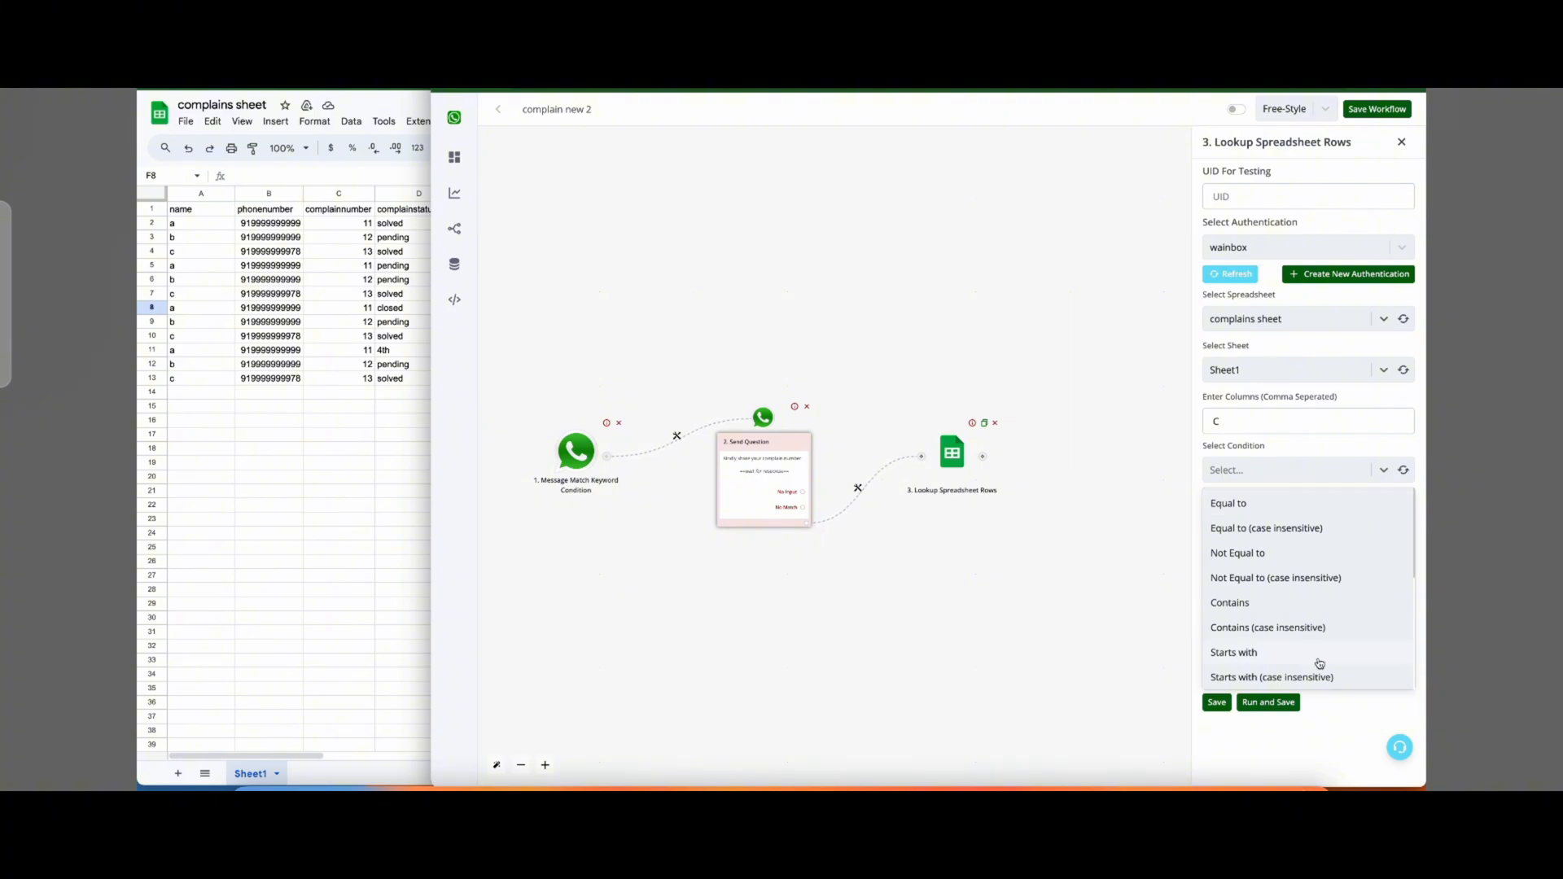
scroll(1319, 663, down, 5)
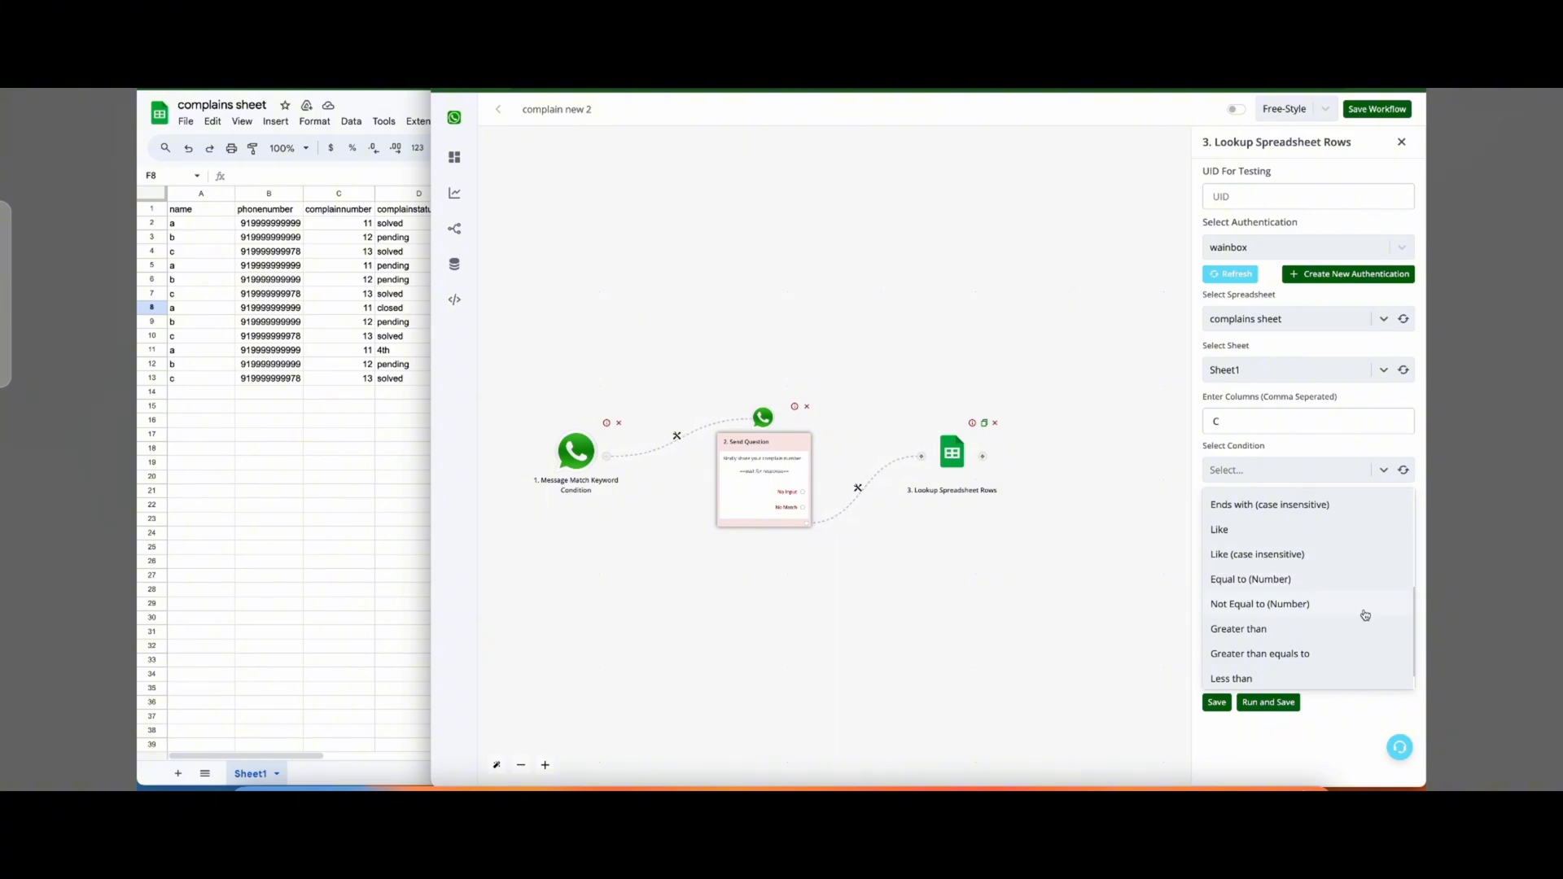
scroll(1365, 615, up, 5)
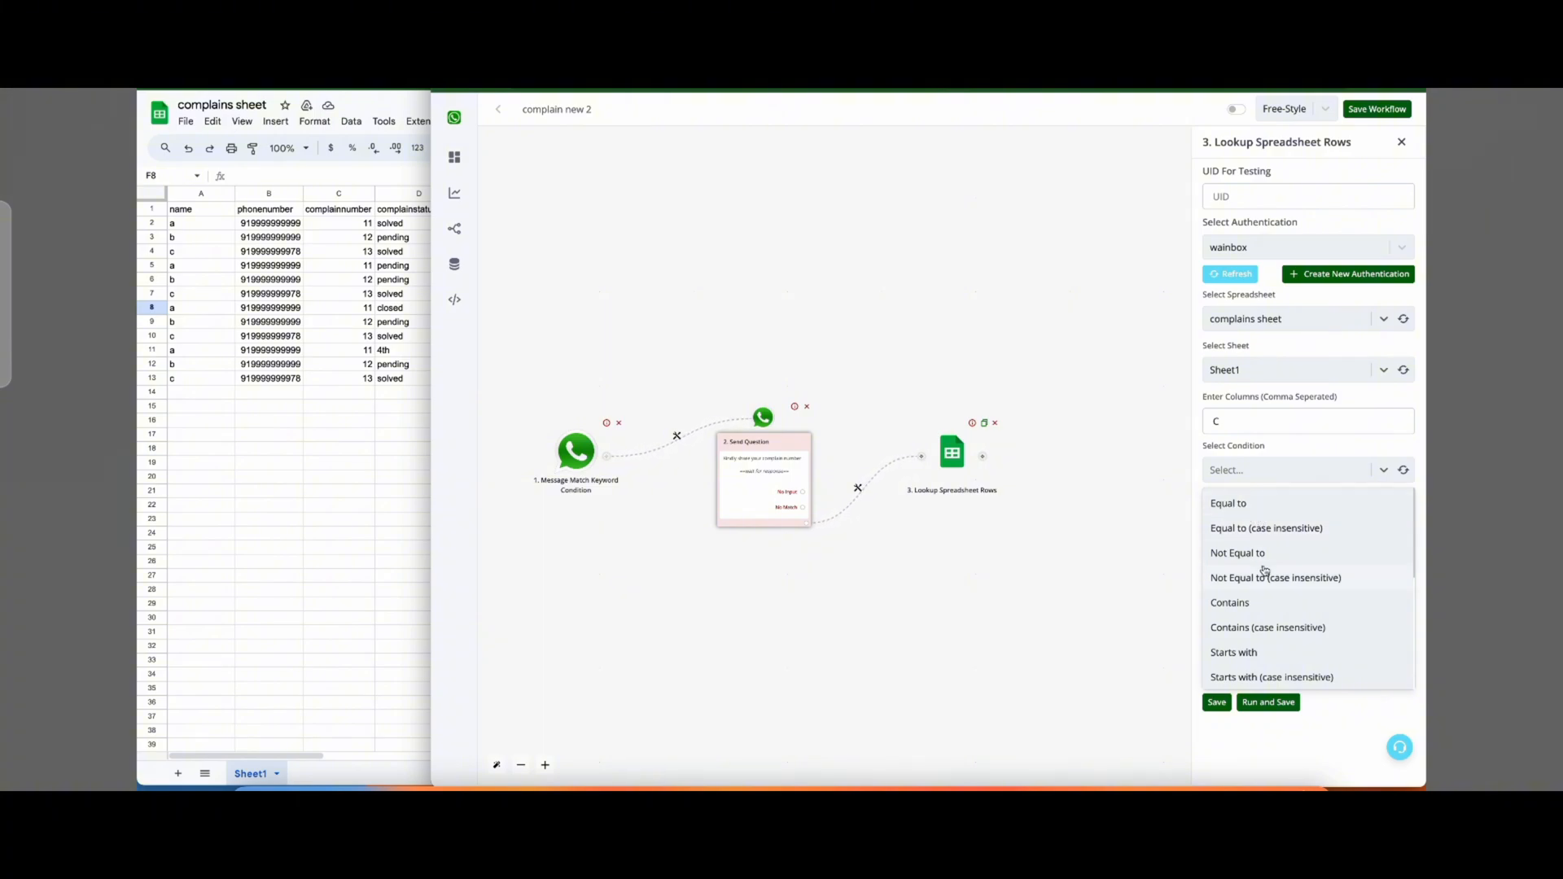
scroll(1266, 570, down, 2)
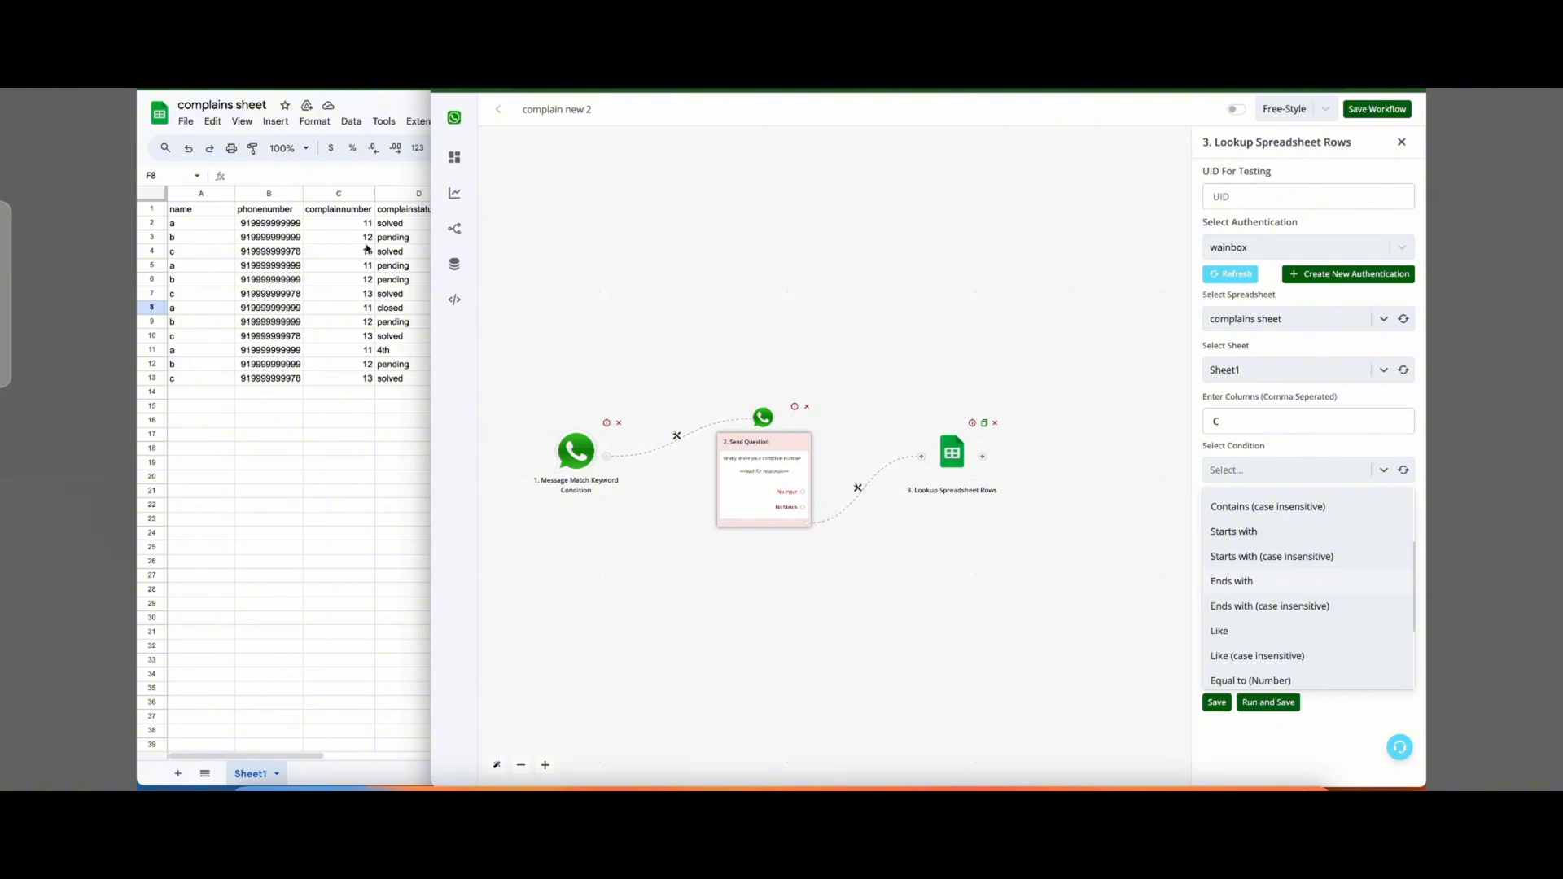
scroll(1313, 641, down, 2)
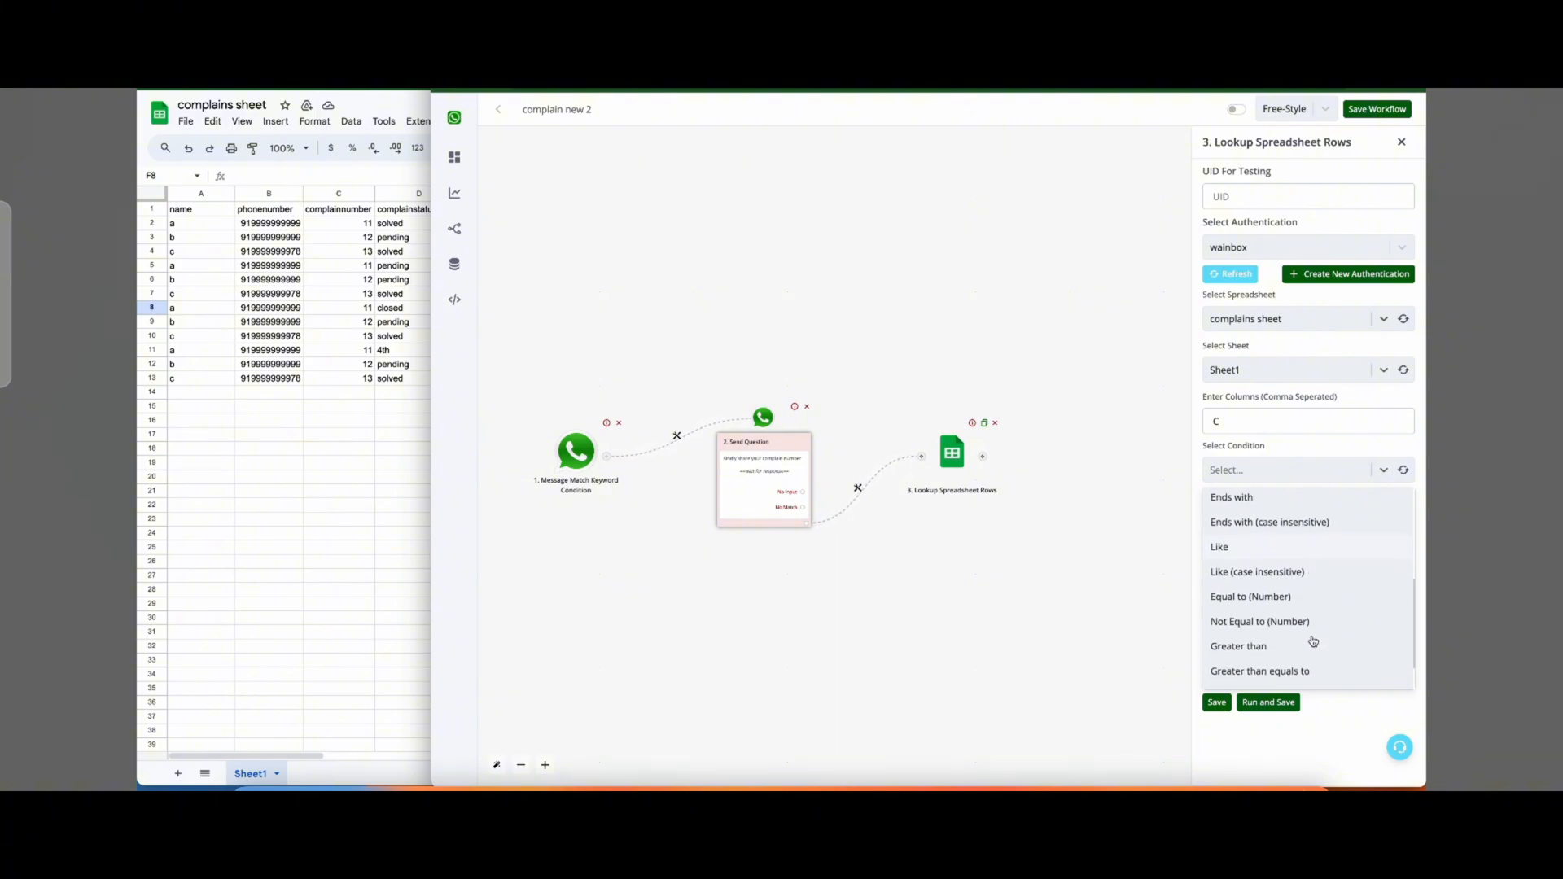
click(1286, 599)
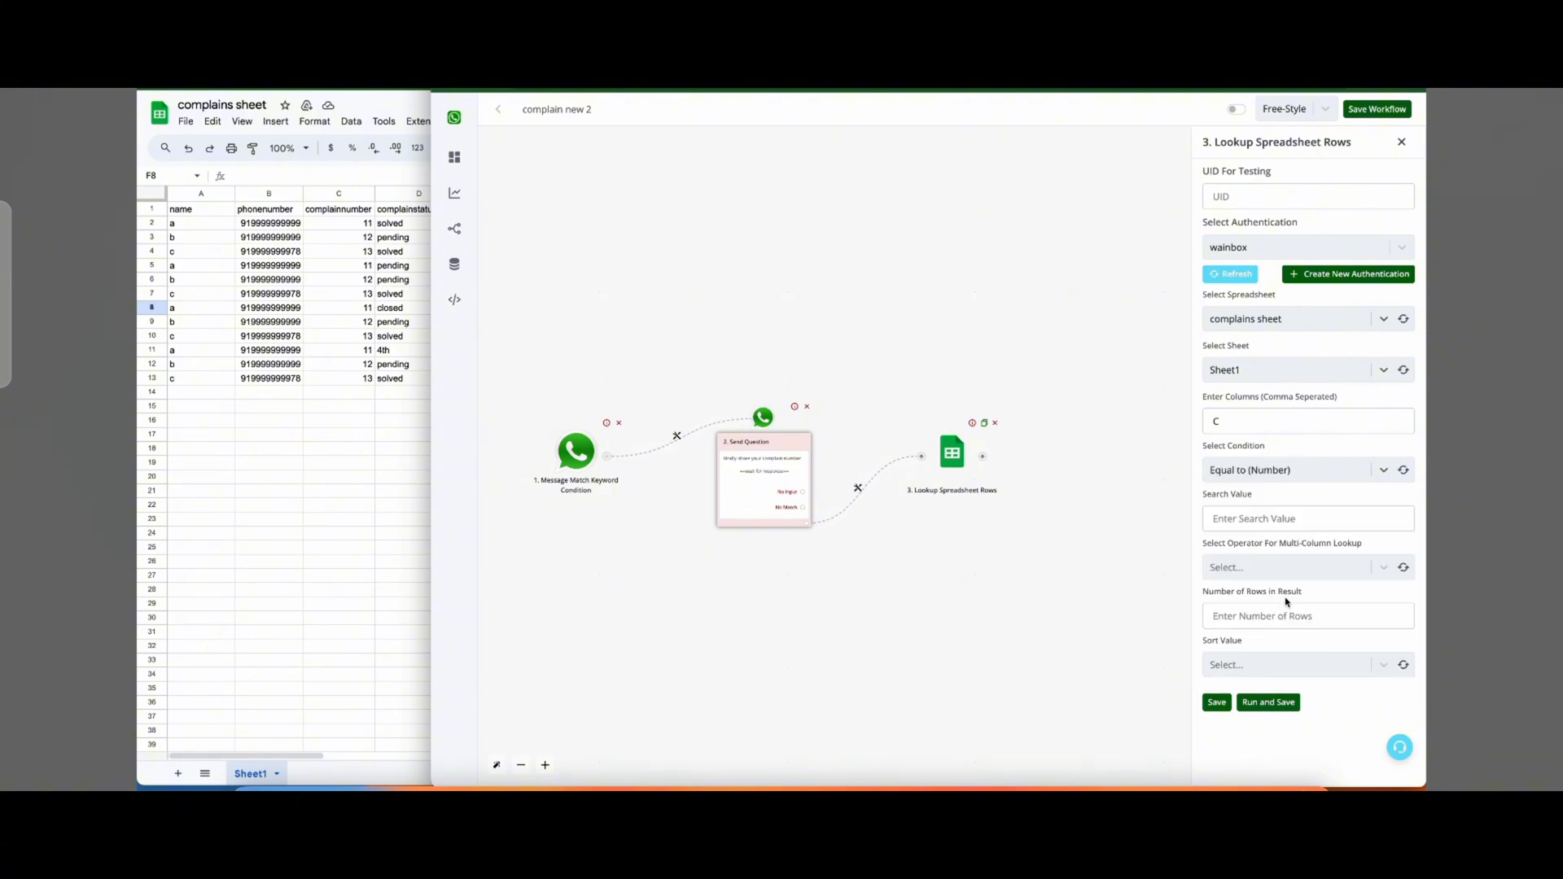
Map the lookup's search value to the last_text_input variable.
click(1256, 520)
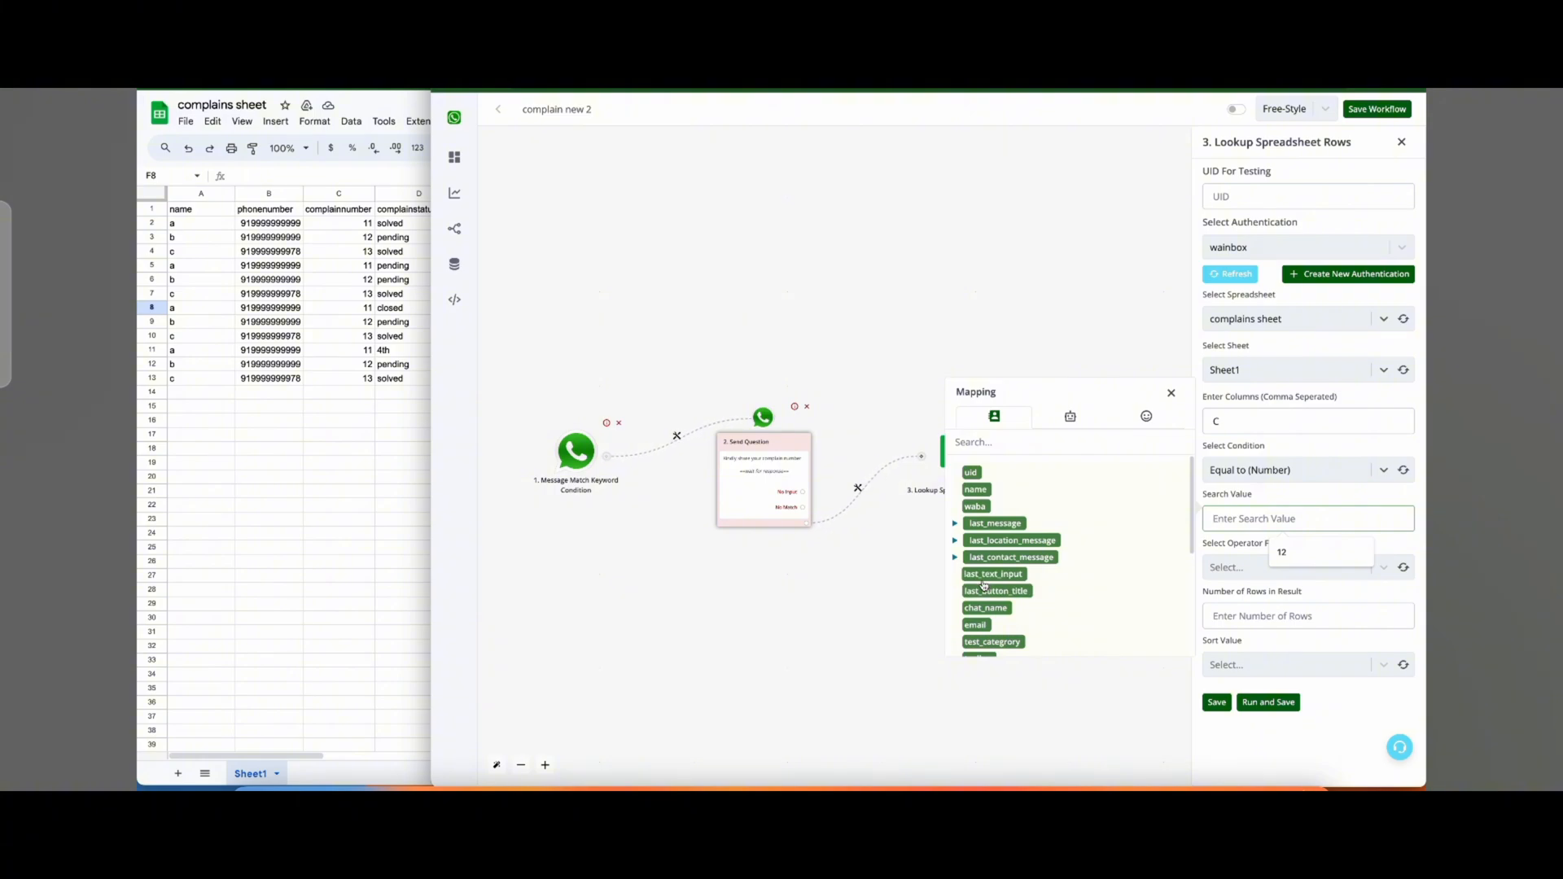
drag(969, 583, 1278, 521)
triple_click(1284, 520)
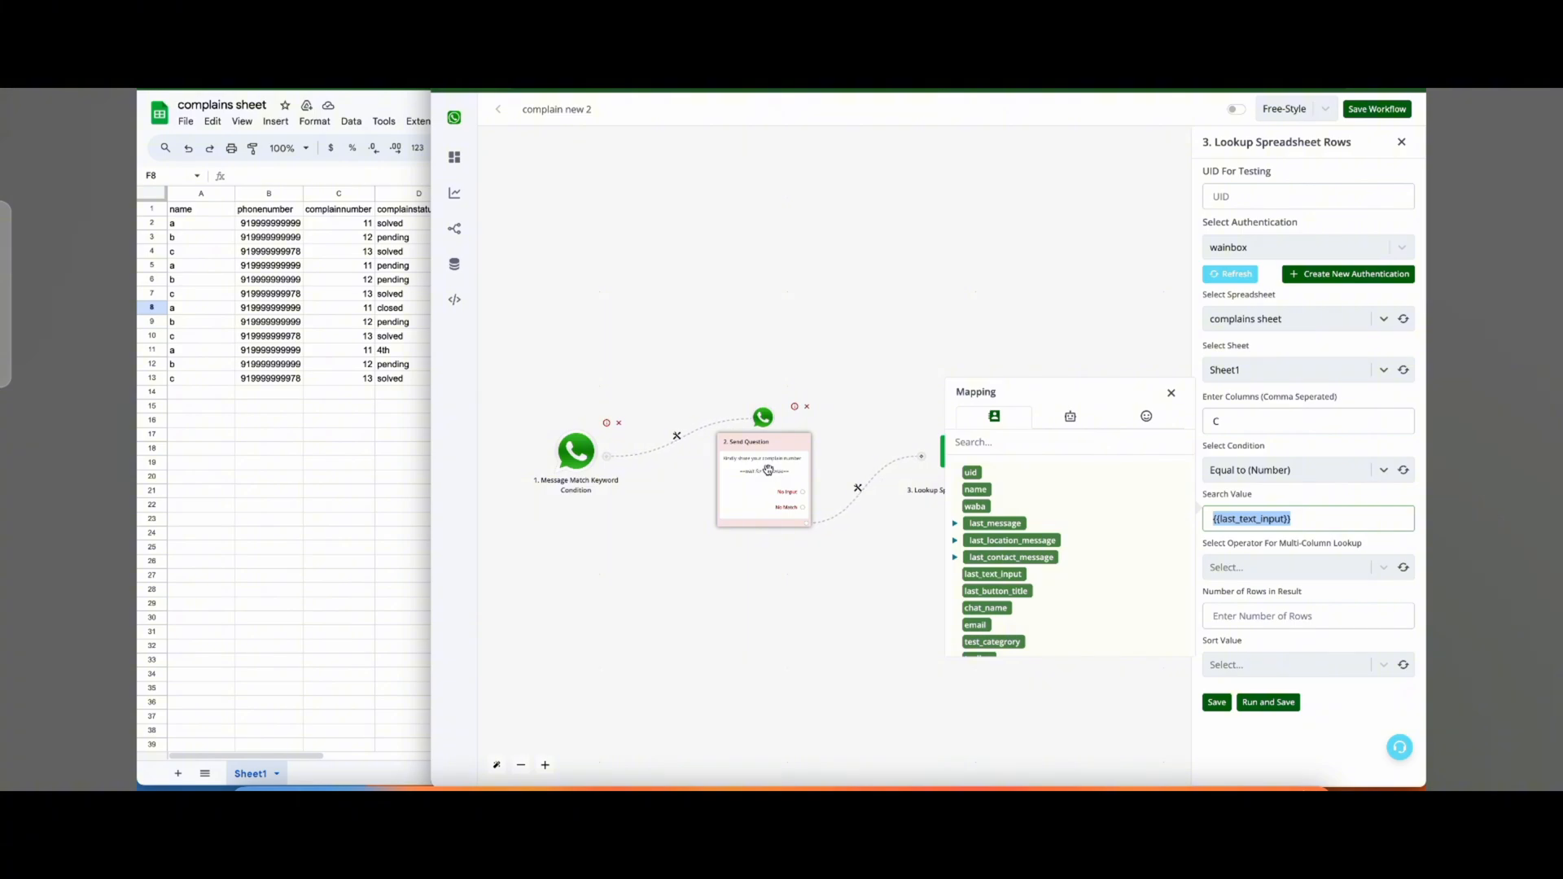
click(1307, 525)
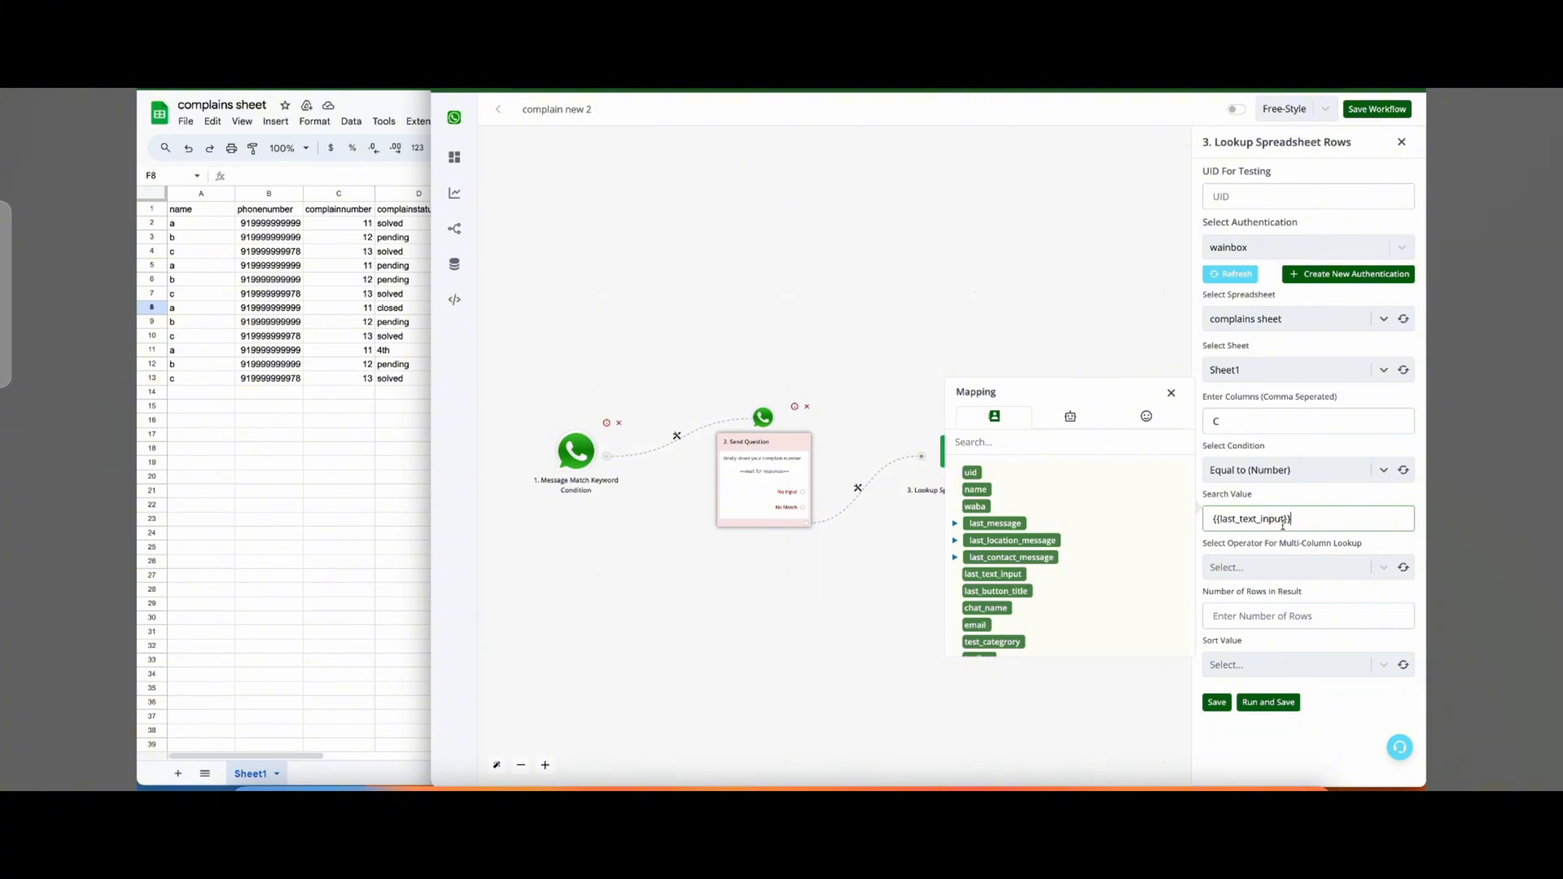
Set the lookup's operator for multi-column lookup to OR.
click(1361, 570)
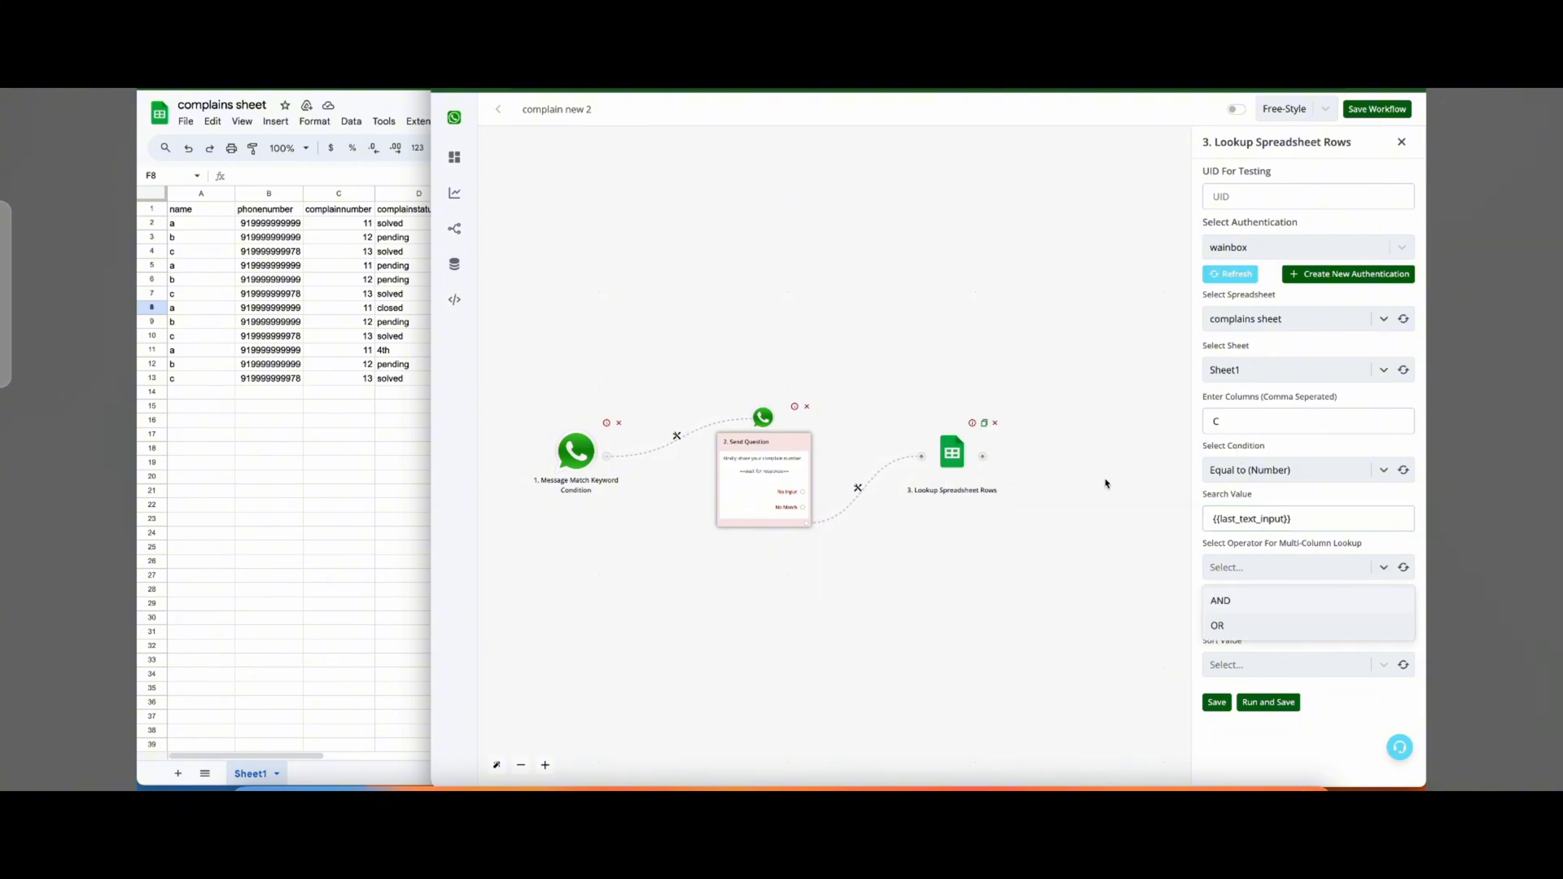
click(1242, 519)
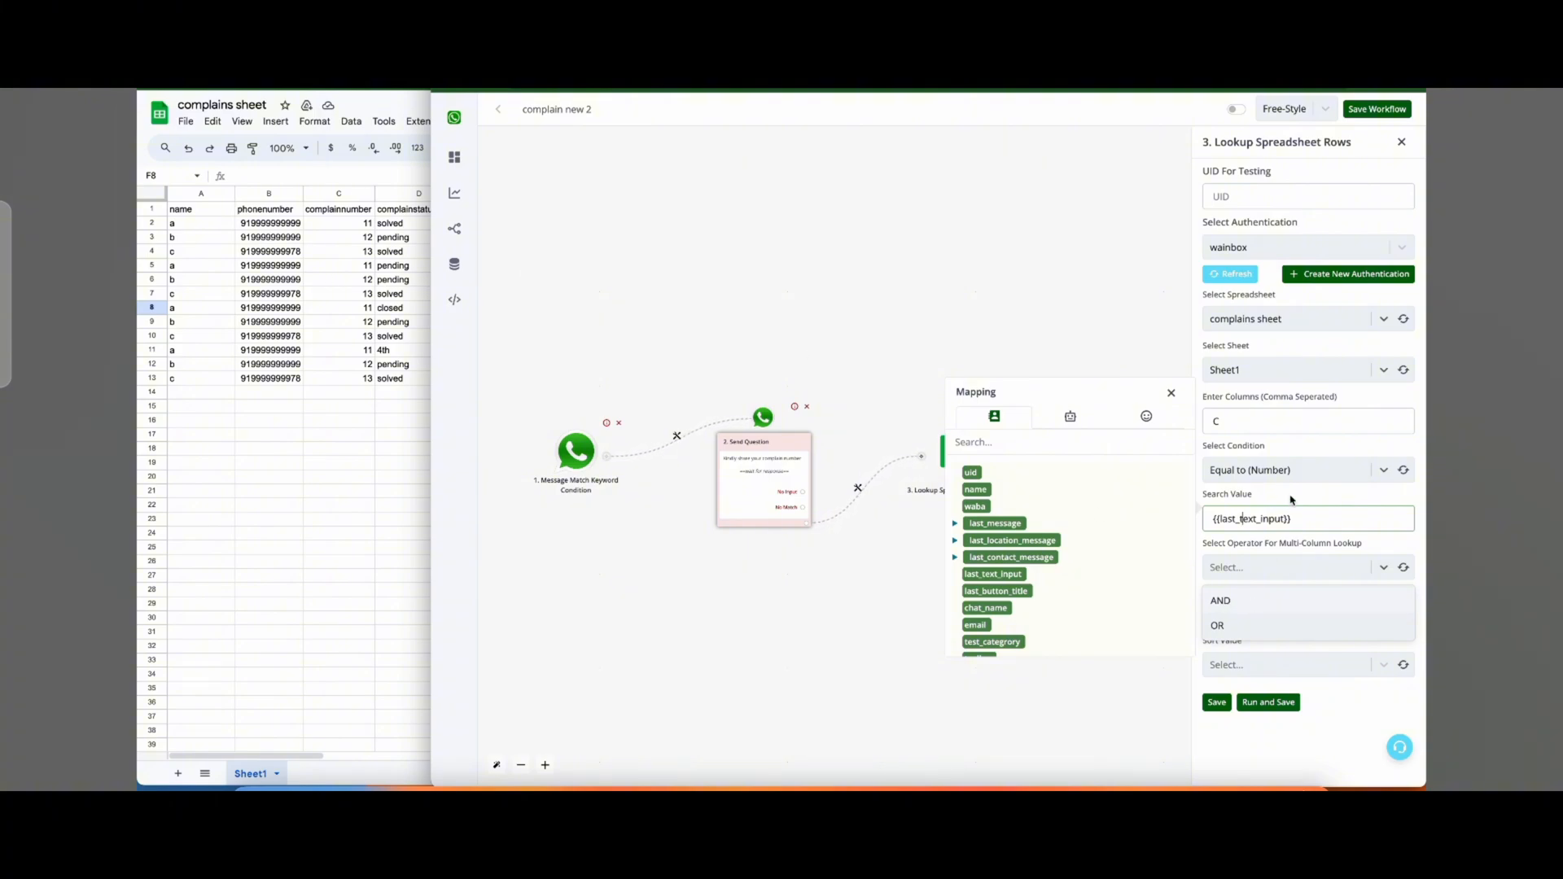
key(ctrl+a)
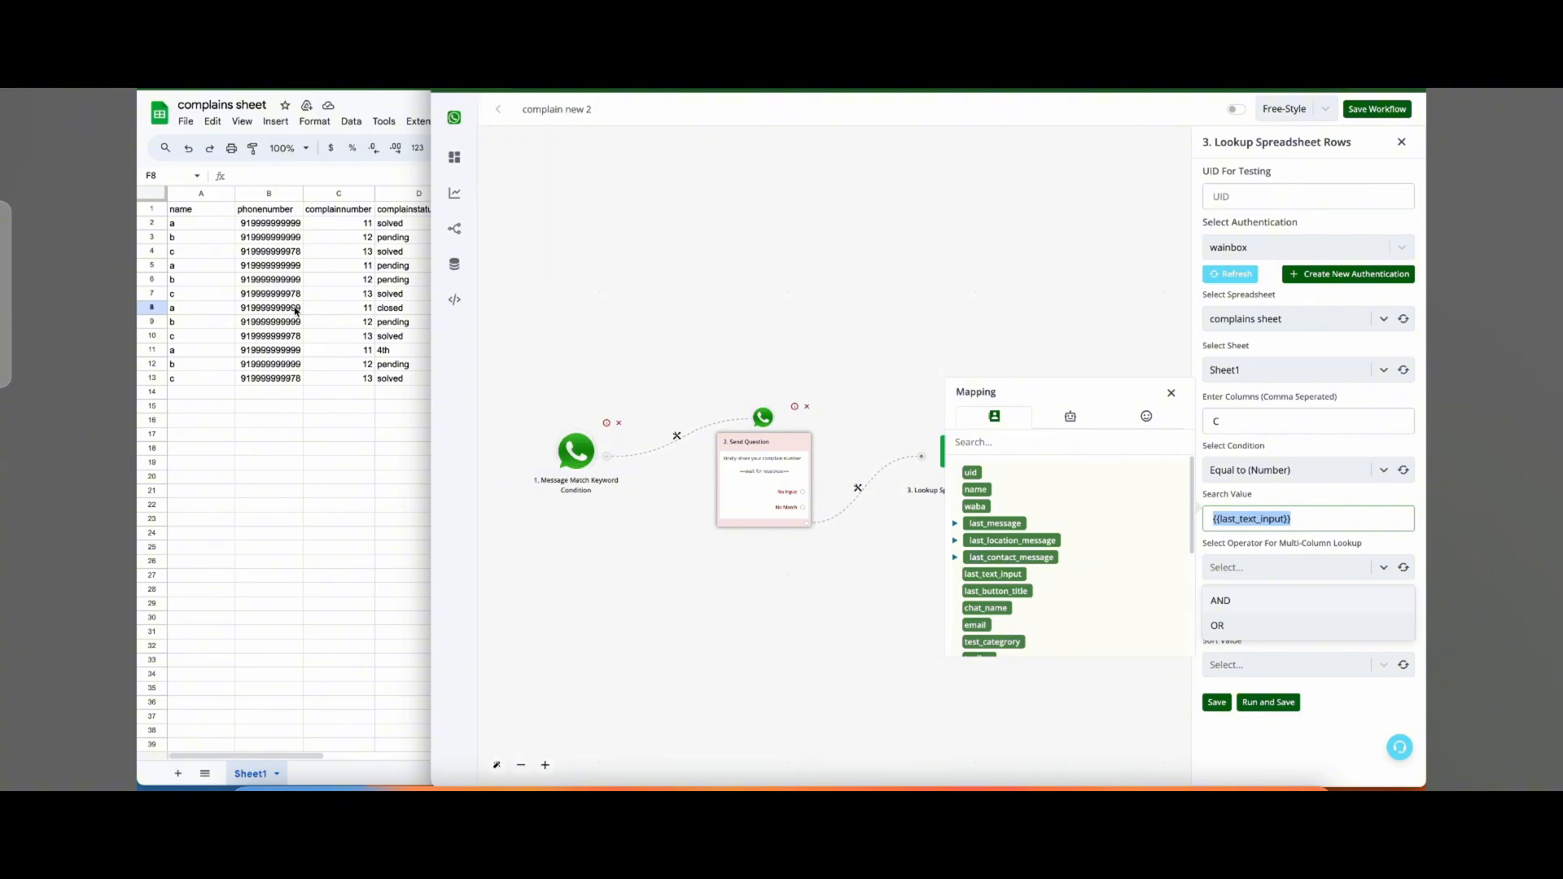
click(1241, 626)
Set the lookup's number of rows in the result to 1.
click(1347, 613)
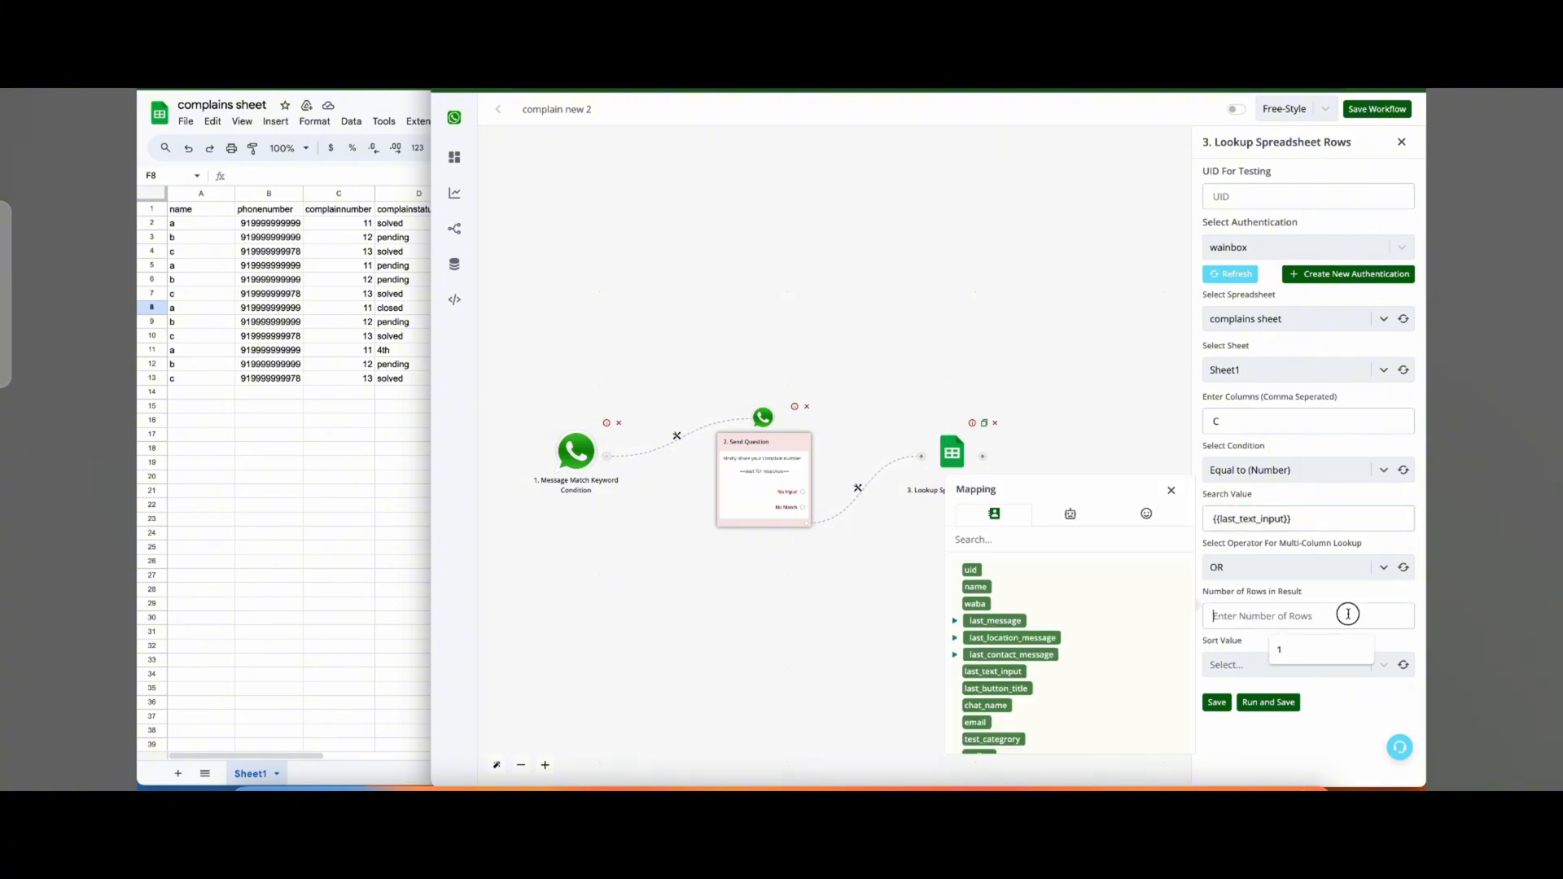
click(1171, 490)
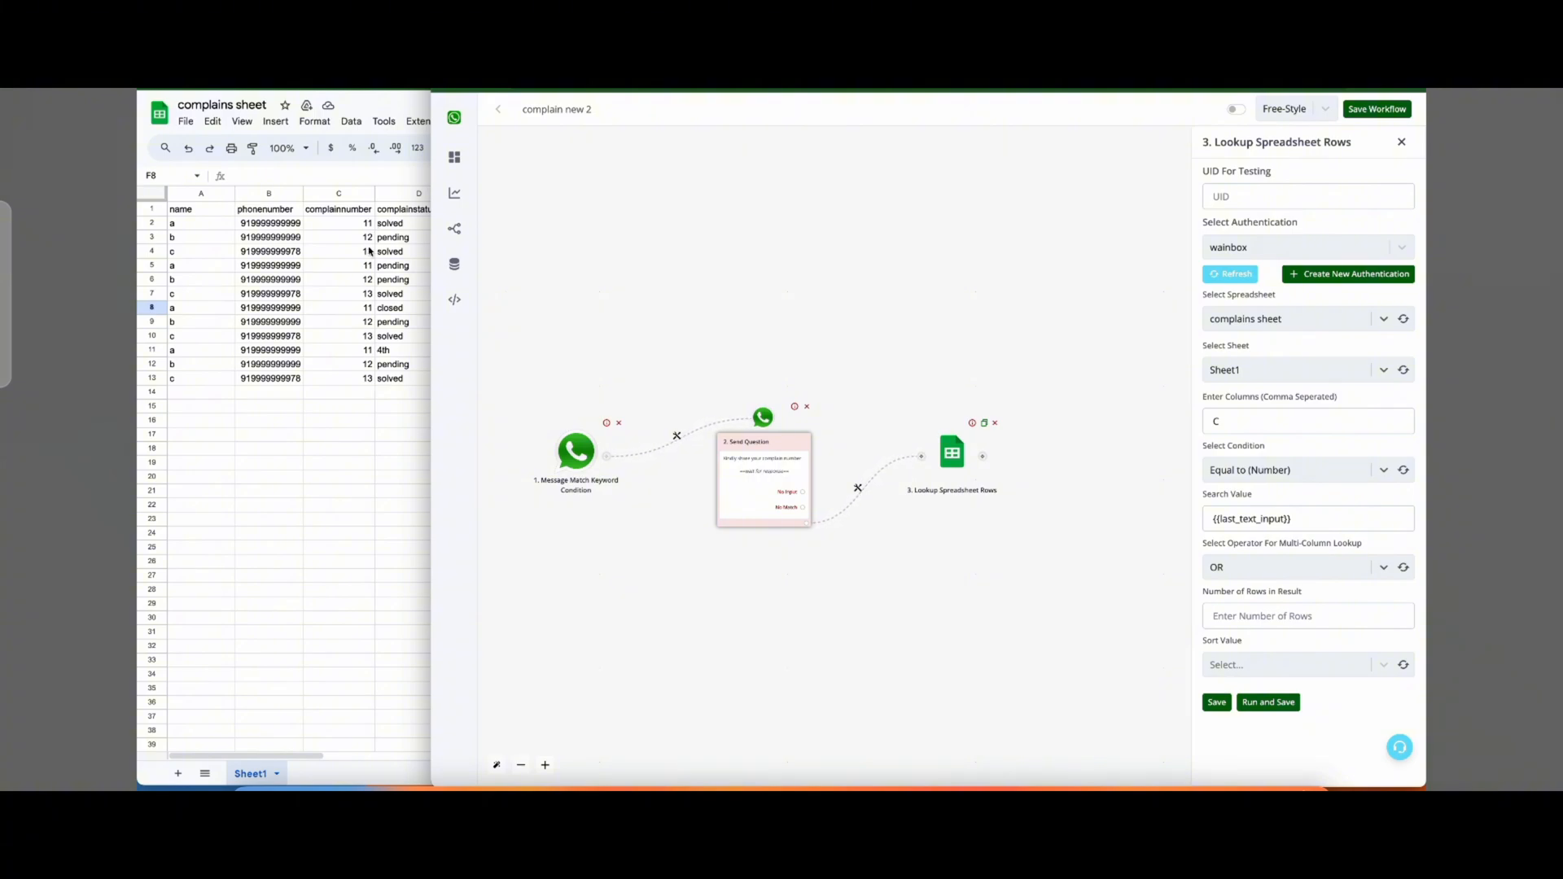
click(1284, 616)
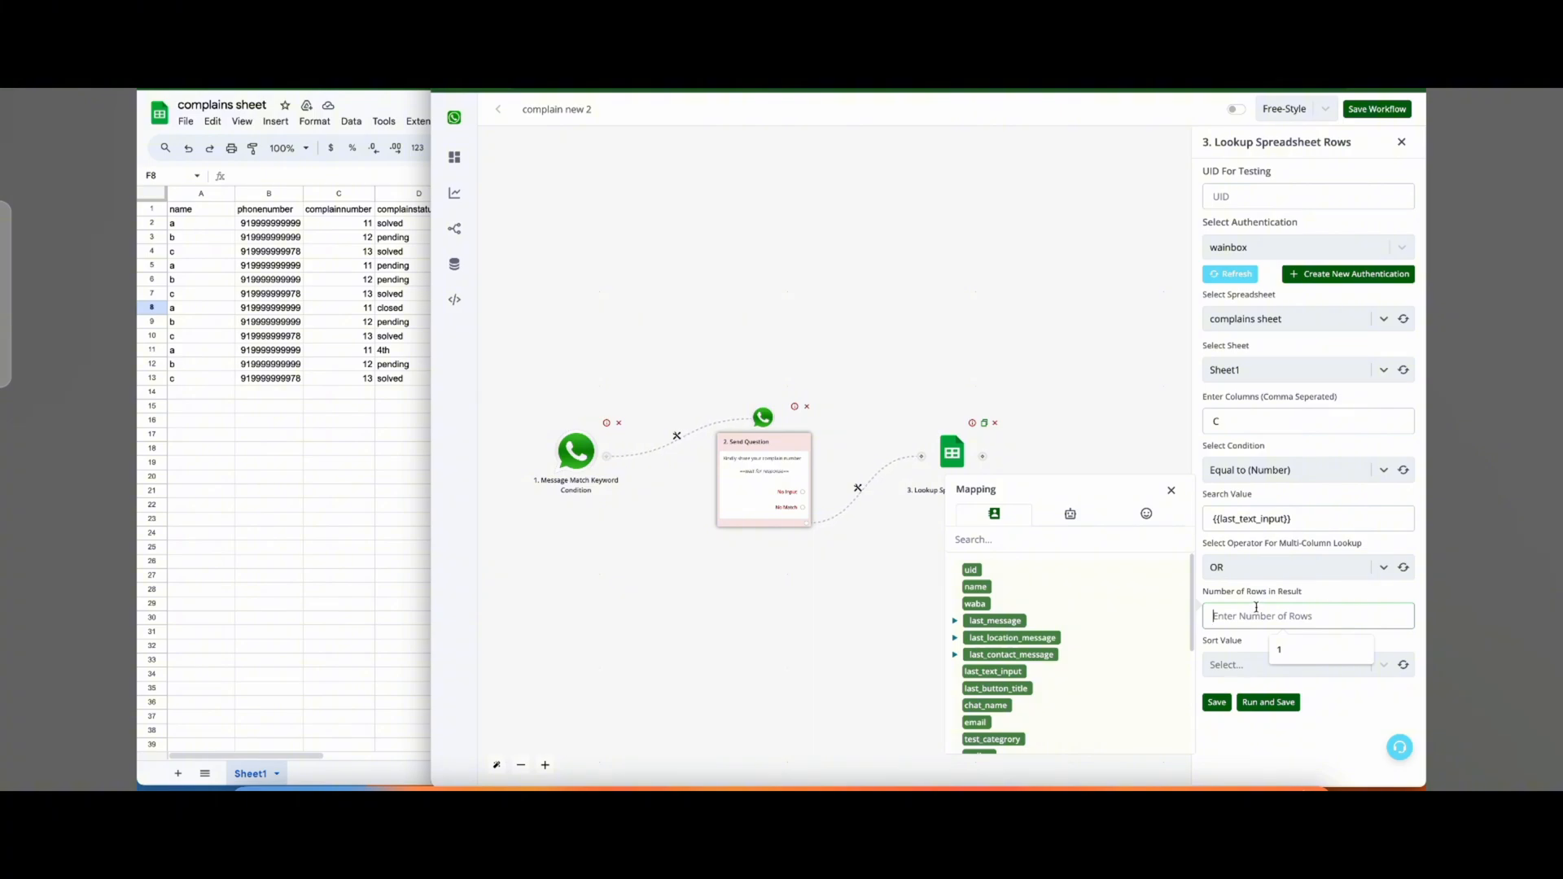
text(1)
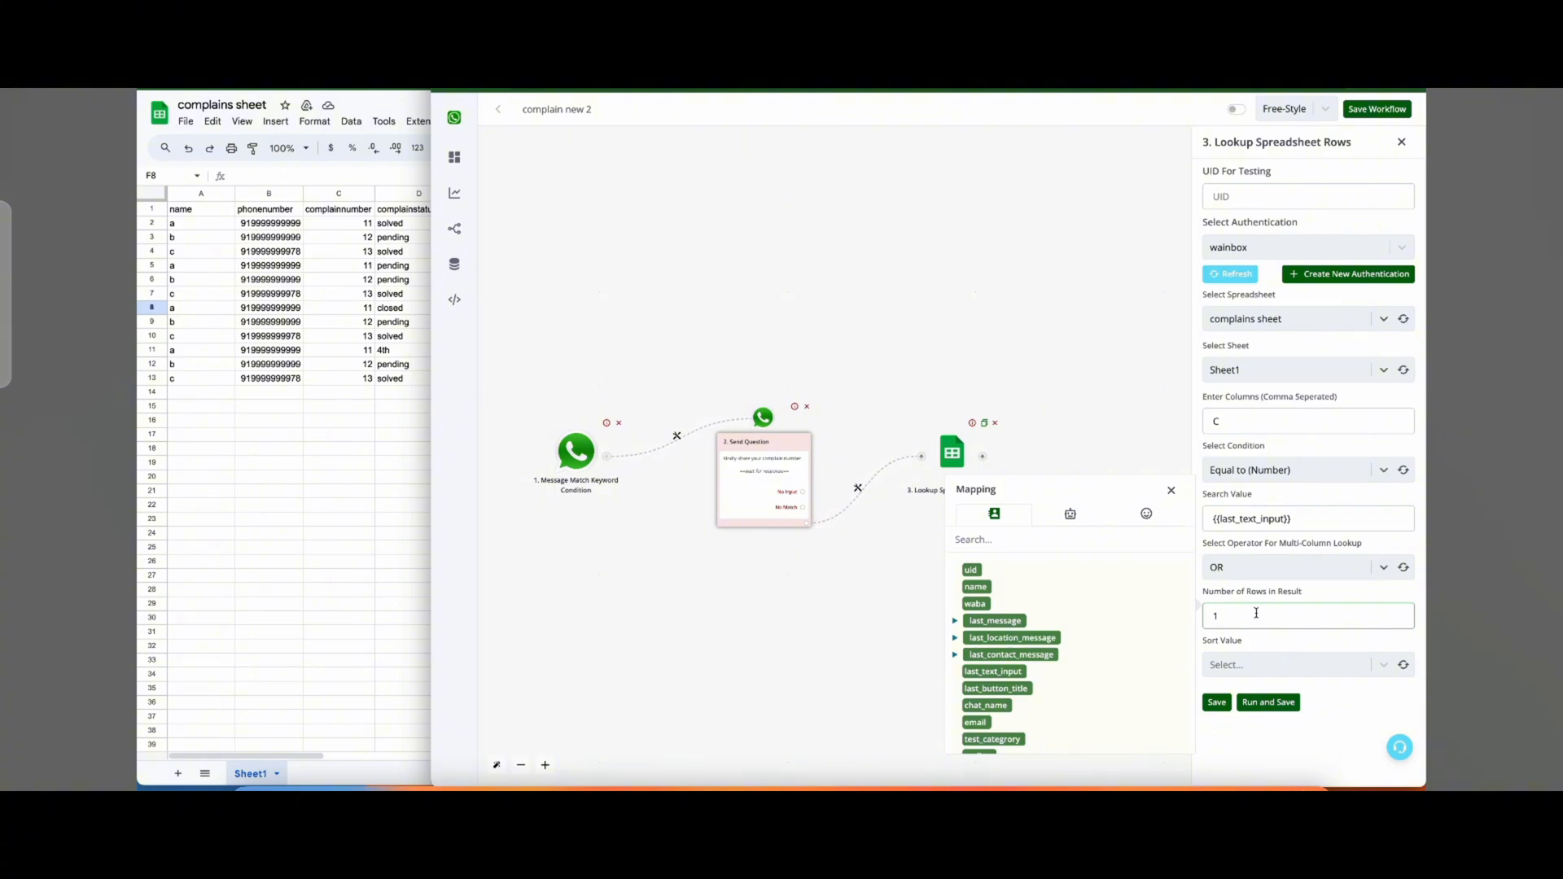
Check the complaint number 11 entries in the sheet and set the lookup's sort value to Top.
click(1381, 669)
double_click(1231, 609)
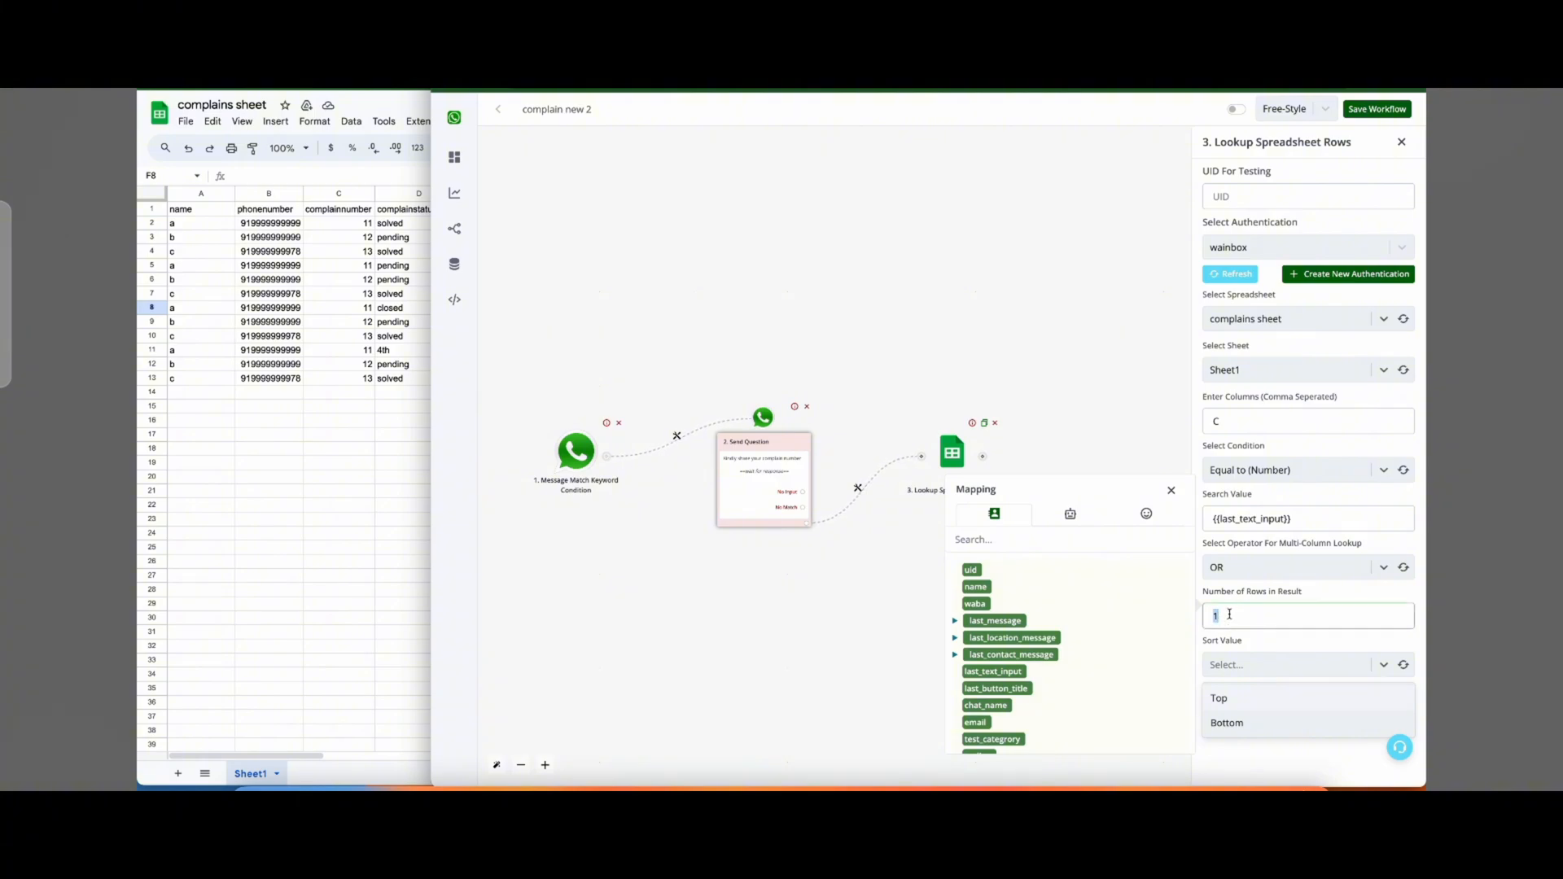
click(349, 224)
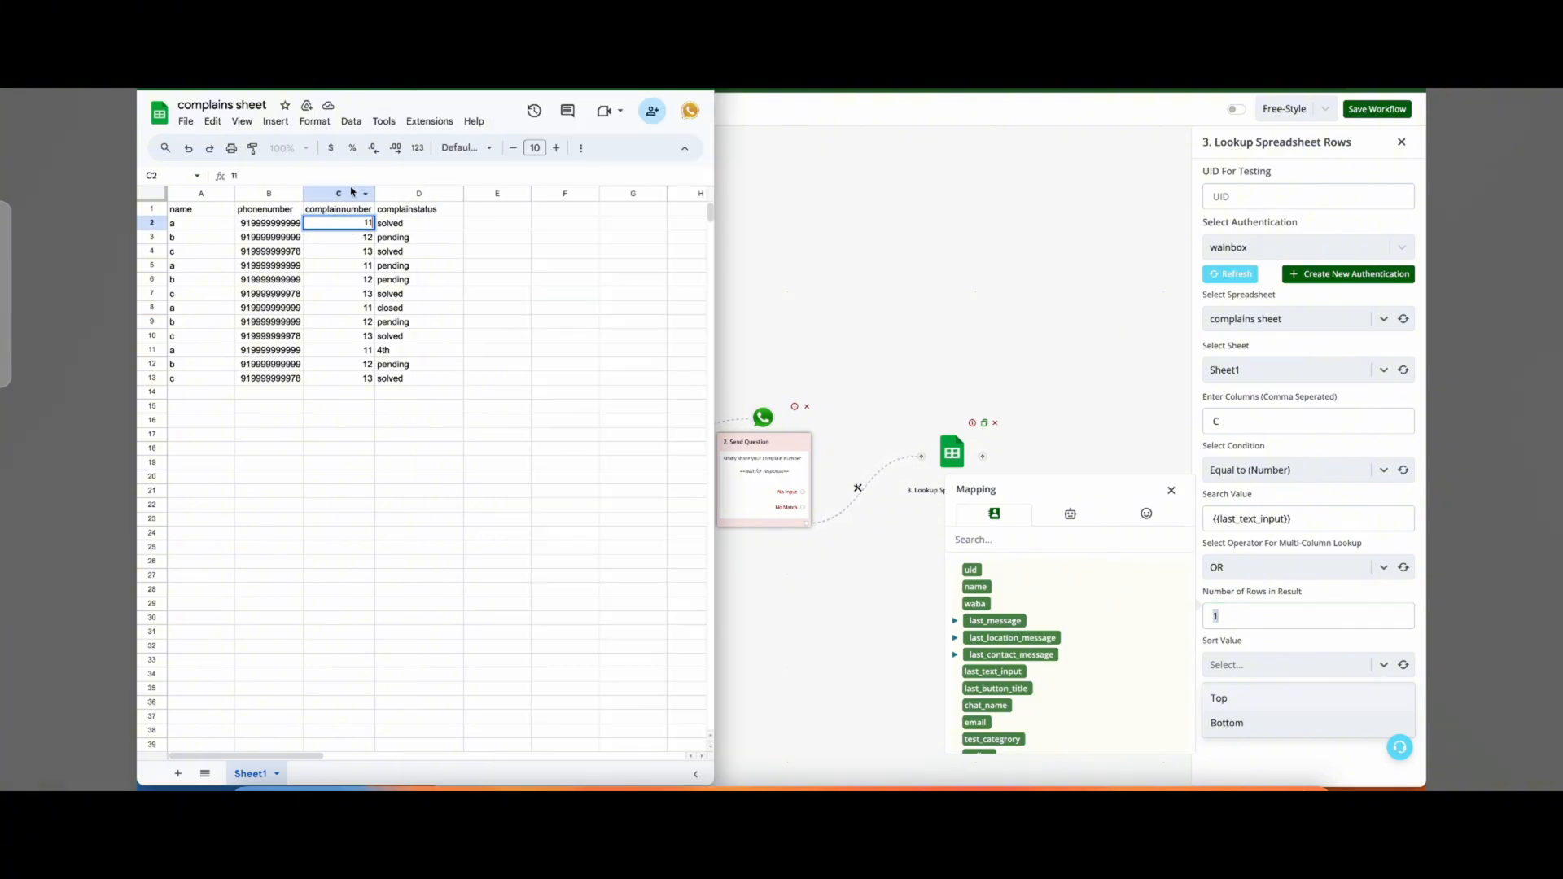
click(365, 352)
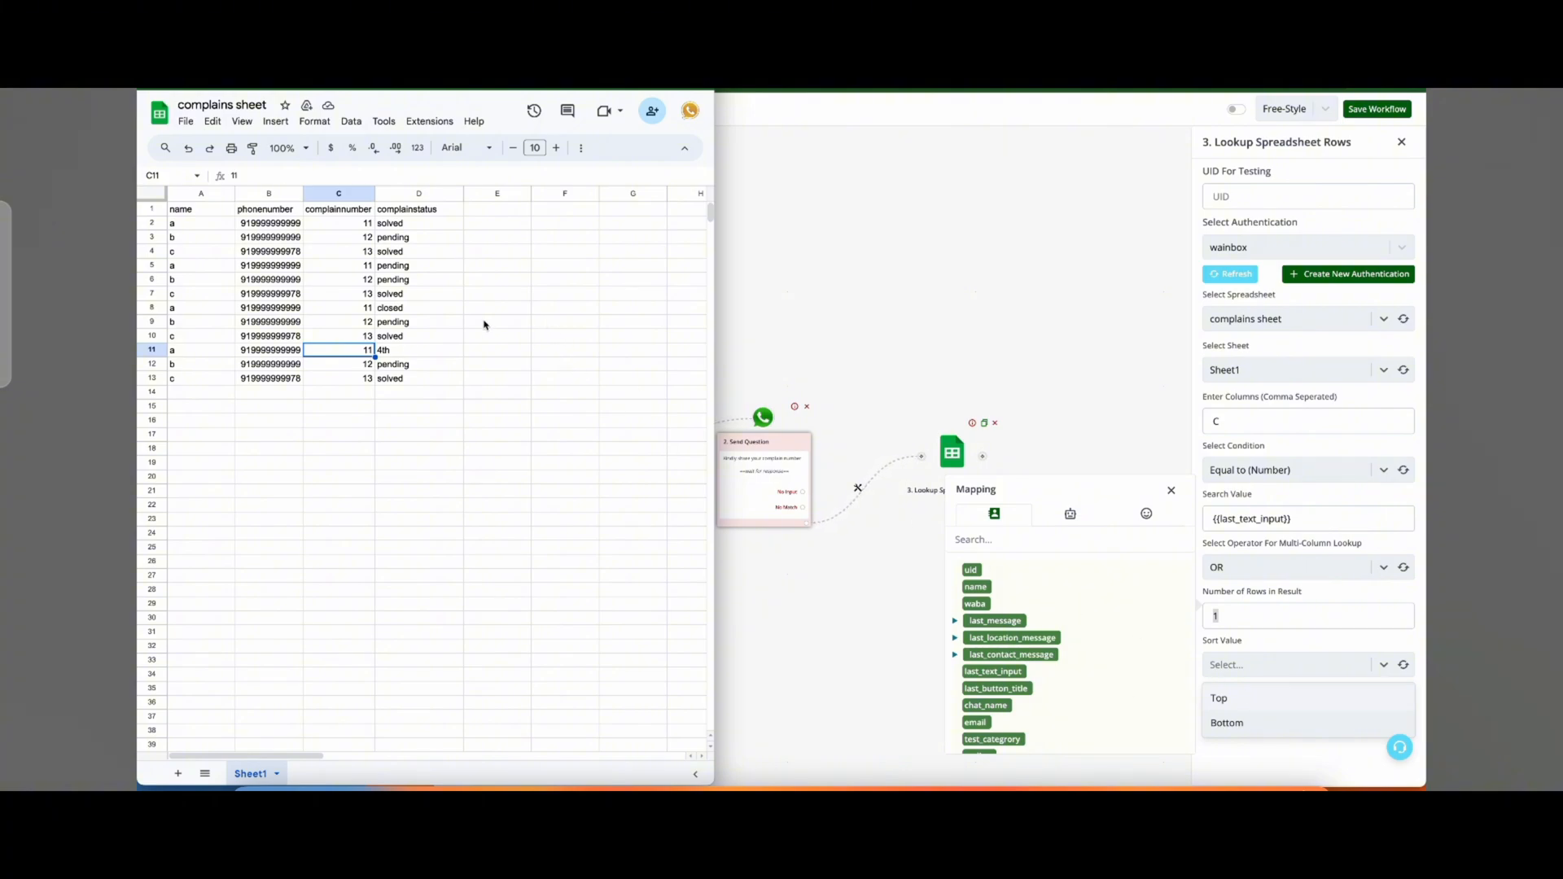
click(368, 226)
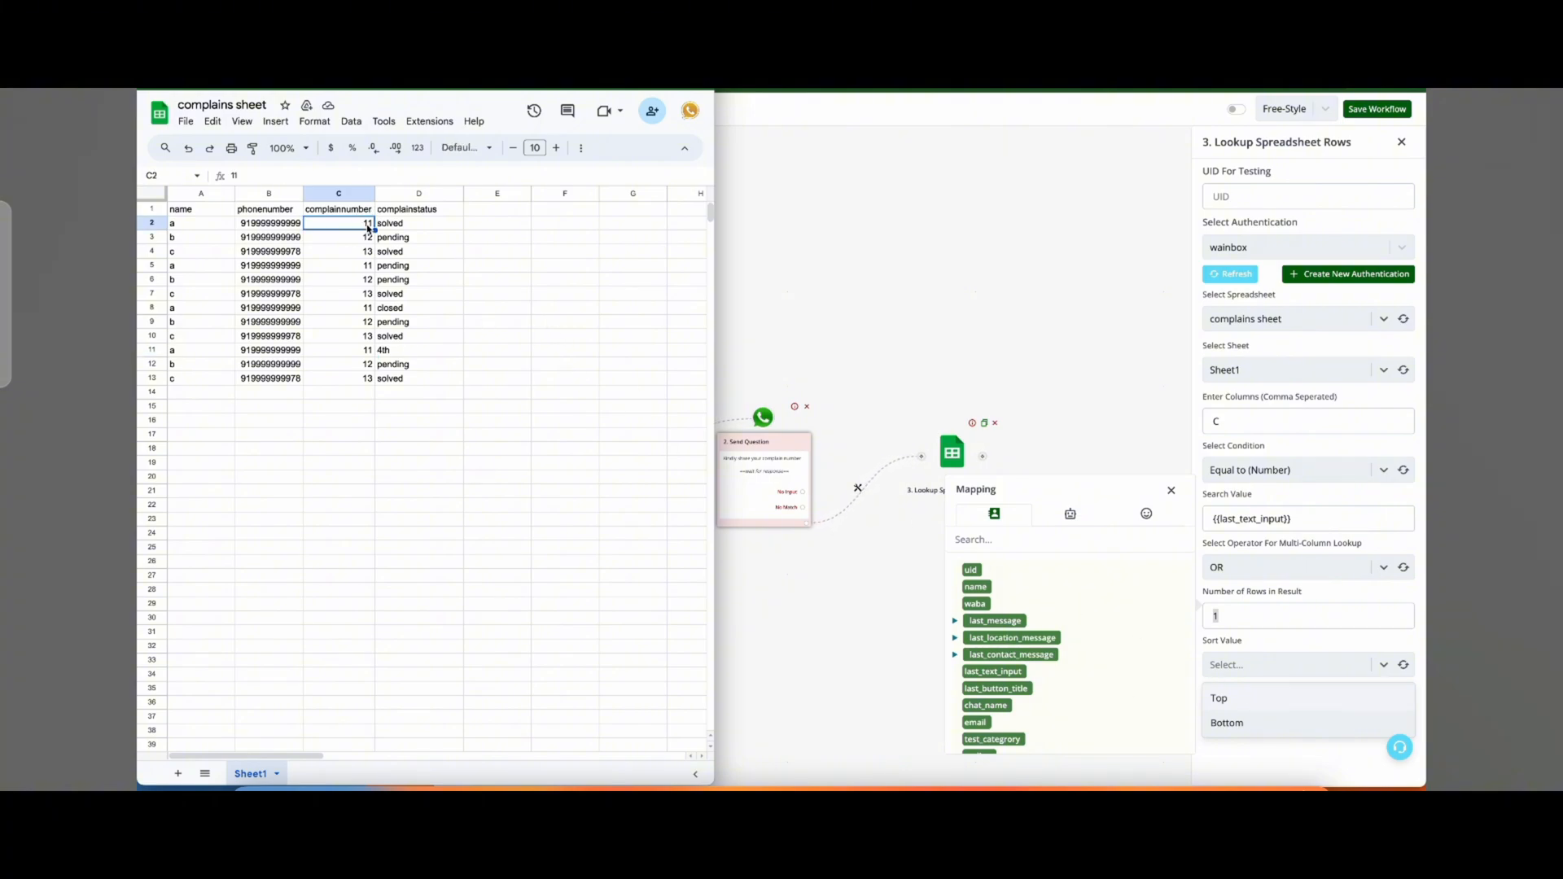
click(1229, 696)
click(1228, 696)
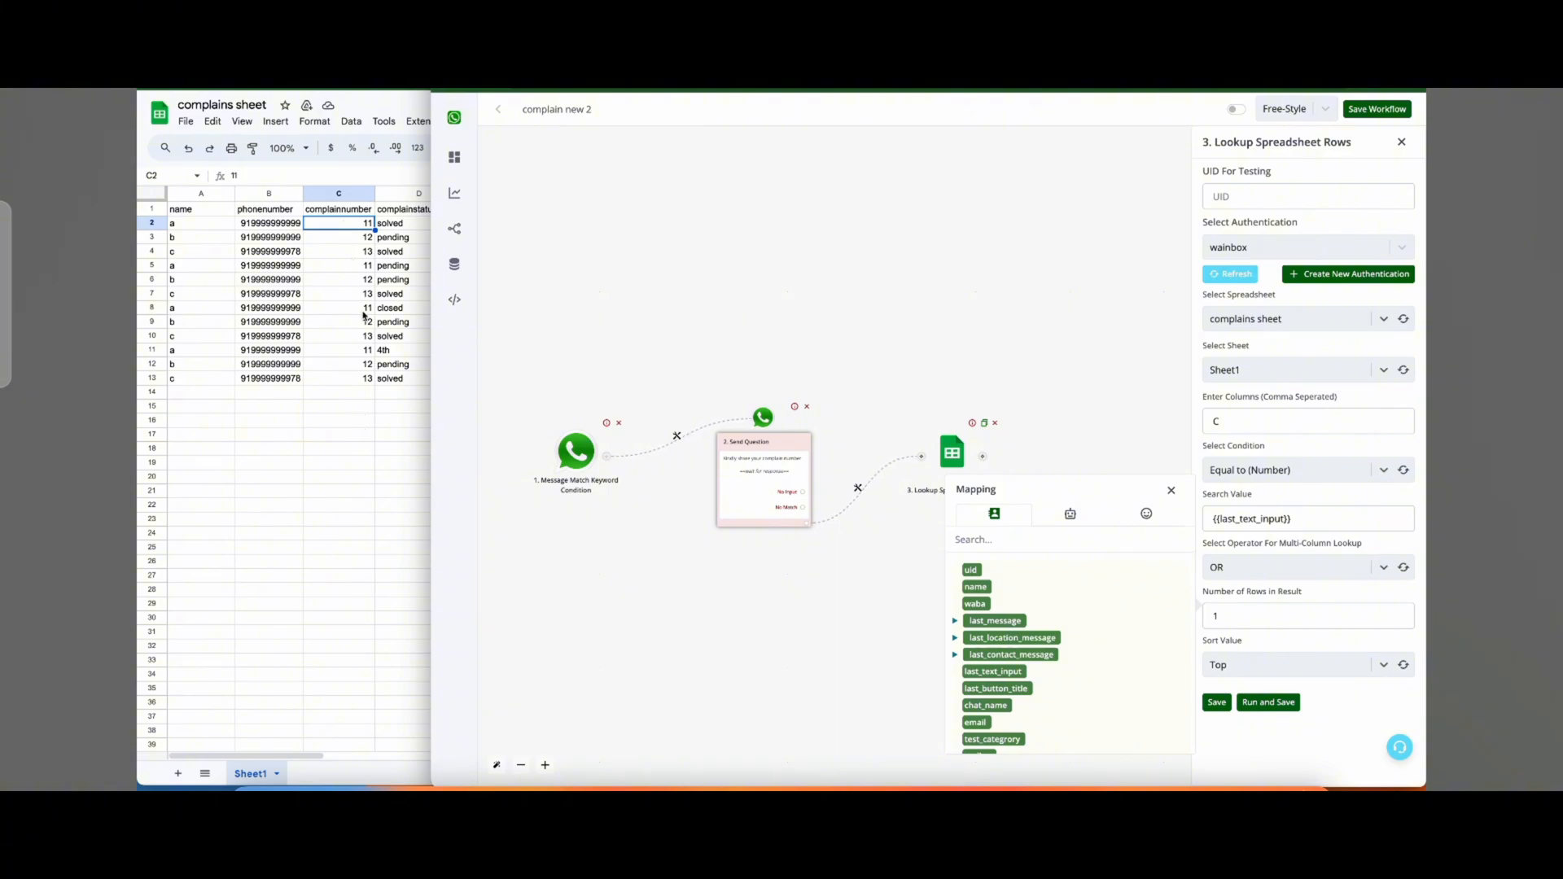
Compare the first and last rows with complaint number 11 in the complains sheet against the lookup's row count and sort settings.
click(149, 226)
click(149, 224)
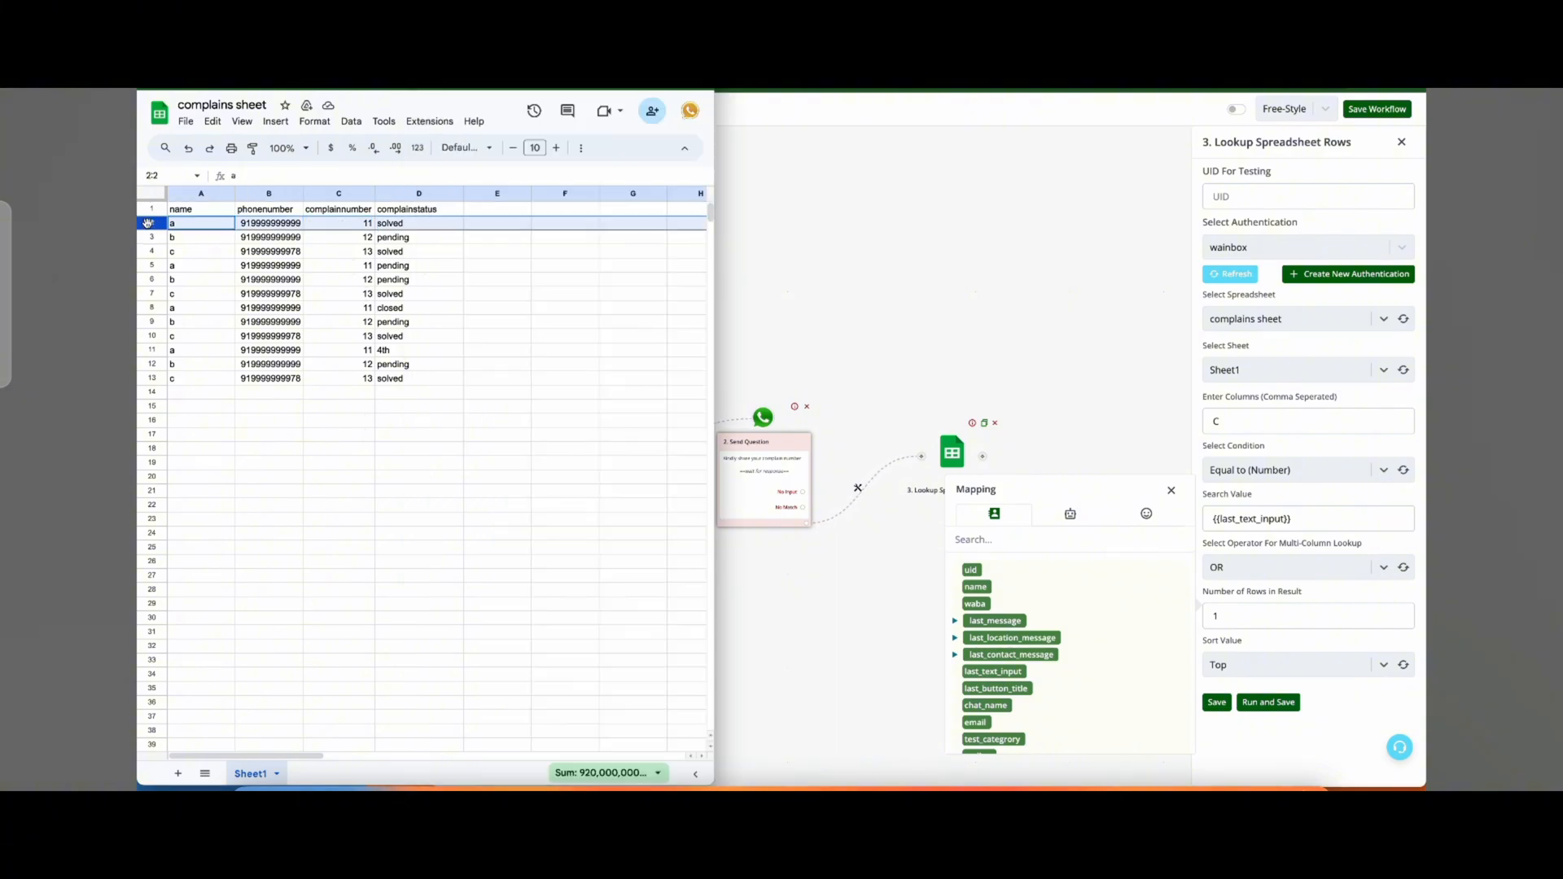
click(539, 381)
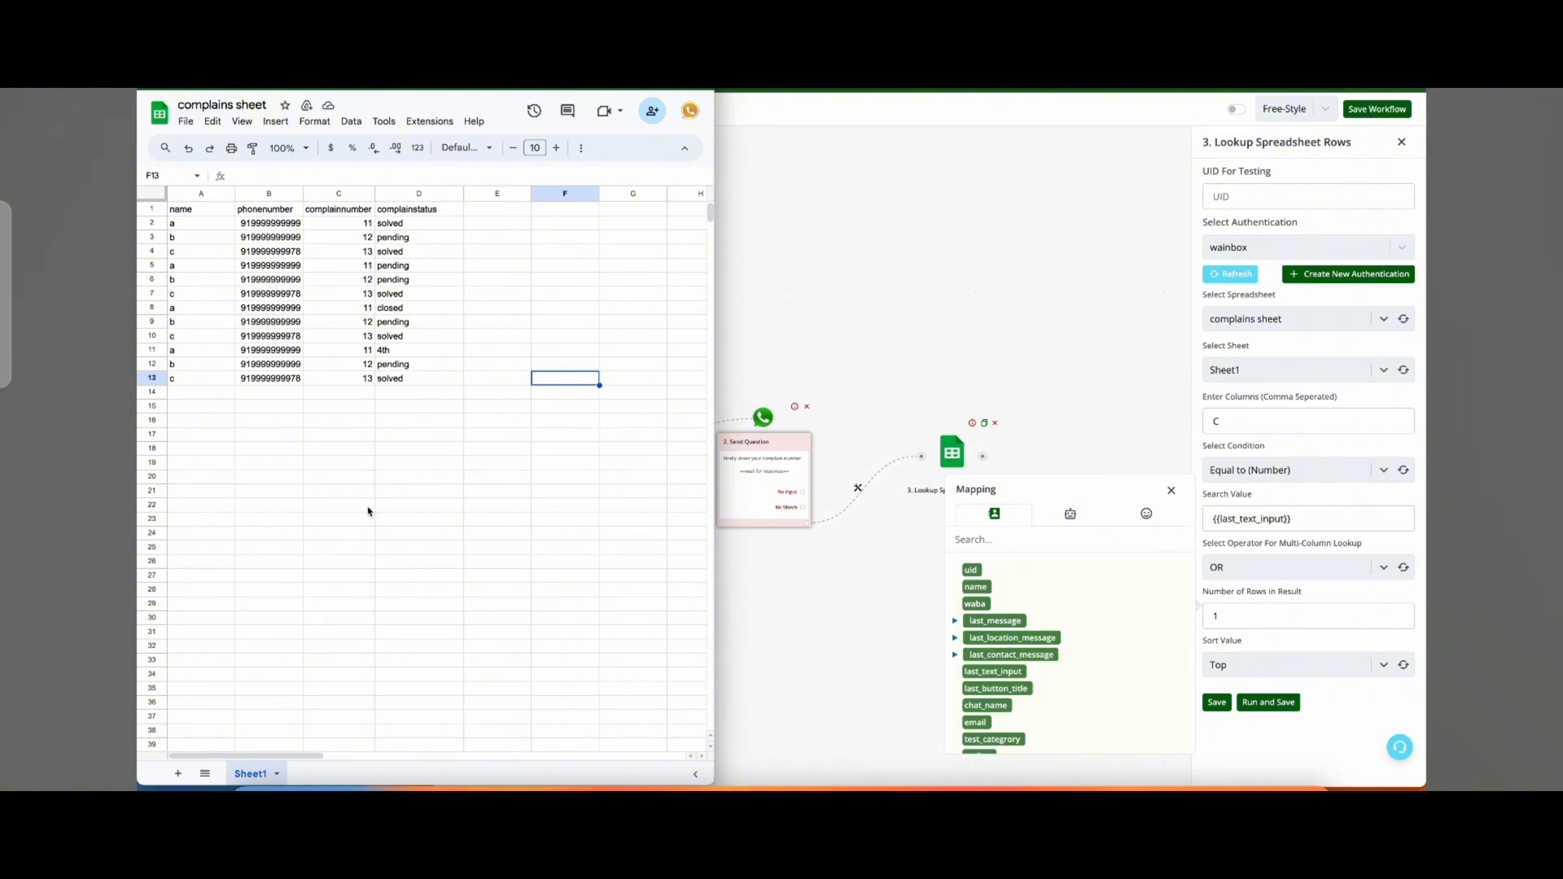
drag(368, 508, 369, 354)
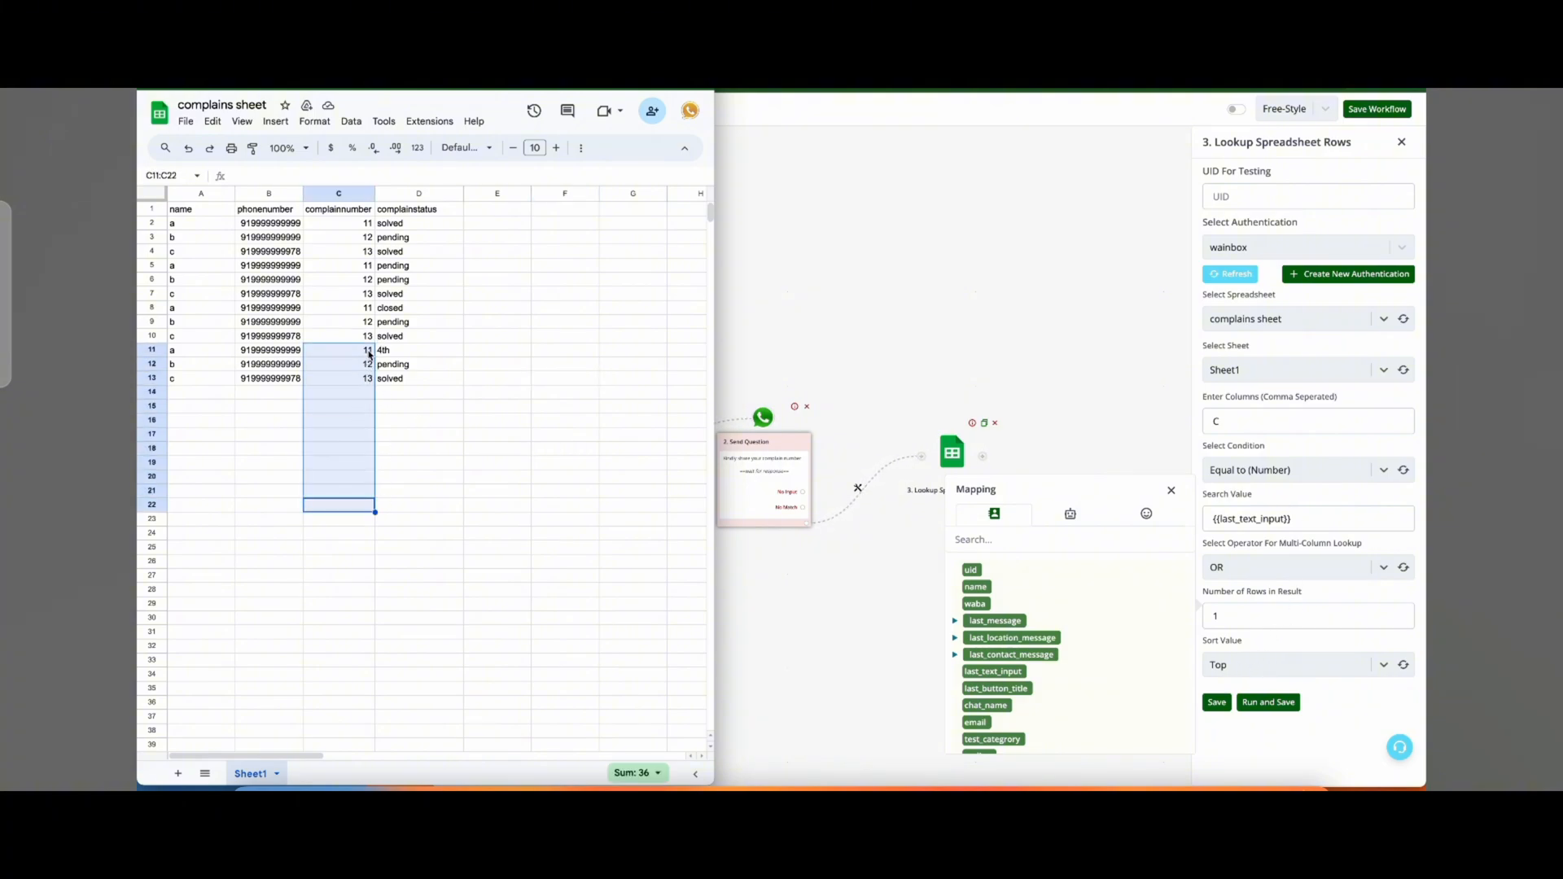
click(152, 350)
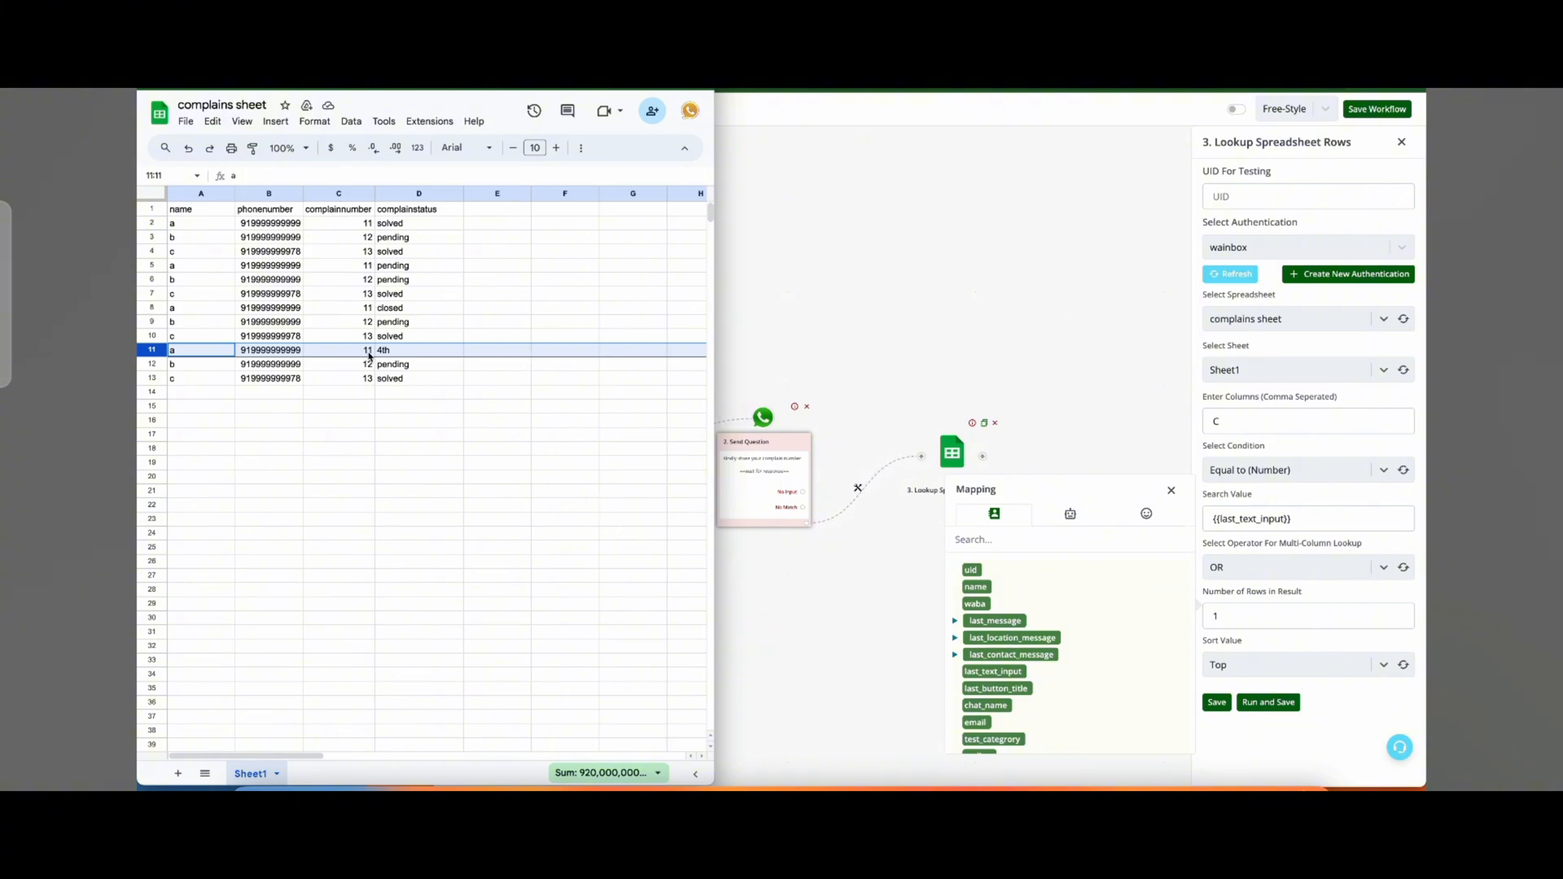
click(1253, 622)
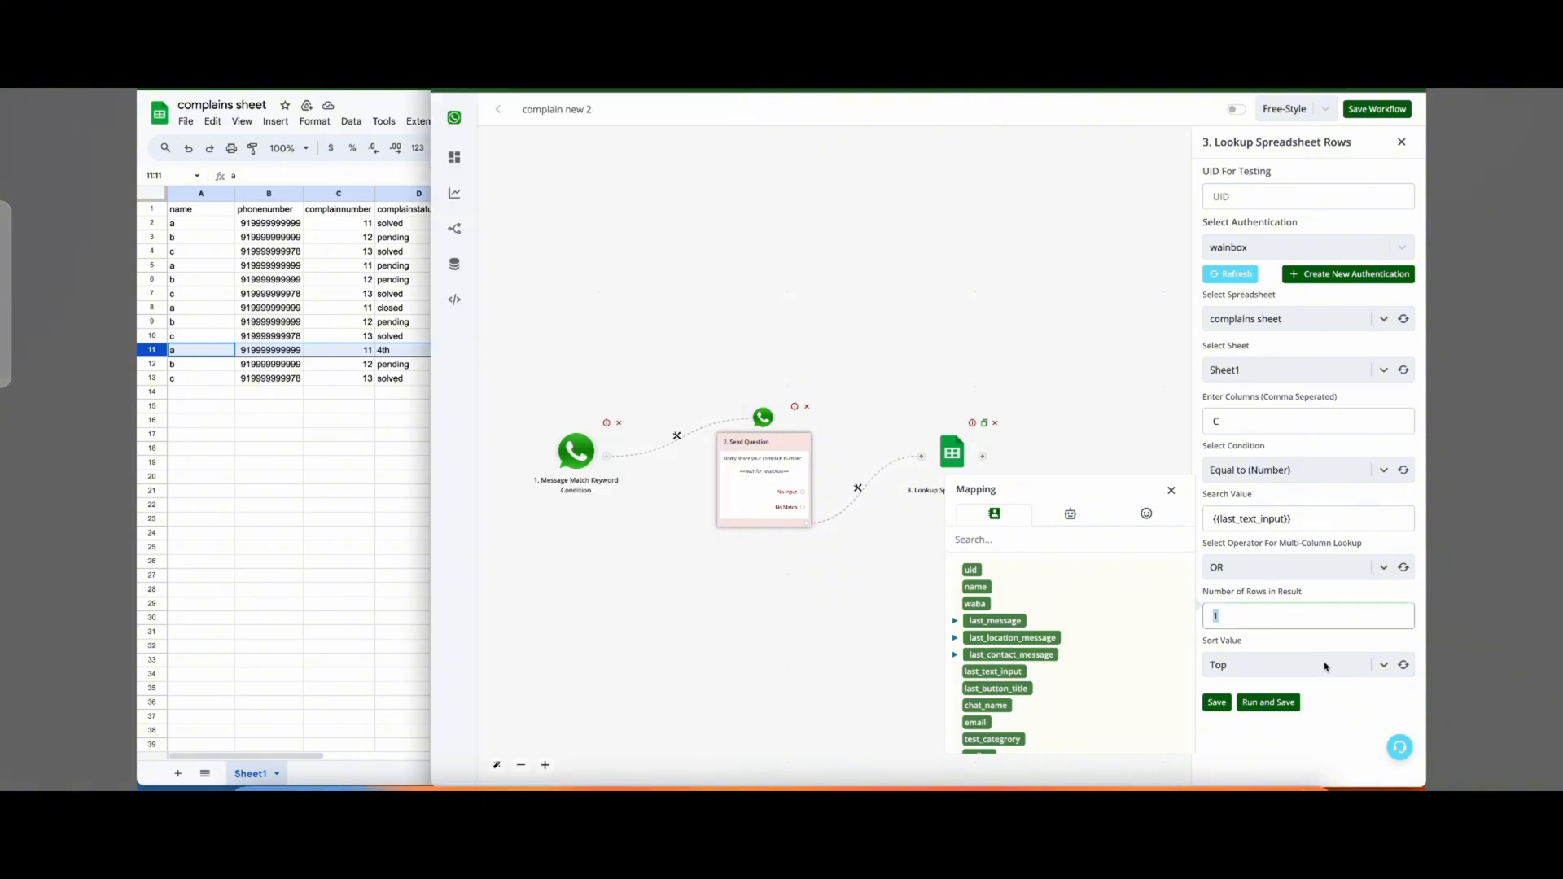
click(1268, 665)
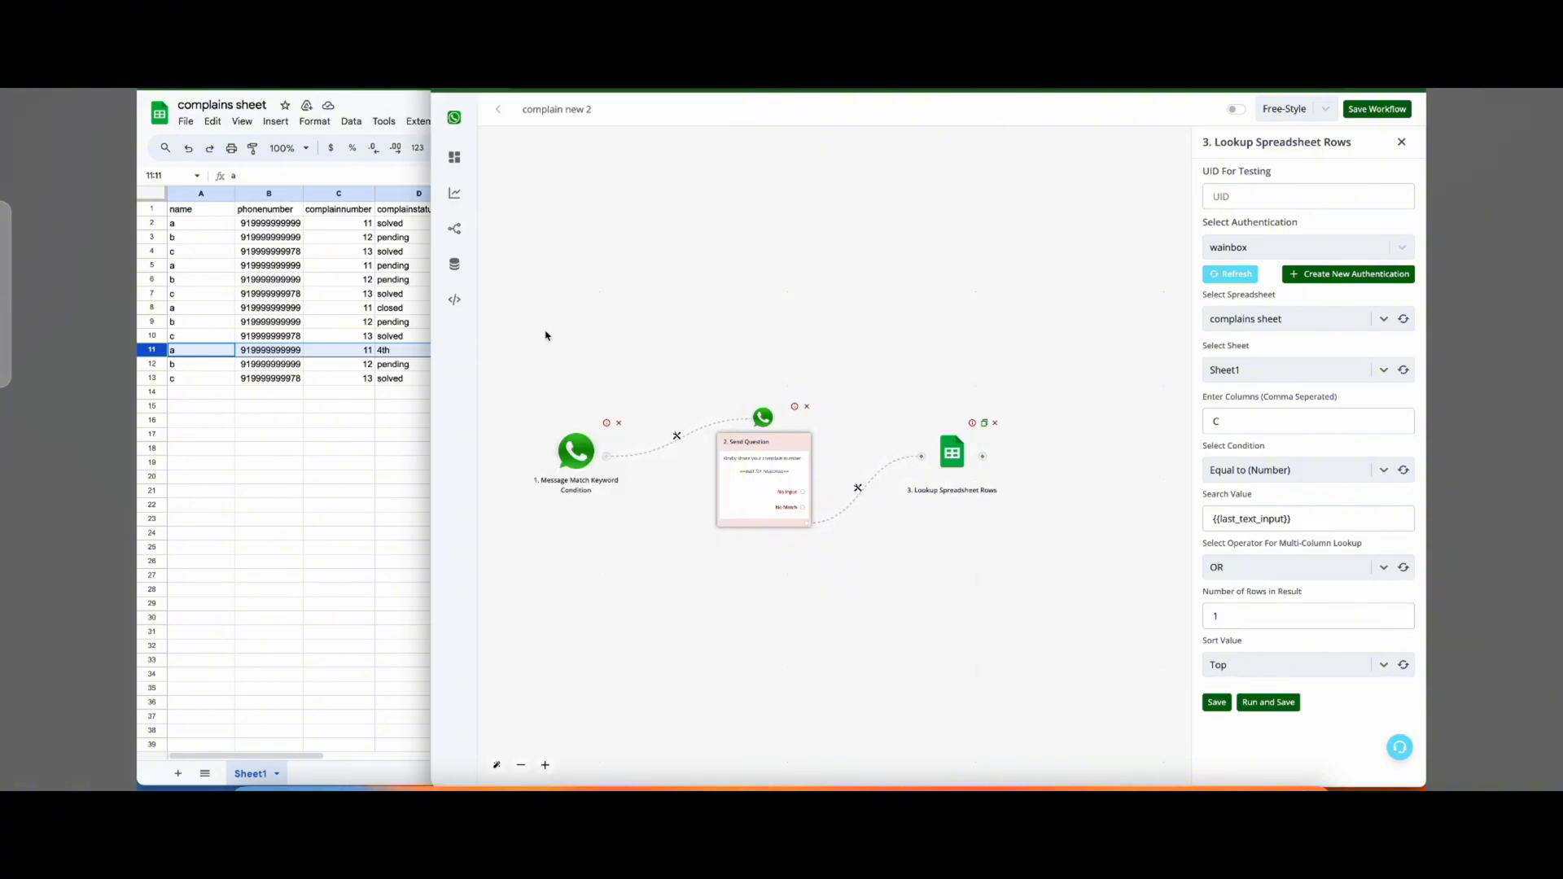
click(329, 275)
drag(345, 225, 349, 394)
click(492, 420)
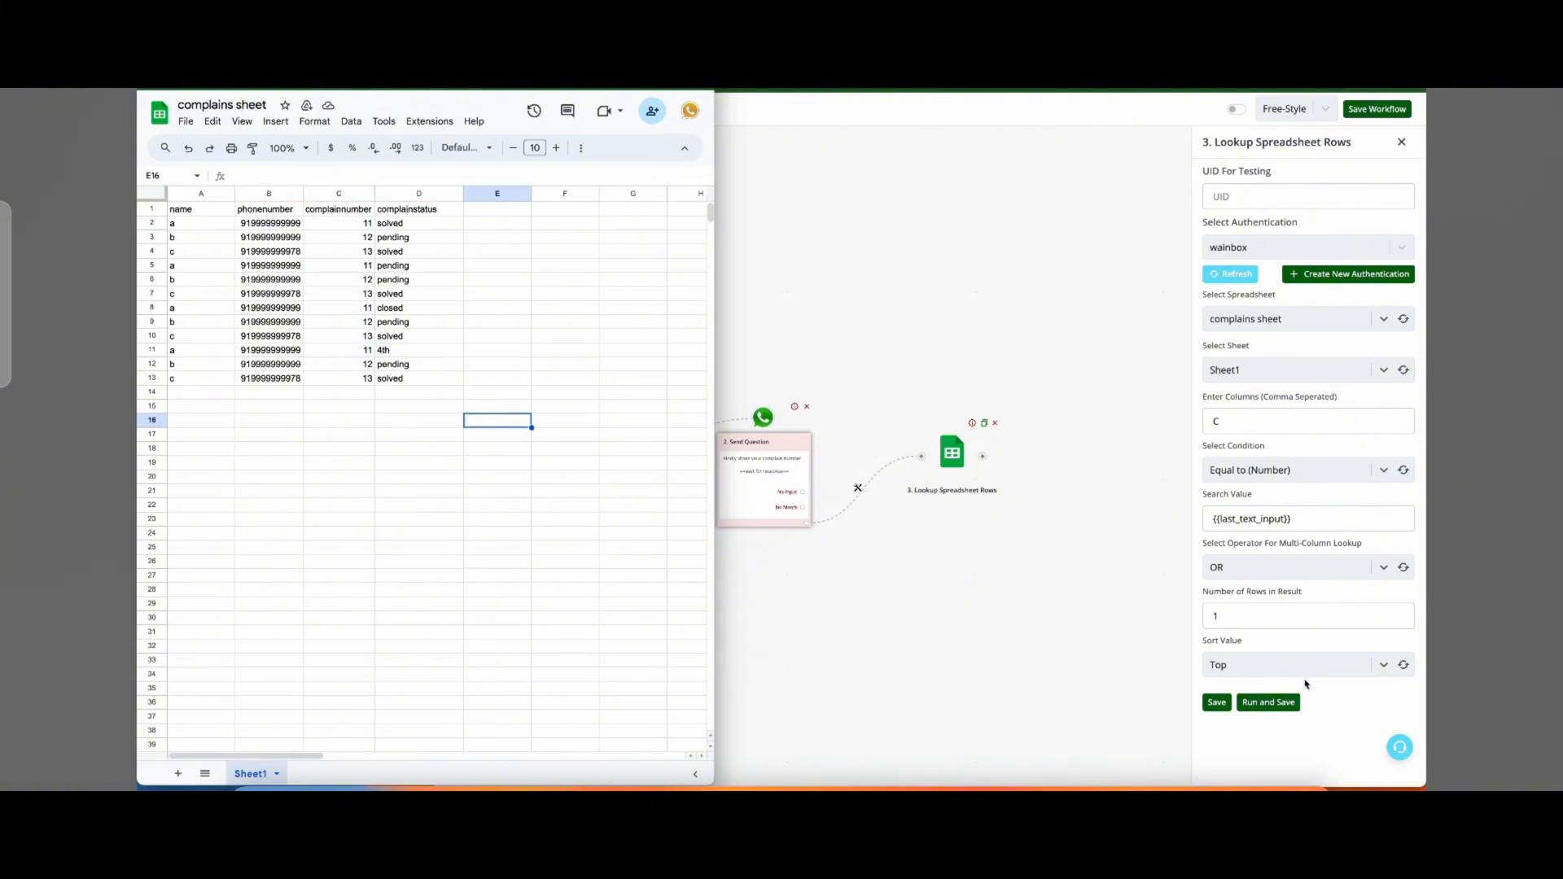
click(1341, 694)
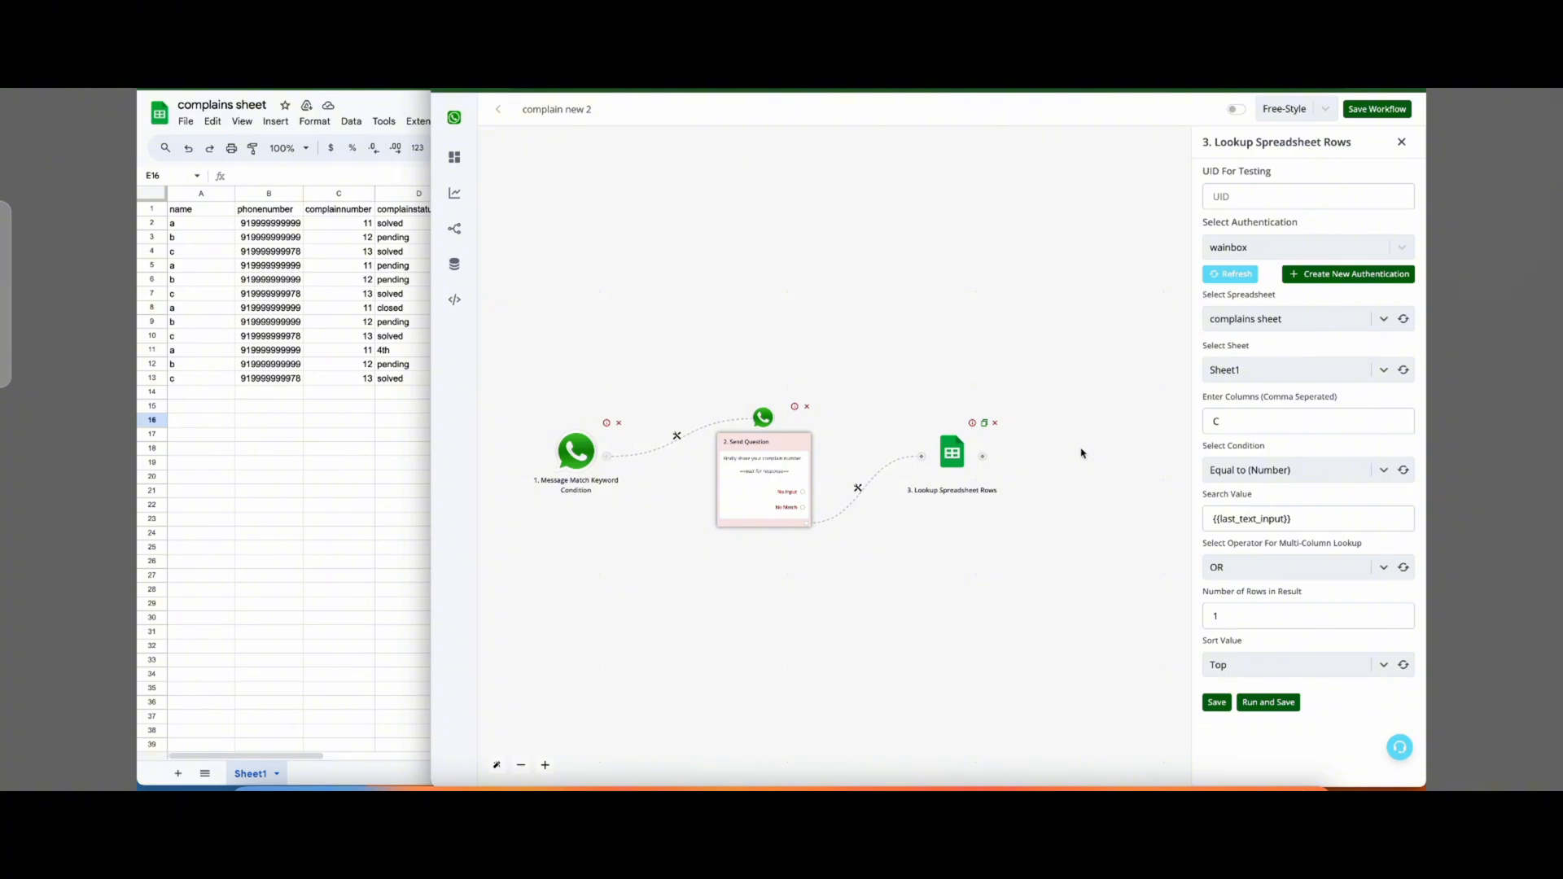
Replace the lookup's search value with the test number 11, then run and save the block.
click(1317, 514)
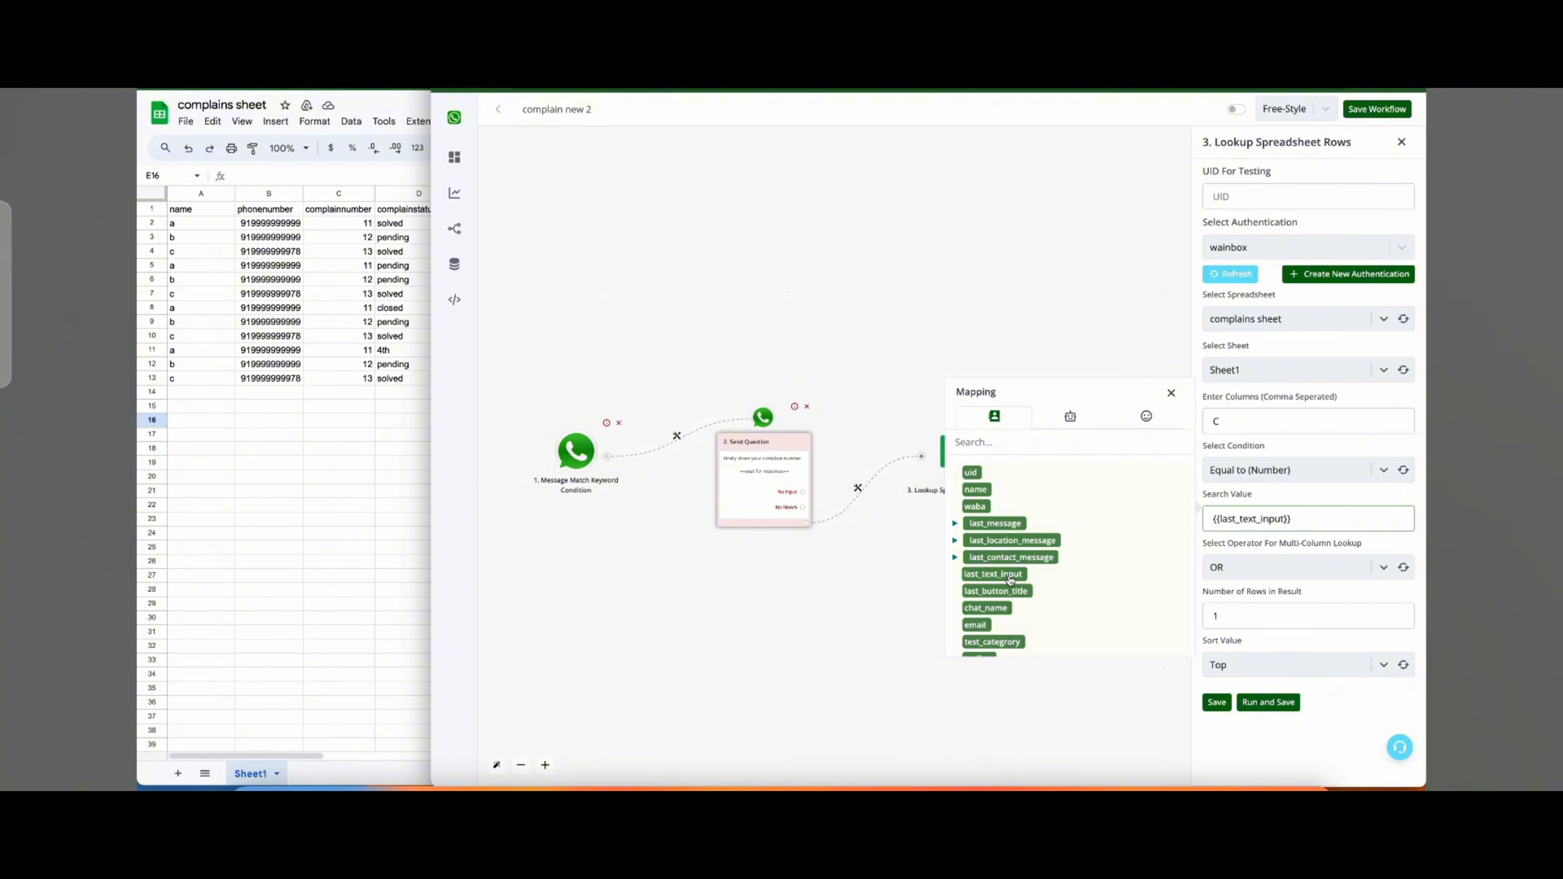
click(1318, 520)
key(ctrl+a)
key(BackSpace)
text(11)
click(1271, 703)
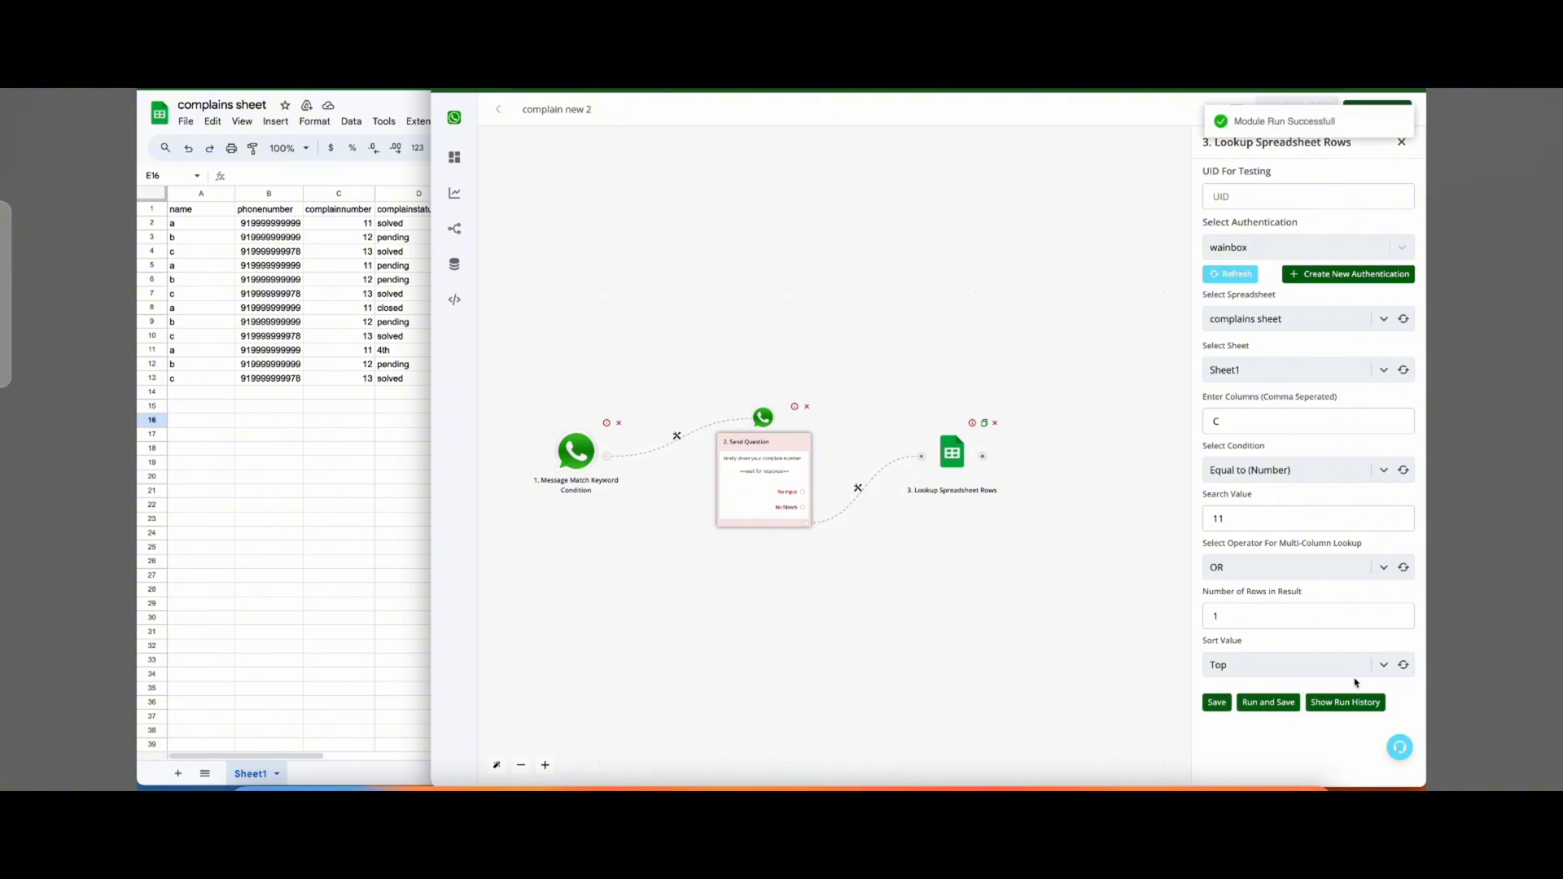
Examine the lookup's run history down to the fields of the first returned data row, then close it.
click(1339, 703)
click(949, 641)
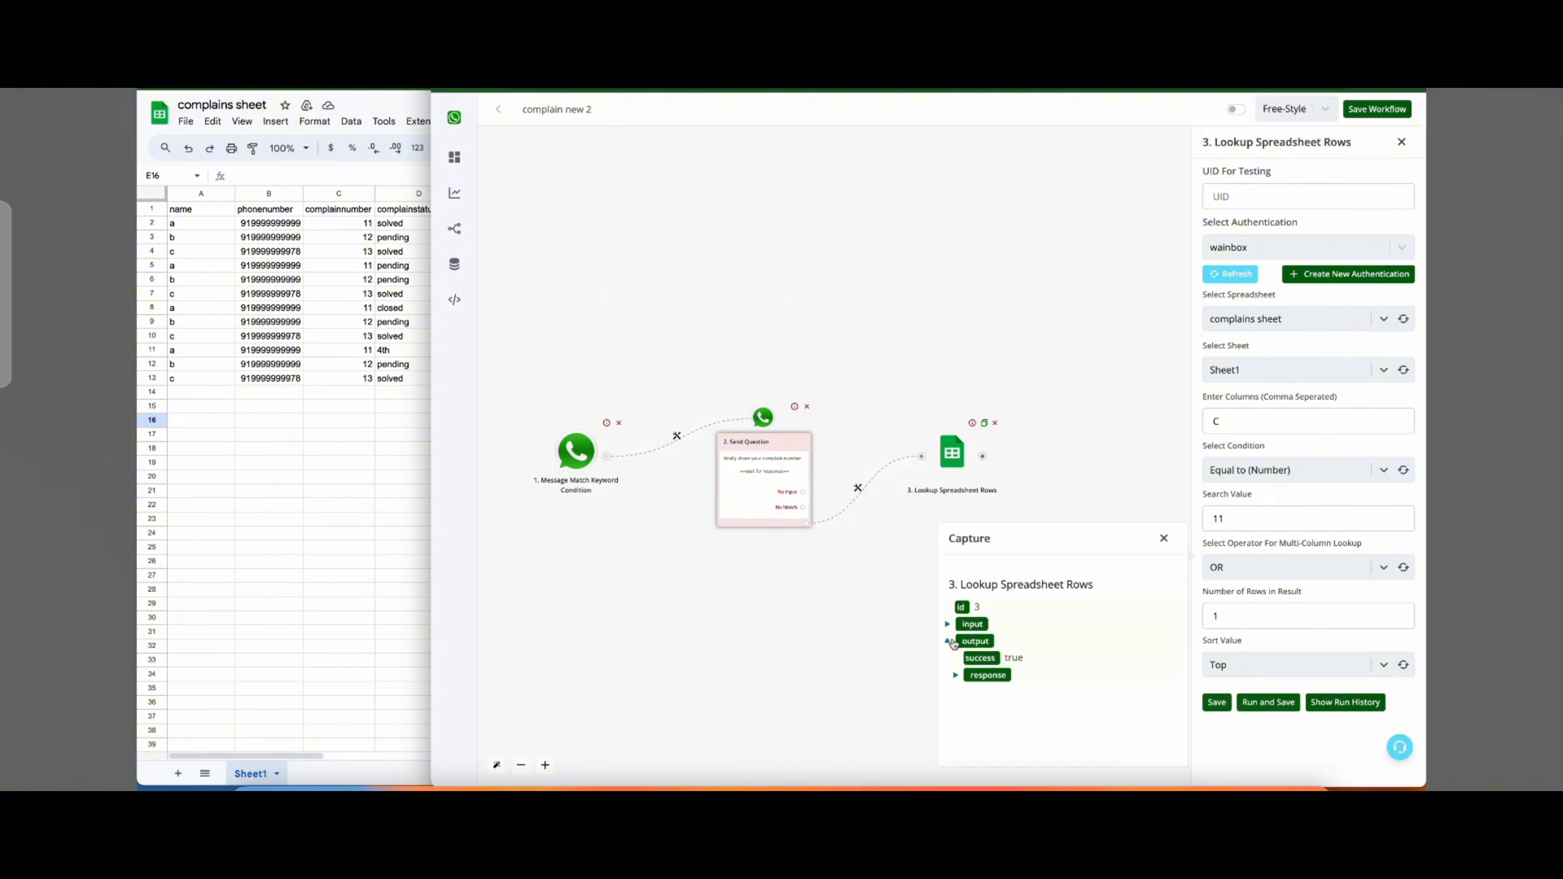
click(955, 675)
scroll(993, 716, down, 1)
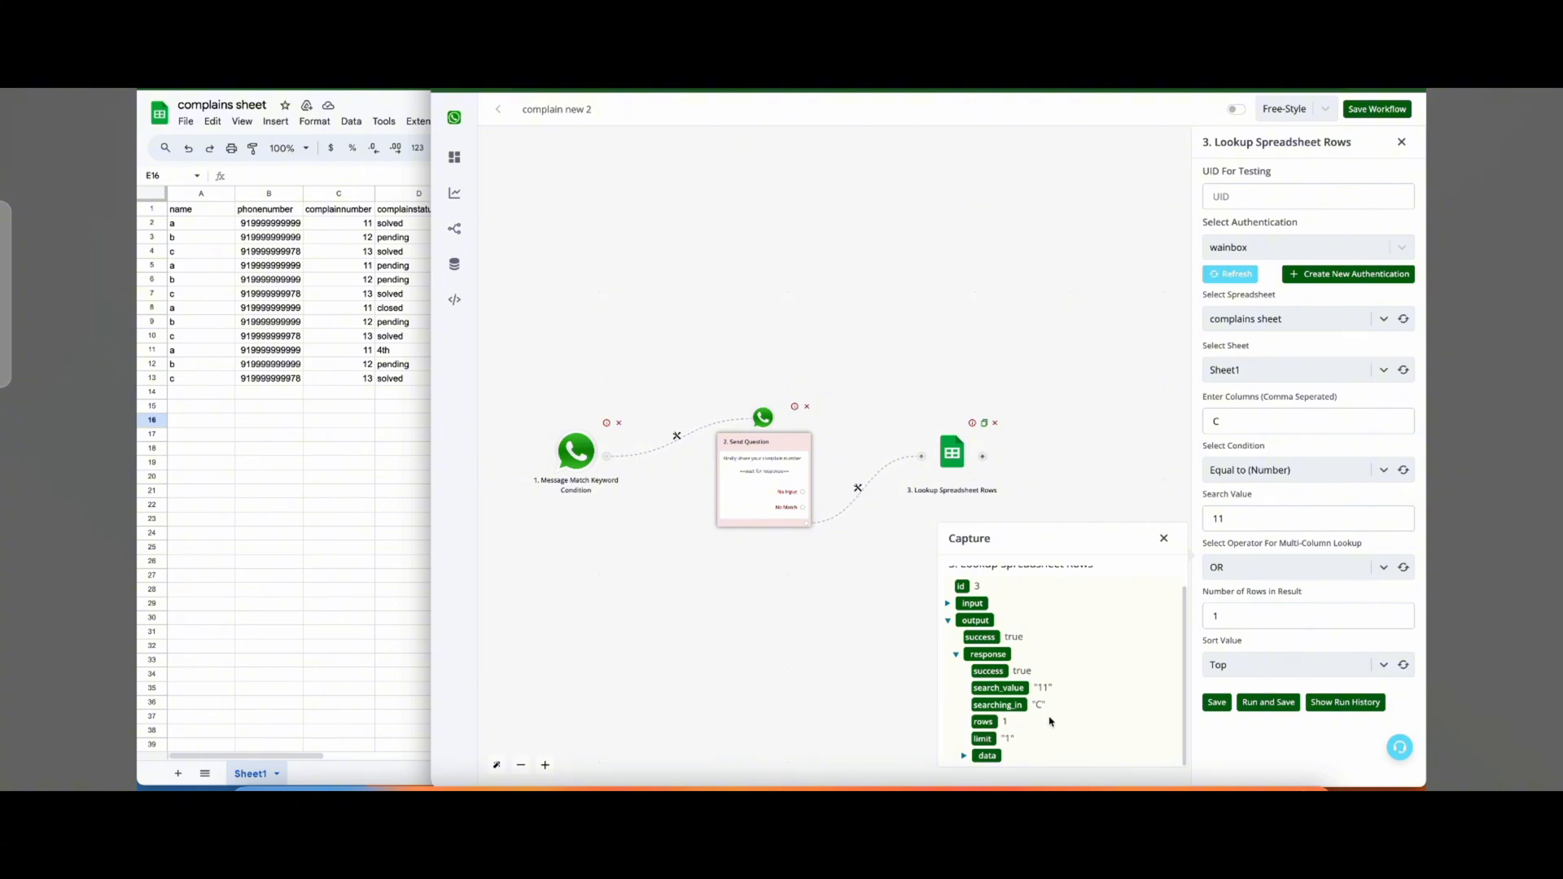
click(963, 756)
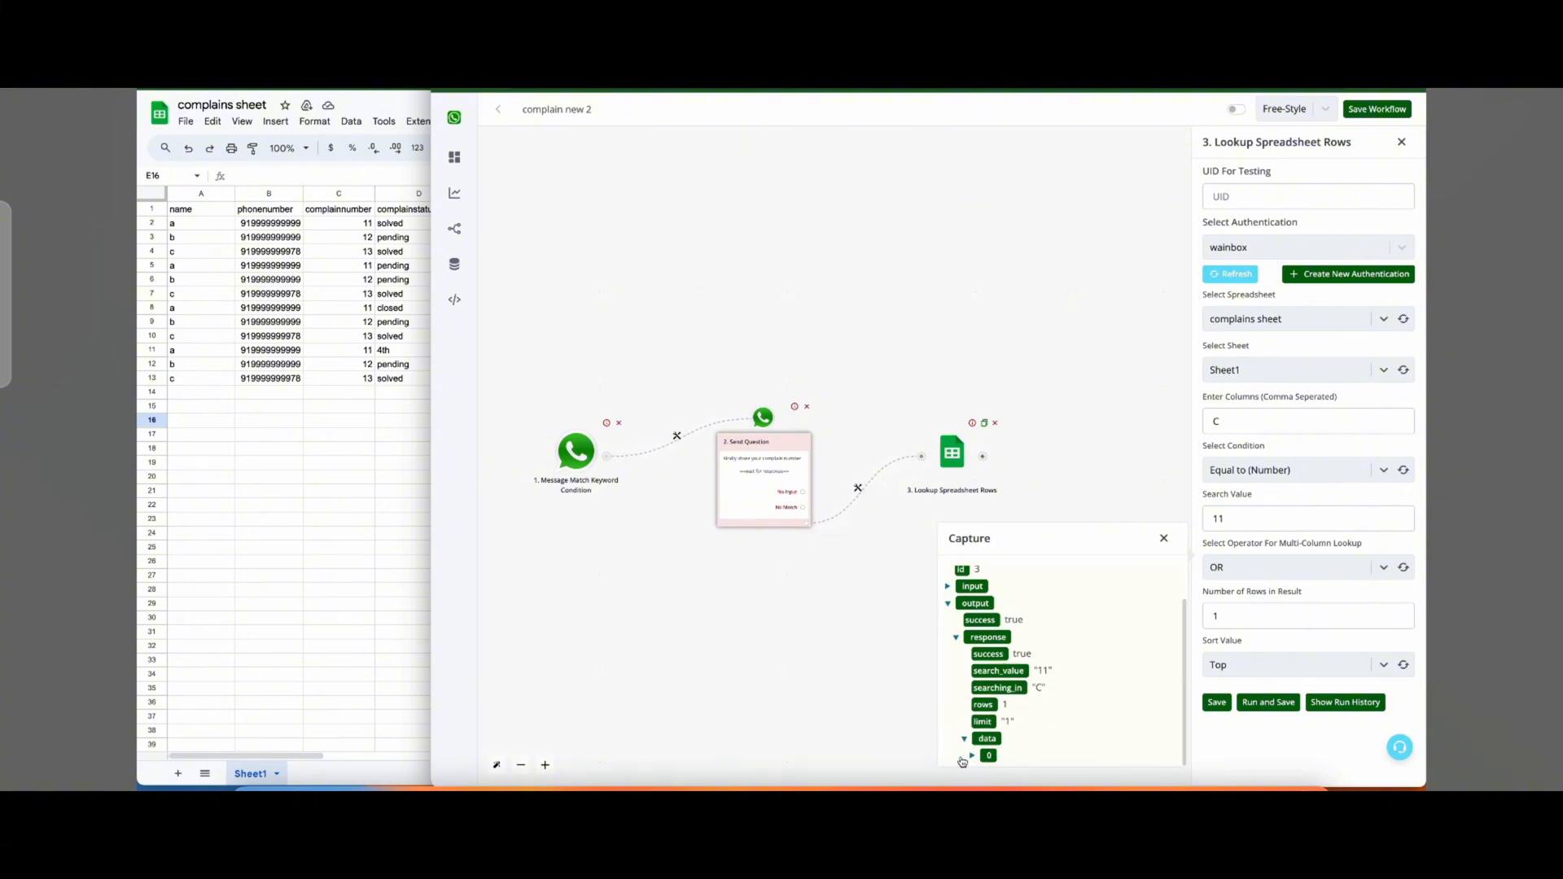
click(971, 756)
scroll(1059, 733, down, 2)
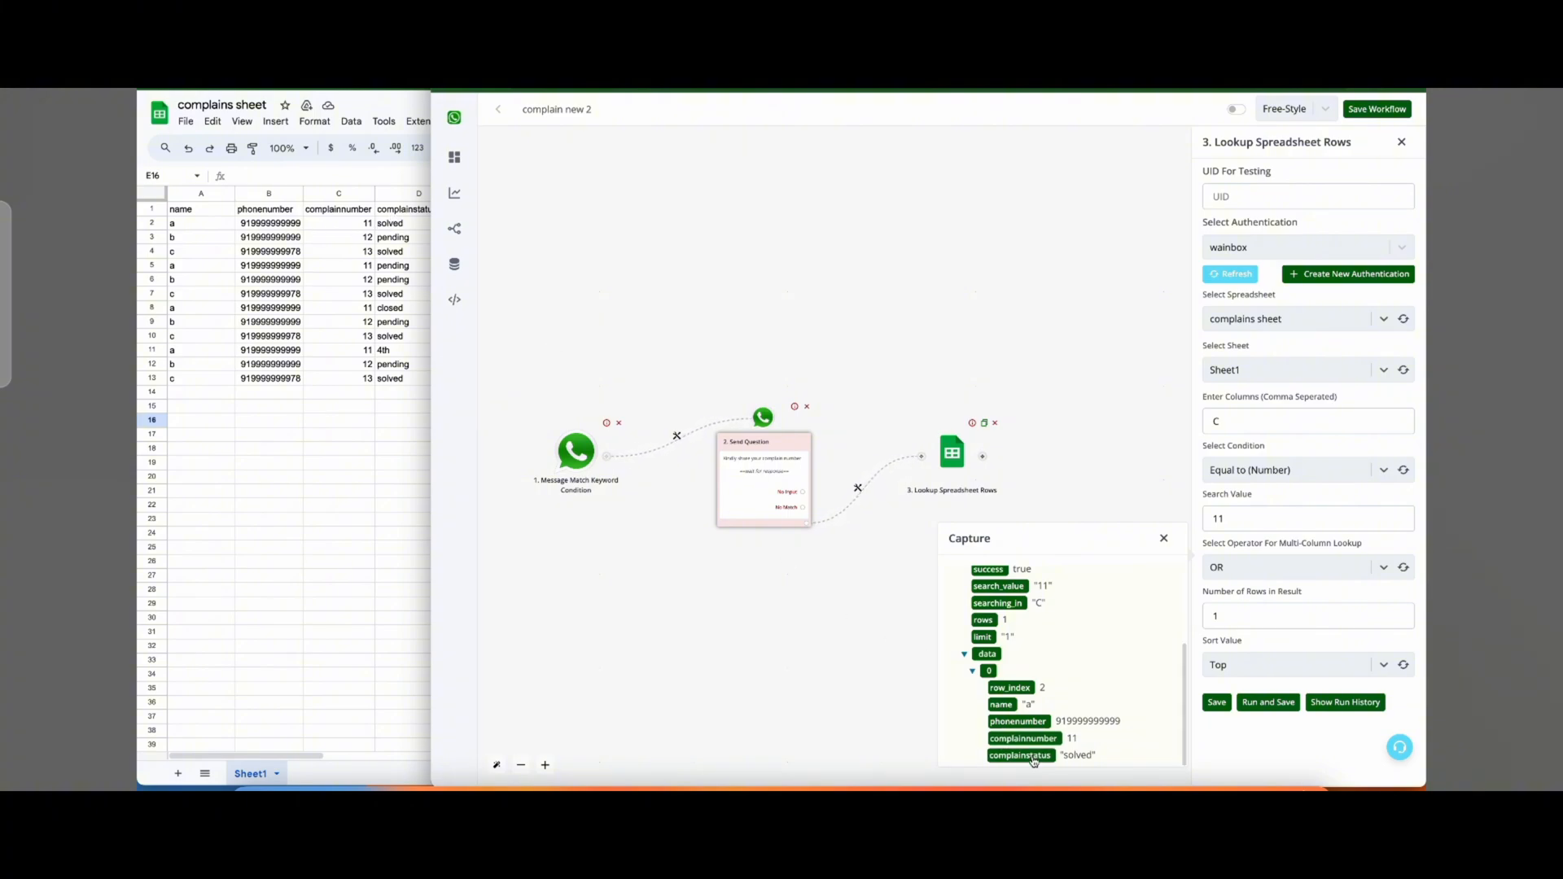
click(1163, 539)
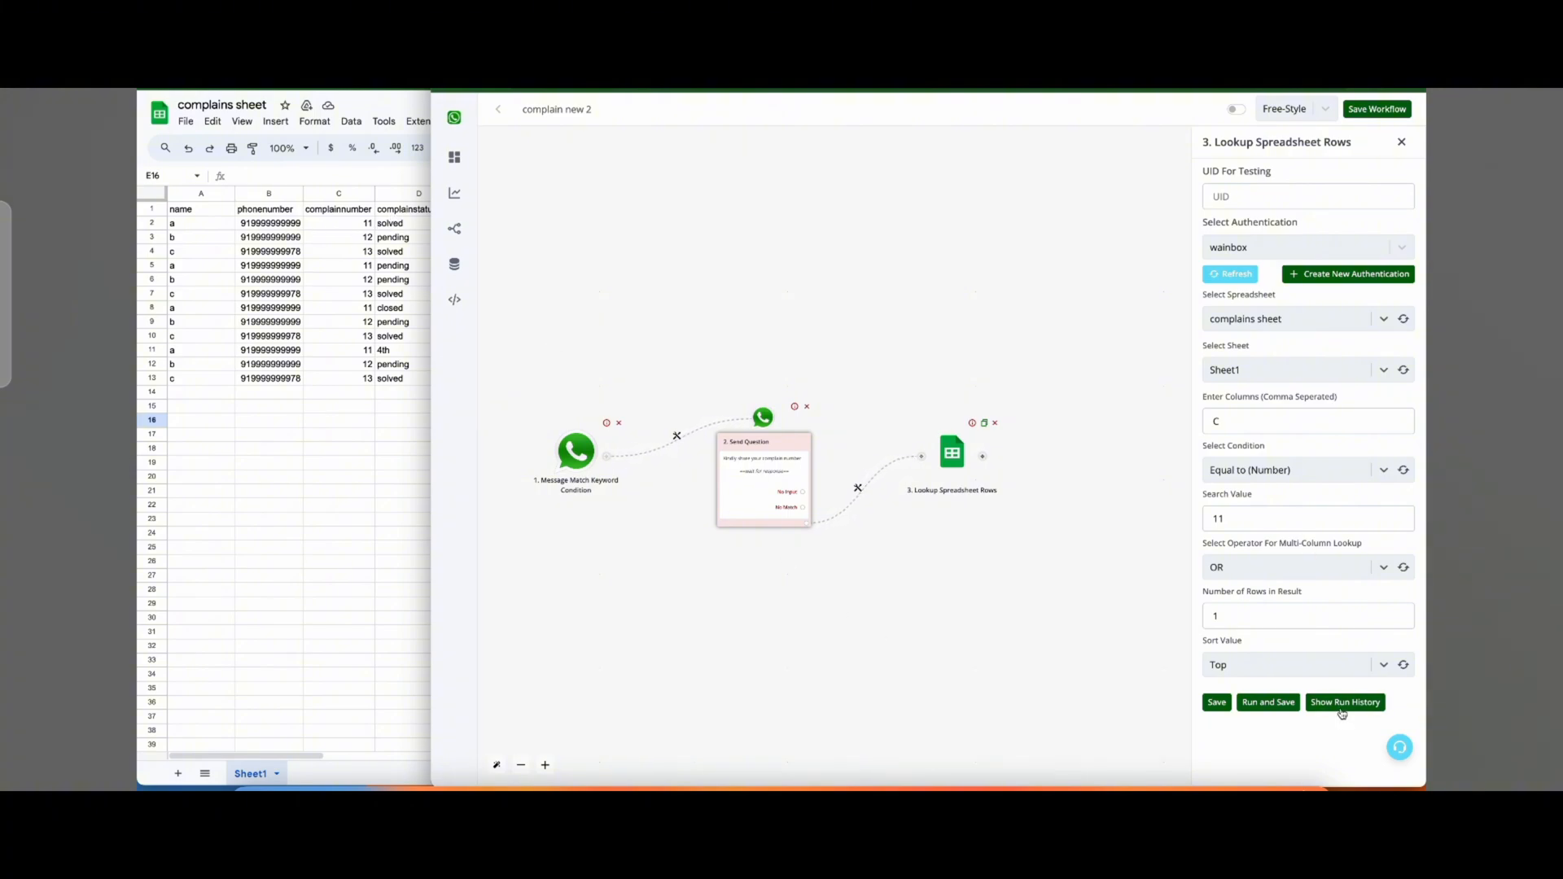
Replace the test search value with the last_text_input variable and save the lookup block.
click(1302, 518)
key(BackSpace)
key(BackSpace)
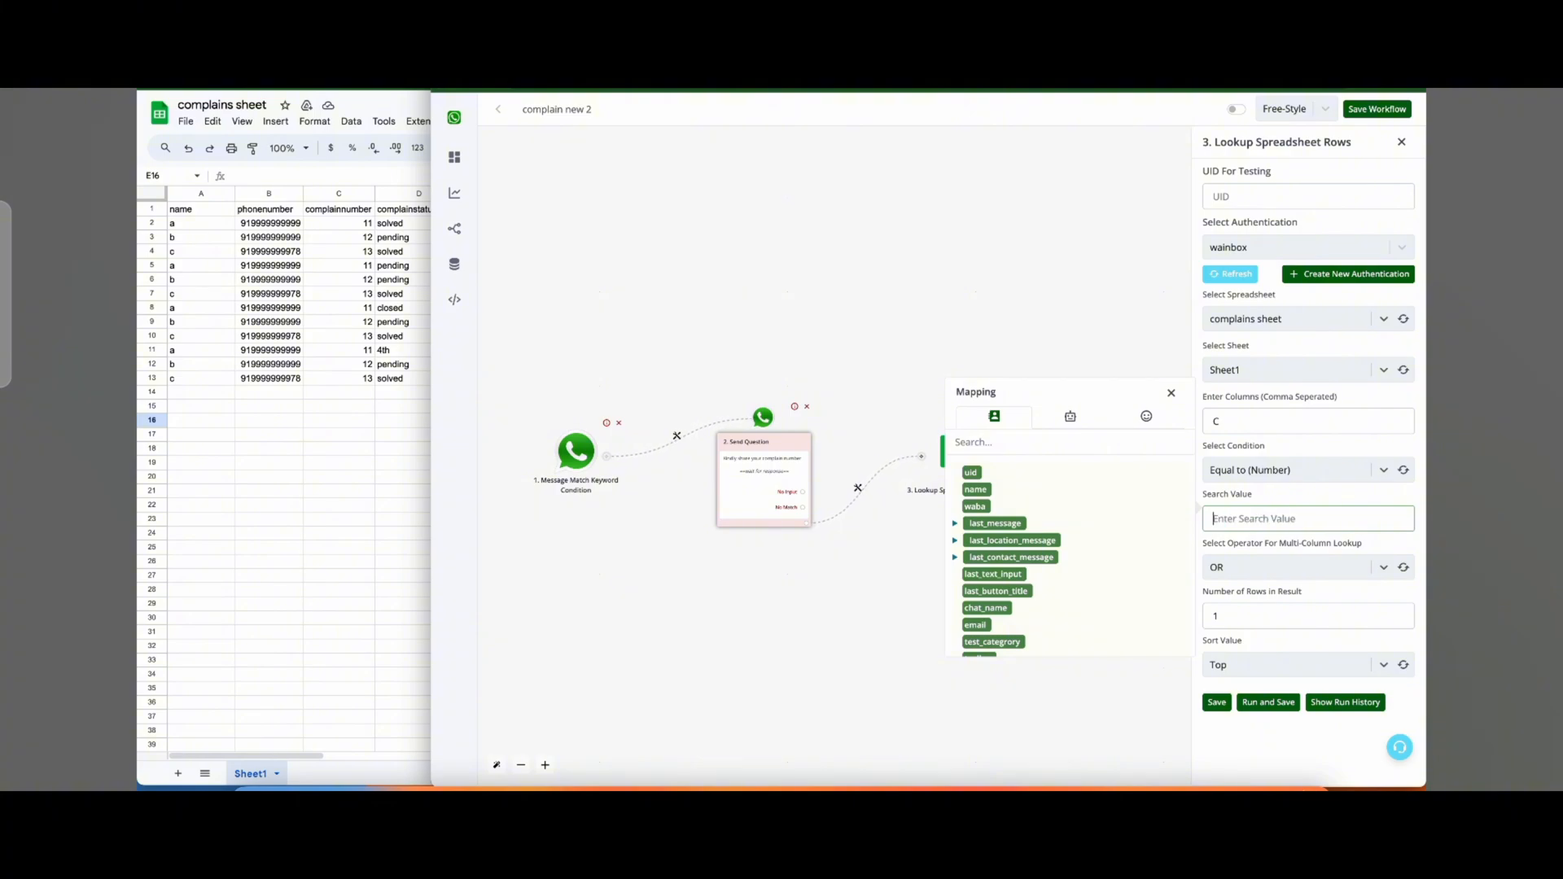
click(1009, 574)
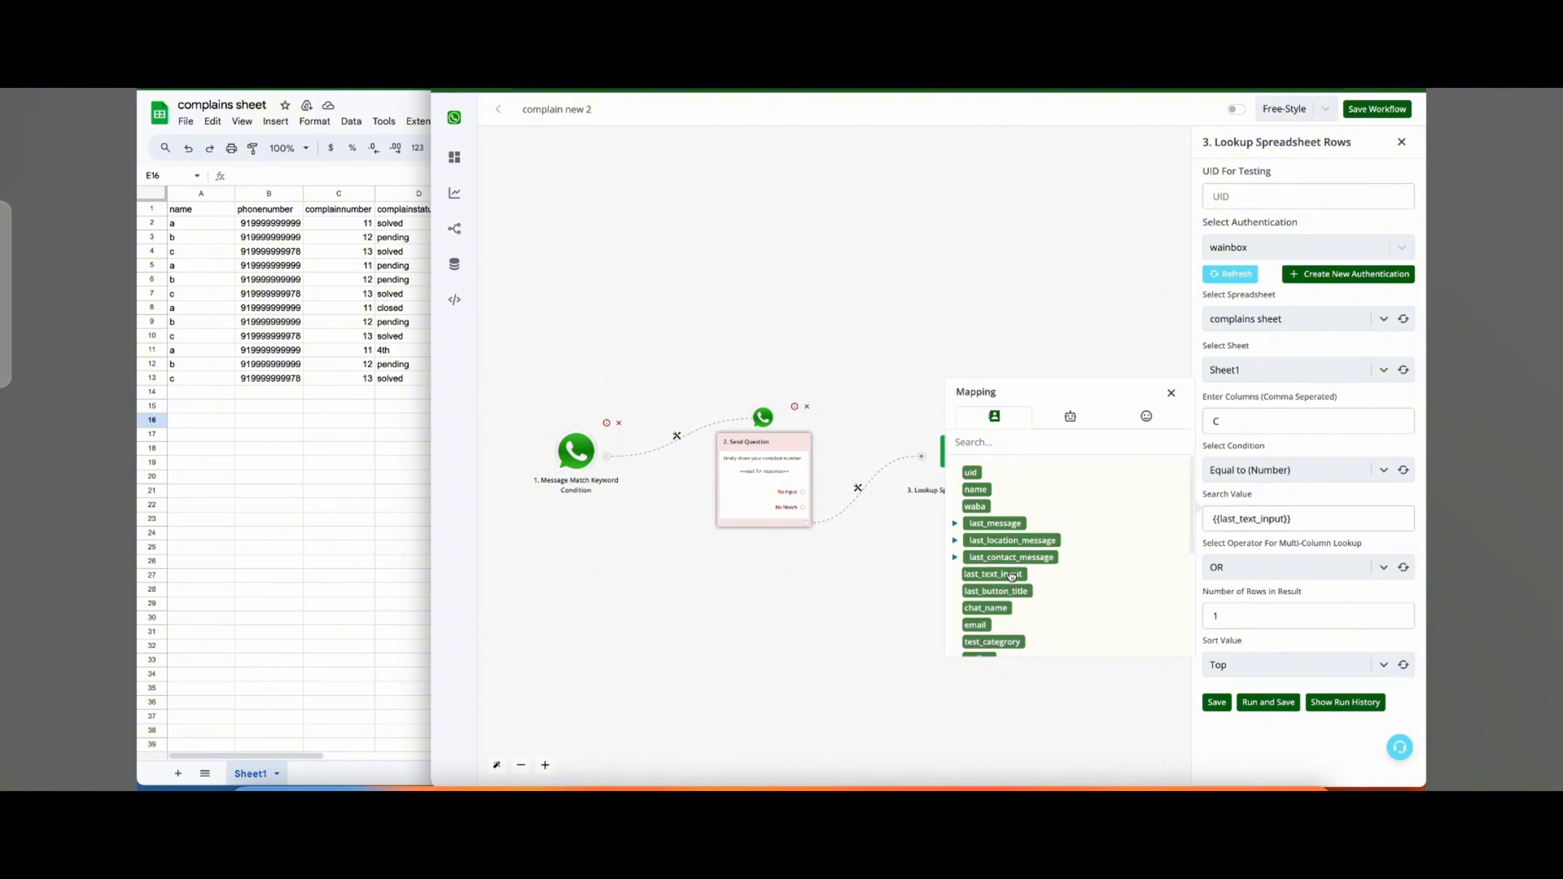
click(1340, 516)
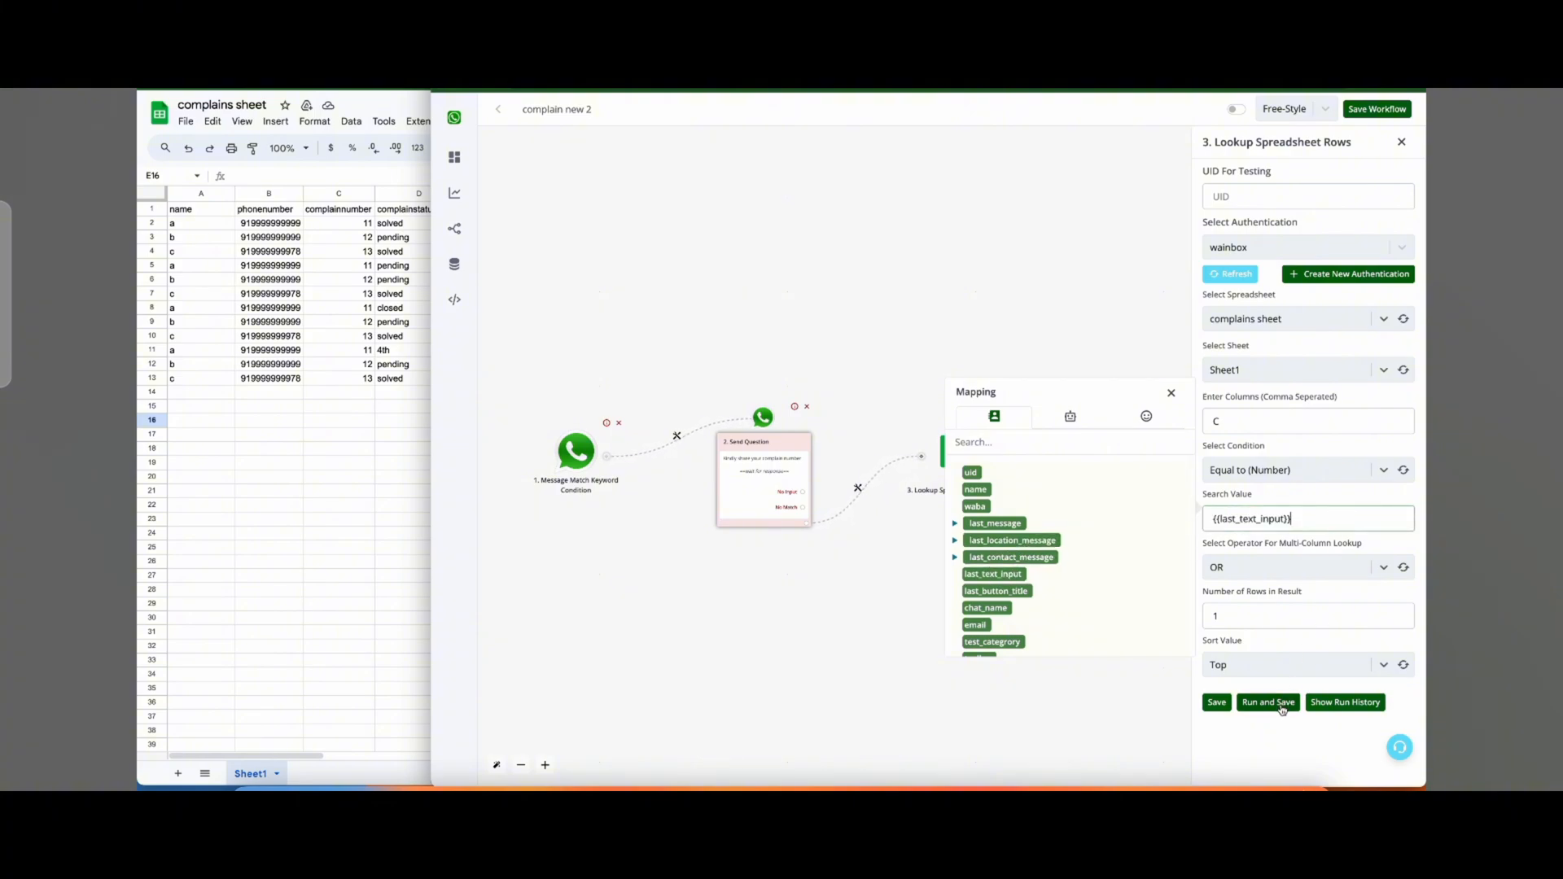
click(1217, 702)
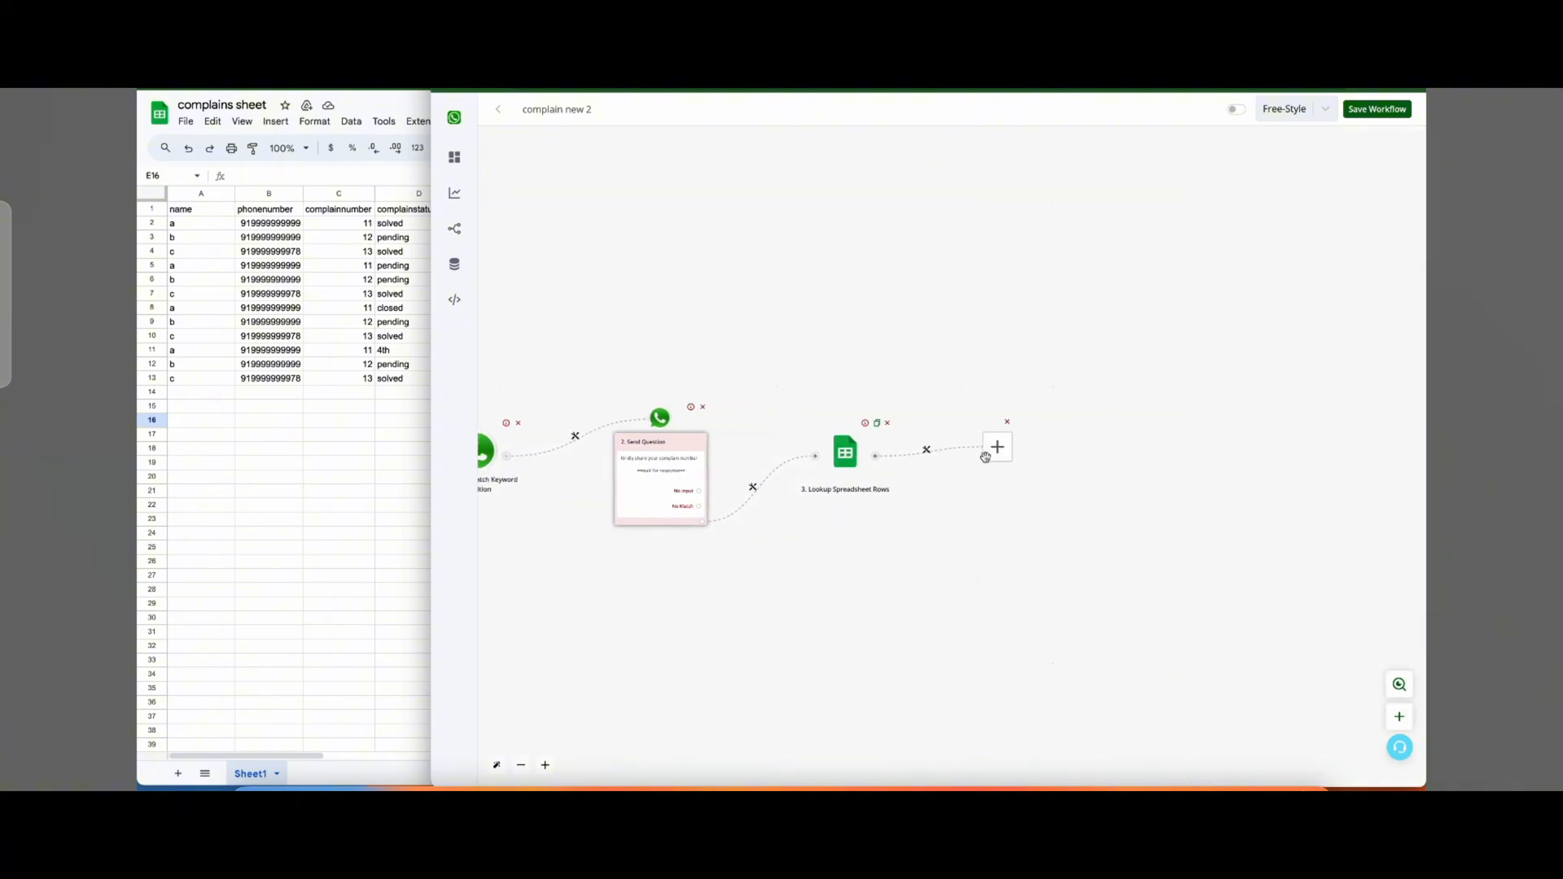
Add a Save Variable Value action after the spreadsheet lookup and choose search1 as its first field.
click(924, 449)
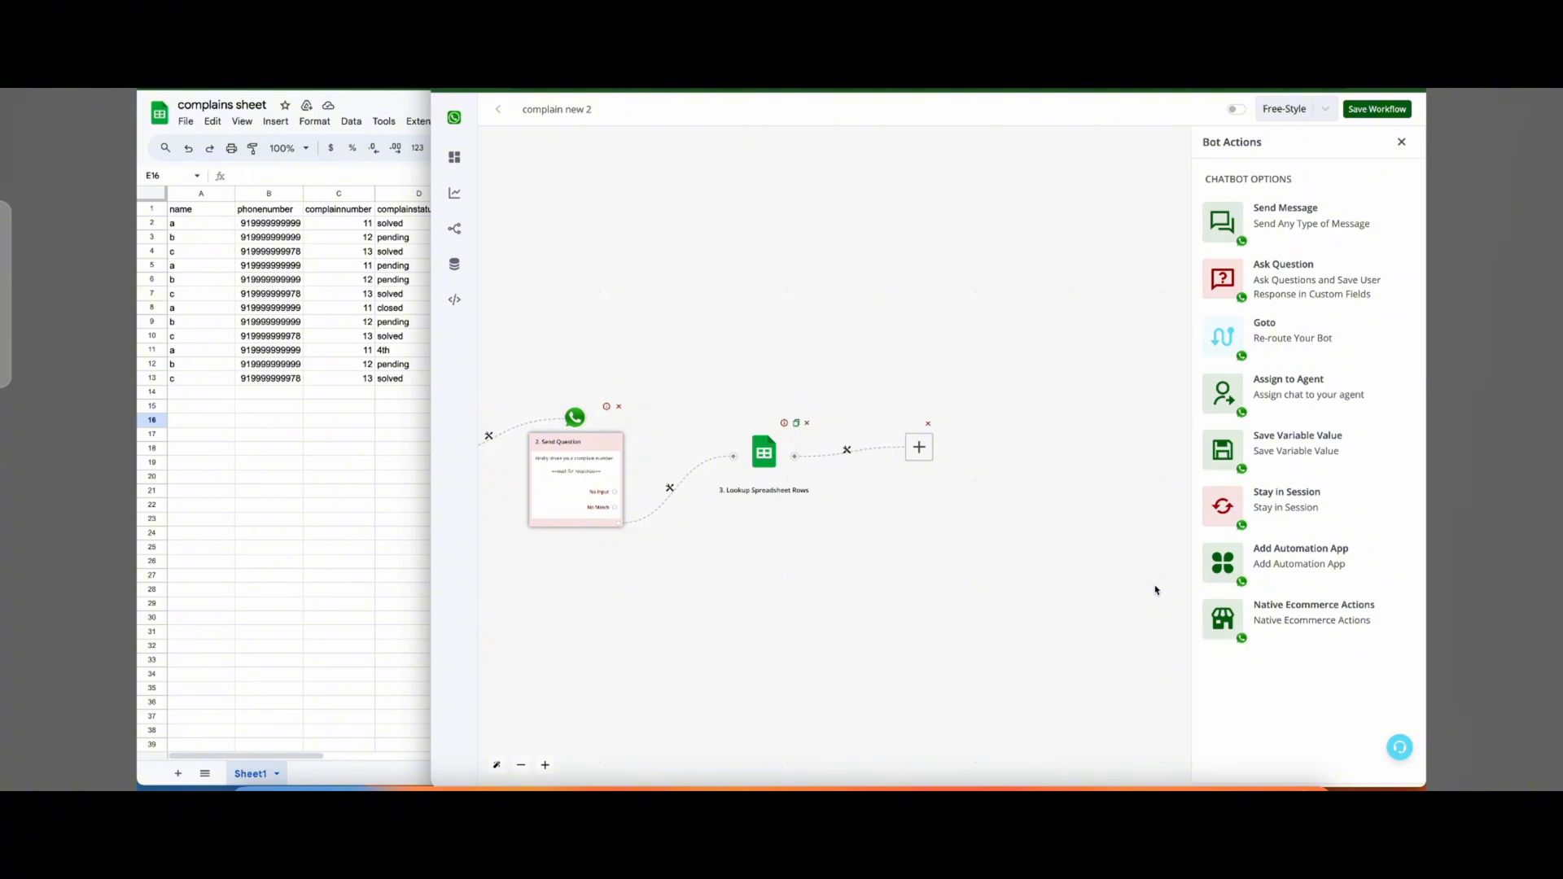
click(1277, 448)
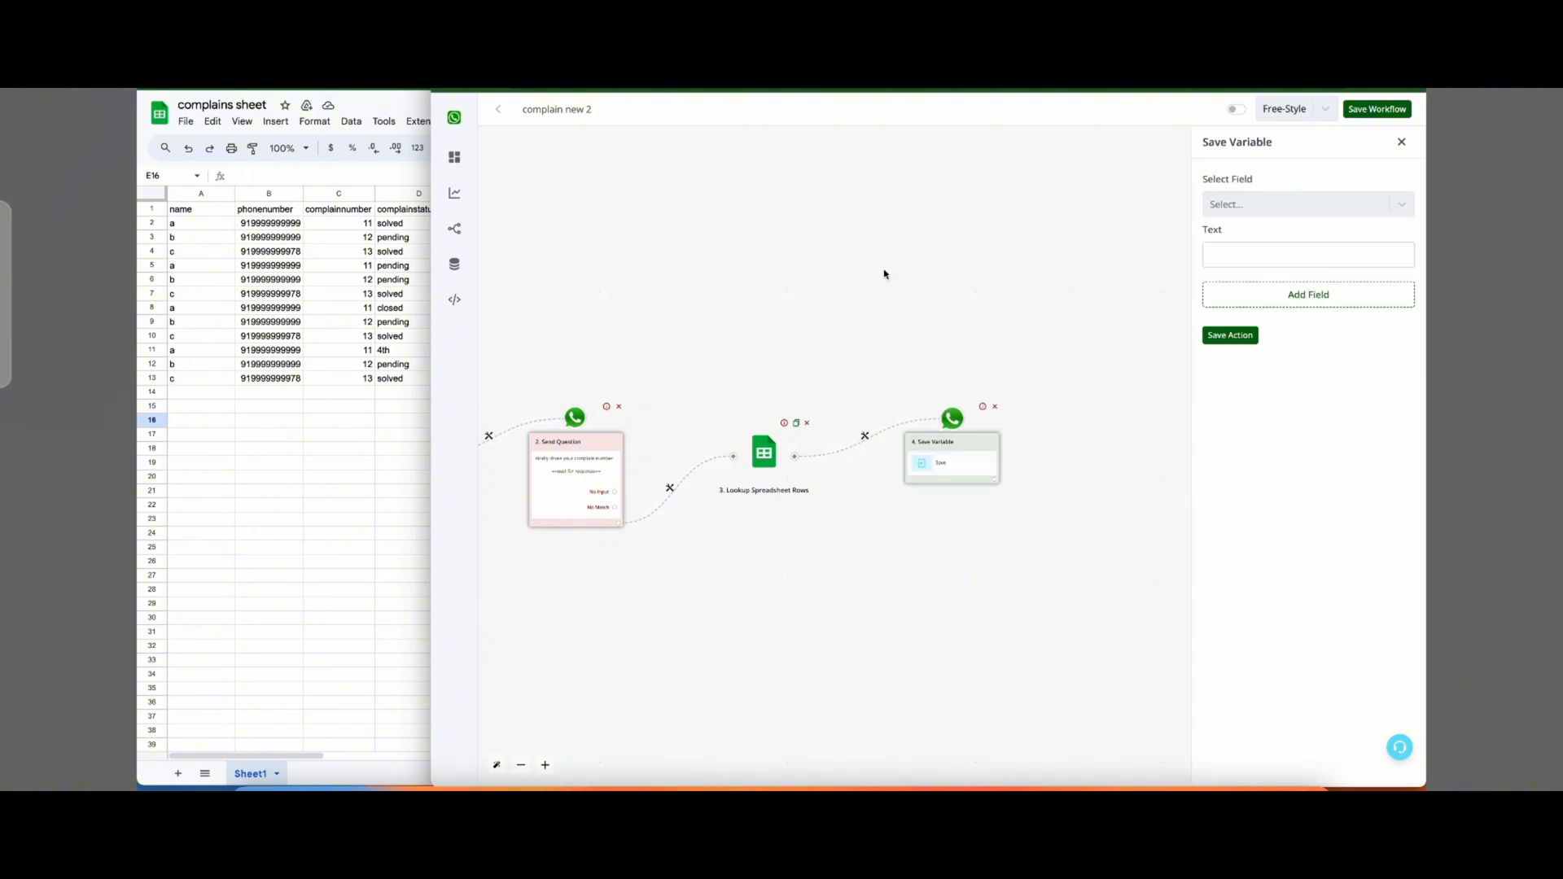
mouse_move(480, 305)
click(1360, 216)
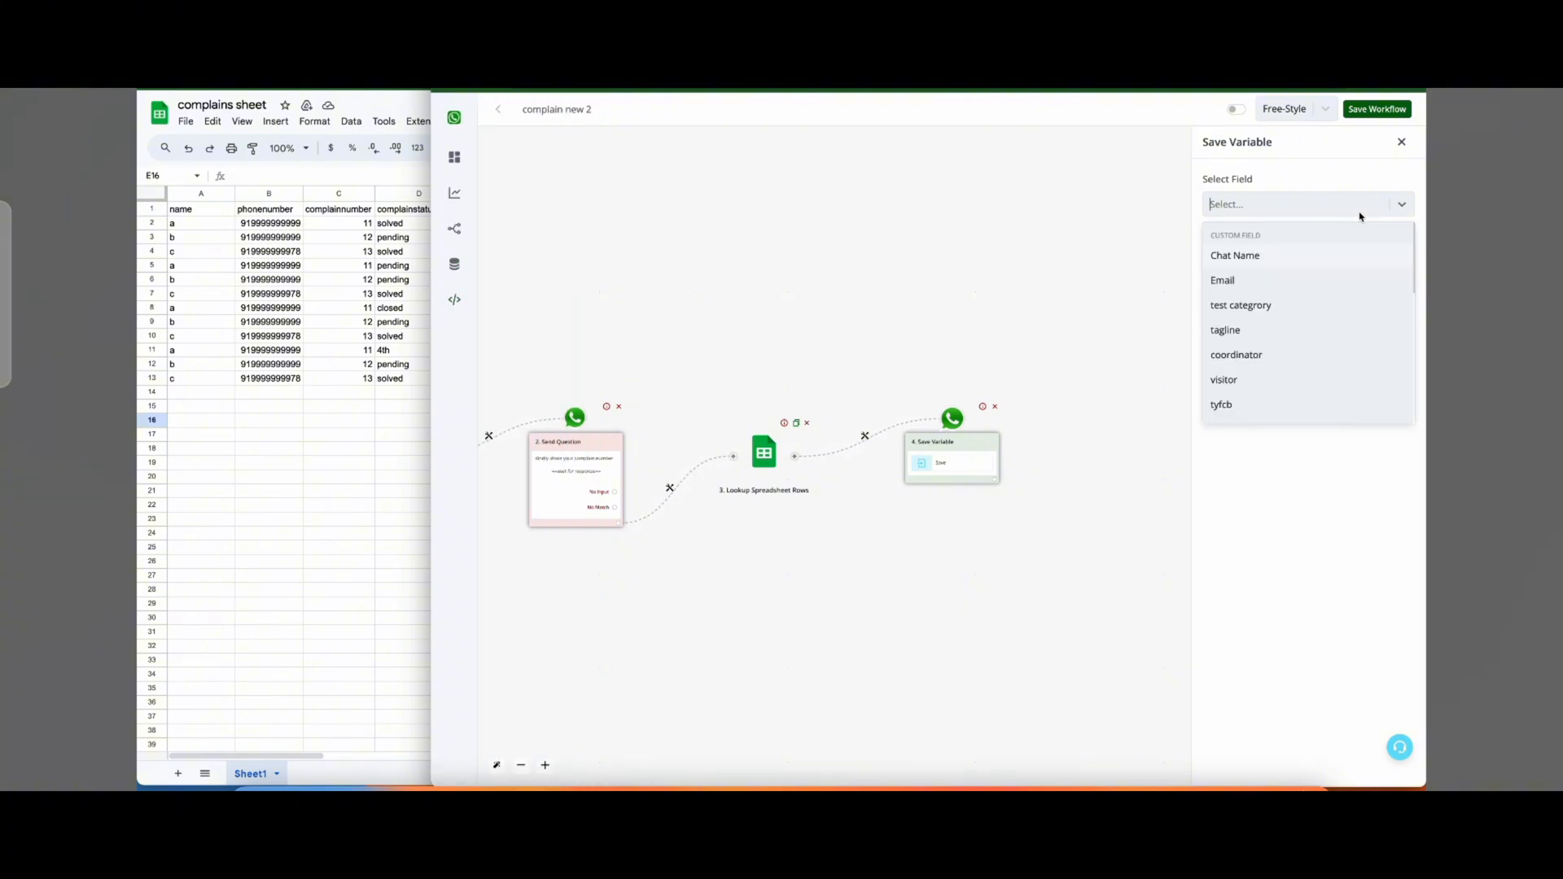
scroll(1319, 321, down, 3)
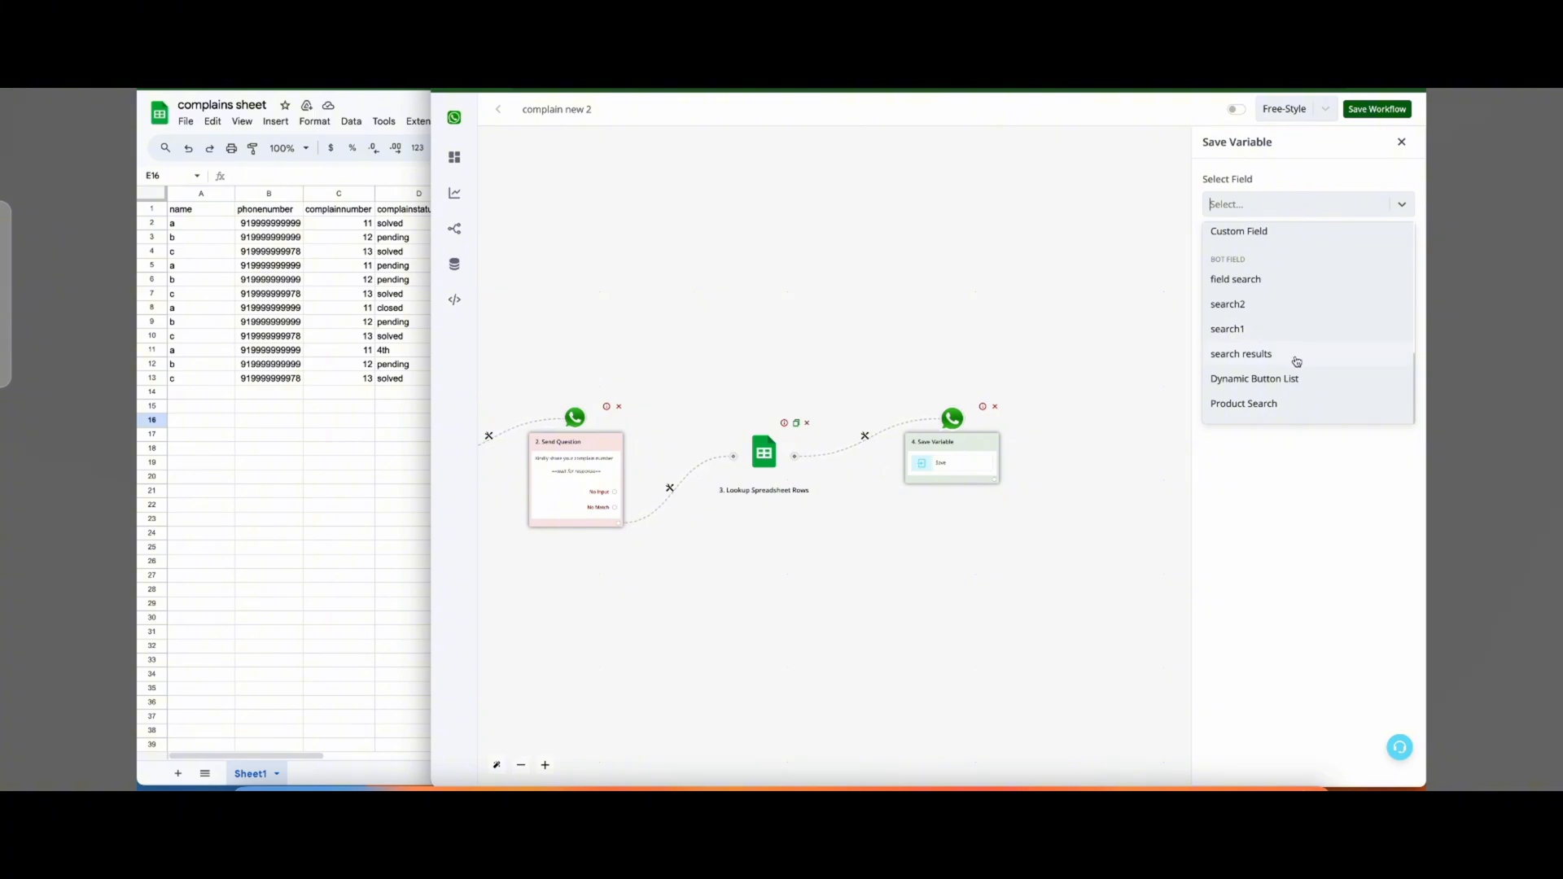
click(1237, 328)
Map the search1 text to complainstatus from the first data row of the lookup response.
click(1286, 244)
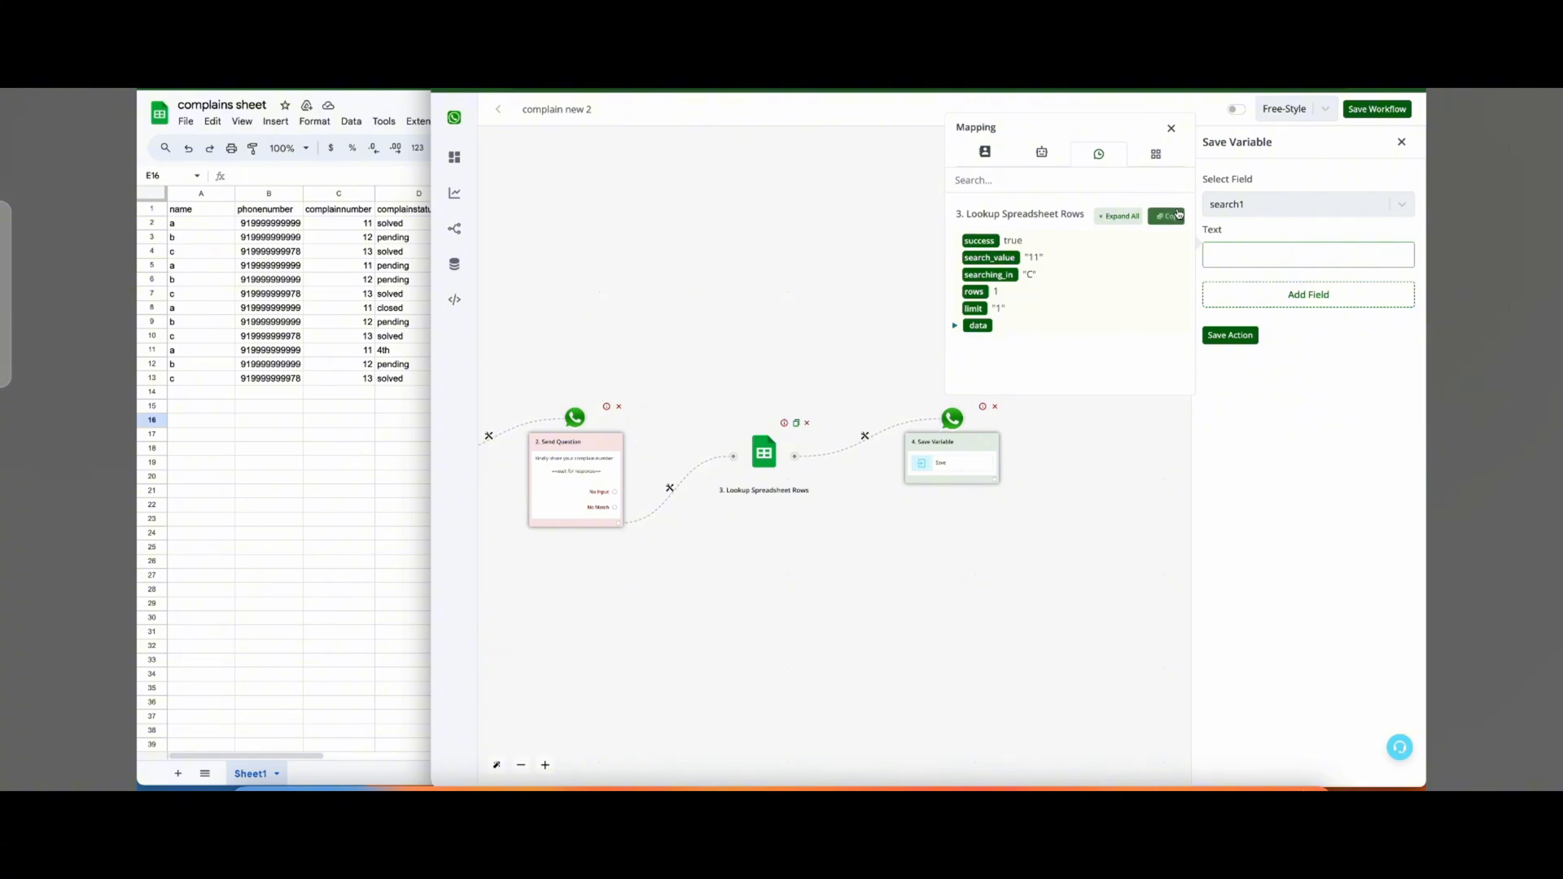
click(1137, 220)
scroll(997, 374, down, 1)
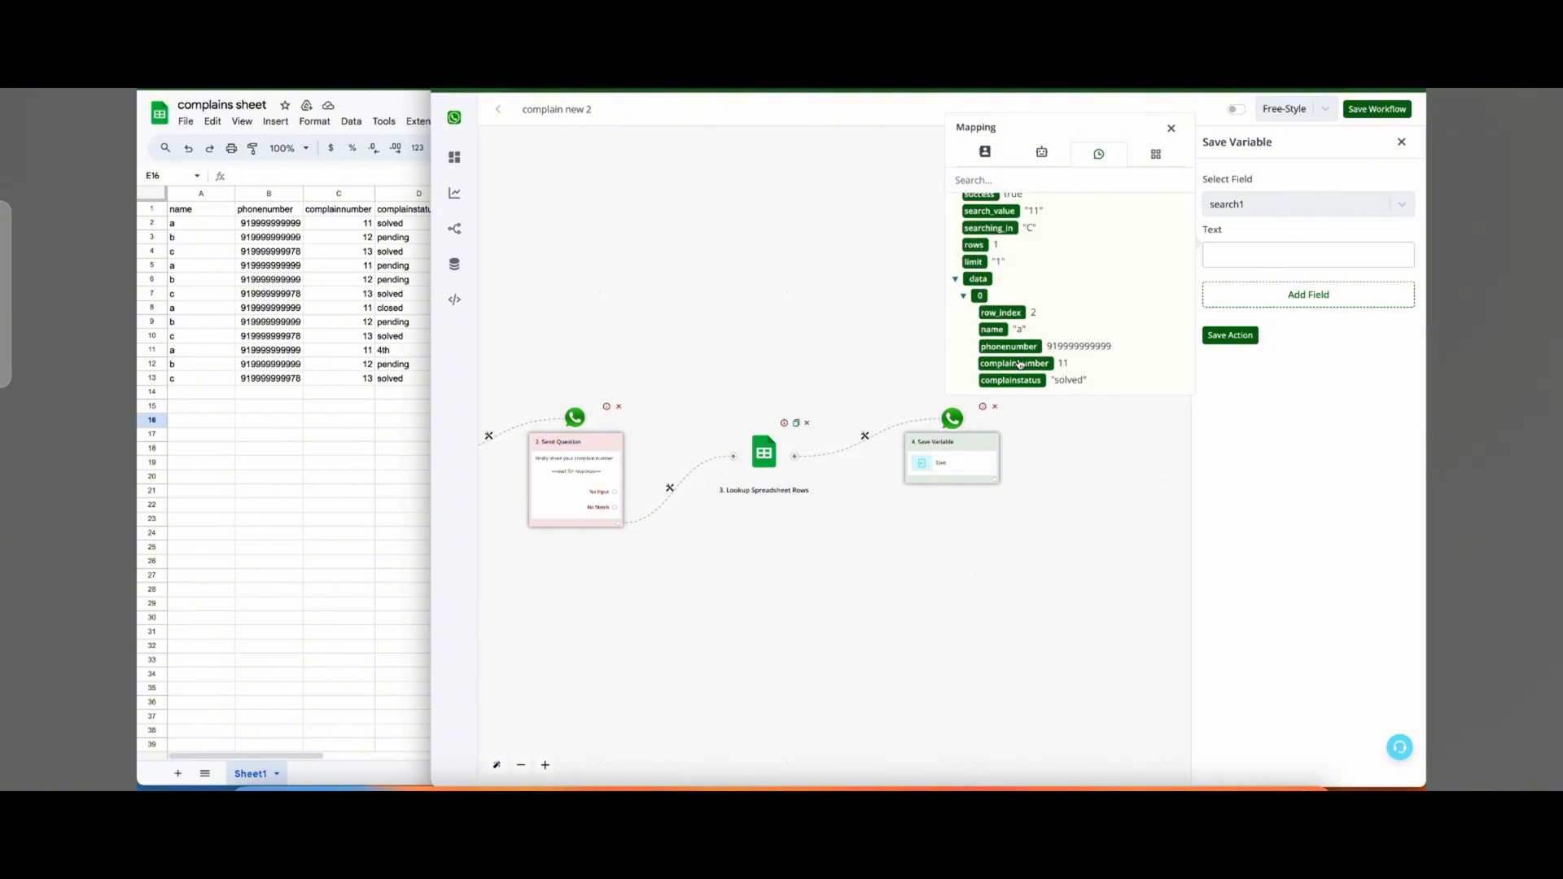
drag(1016, 385, 1302, 256)
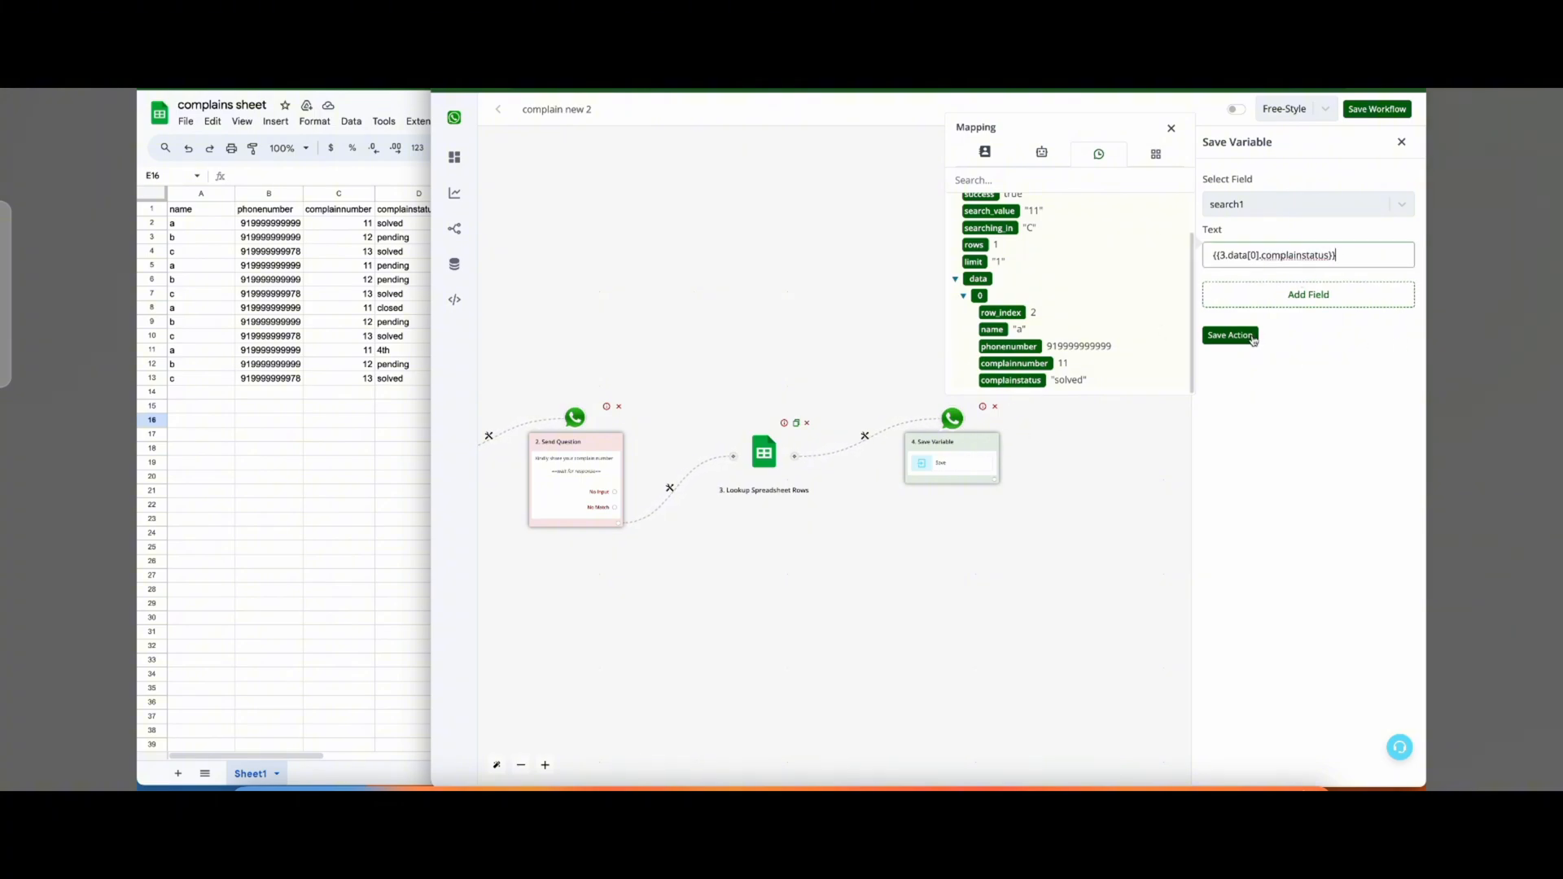
Add a second field, search2, to the Save Variable action and map its text to the lookup's rows value.
click(1343, 296)
click(1327, 319)
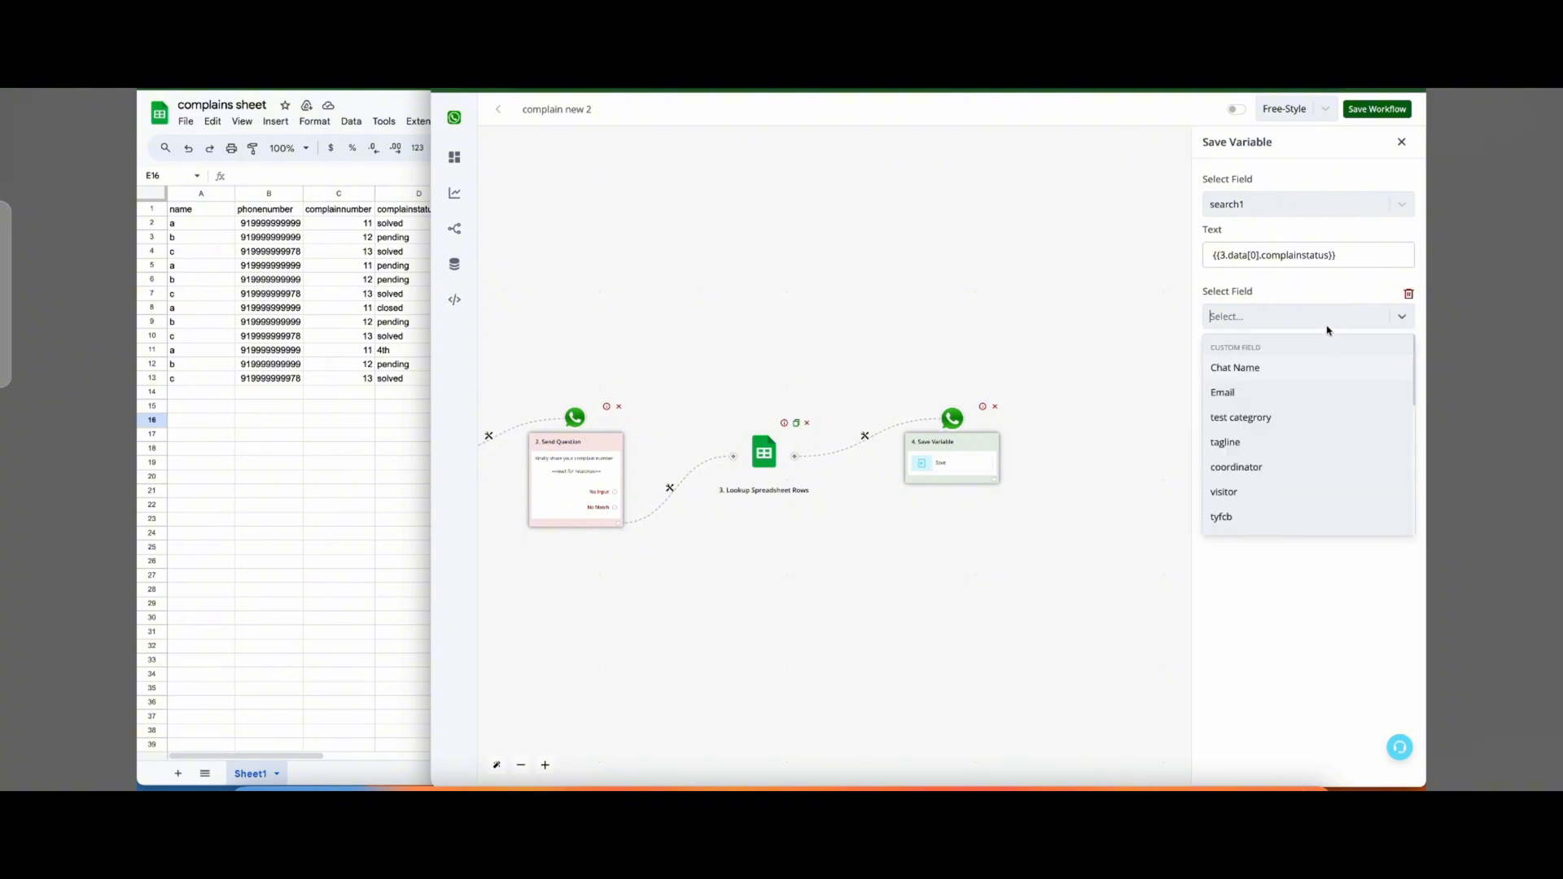
scroll(1277, 454, down, 5)
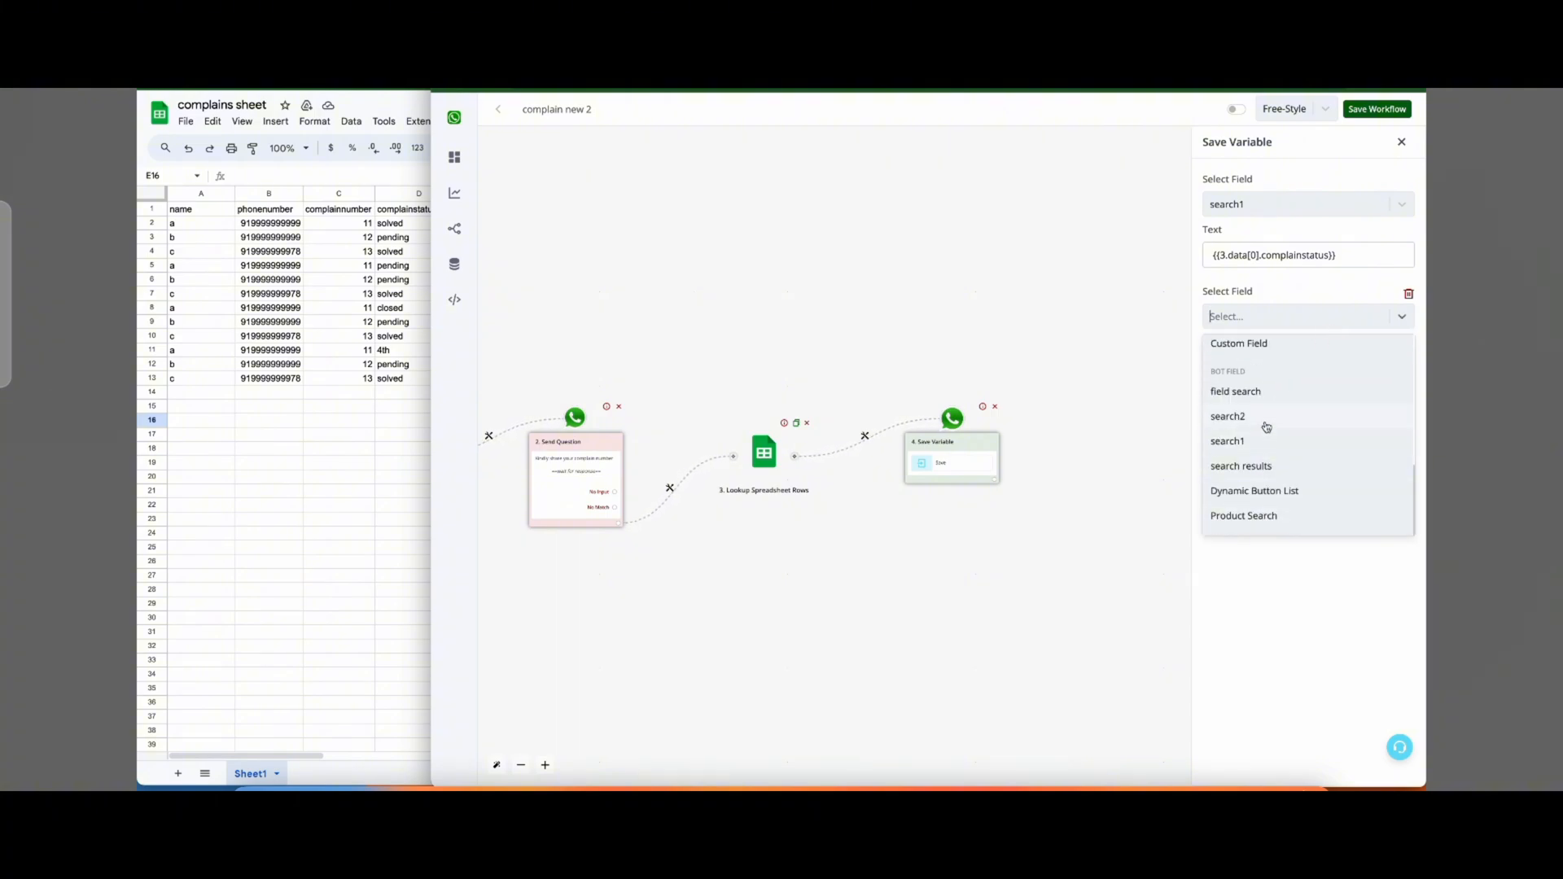
click(1266, 418)
click(1273, 364)
click(1133, 329)
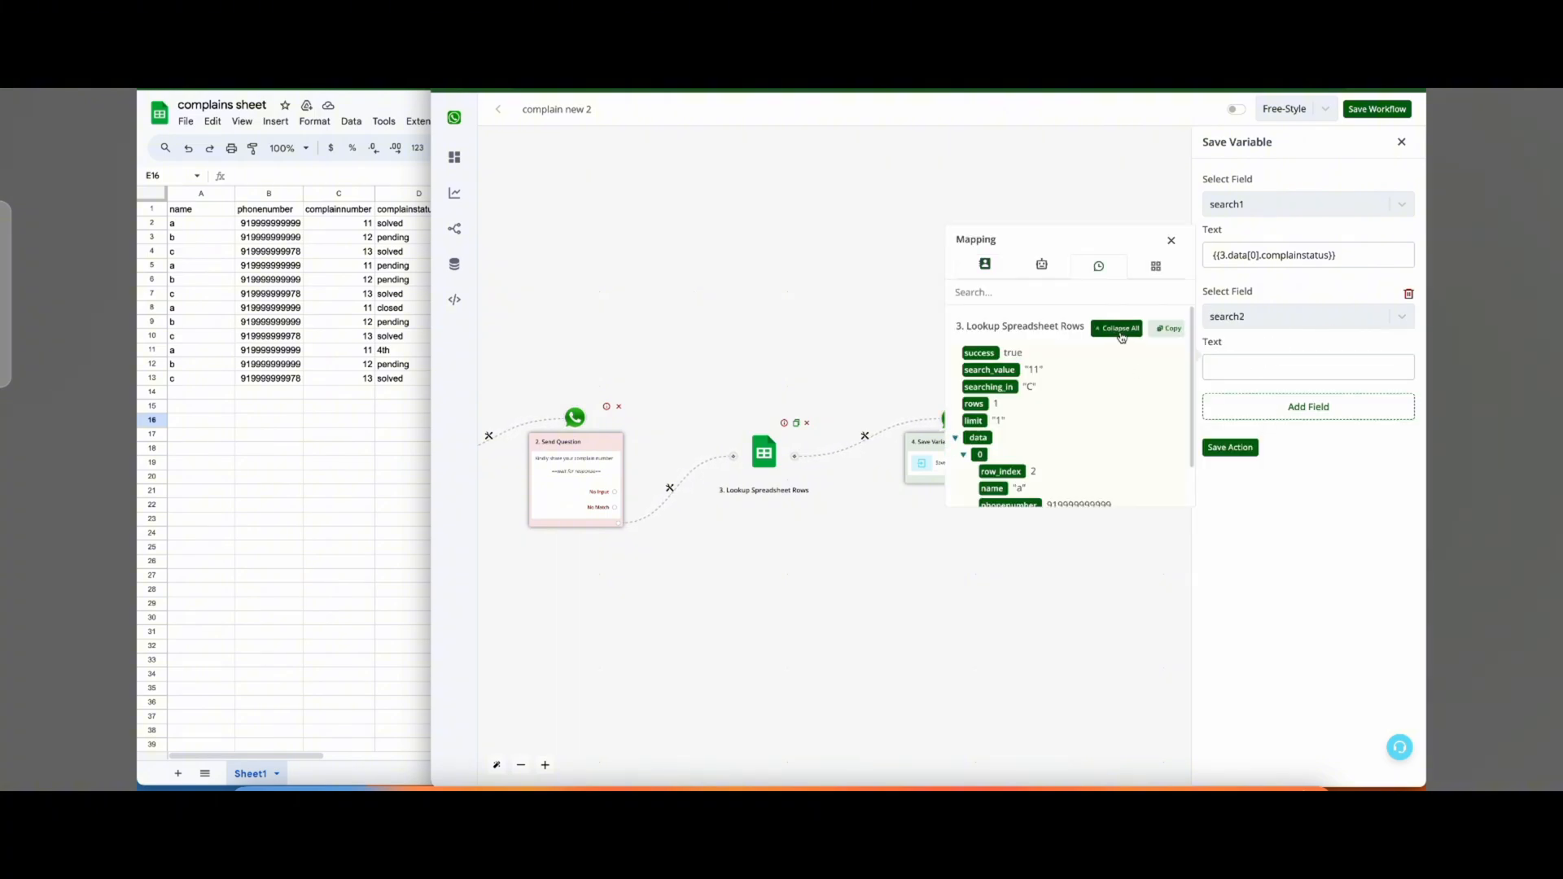
scroll(1067, 419, down, 1)
scroll(1066, 420, up, 1)
scroll(1039, 437, down, 1)
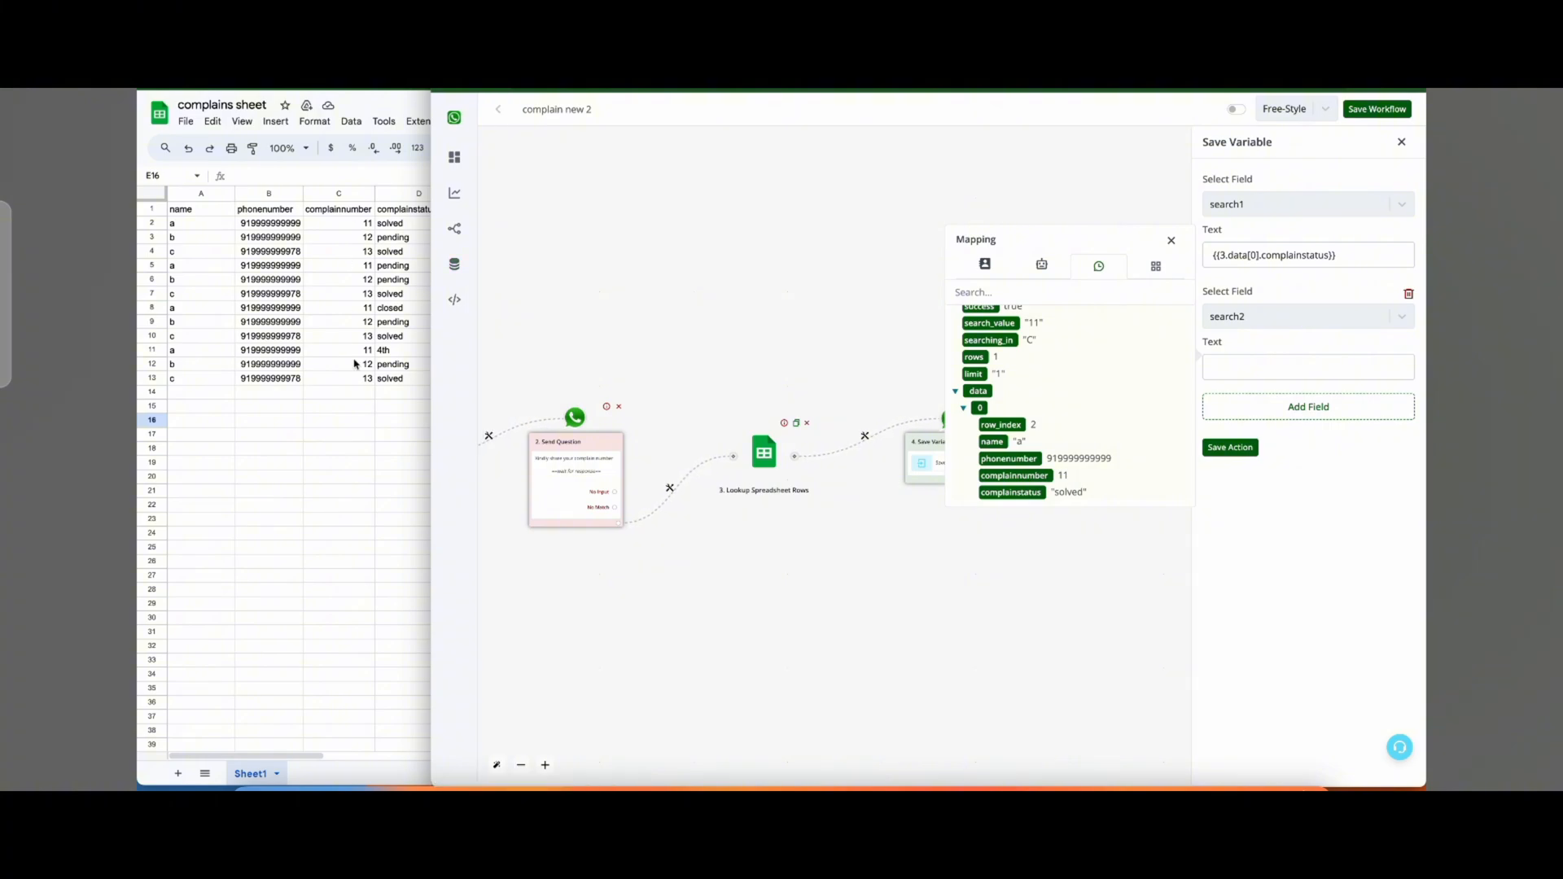
click(984, 363)
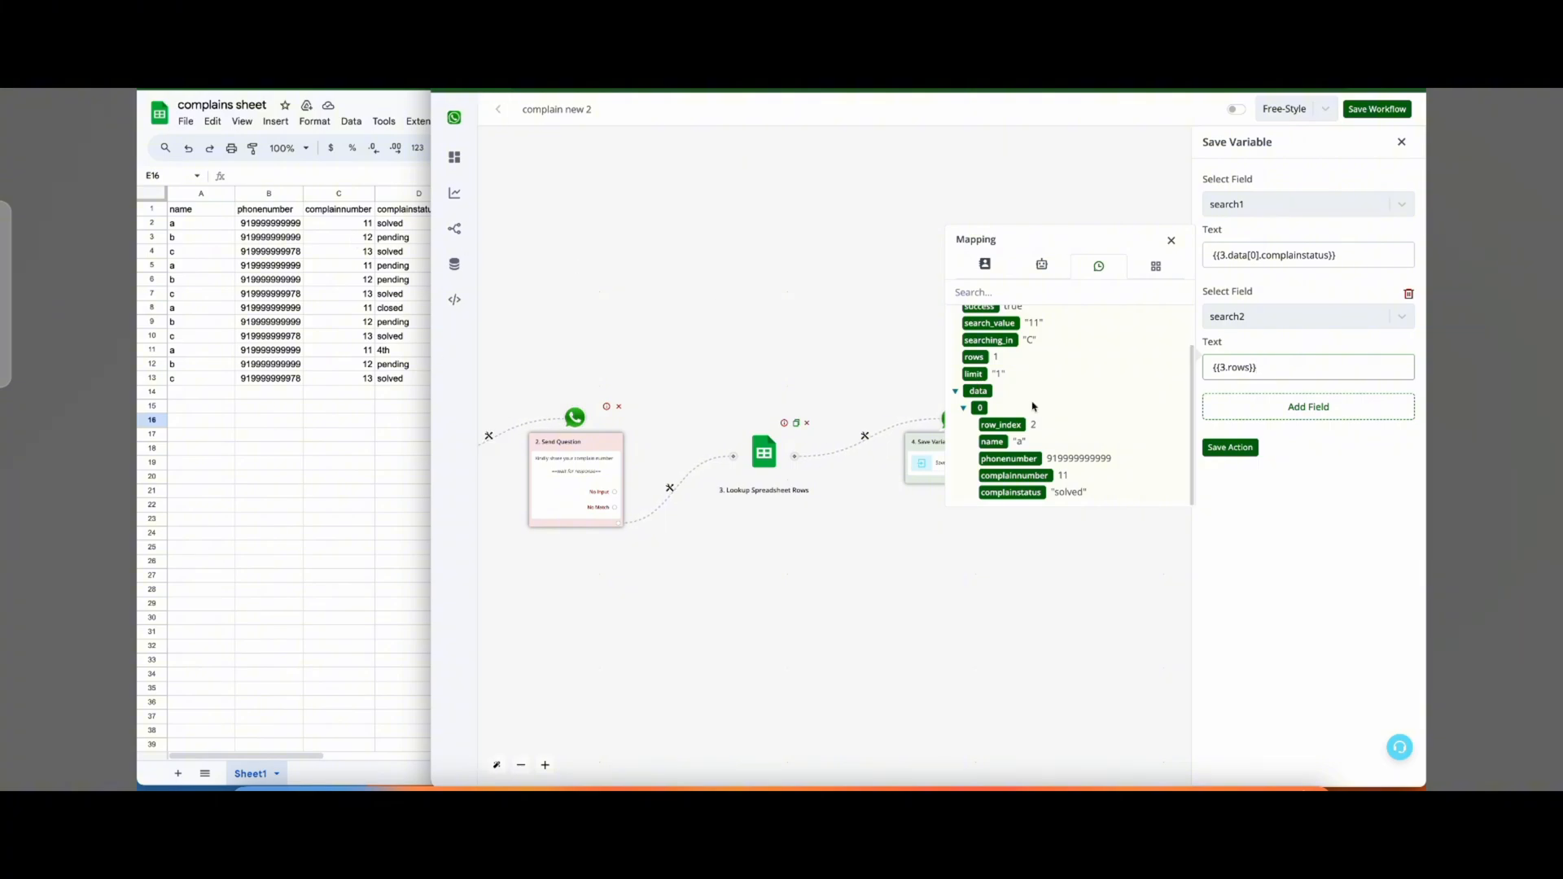
Check the search1 and search2 mappings against the sheet and the lookup's response fields, then save the Save Variable action.
click(1292, 456)
click(372, 399)
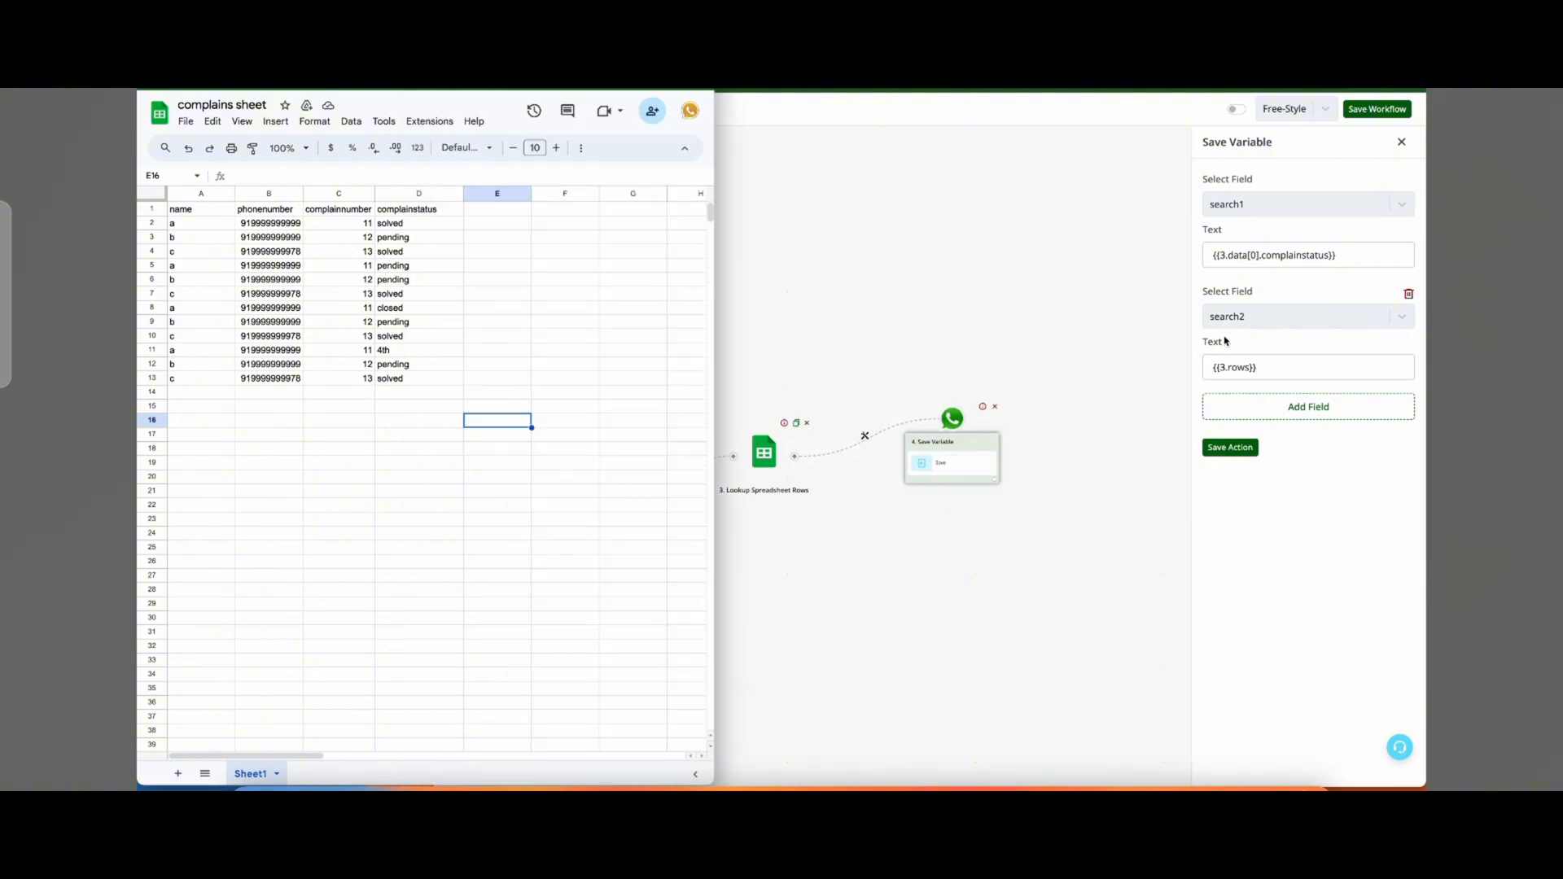
click(1269, 366)
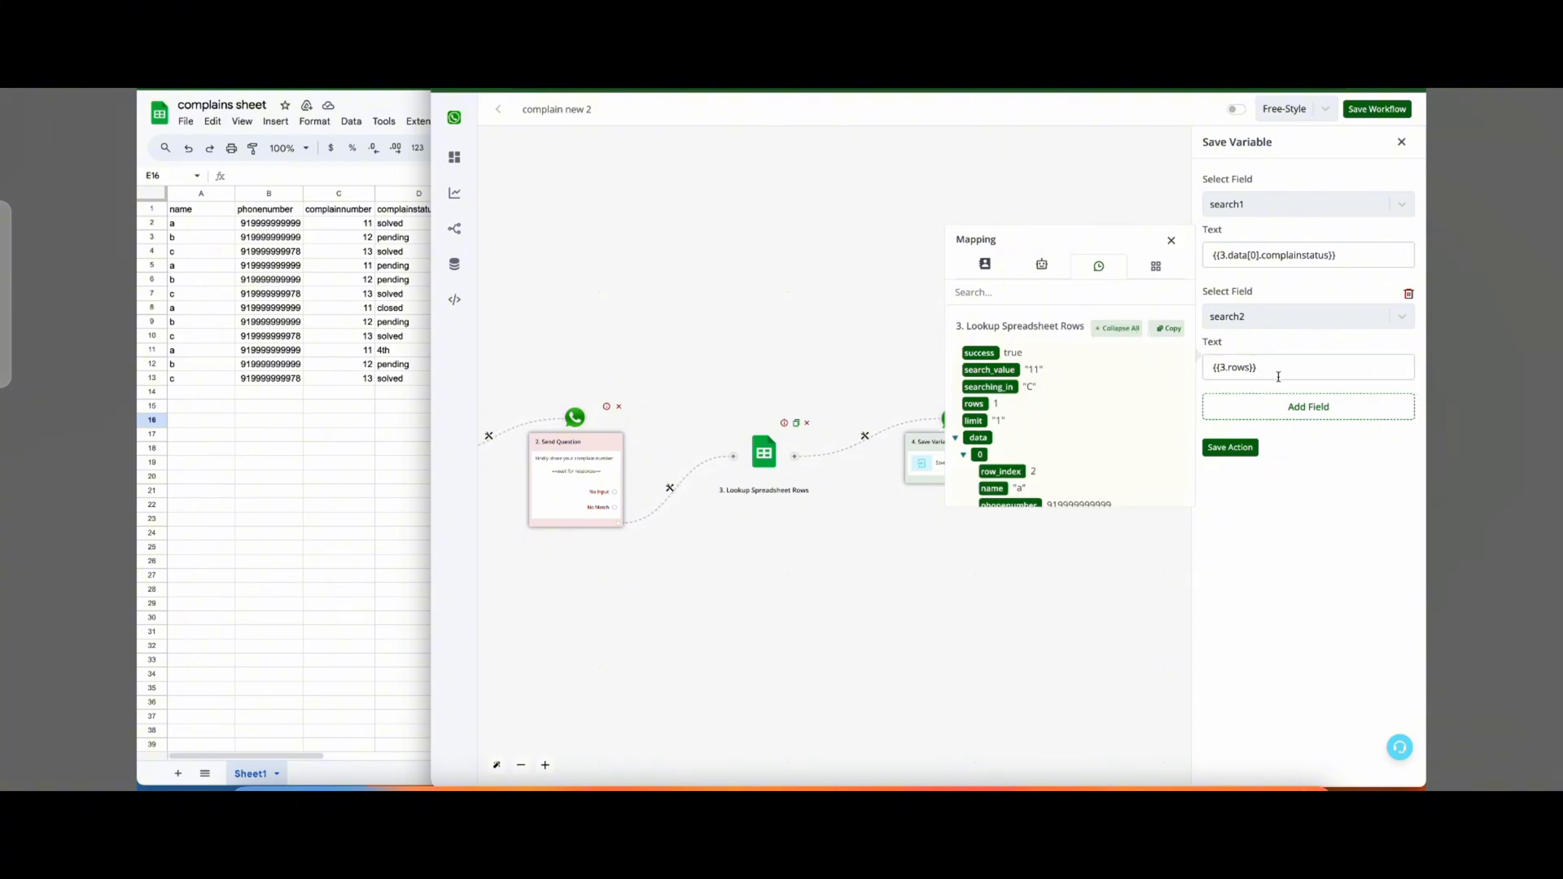
click(1277, 373)
click(1237, 448)
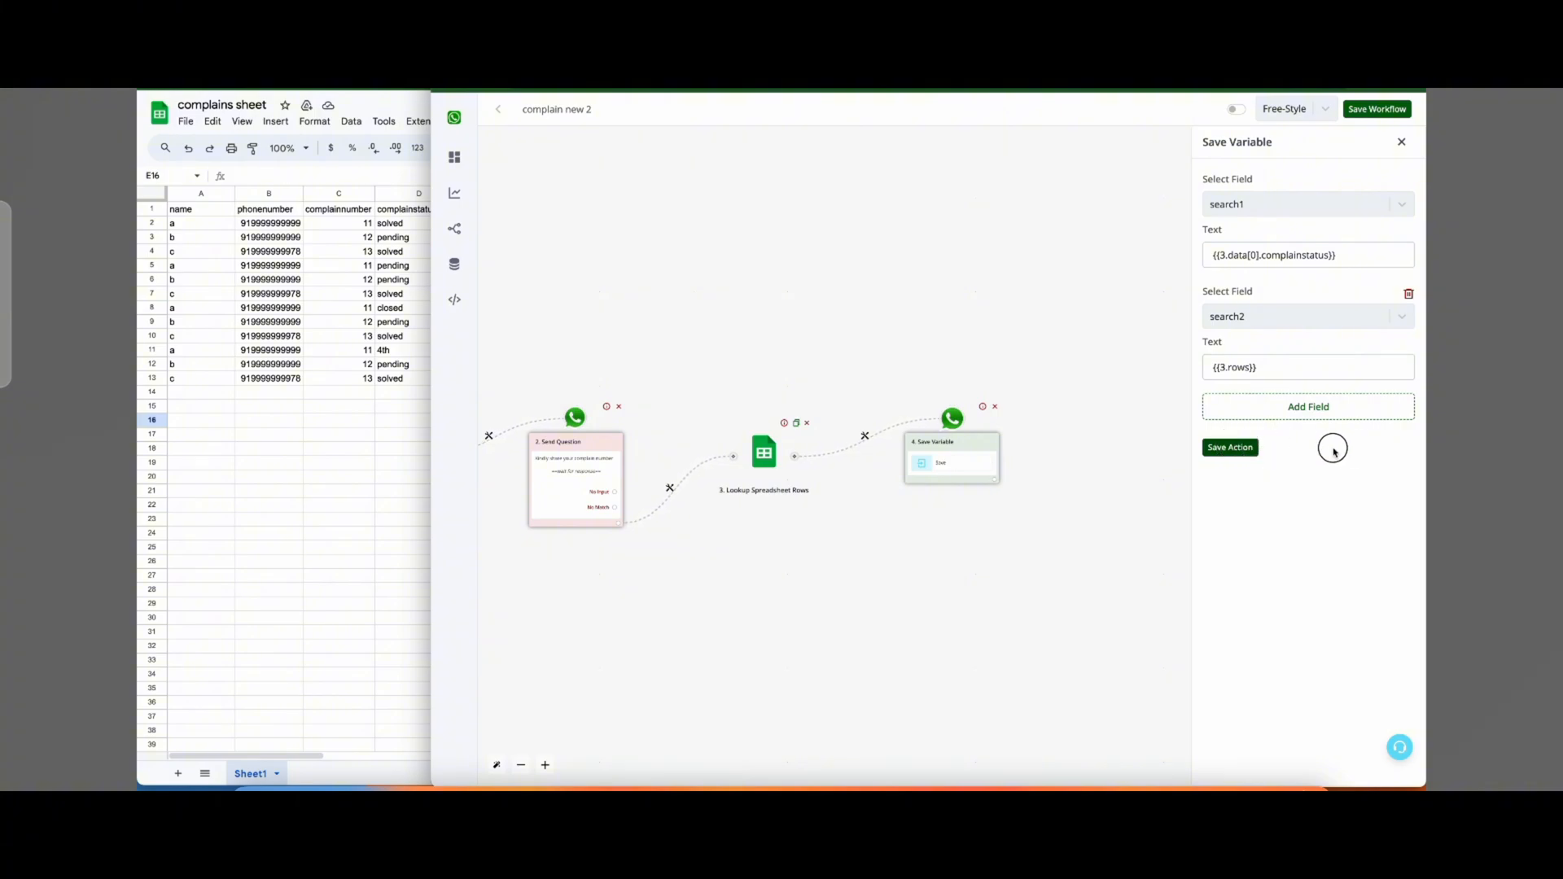
click(1307, 370)
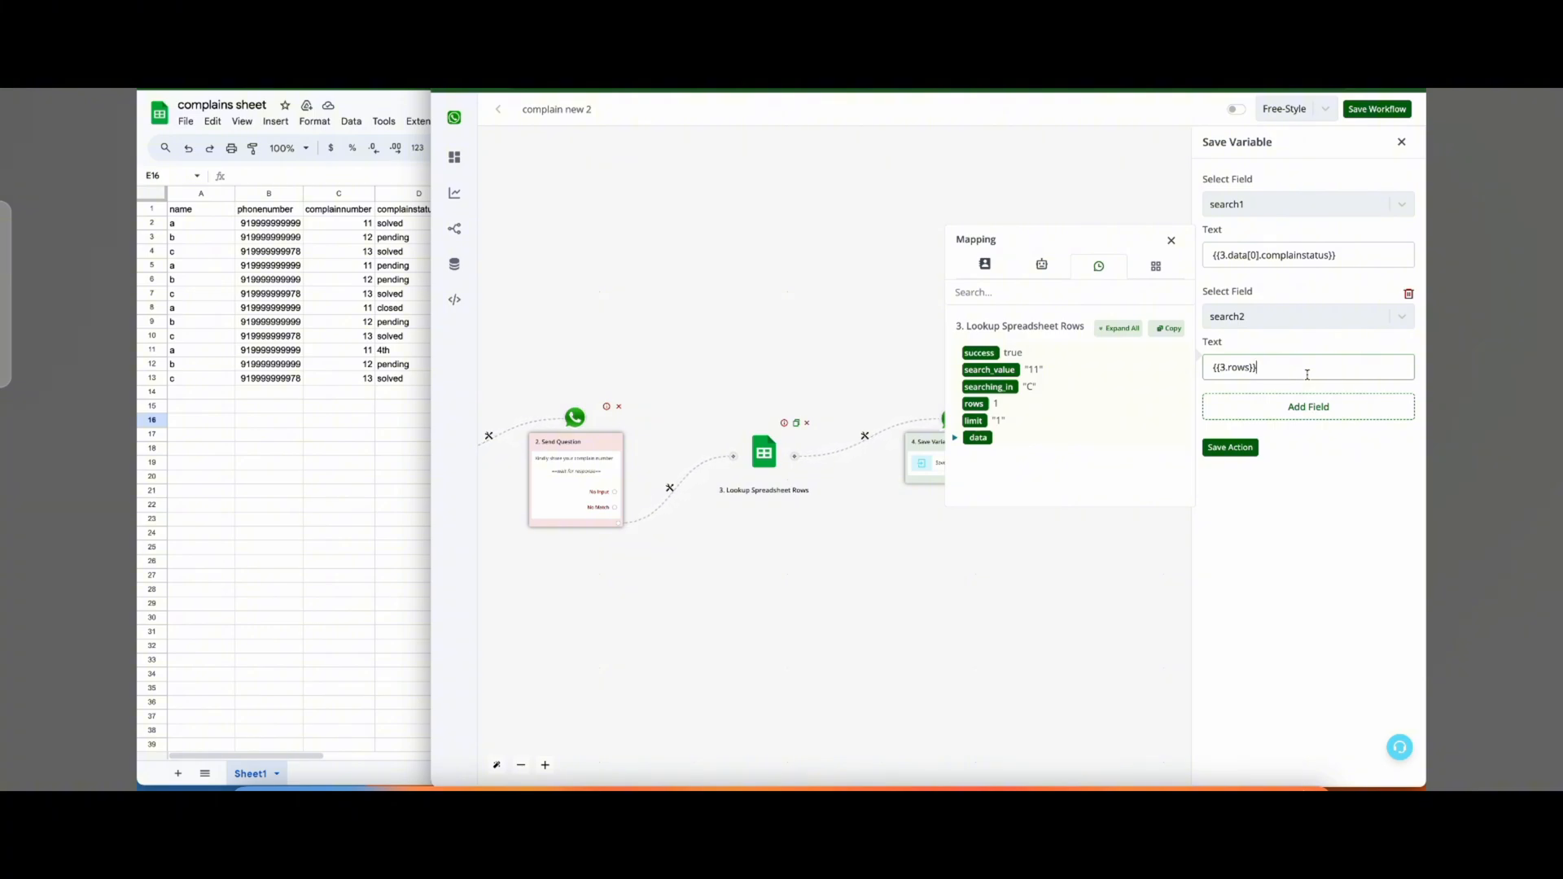
click(1359, 264)
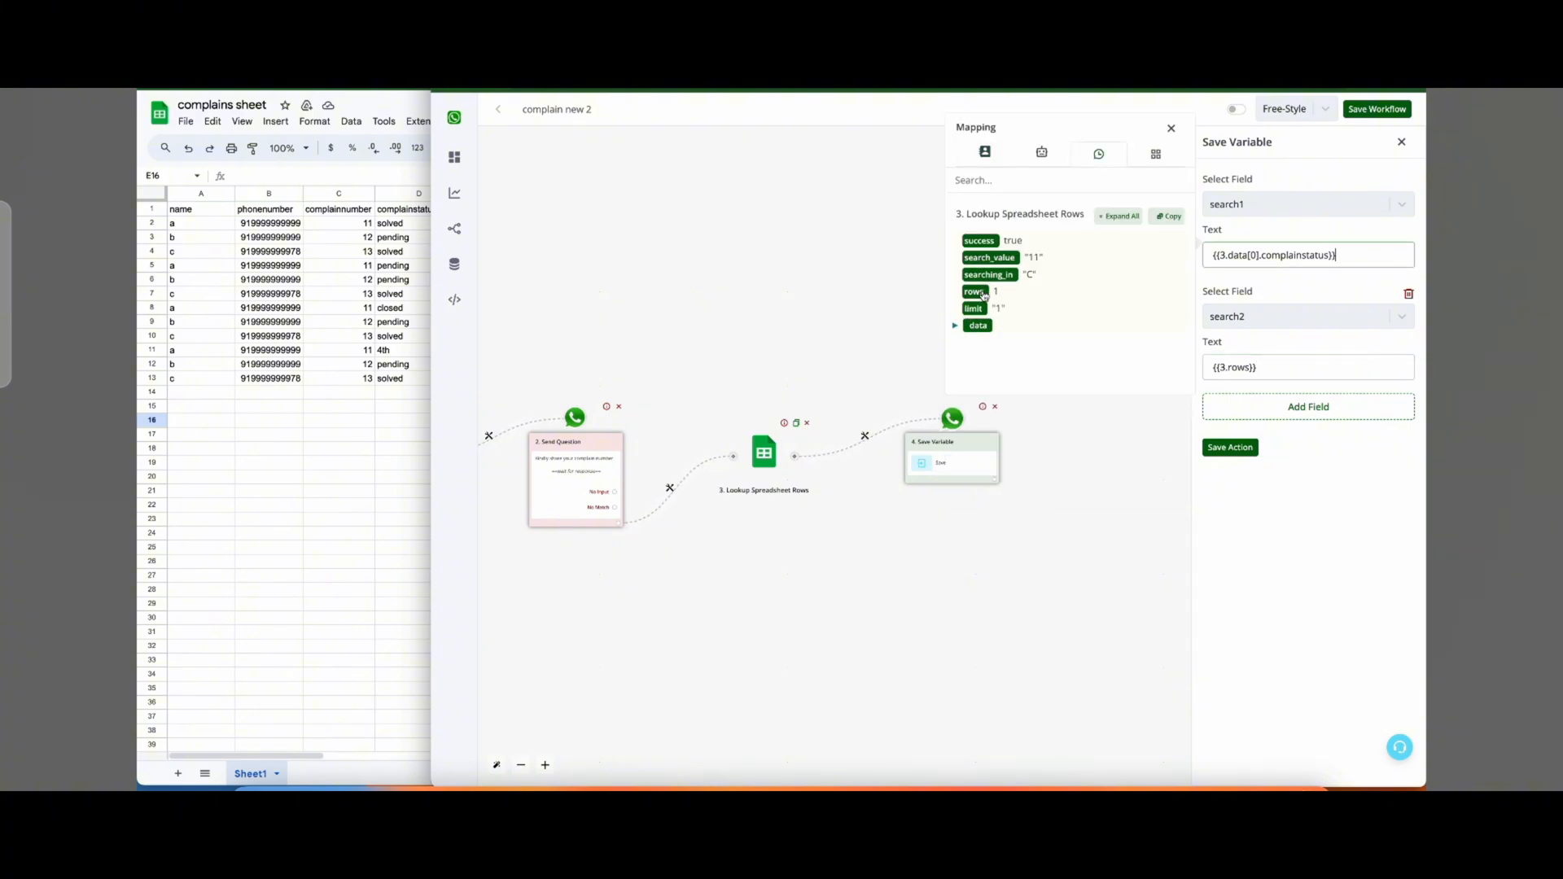
click(956, 328)
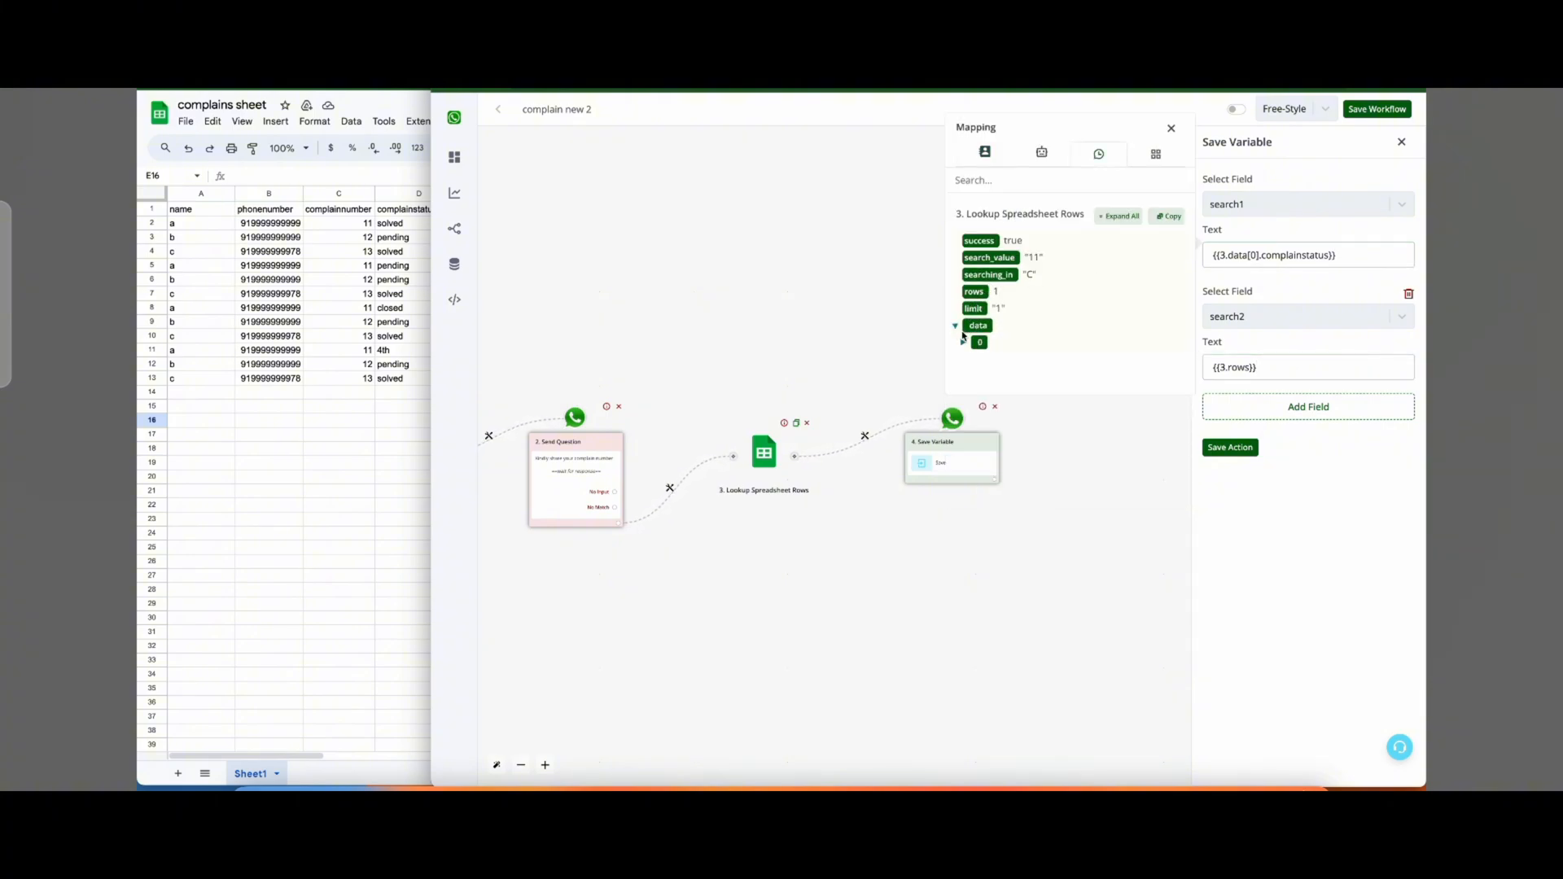
click(965, 345)
scroll(973, 342, down, 1)
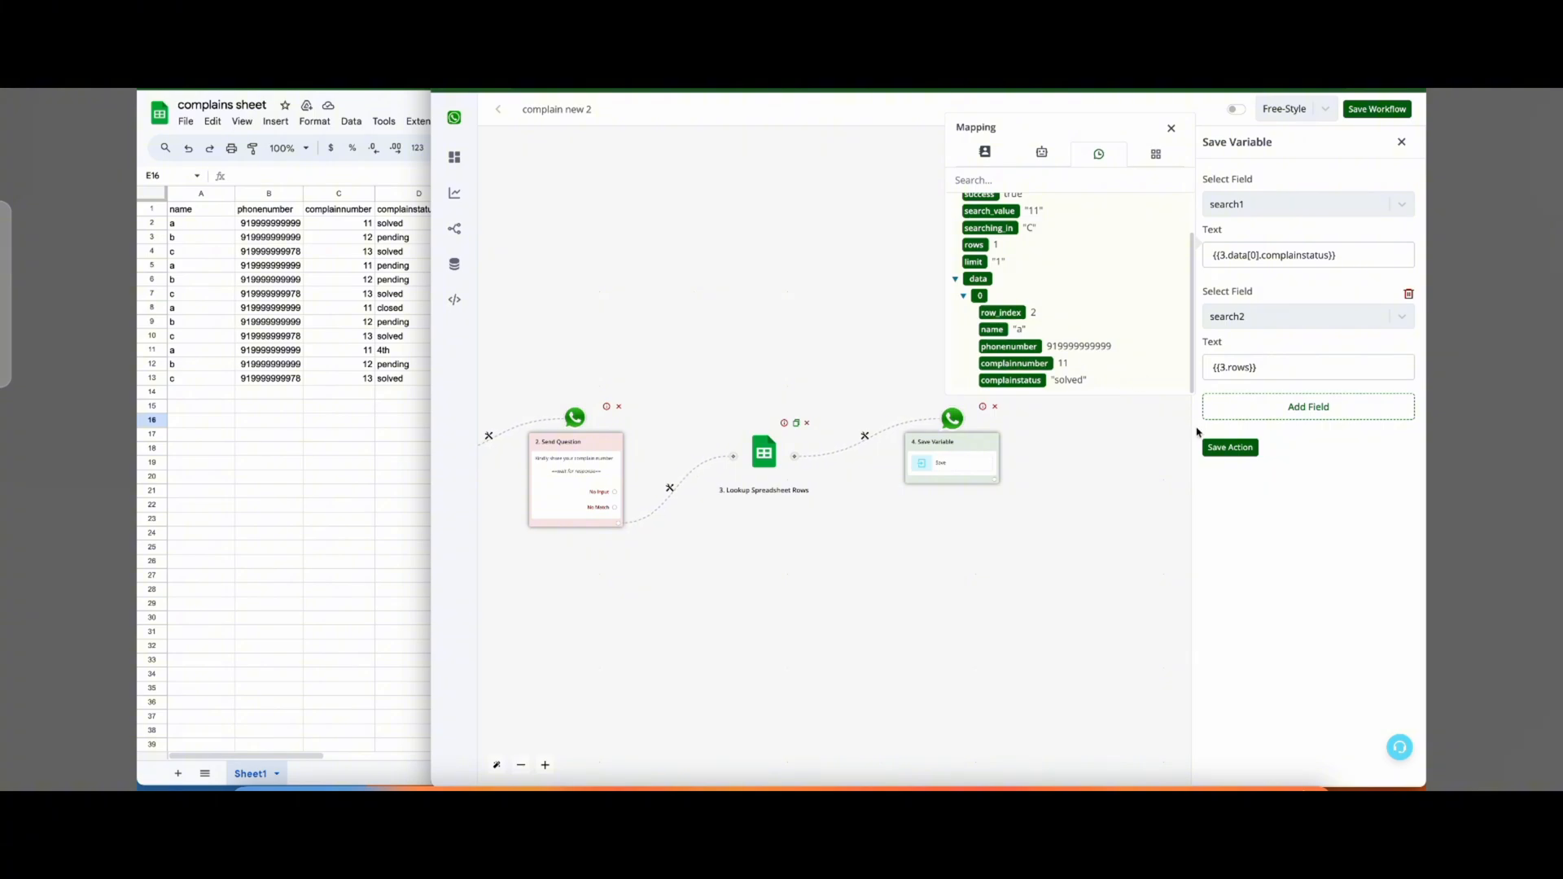
click(1229, 447)
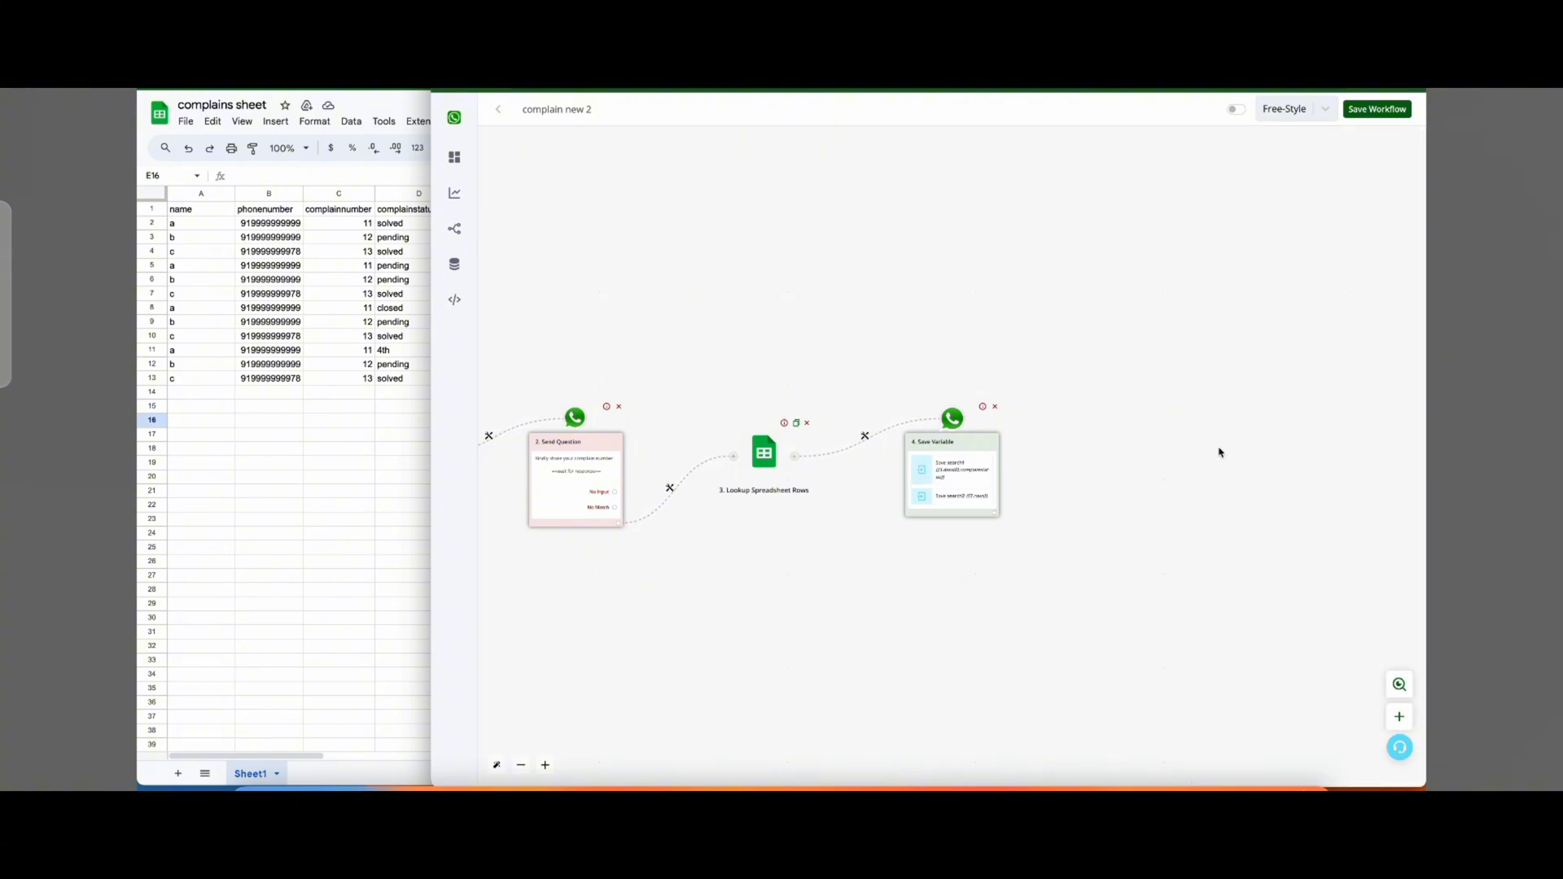
Reopen the Save Variable action, review the rows and complainstatus fields in the expanded lookup response, and save it again.
click(972, 472)
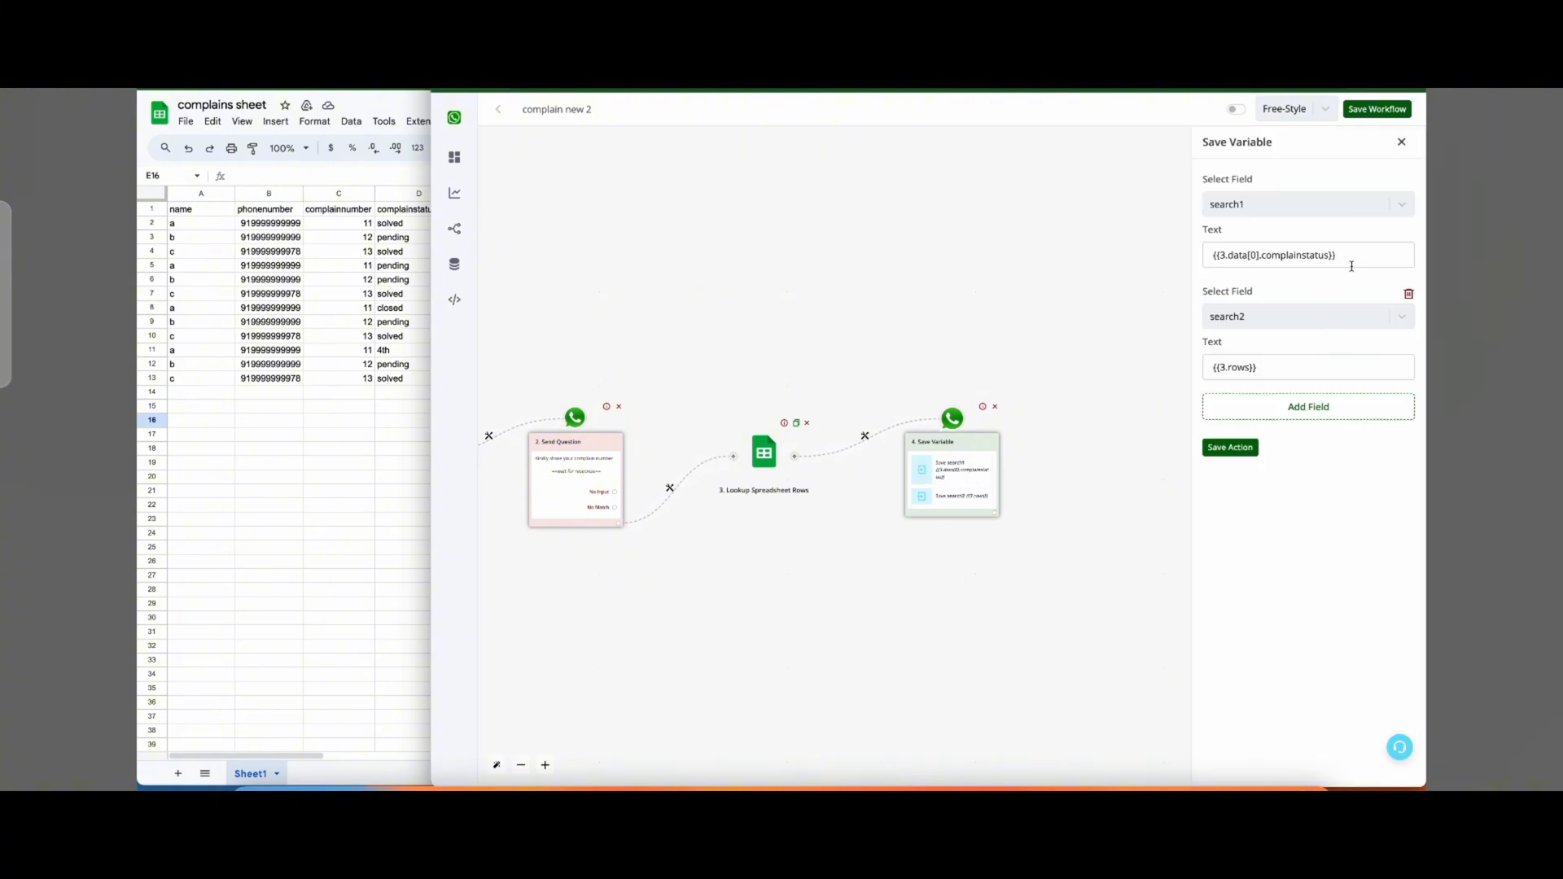
click(1351, 265)
click(1117, 216)
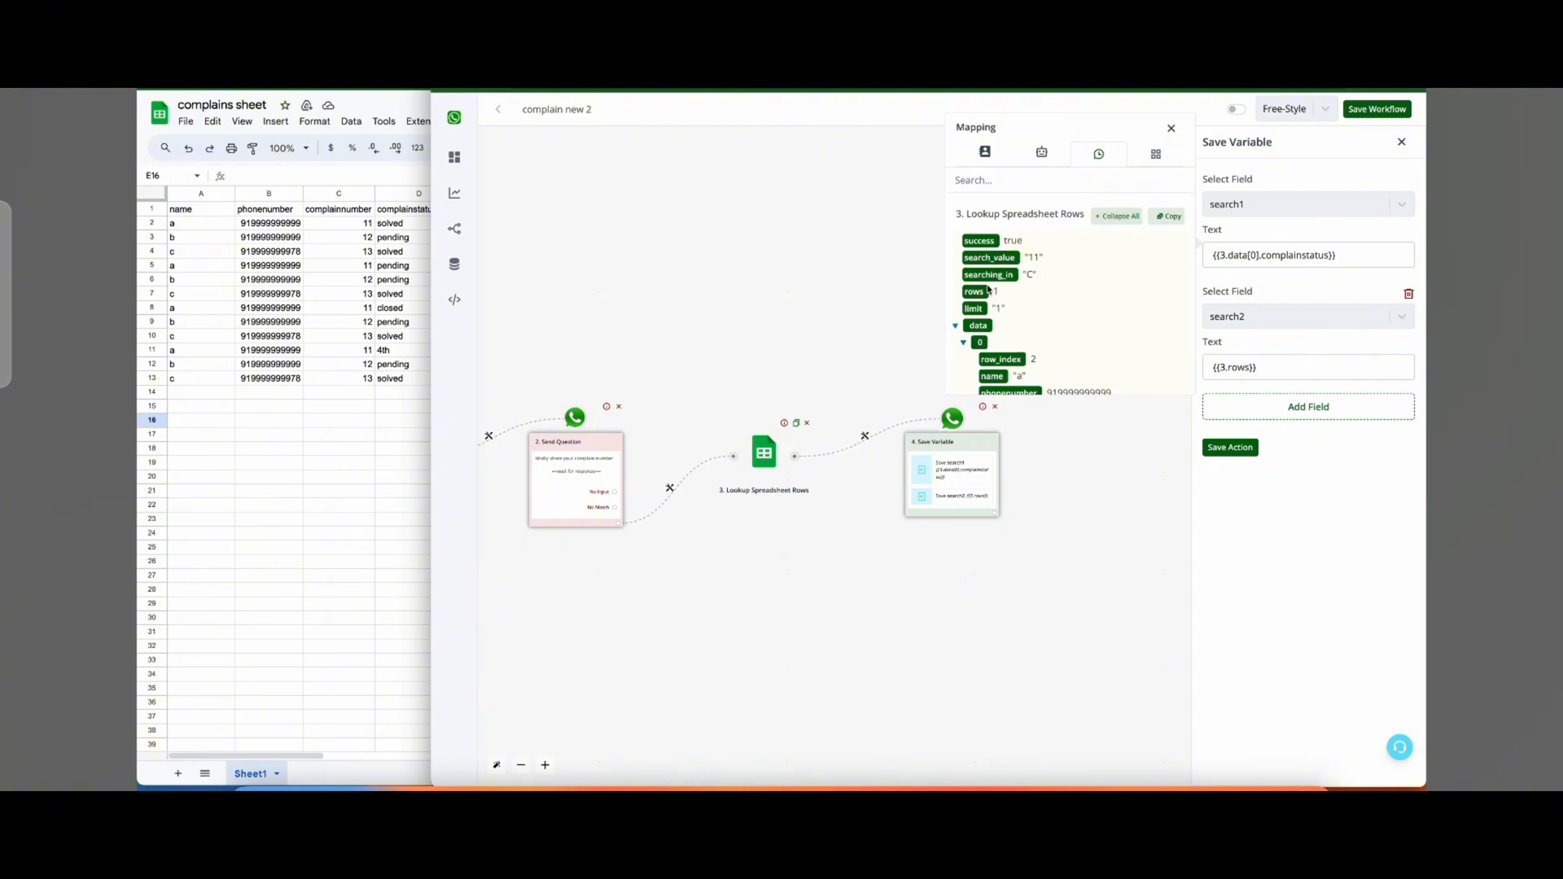
scroll(991, 294, down, 1)
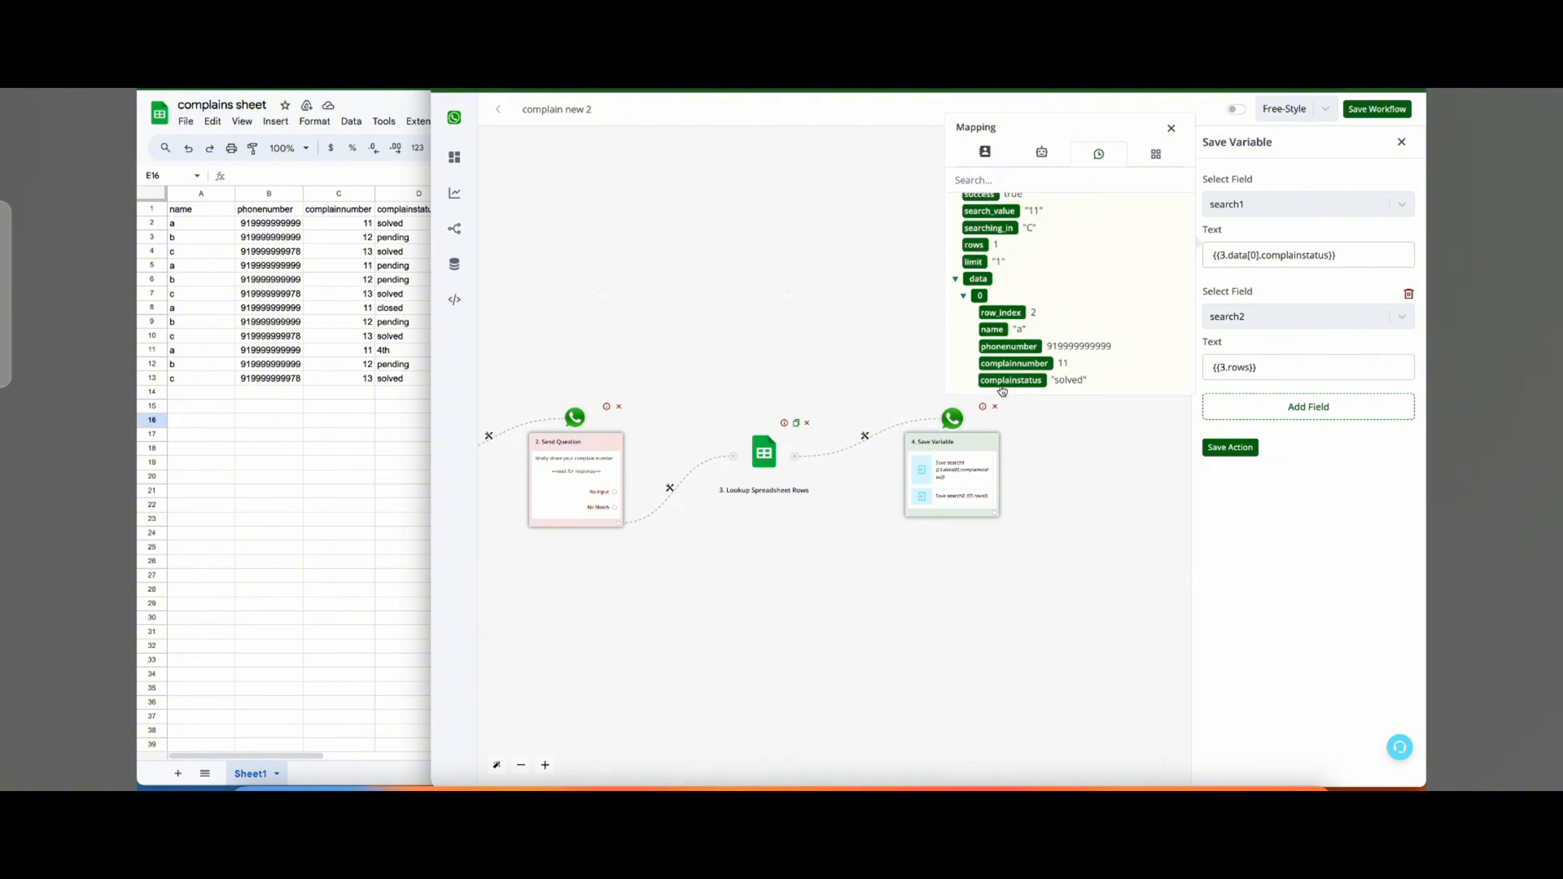
click(1171, 129)
click(1229, 448)
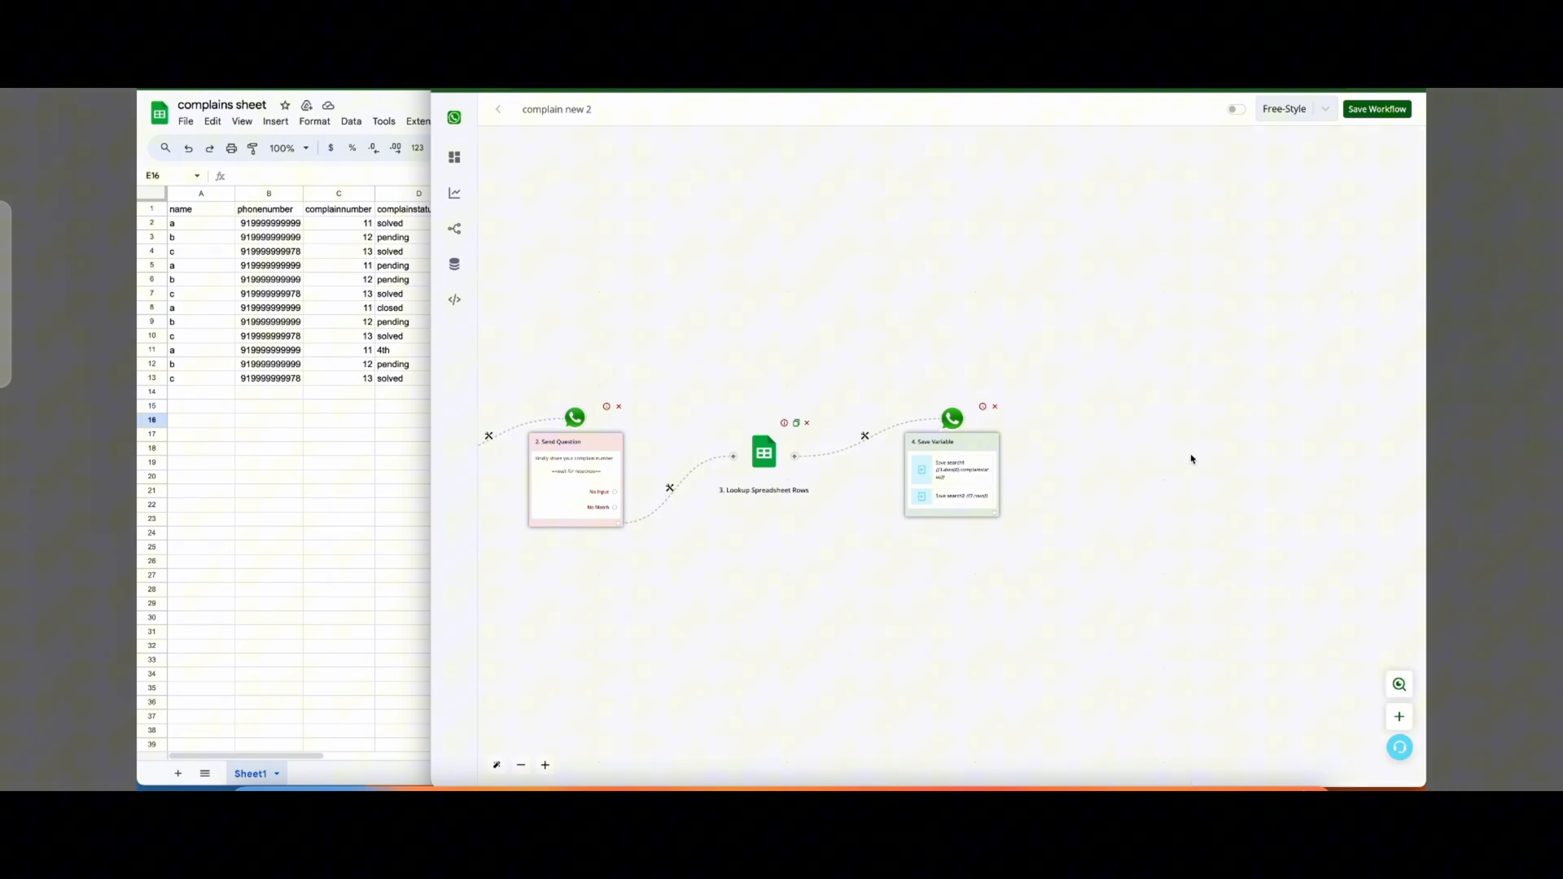
Extend a new connection from the Save Variable block and insert a Basic Router on it.
click(996, 511)
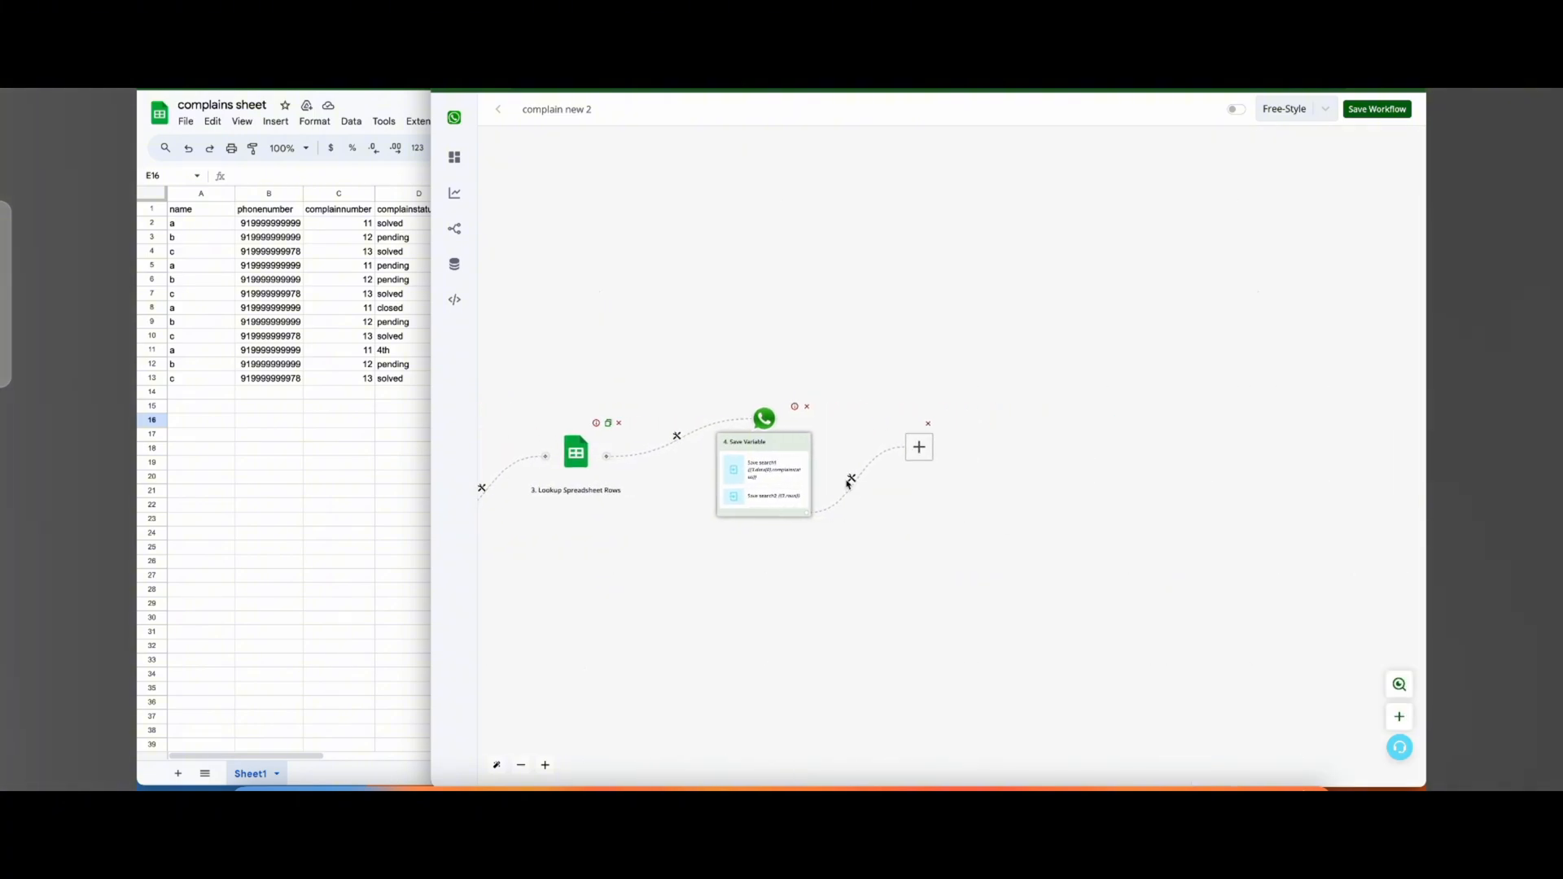
click(852, 479)
click(901, 518)
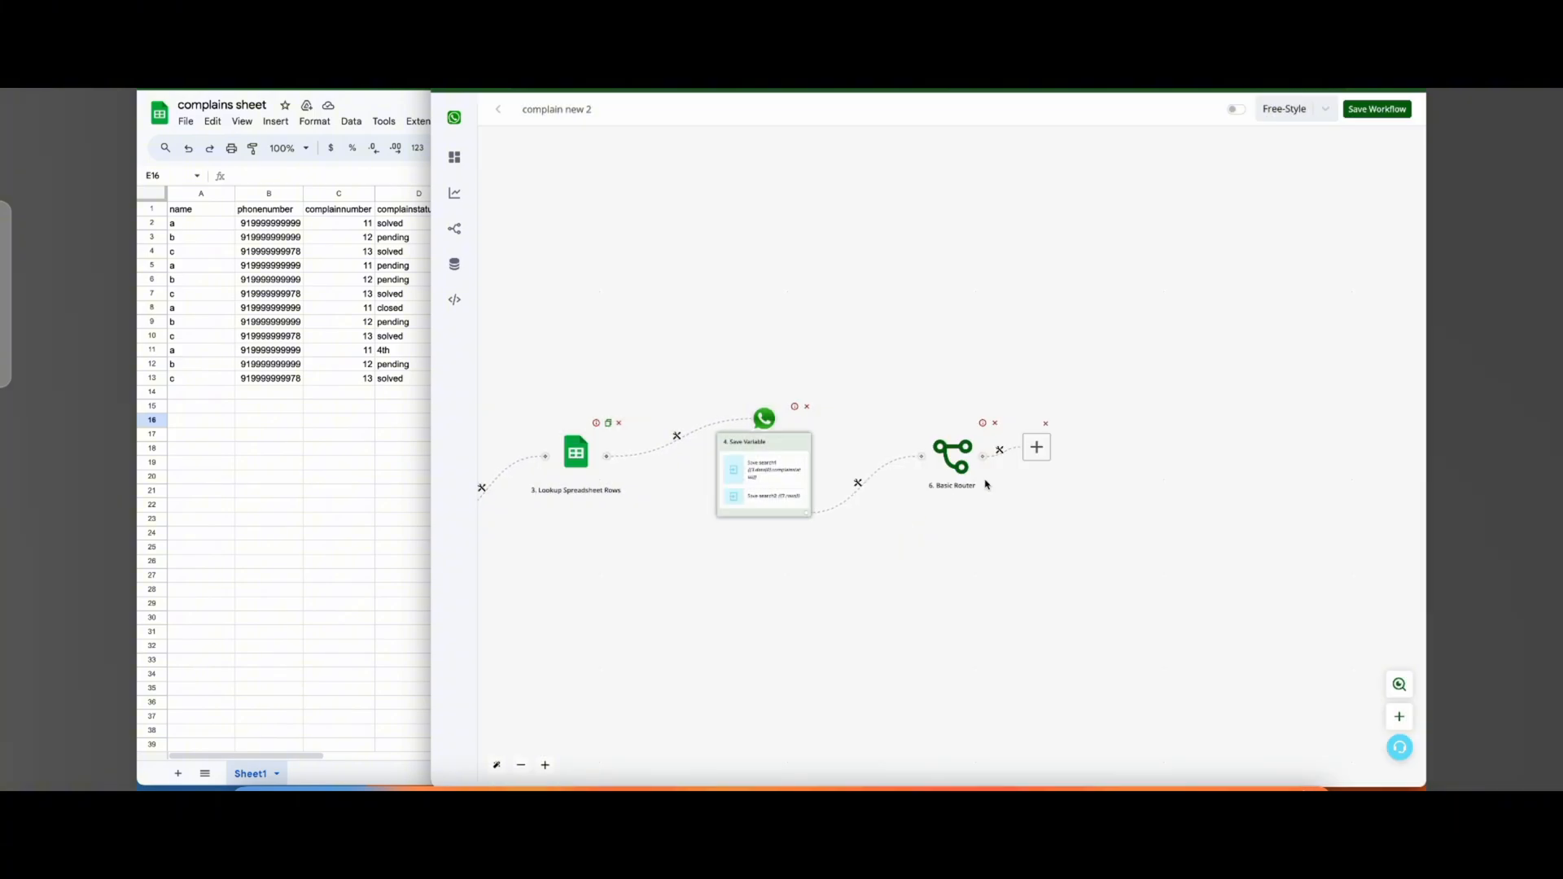
Set up a filter labelled "not found" on the router's branch, with the search2 bot field as the first condition's input.
click(1071, 418)
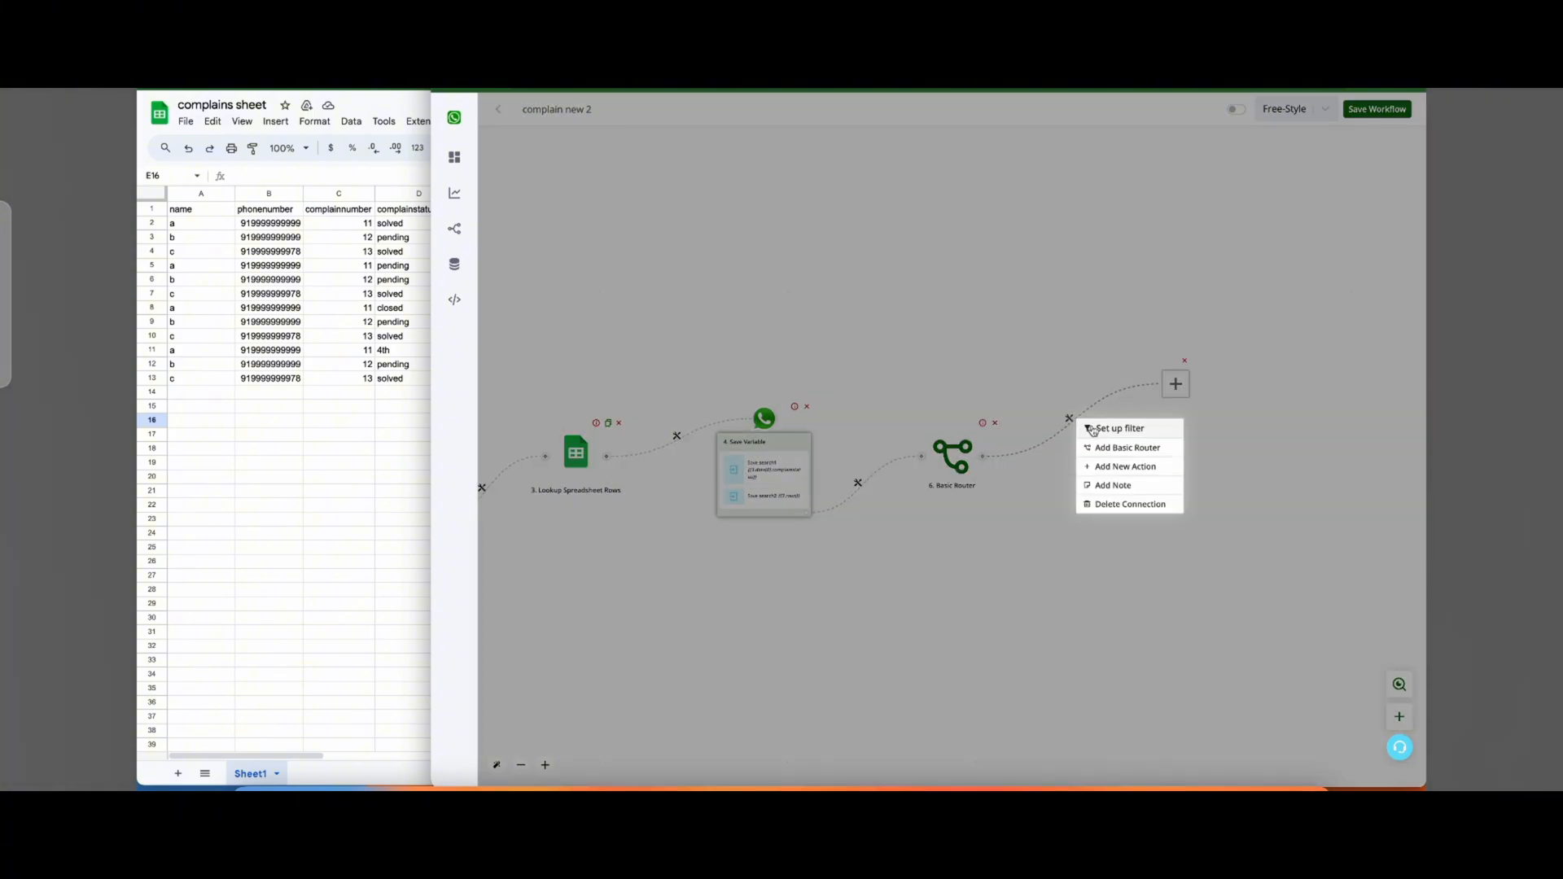
click(1093, 424)
click(1268, 195)
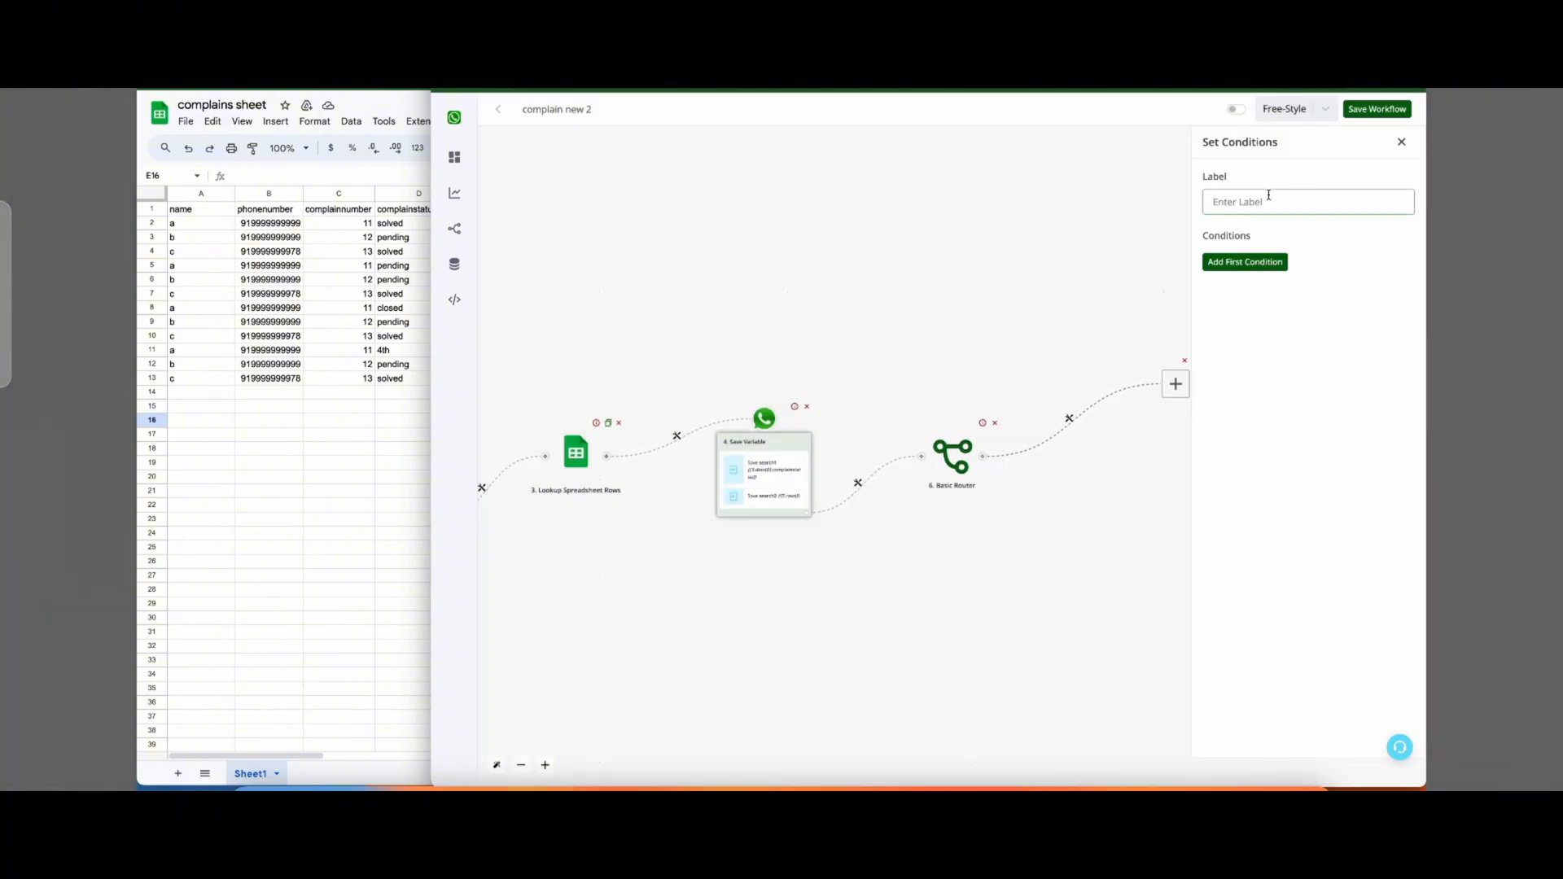
text(not found)
click(1245, 261)
click(1253, 271)
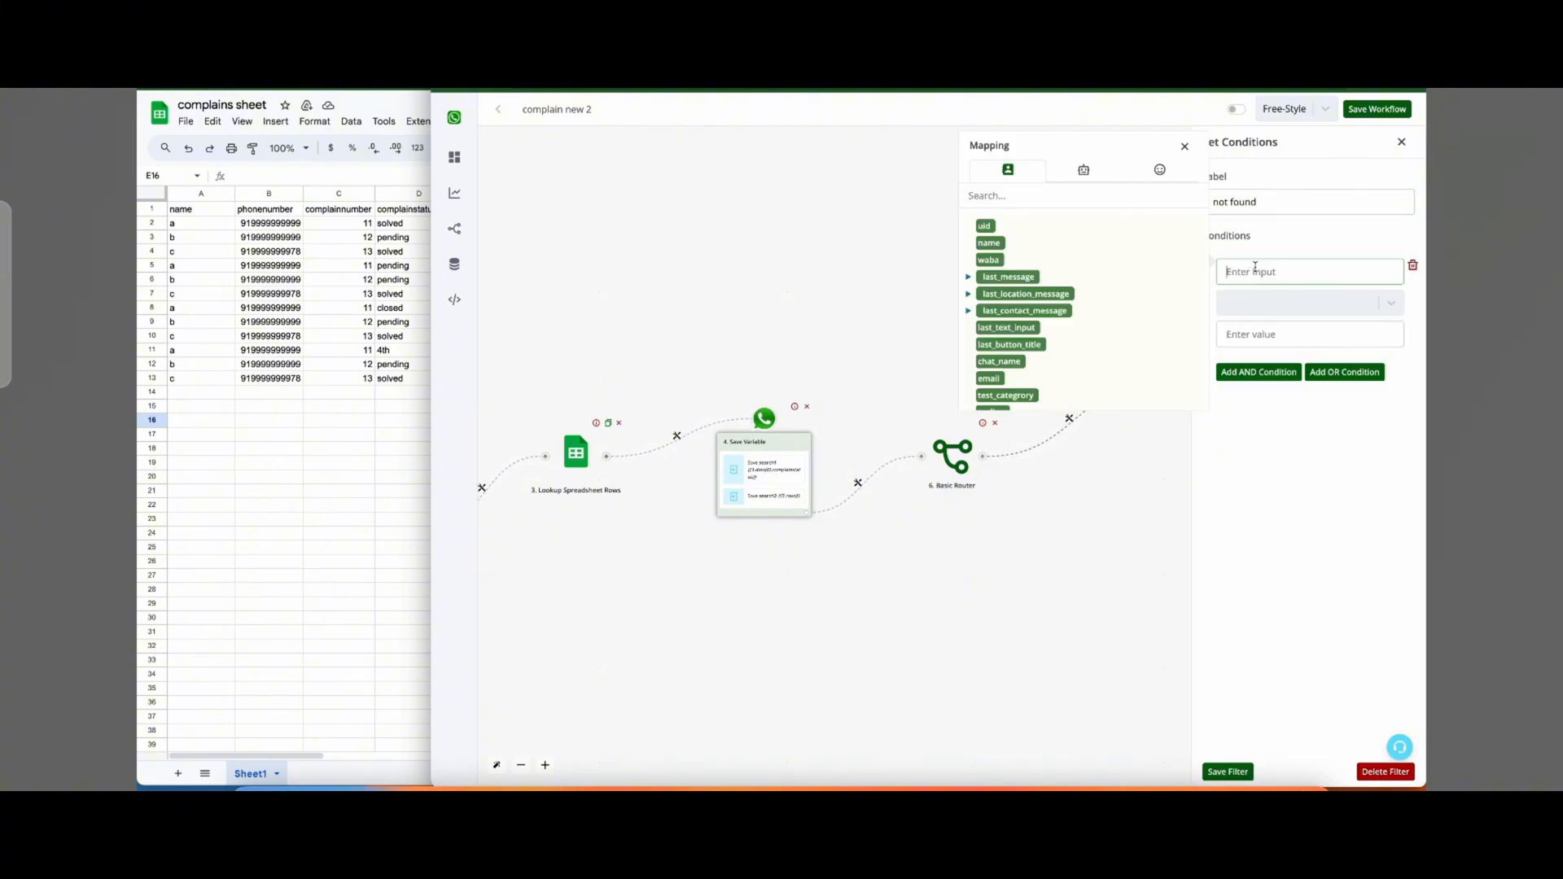
click(1092, 188)
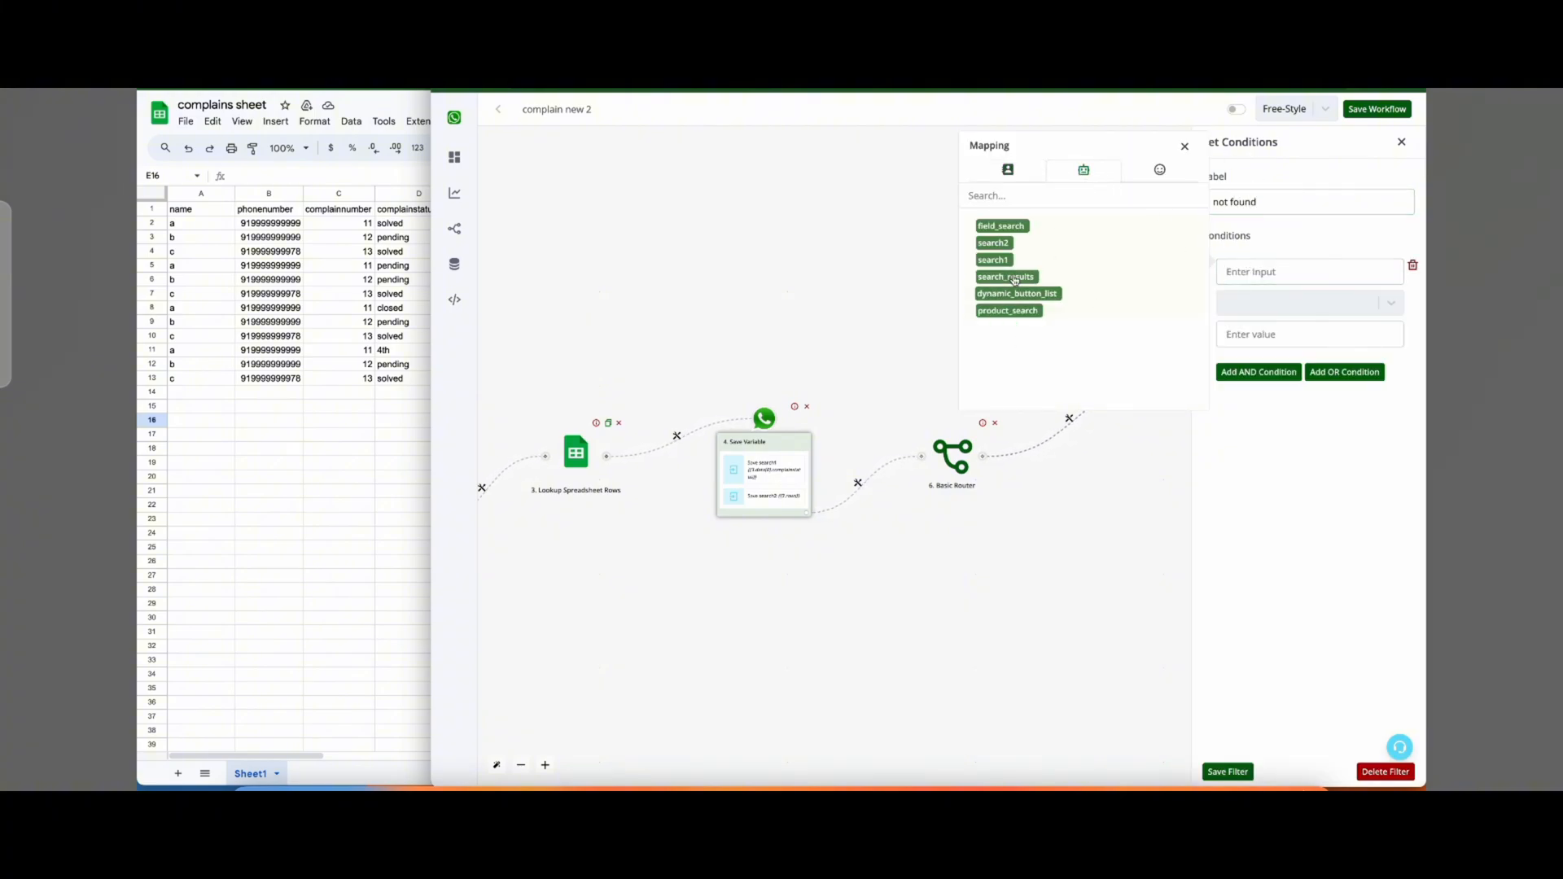
click(993, 243)
Set the search2 condition to the text operator "is" with value 0 and save the filter.
click(1255, 303)
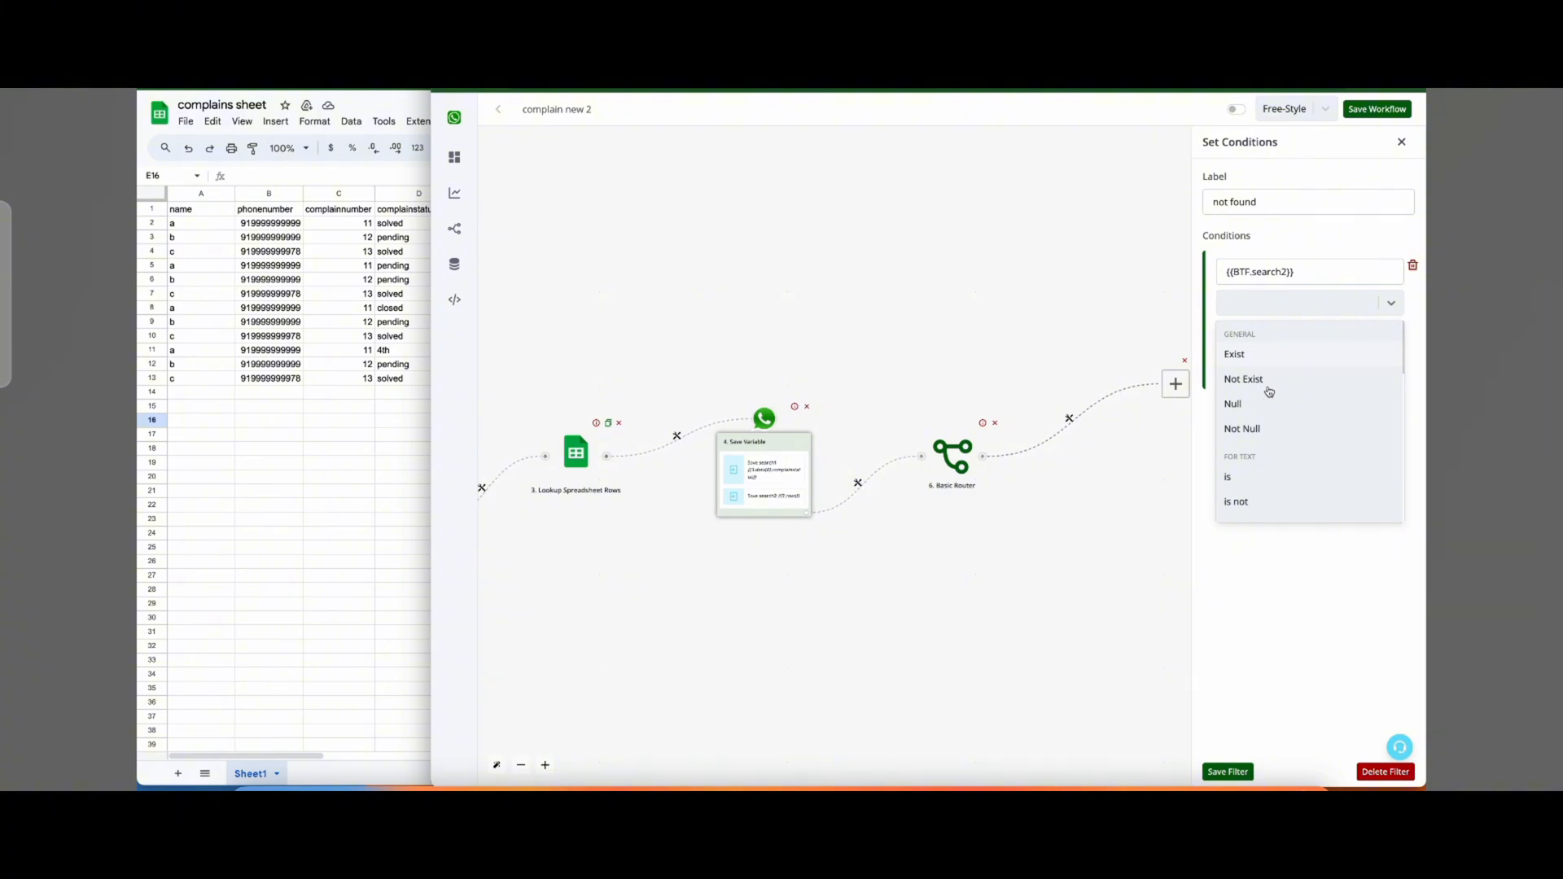
scroll(1289, 482, down, 3)
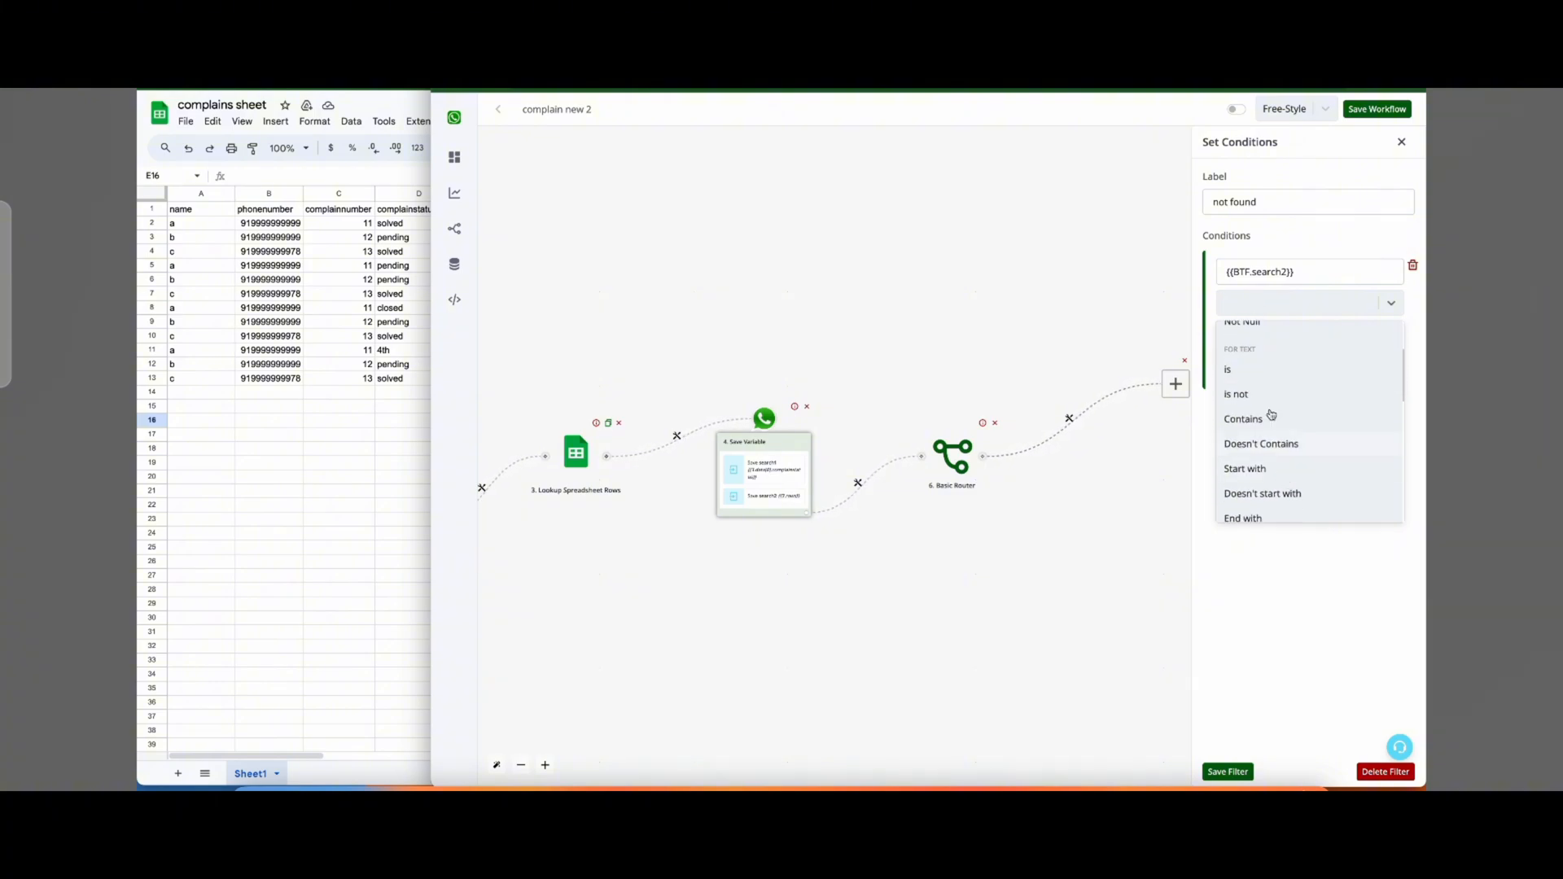
click(1268, 371)
click(1275, 337)
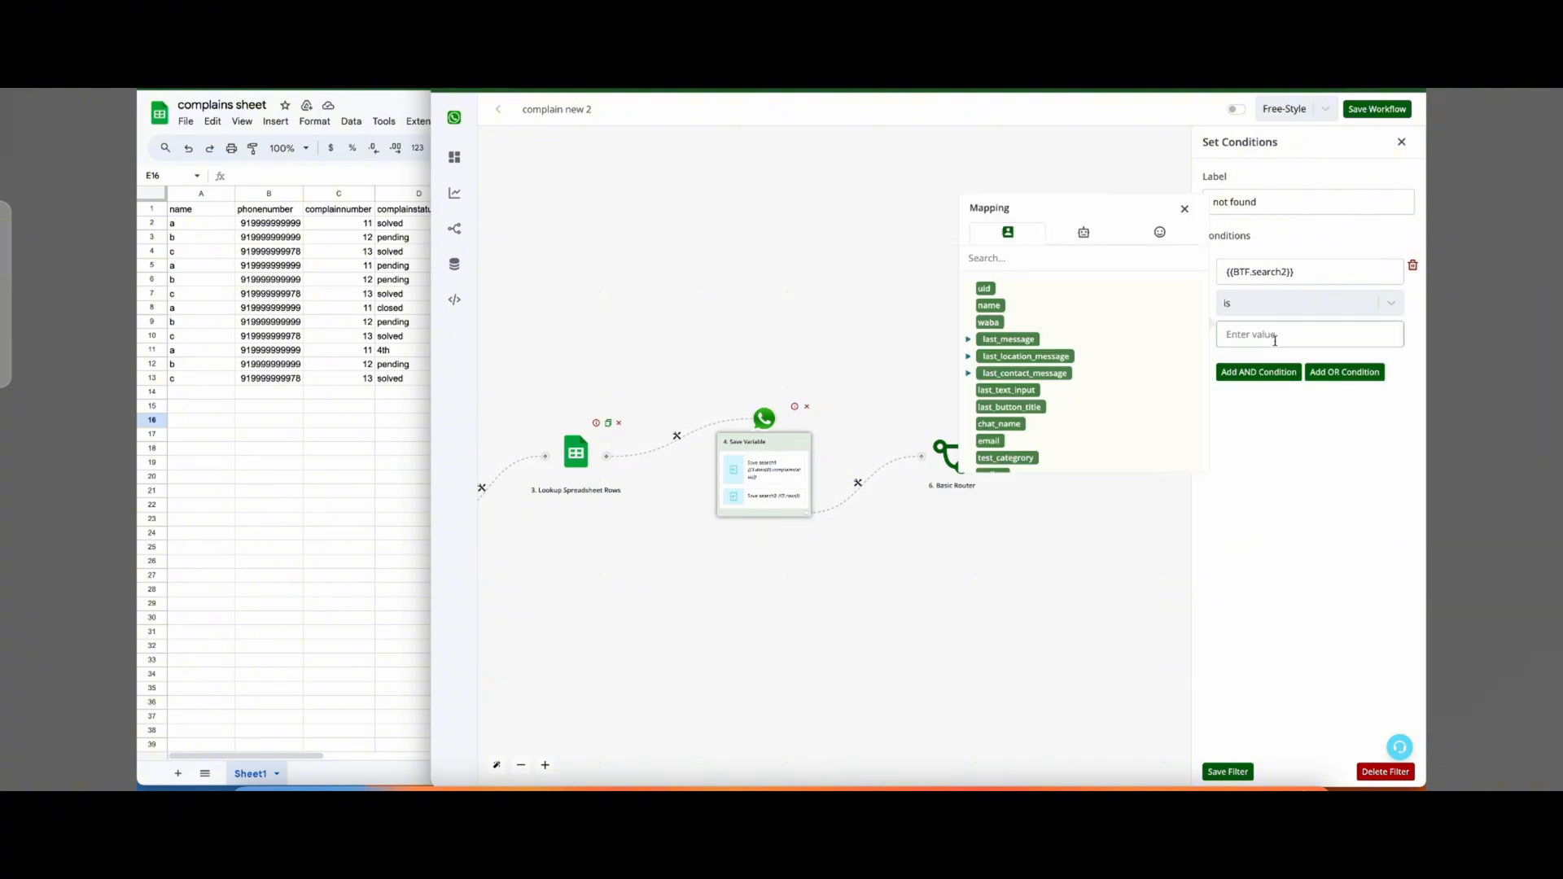
text(0)
click(1237, 775)
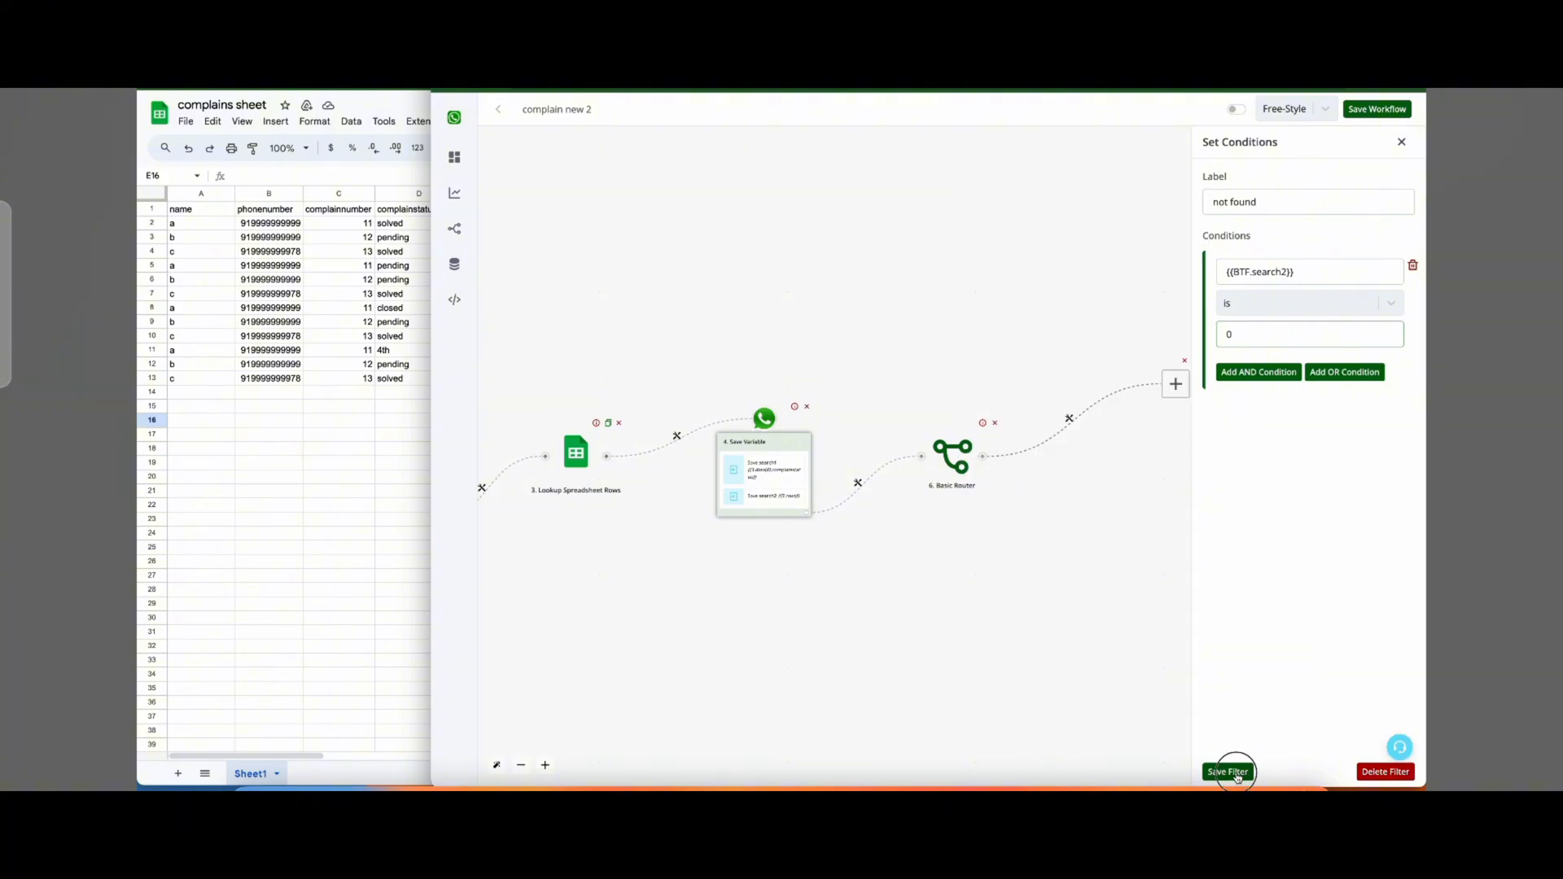
Add a text message reading "Kindly enter correct complain number" on the "not found" branch and save it.
click(1176, 388)
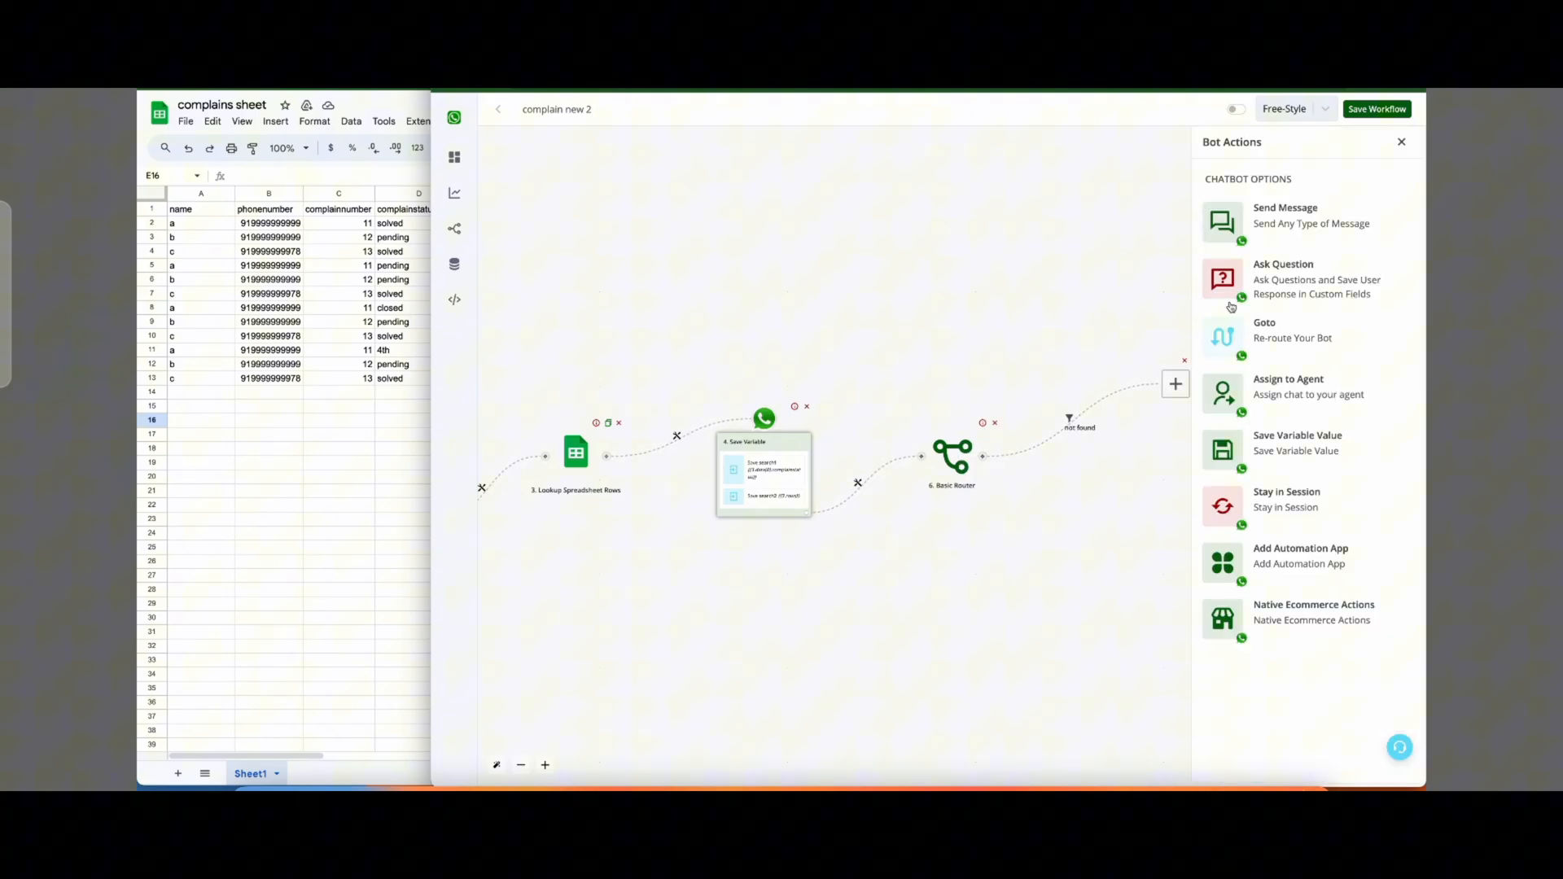
click(1300, 213)
click(1288, 177)
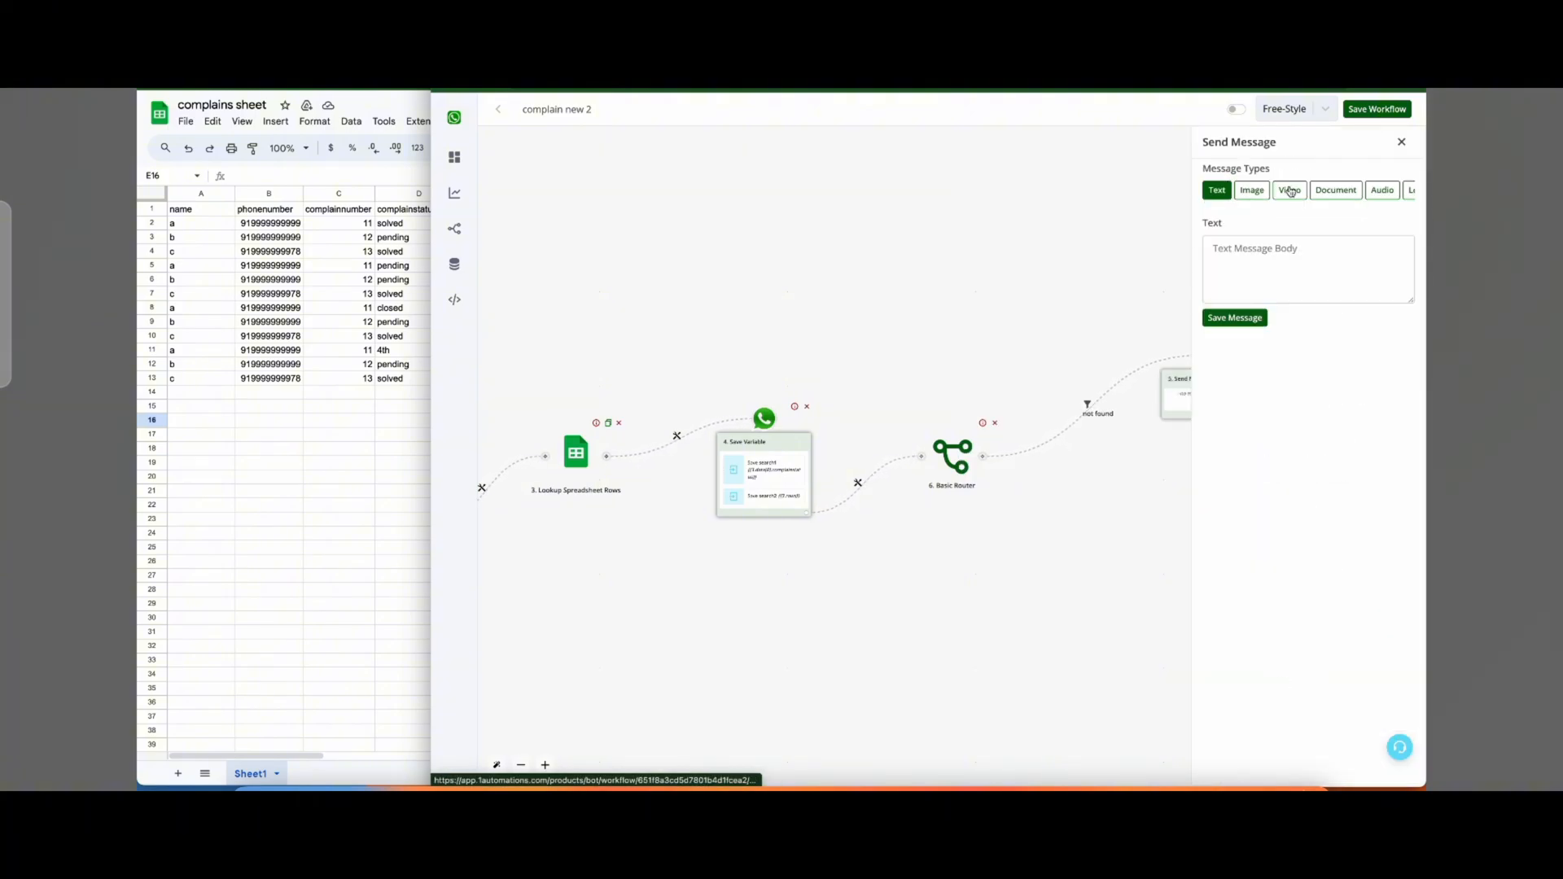
click(1273, 255)
text(Kindly enter correct complain nu)
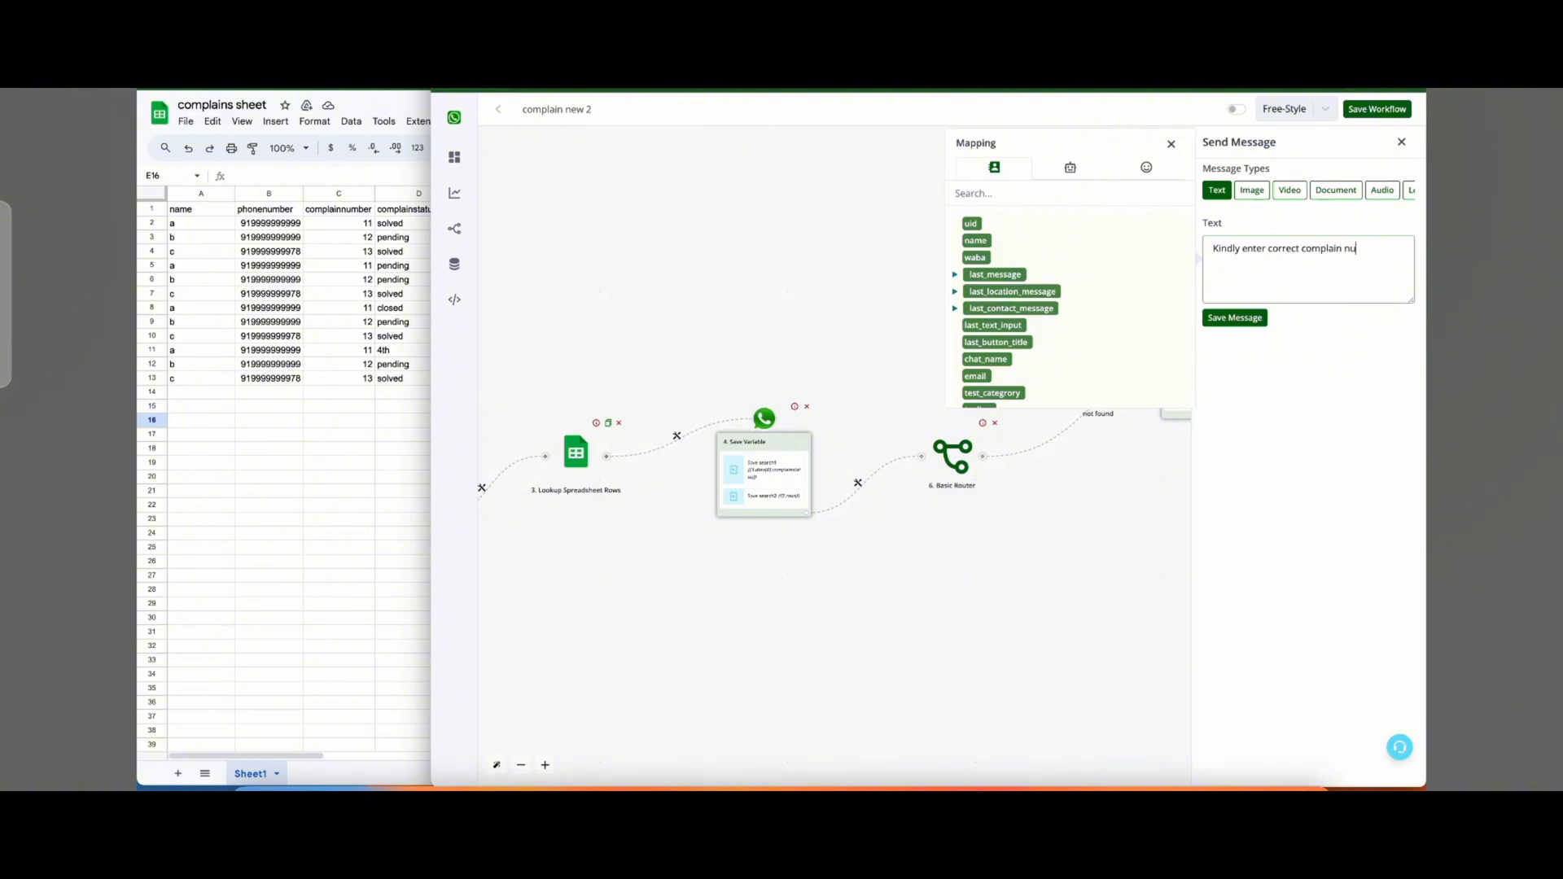
click(1247, 318)
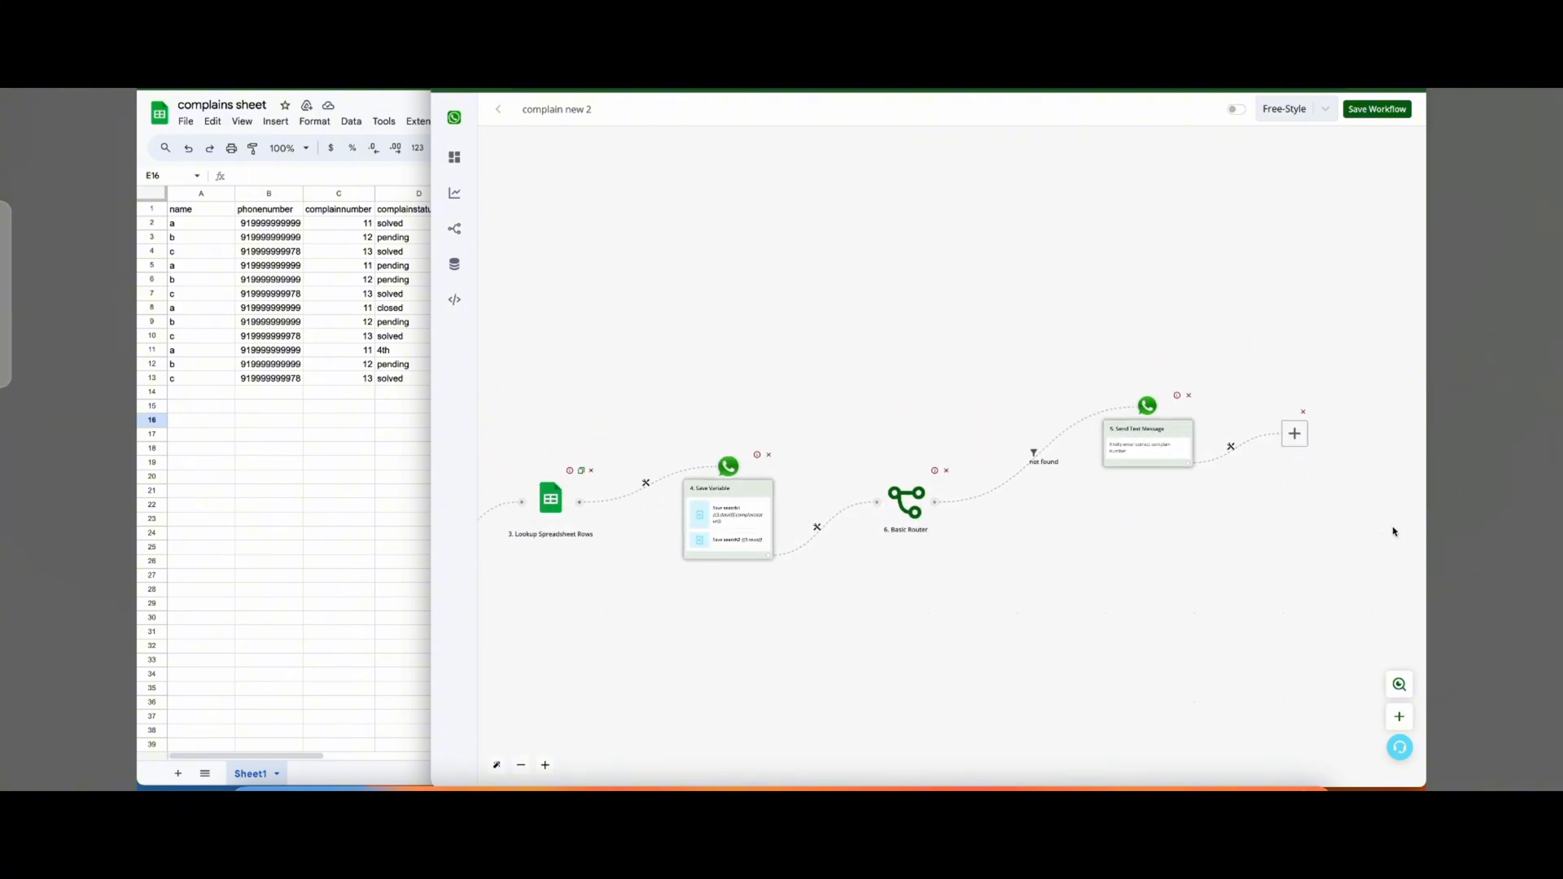
Add a Goto action after the "not found" message that routes to step "2. Send Question" and save the route.
drag(1005, 650, 1325, 643)
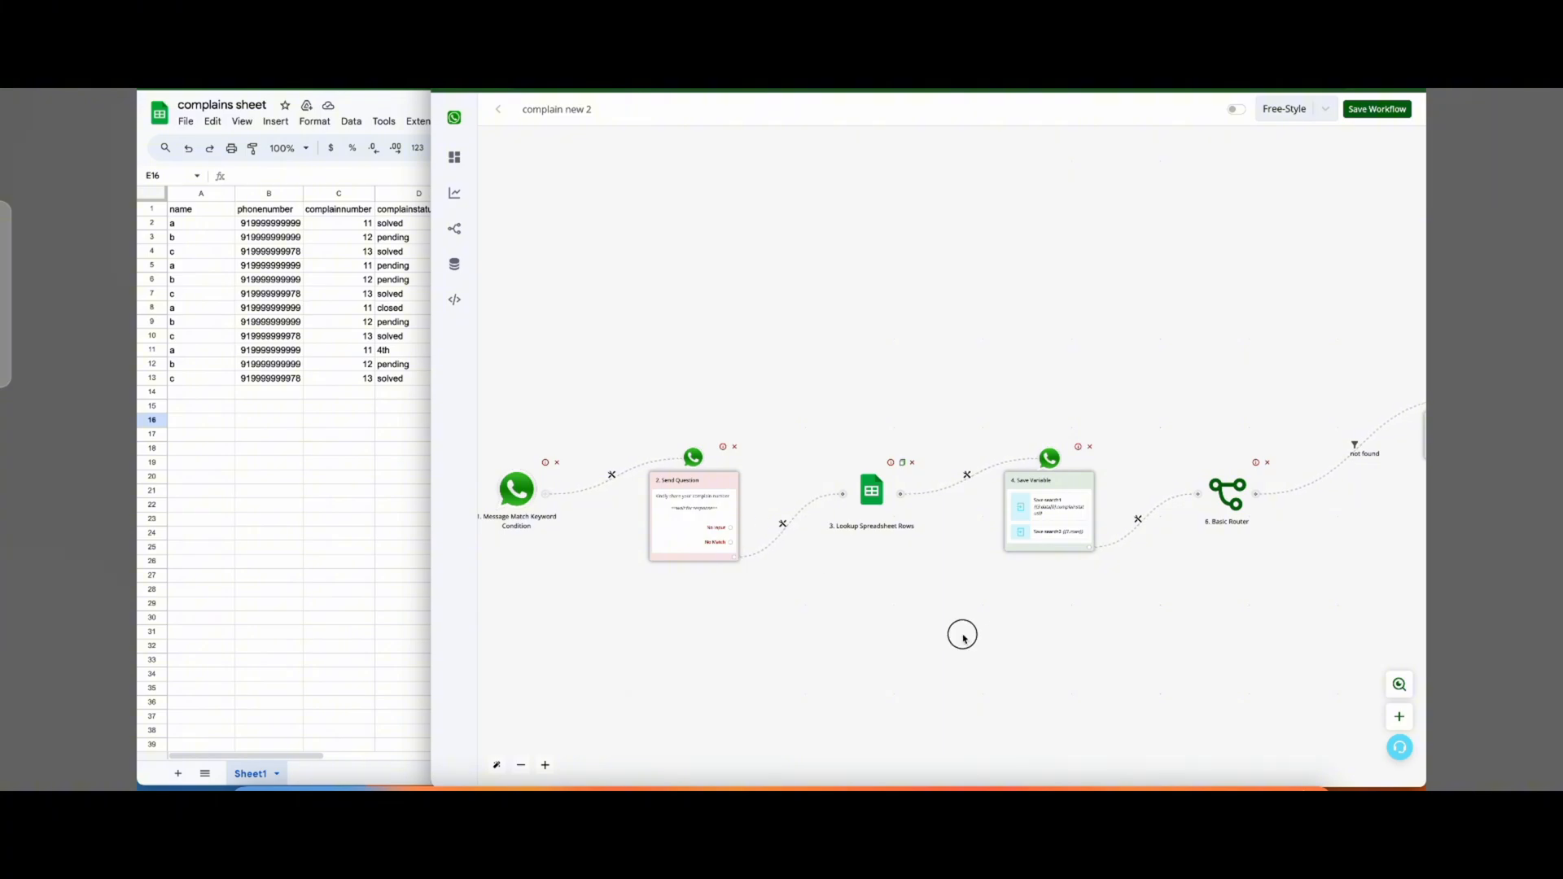
drag(962, 634, 508, 609)
click(1164, 401)
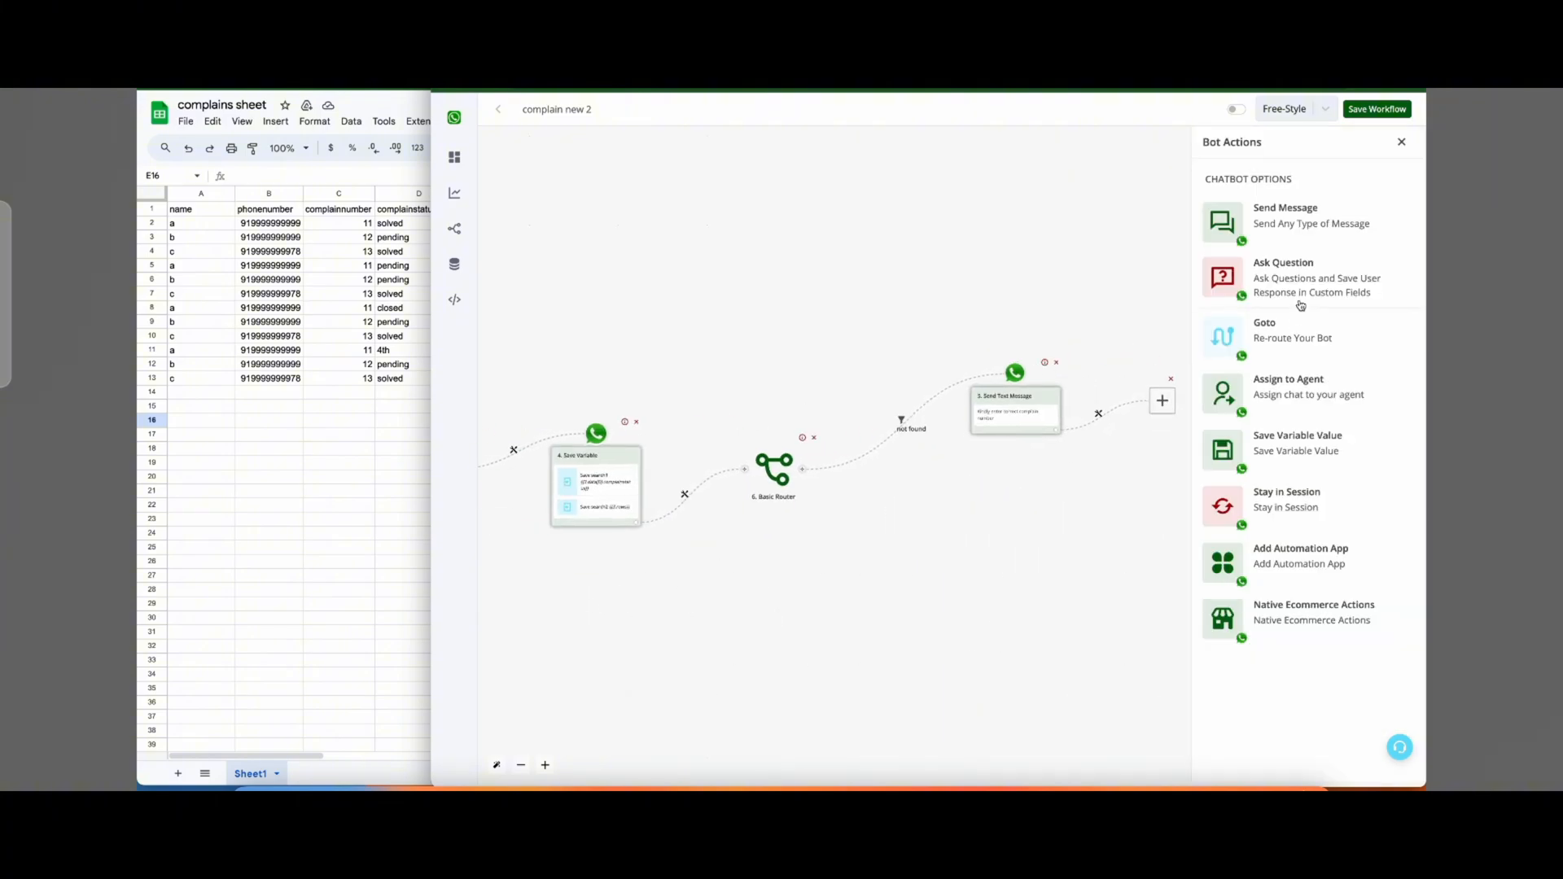
click(1270, 330)
click(1301, 249)
click(1289, 282)
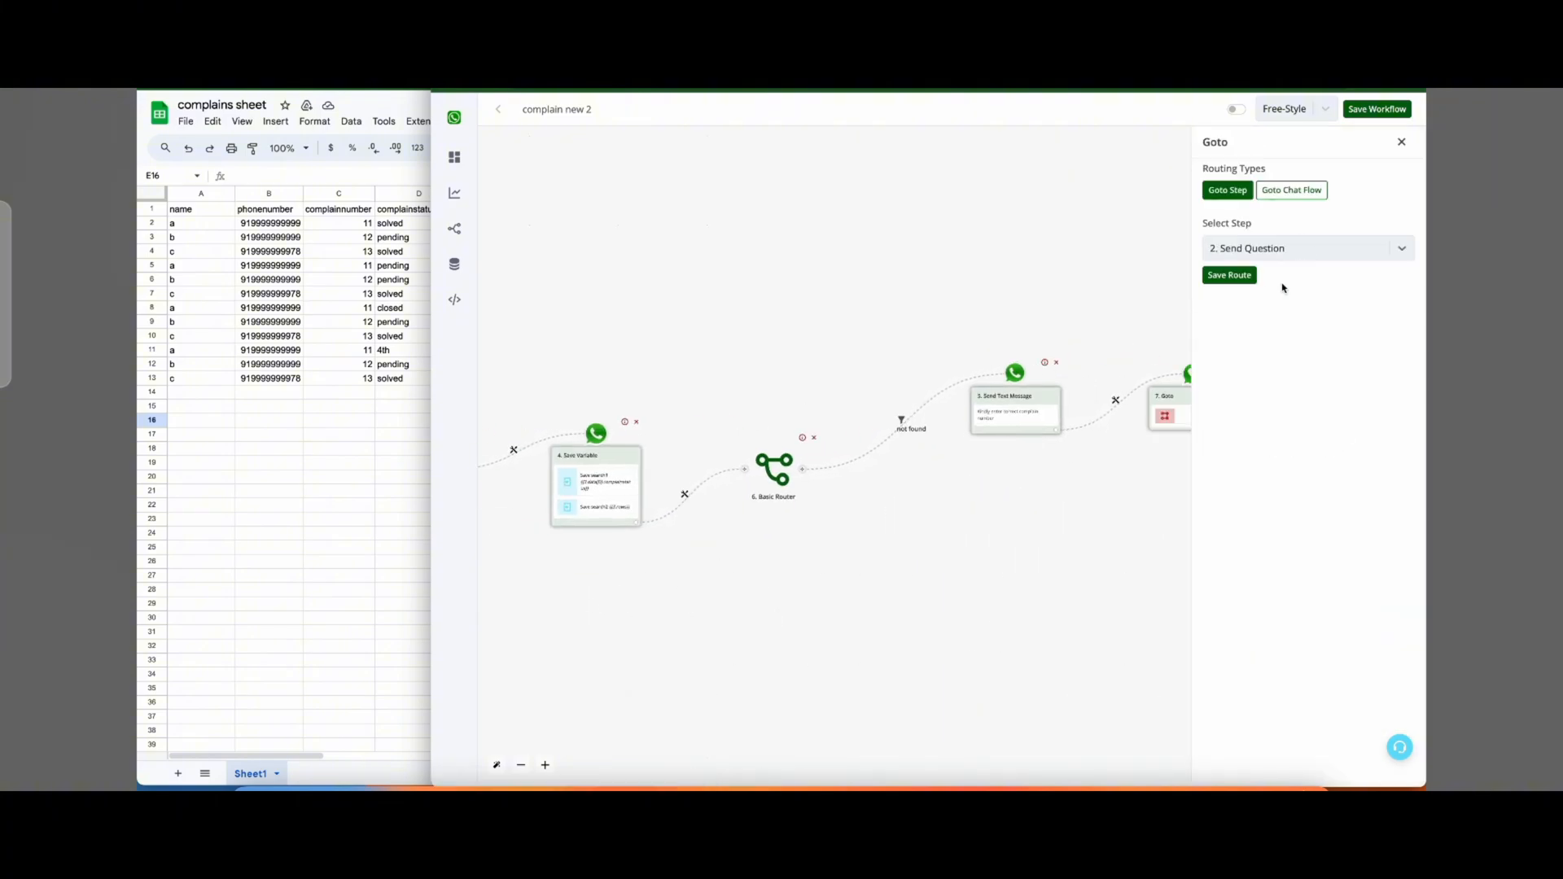
click(1239, 278)
Replace the "not found" branch's message text with "Complain number Not Found." and save it.
drag(1075, 544, 1294, 583)
drag(926, 677, 871, 634)
drag(1224, 604, 902, 606)
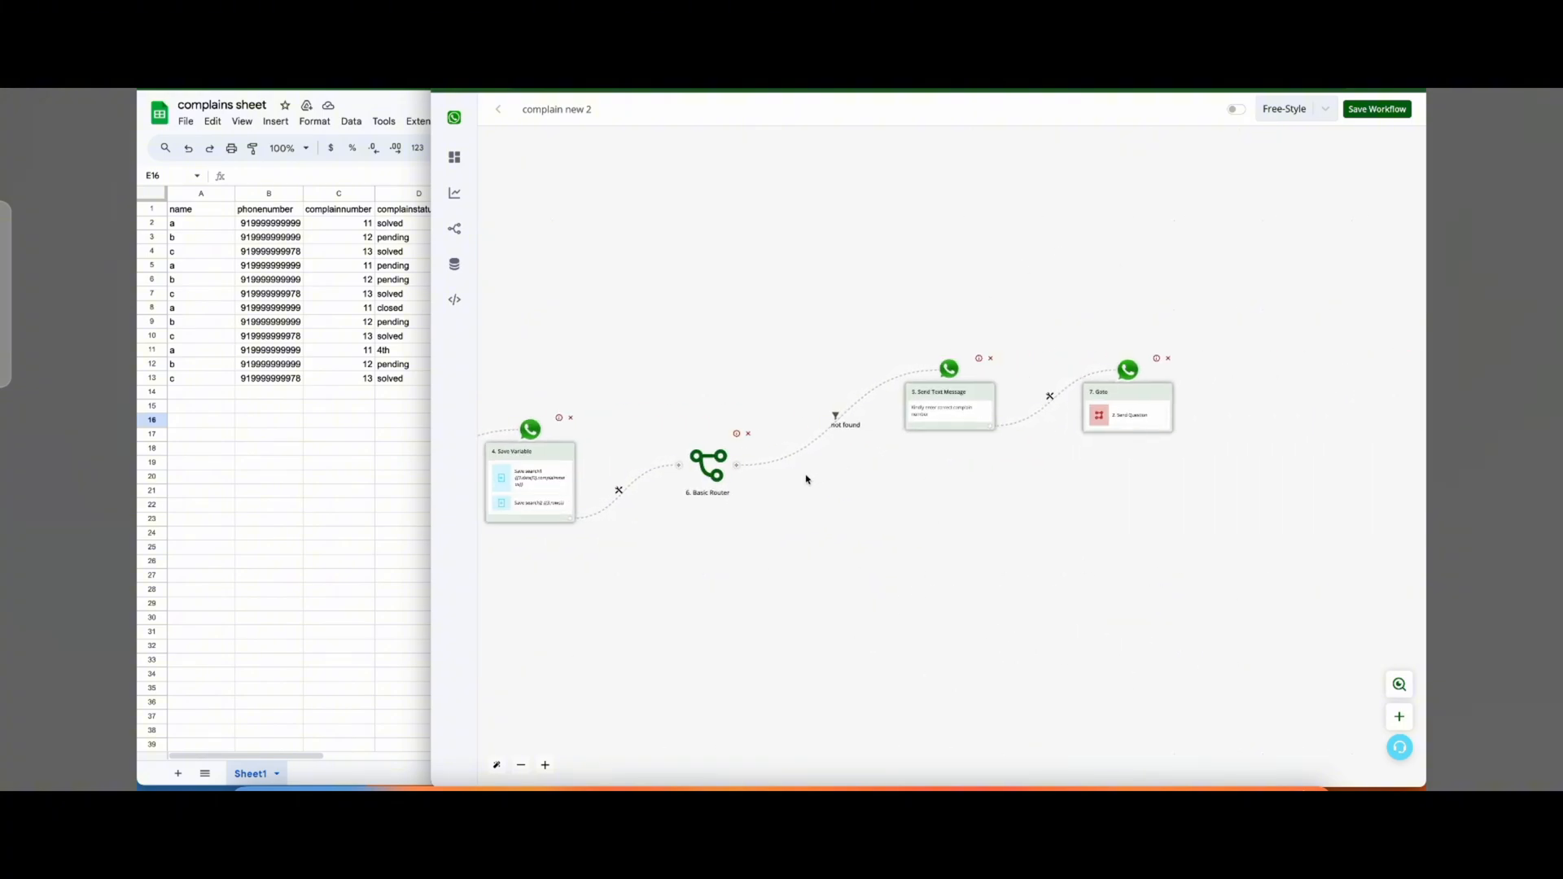
click(942, 411)
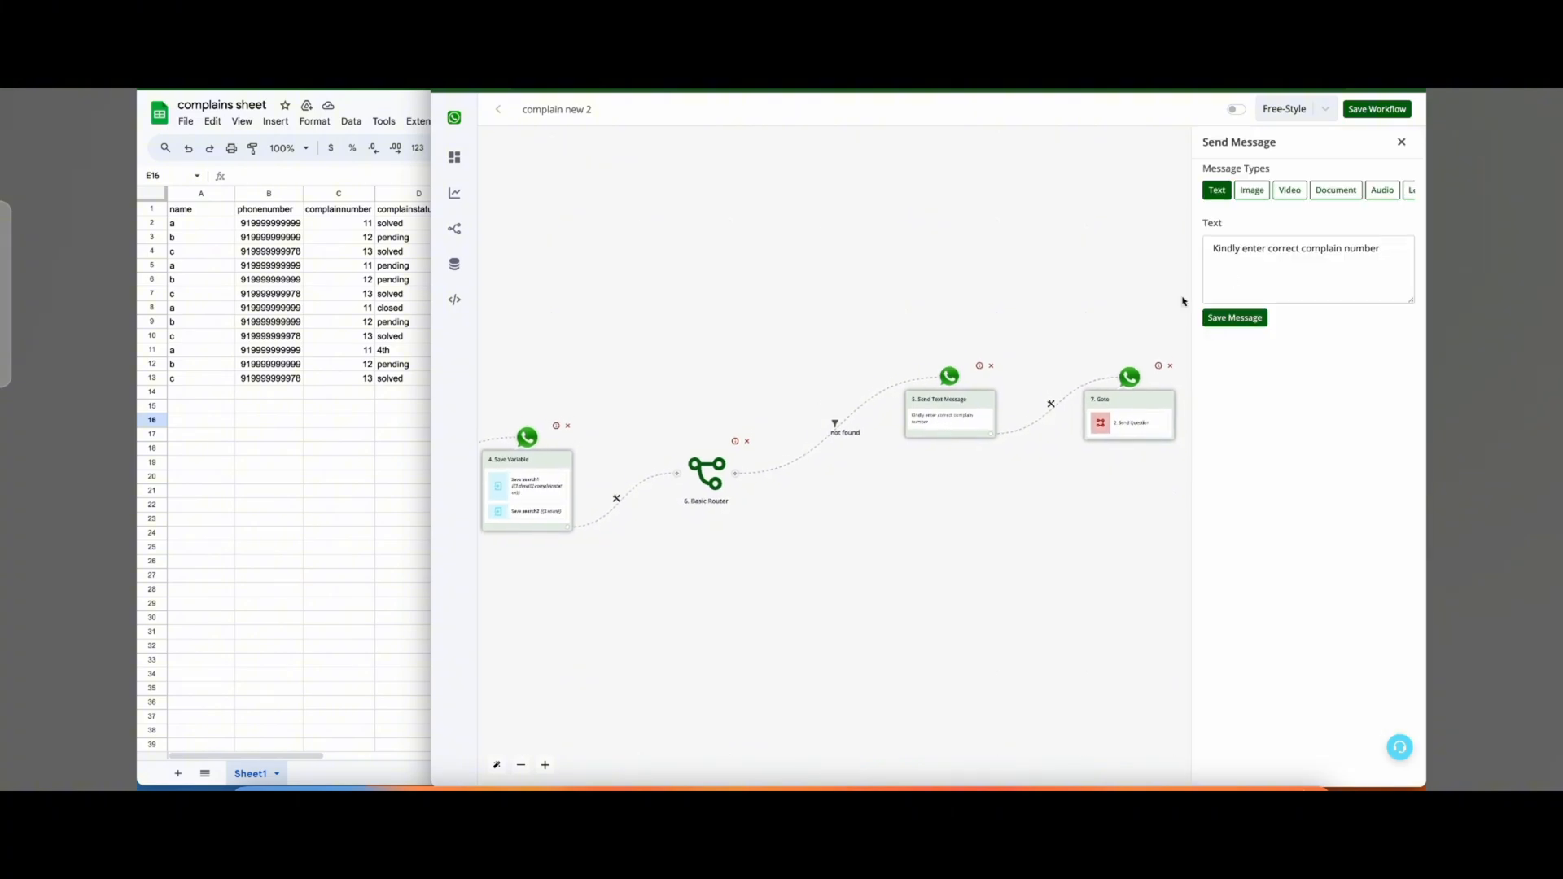
triple_click(1261, 265)
key(BackSpace)
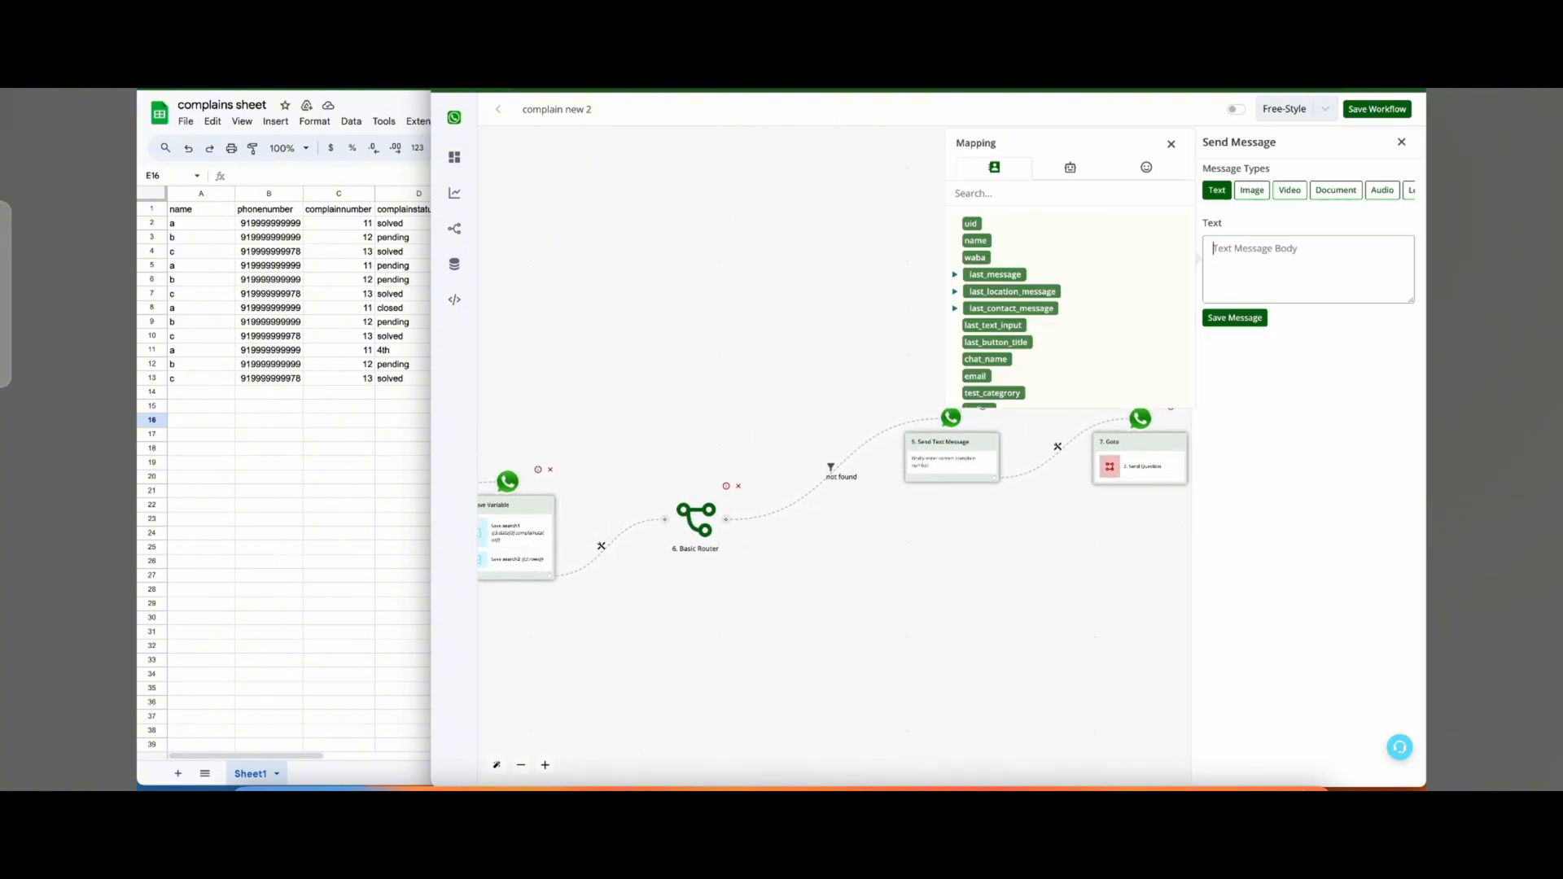
text(Complain number Not Found.)
click(1251, 317)
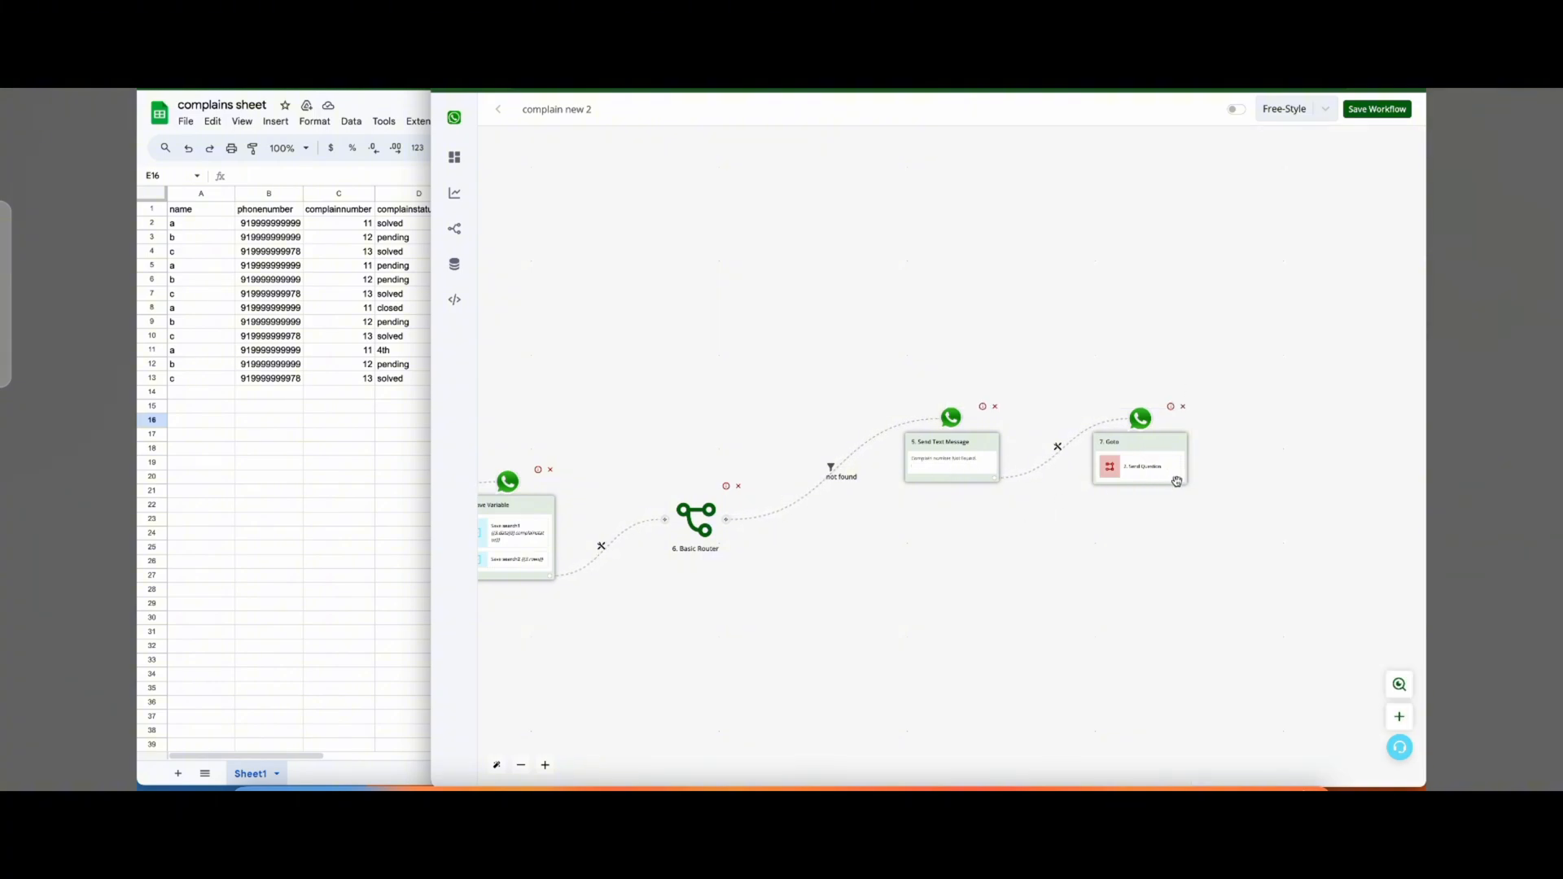
Extend a second branch from the Basic Router and set up a filter on it labelled "found".
drag(898, 586, 1422, 523)
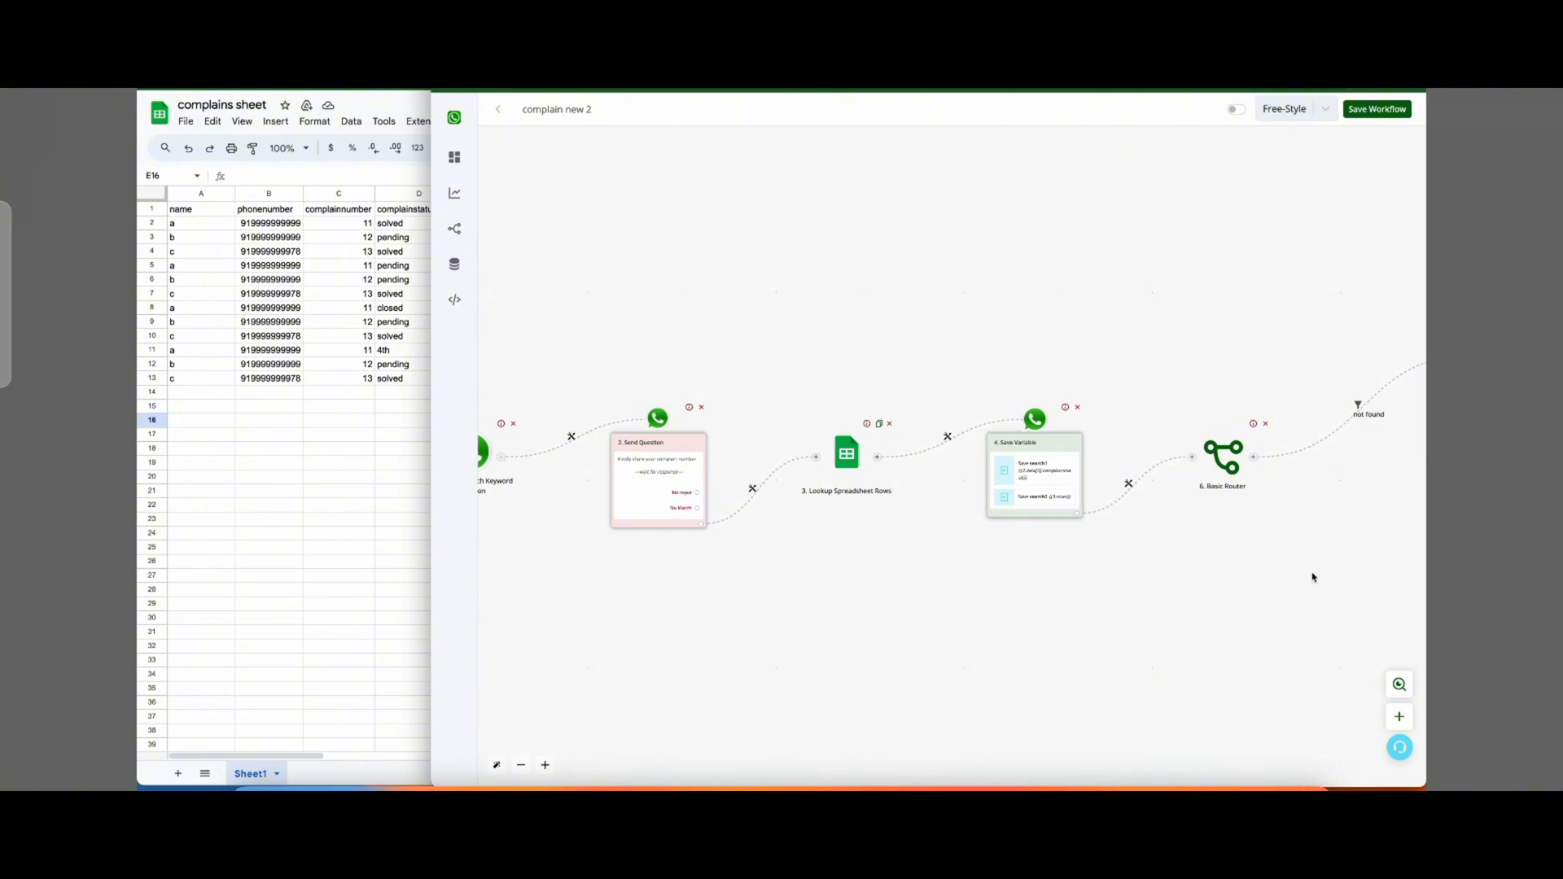
drag(1322, 539, 1067, 537)
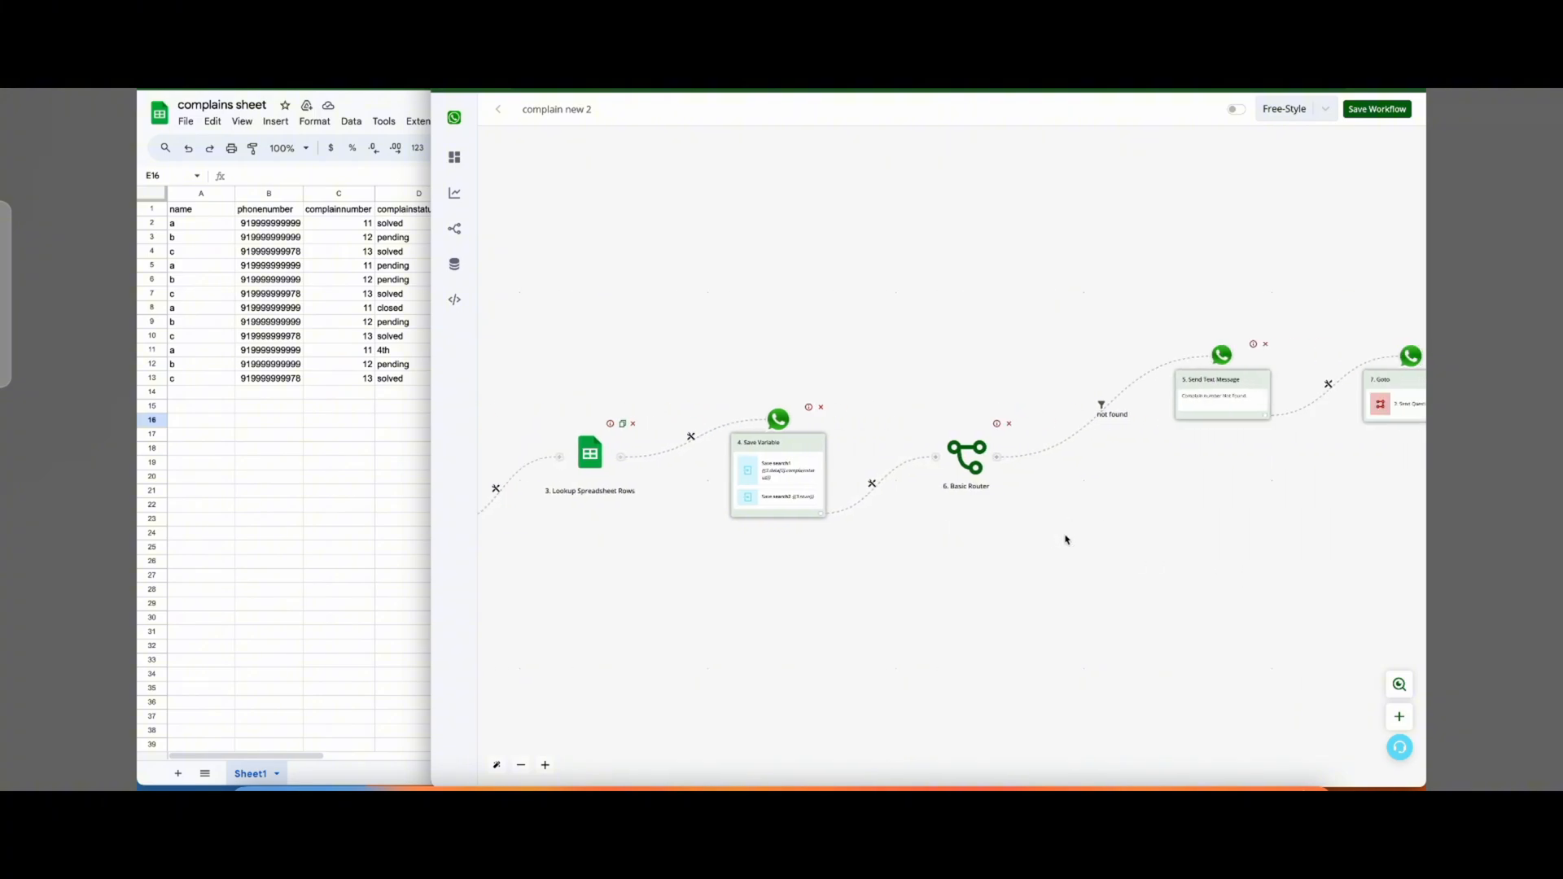
click(997, 459)
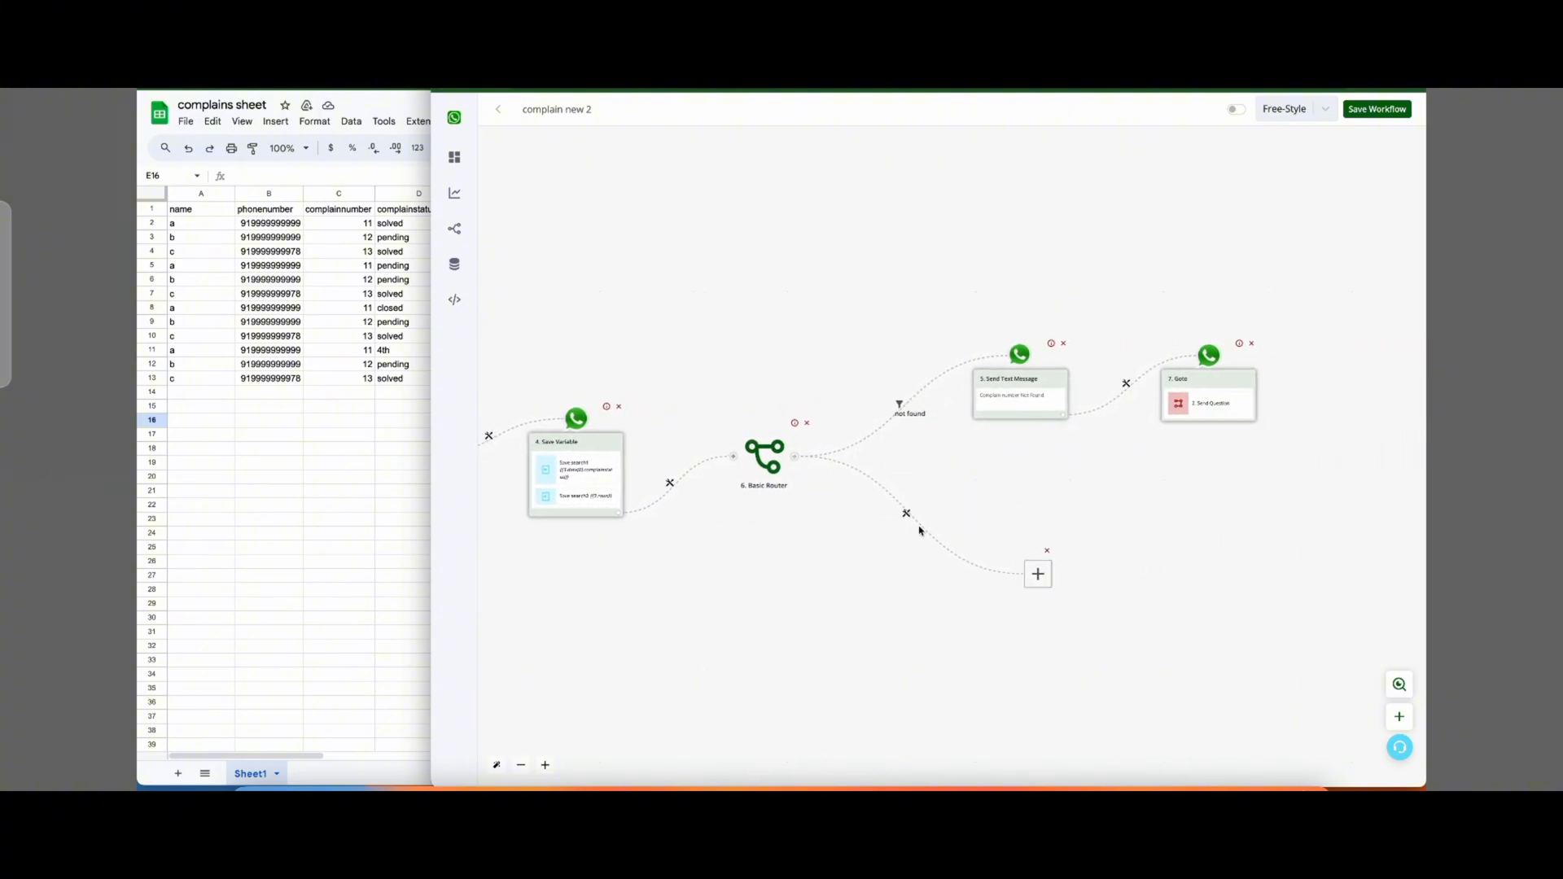
click(919, 531)
click(944, 521)
click(1270, 215)
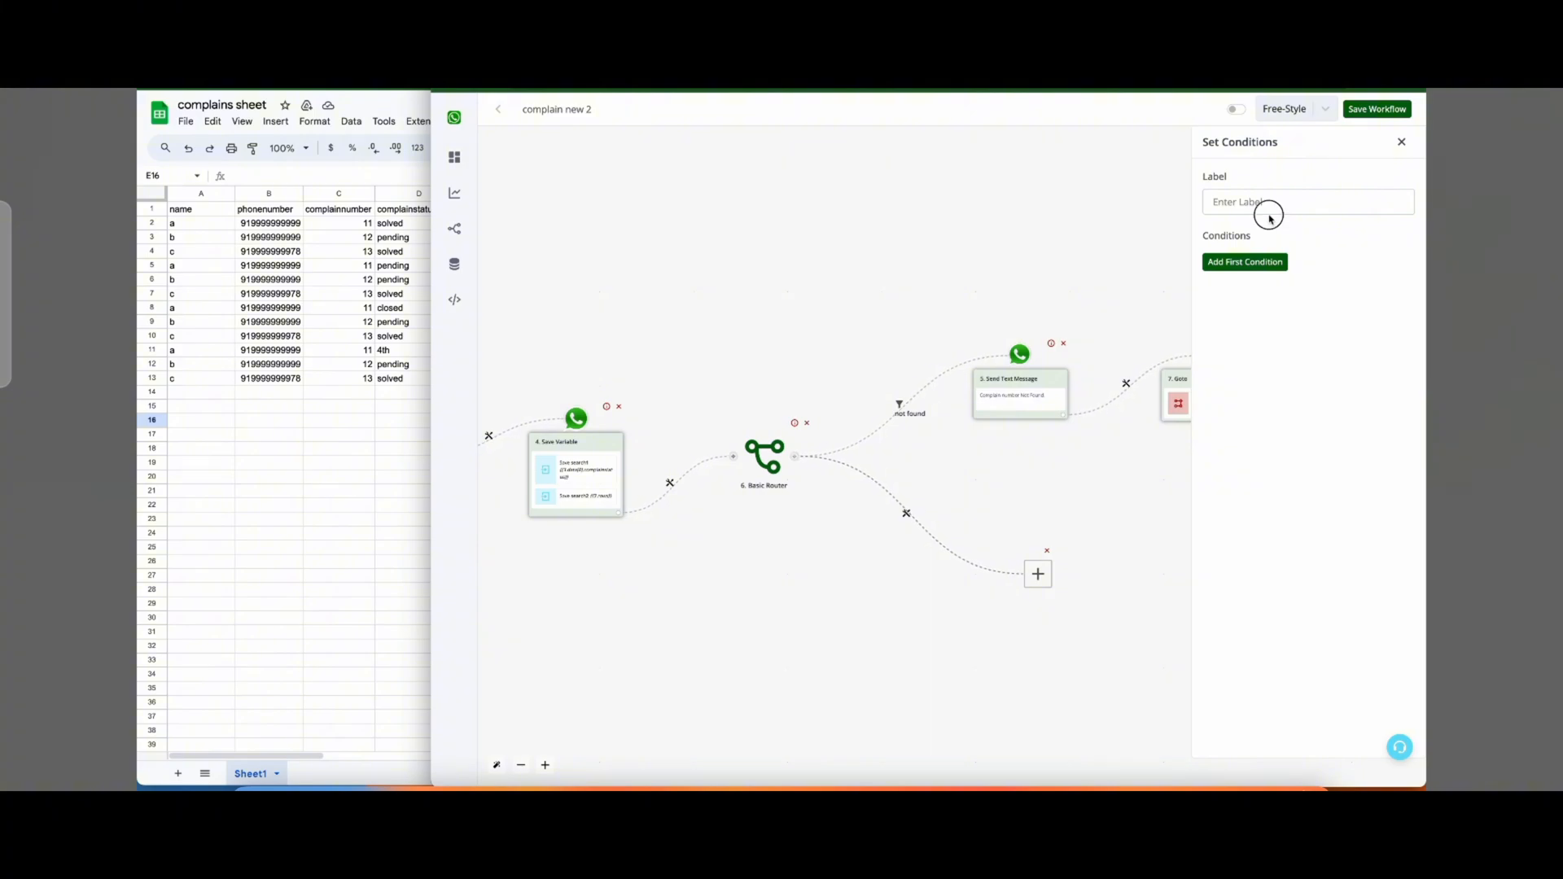
click(1269, 201)
text(found)
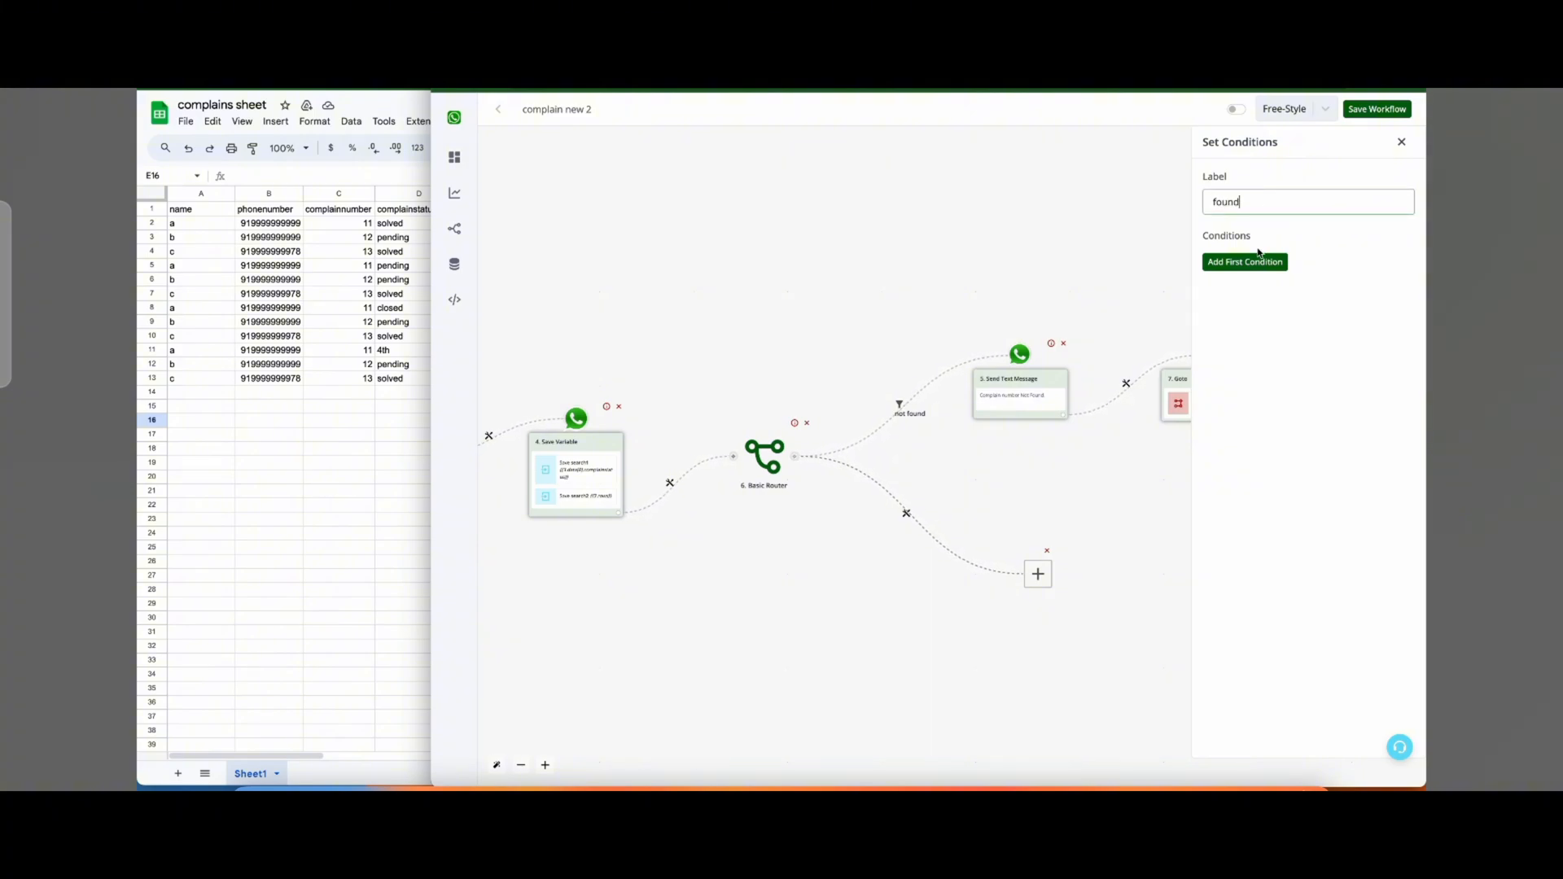
Add a first condition to the "found" filter with a single search2 bot field as its input.
click(1262, 261)
click(1269, 271)
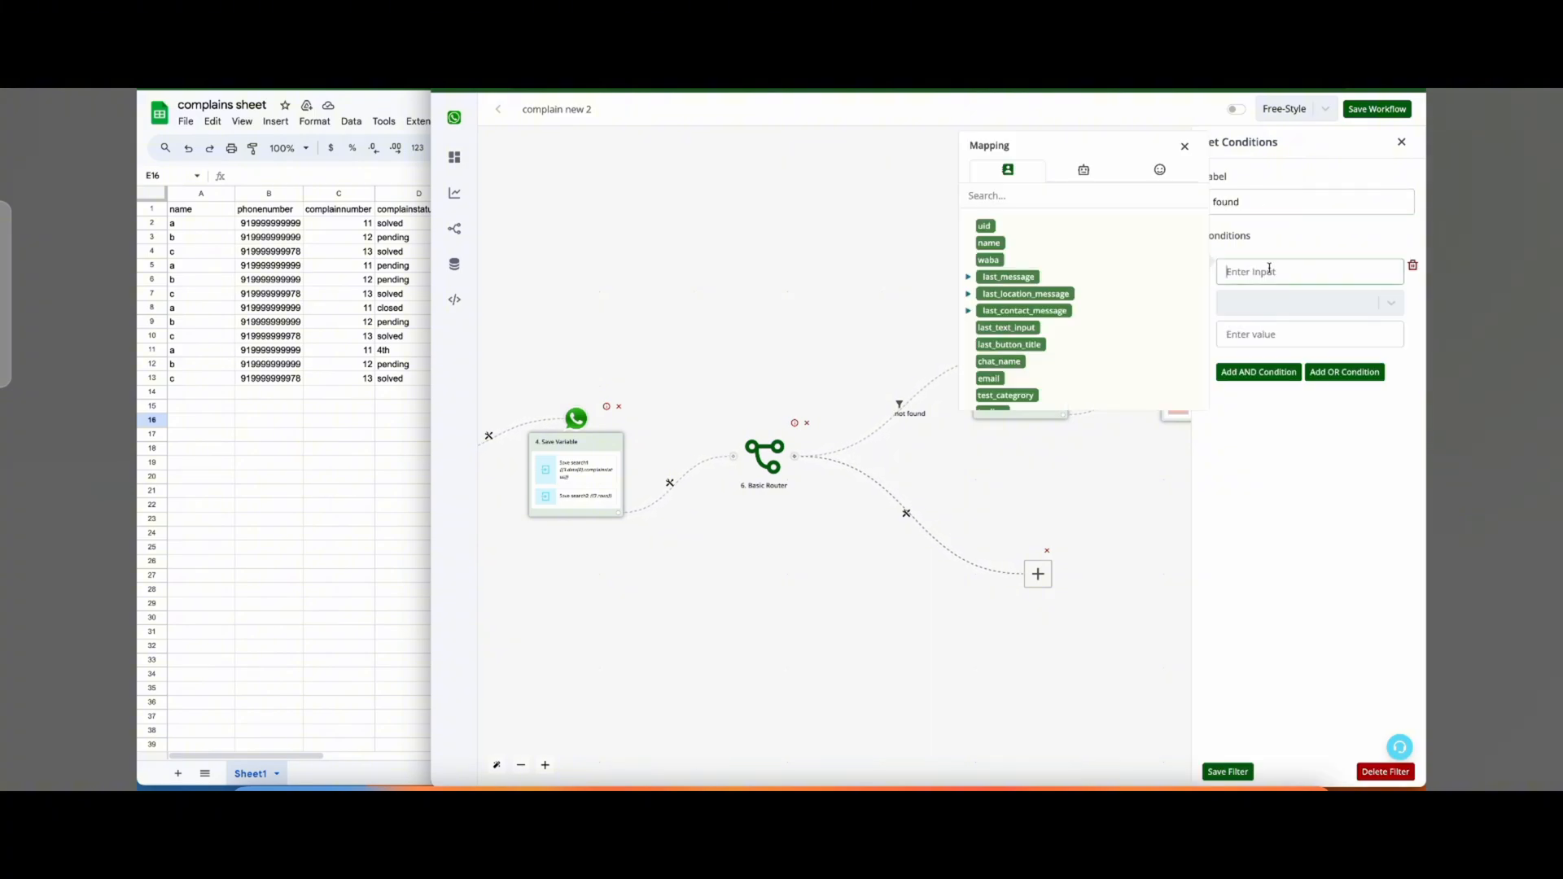
click(1087, 172)
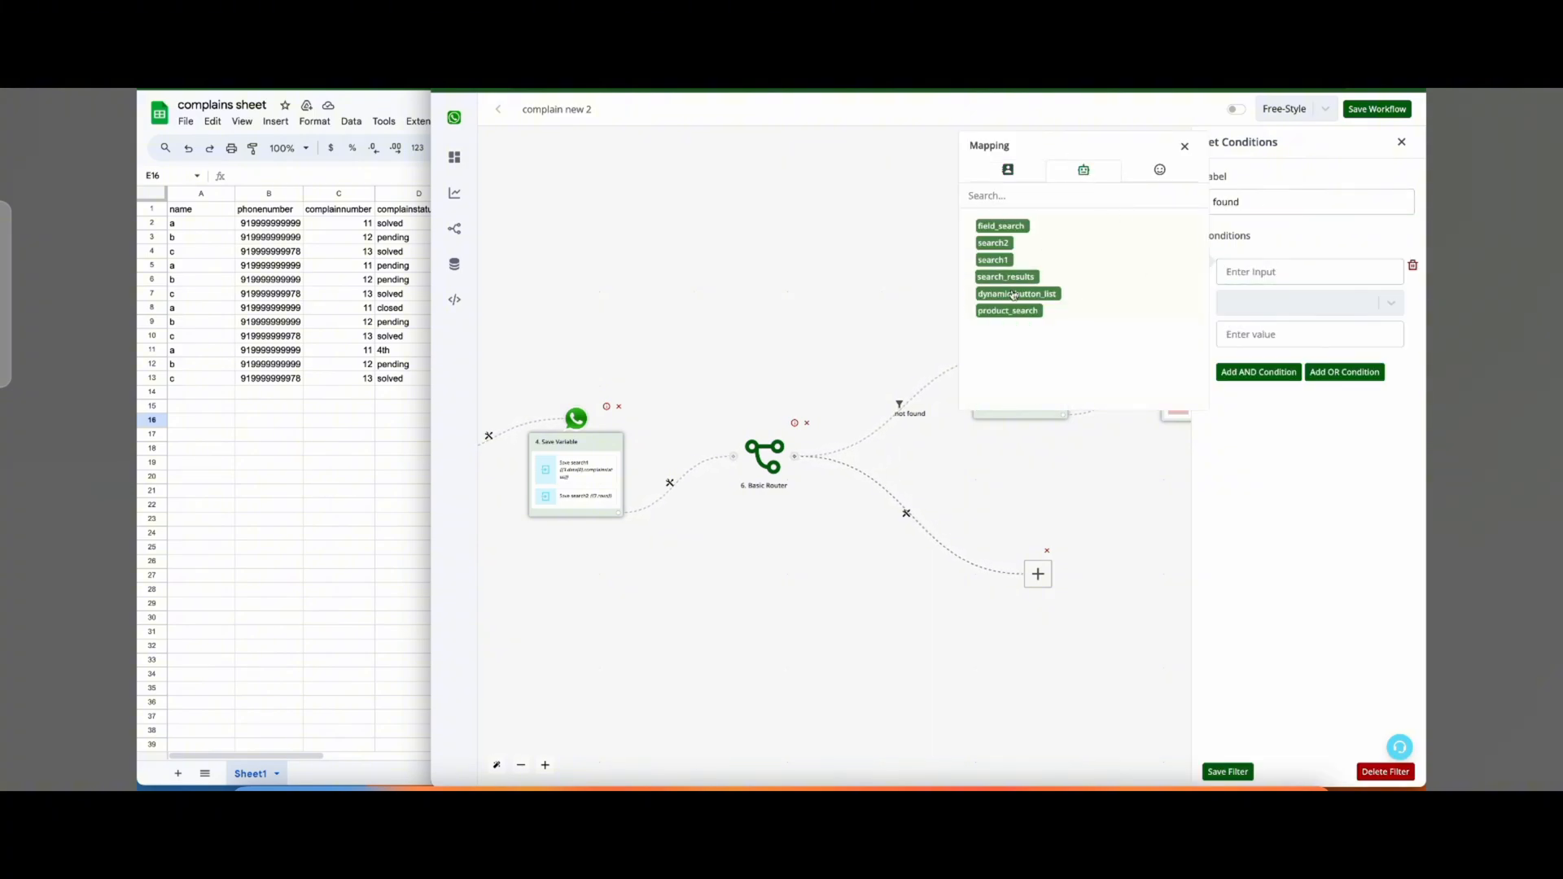
click(994, 243)
click(1001, 249)
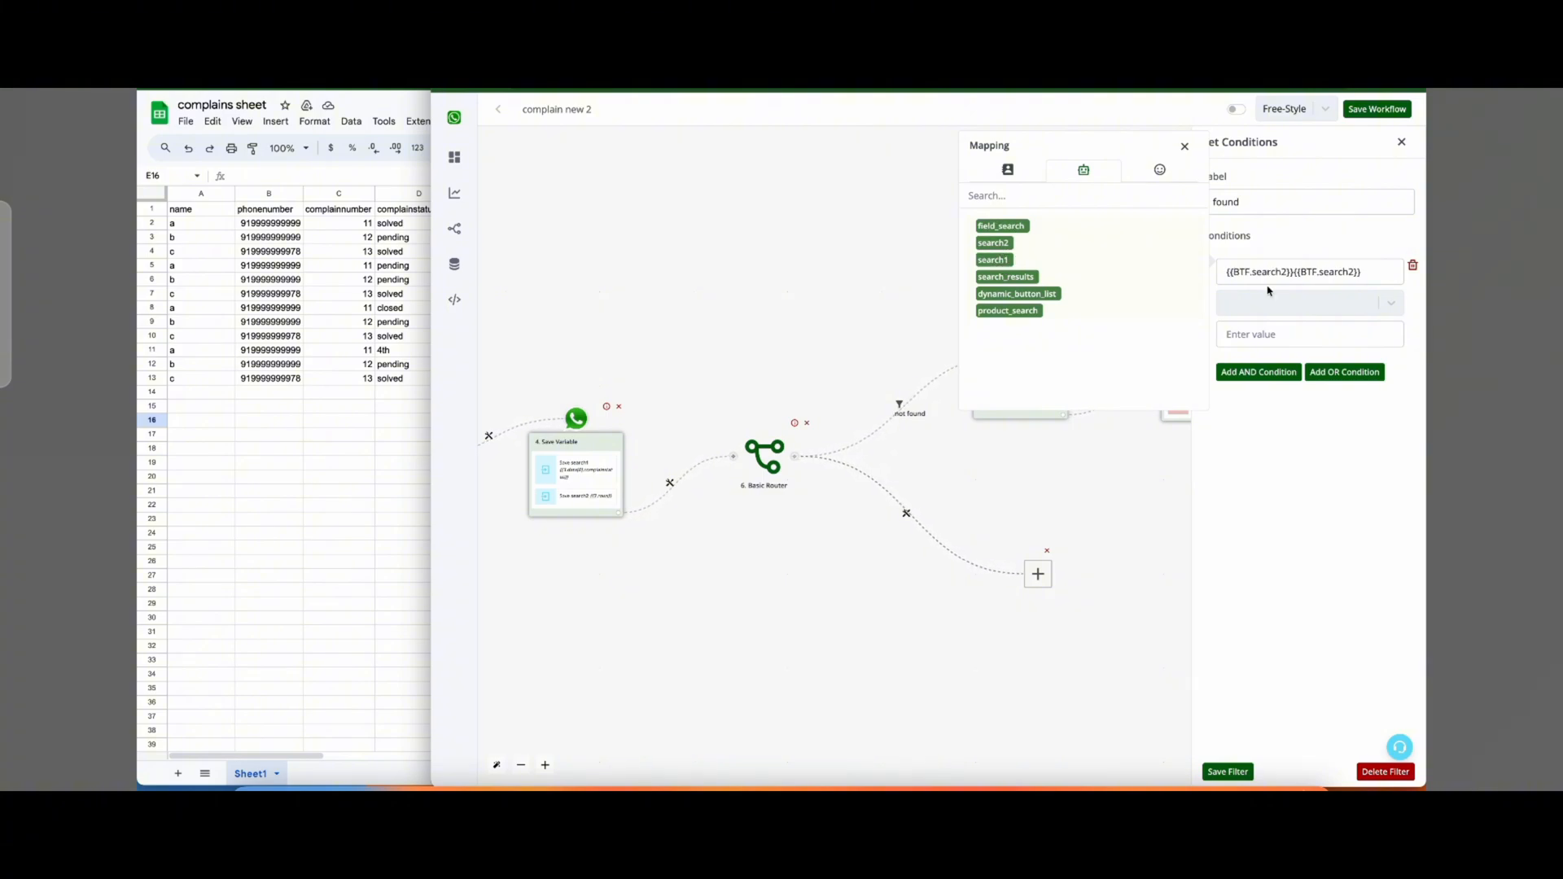
drag(1293, 271, 1411, 277)
key(BackSpace)
Set the "found" condition to the number operator "Not Equals to" with value 0 and save the filter.
click(1302, 302)
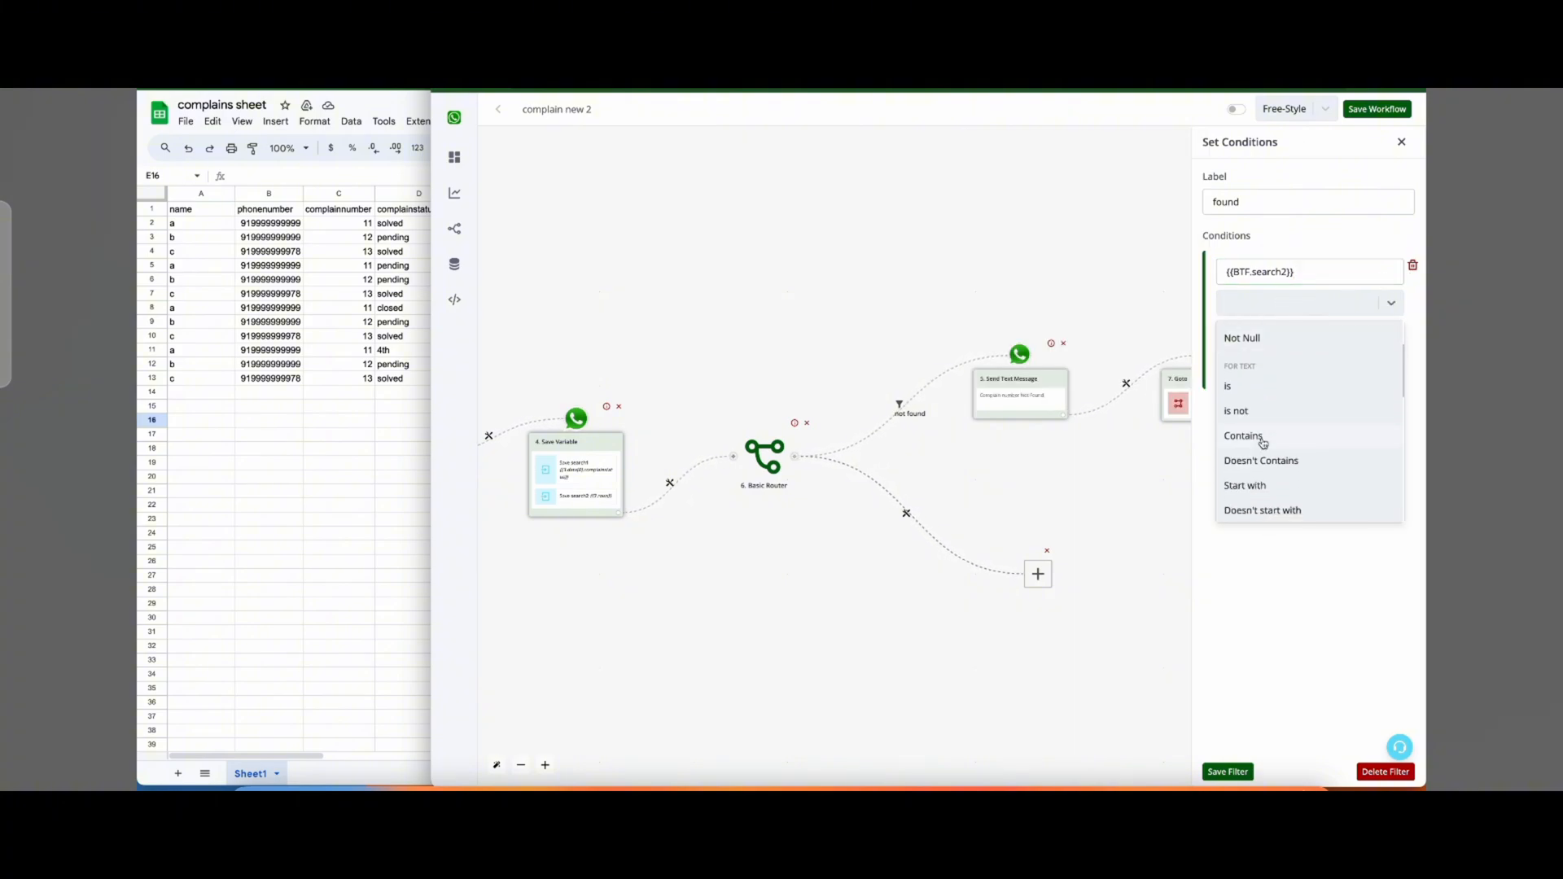
scroll(1263, 431, down, 5)
scroll(1264, 414, down, 2)
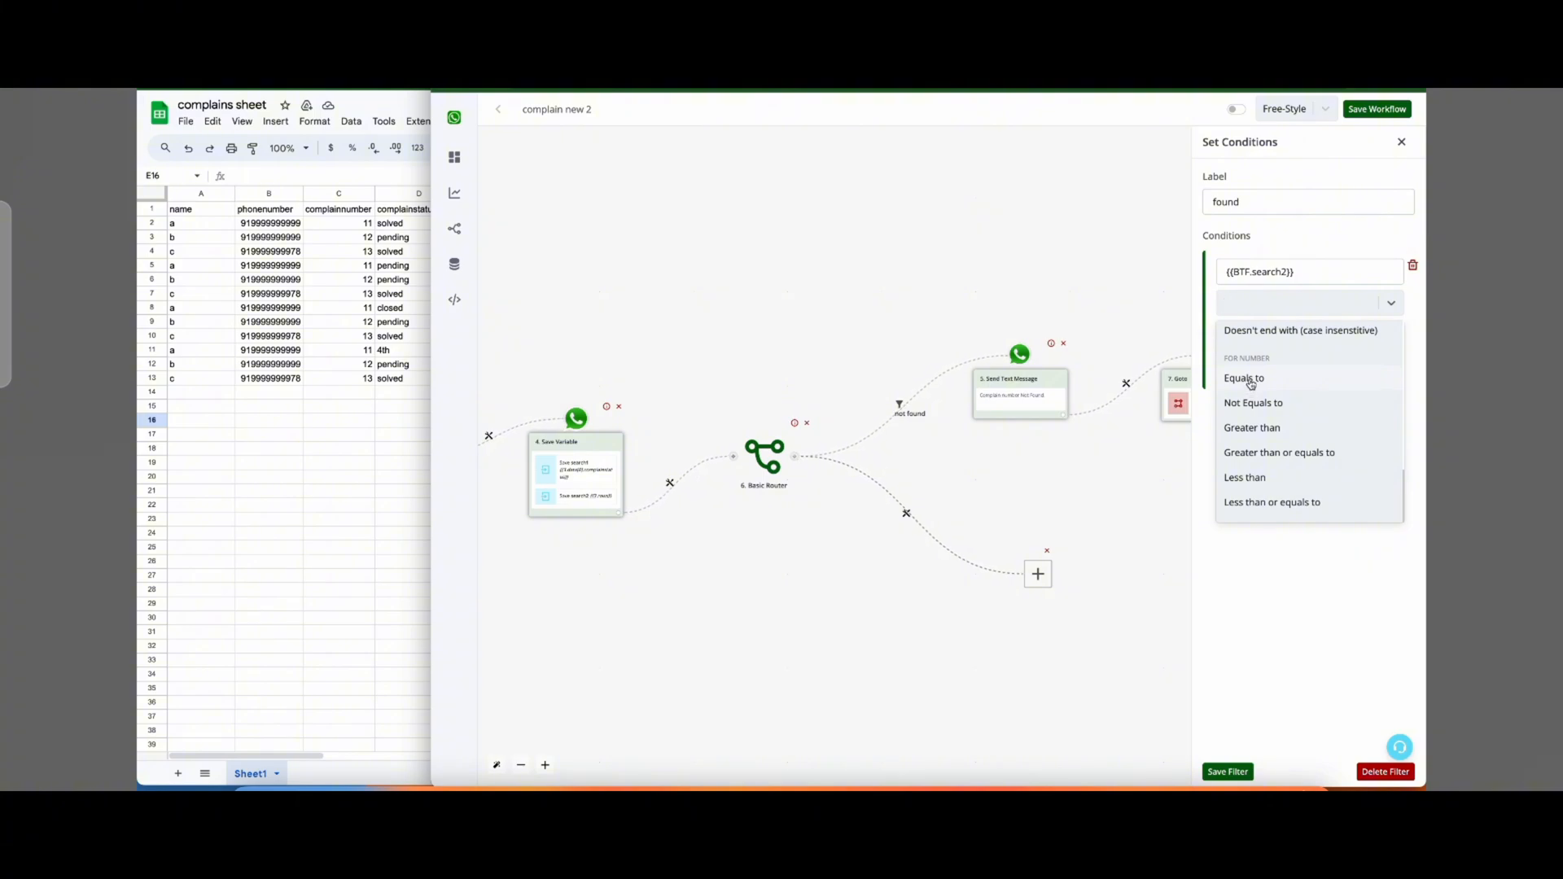
click(1256, 407)
click(1267, 334)
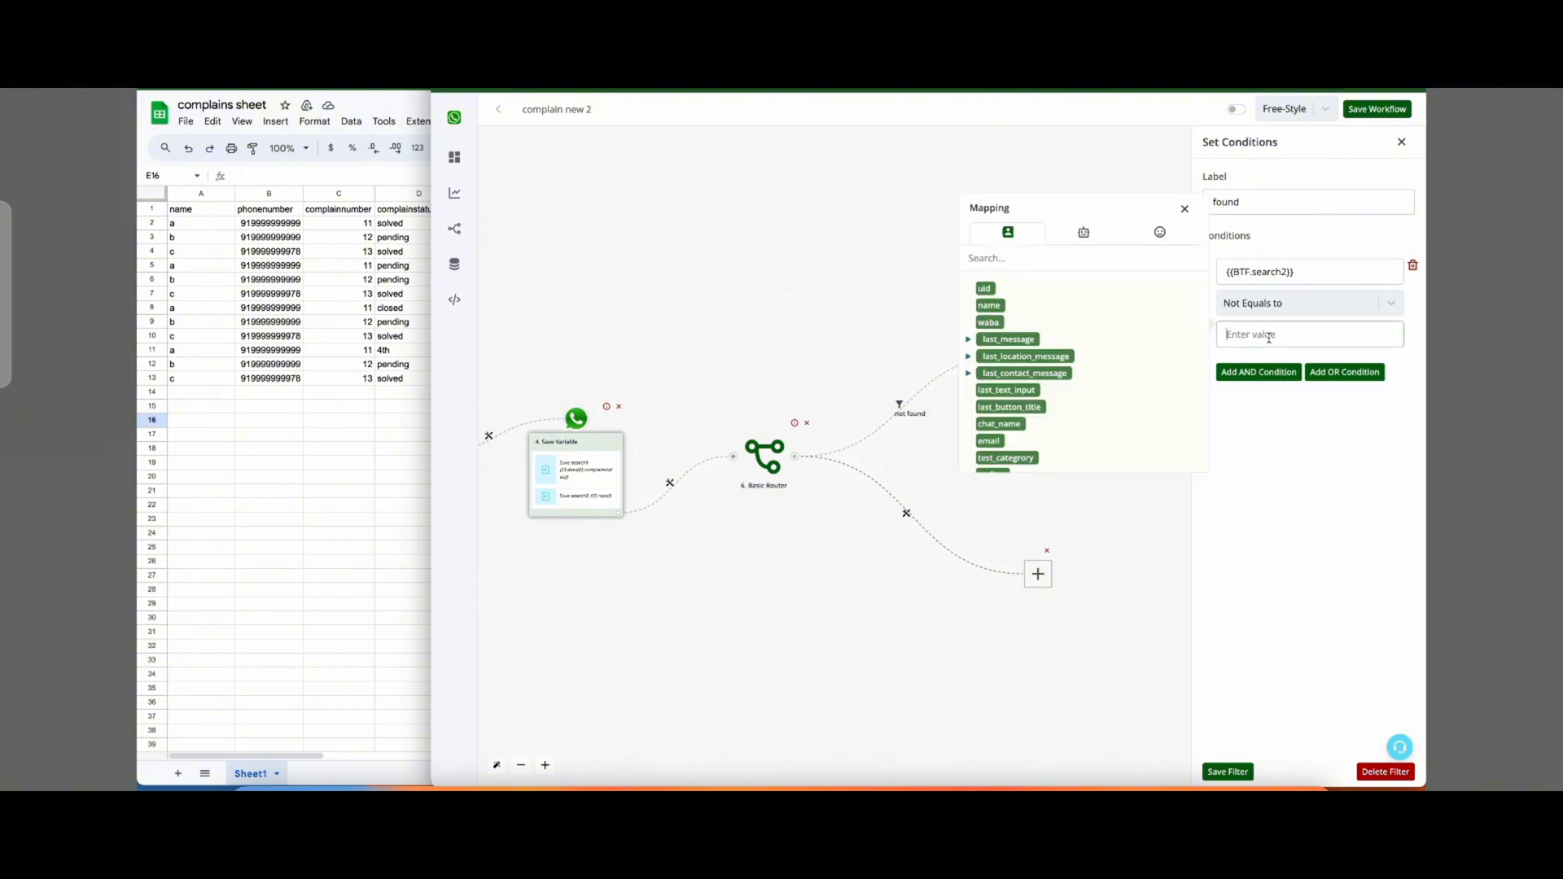
text(0)
click(1225, 771)
click(903, 401)
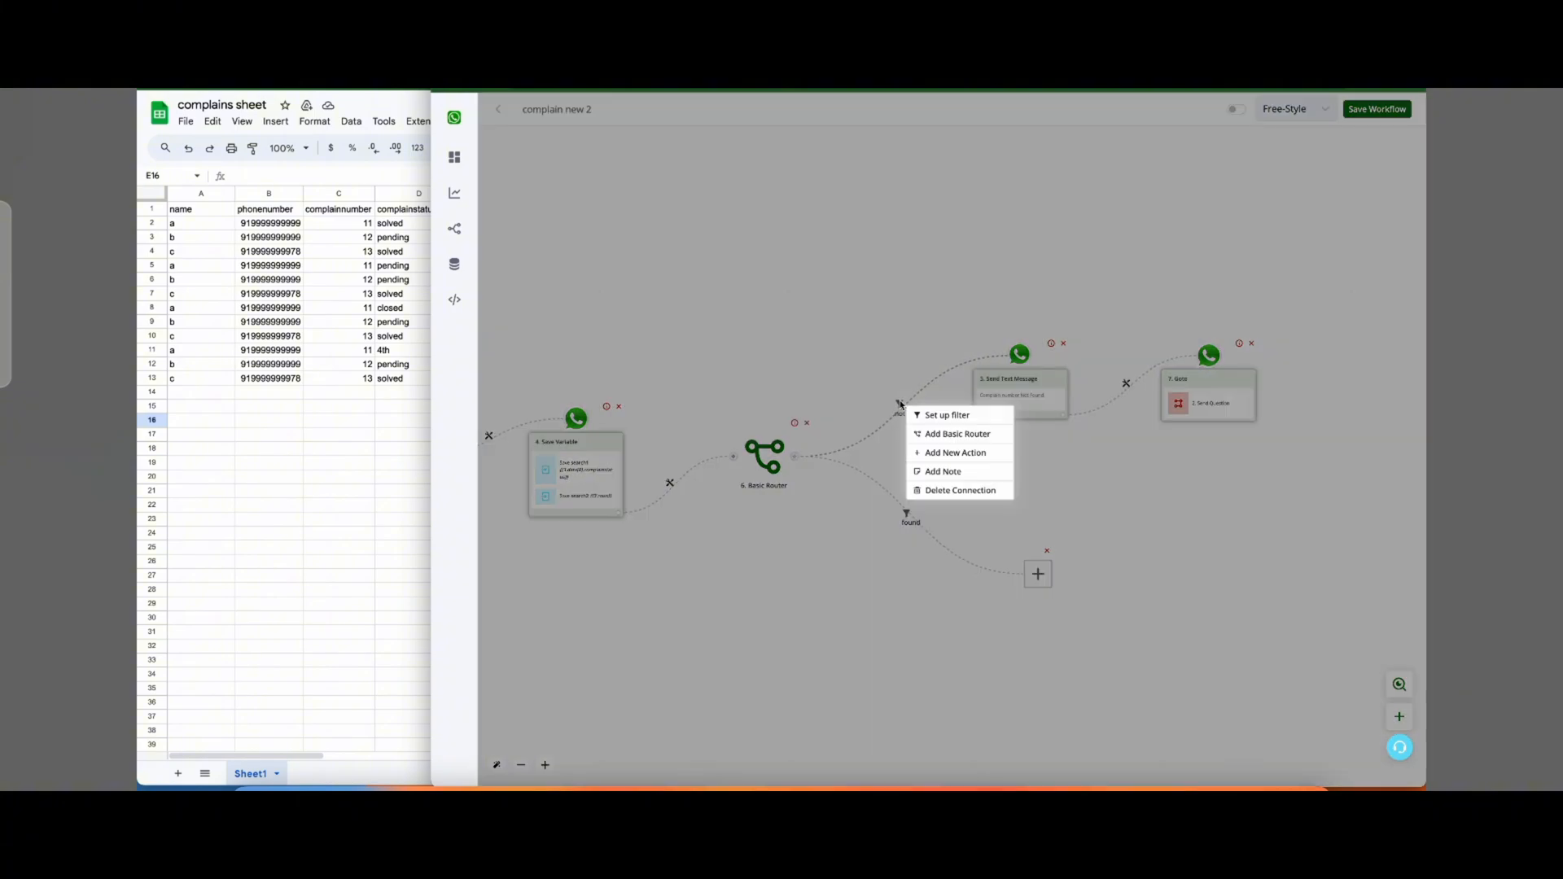
click(928, 432)
scroll(924, 422, up, 4)
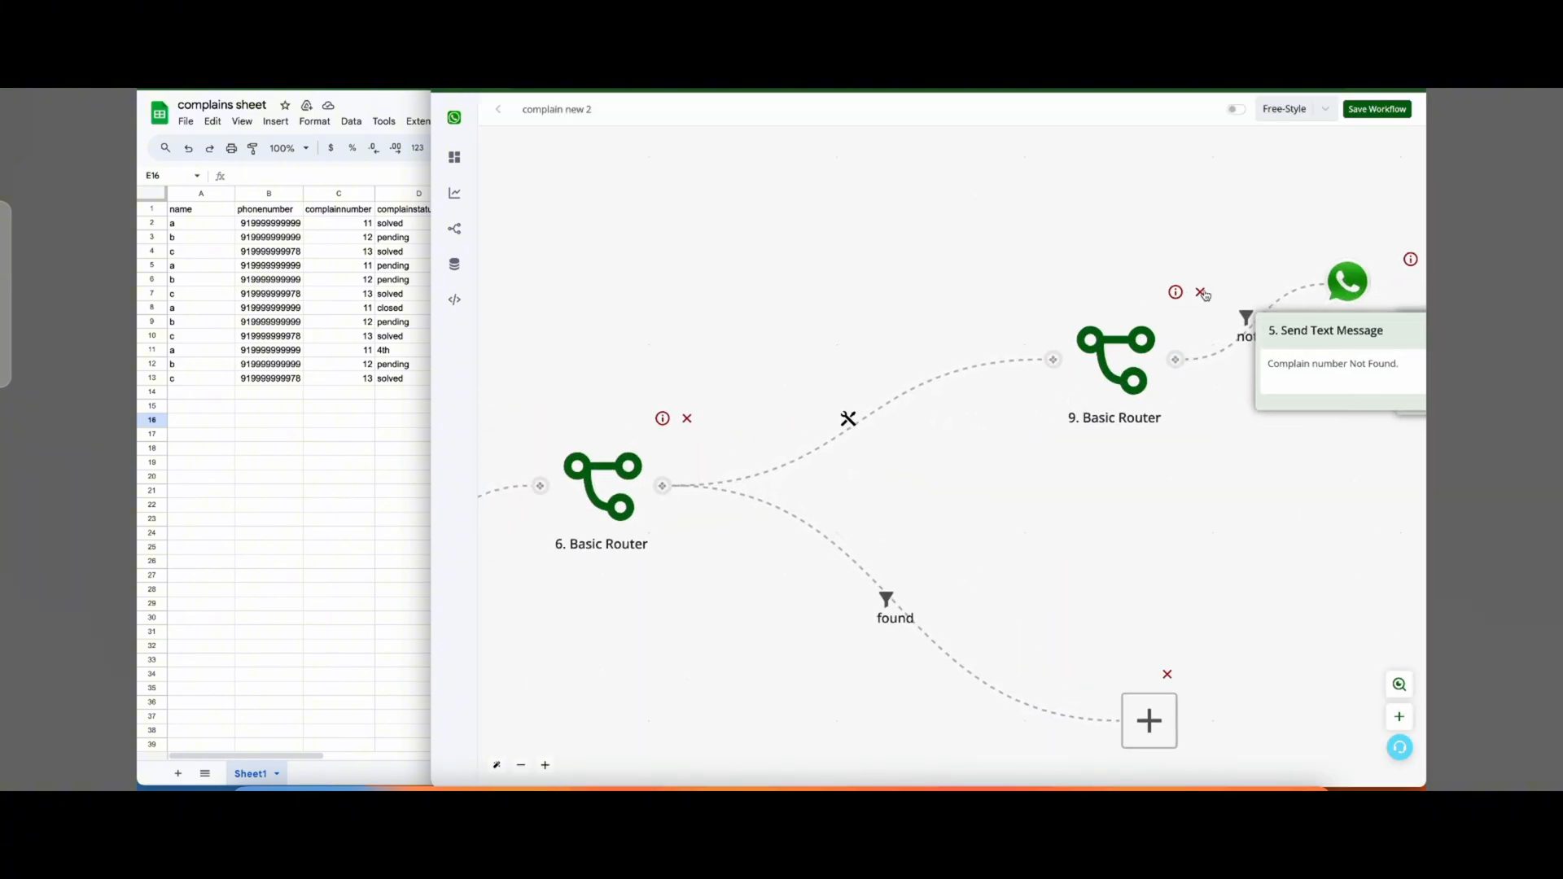
click(1201, 293)
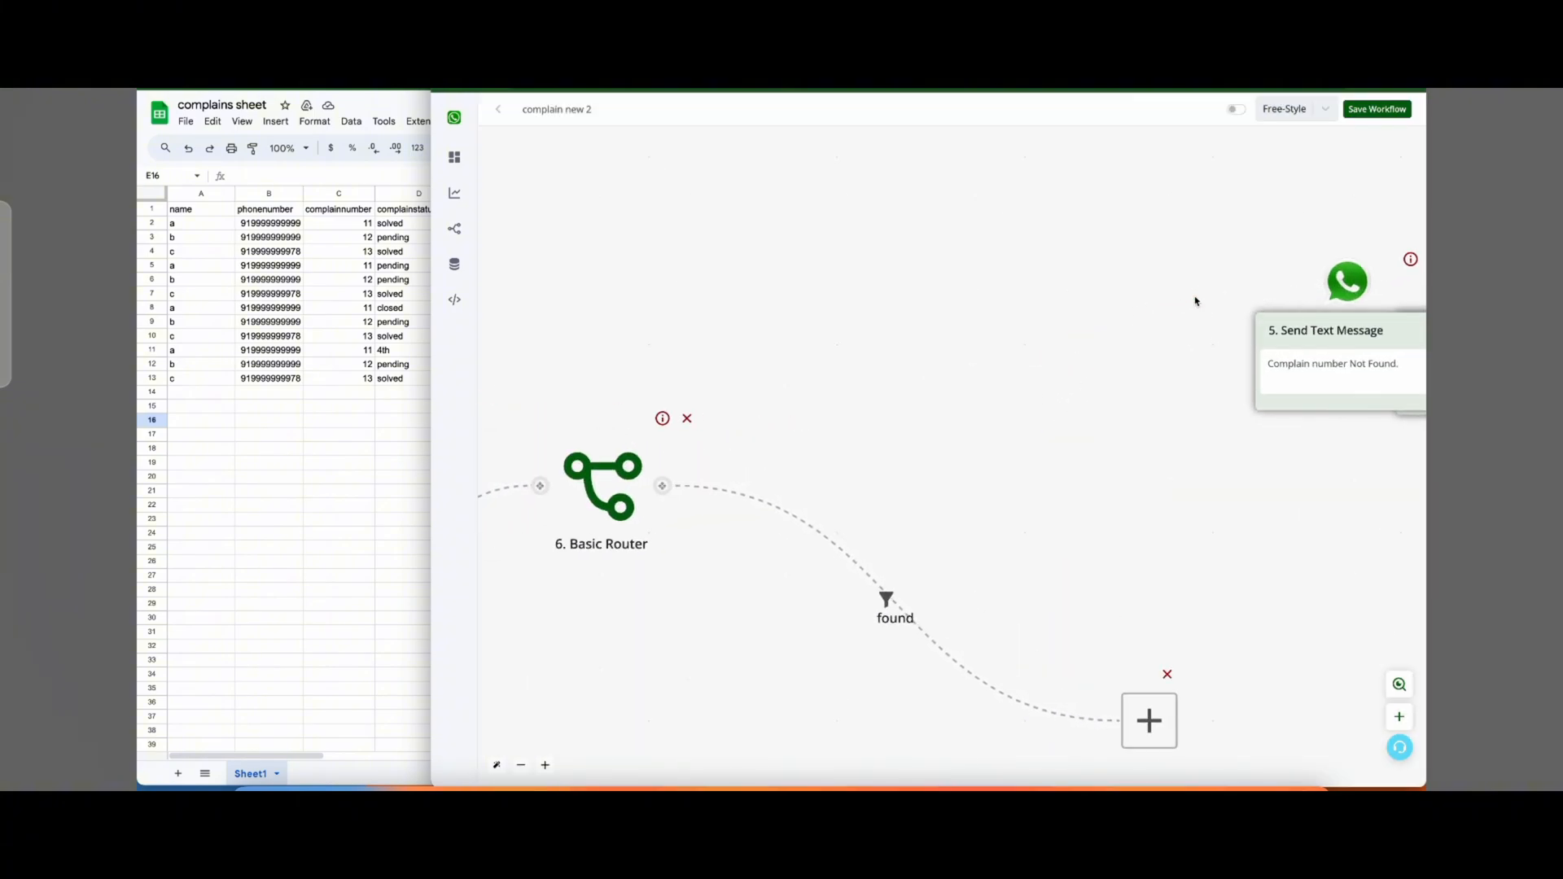
drag(665, 486, 1345, 281)
Change the "not found" filter's operator to the number option "Equals to", save it, and move the Send Text Message block closer to the router.
click(989, 380)
click(1034, 394)
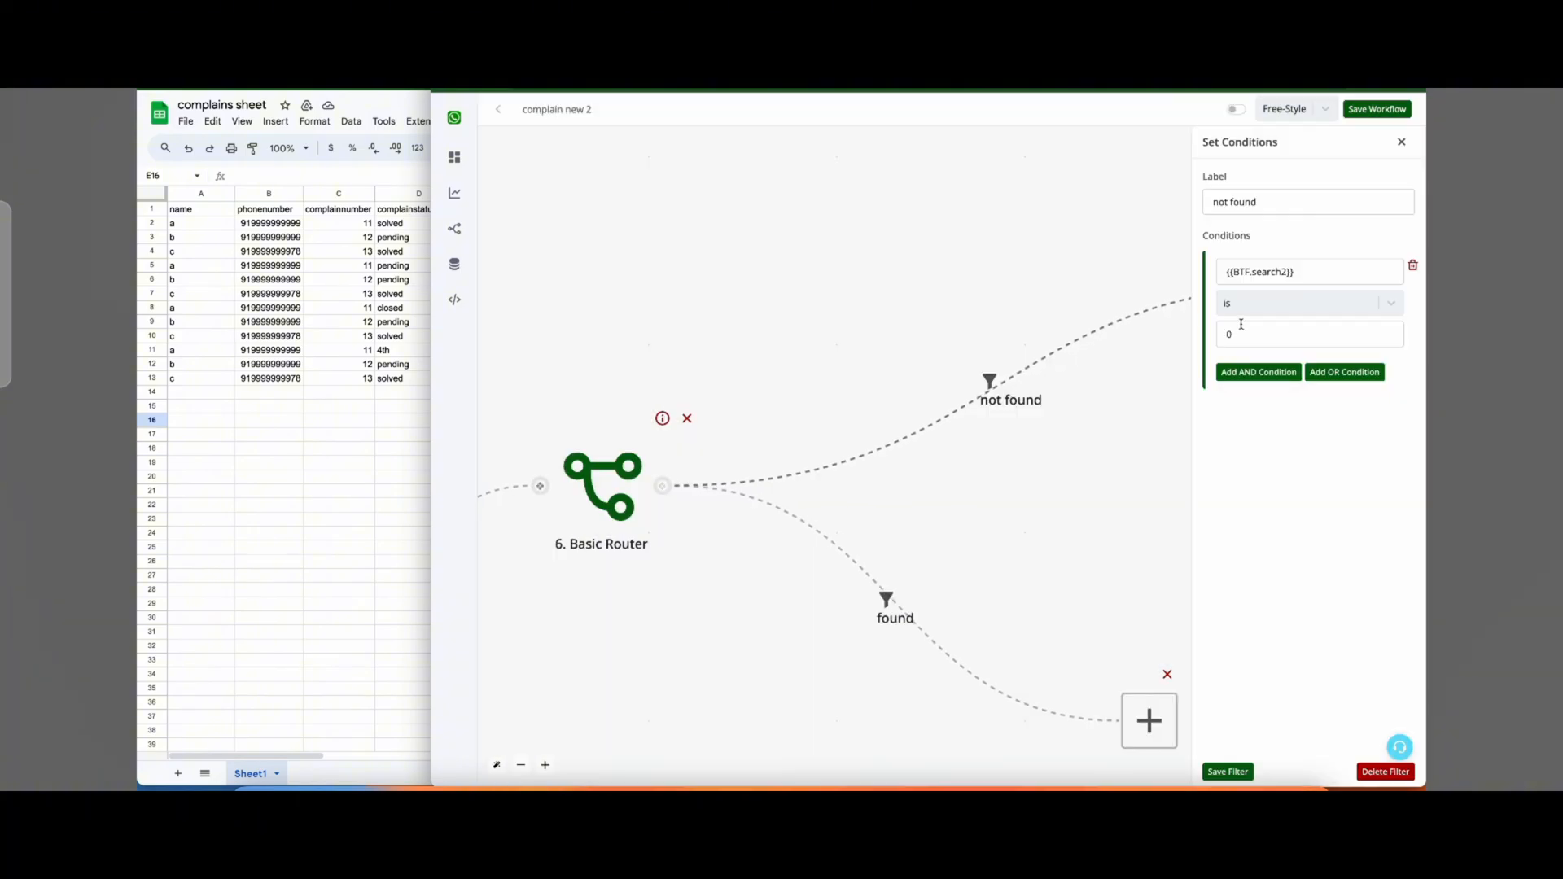
click(1281, 301)
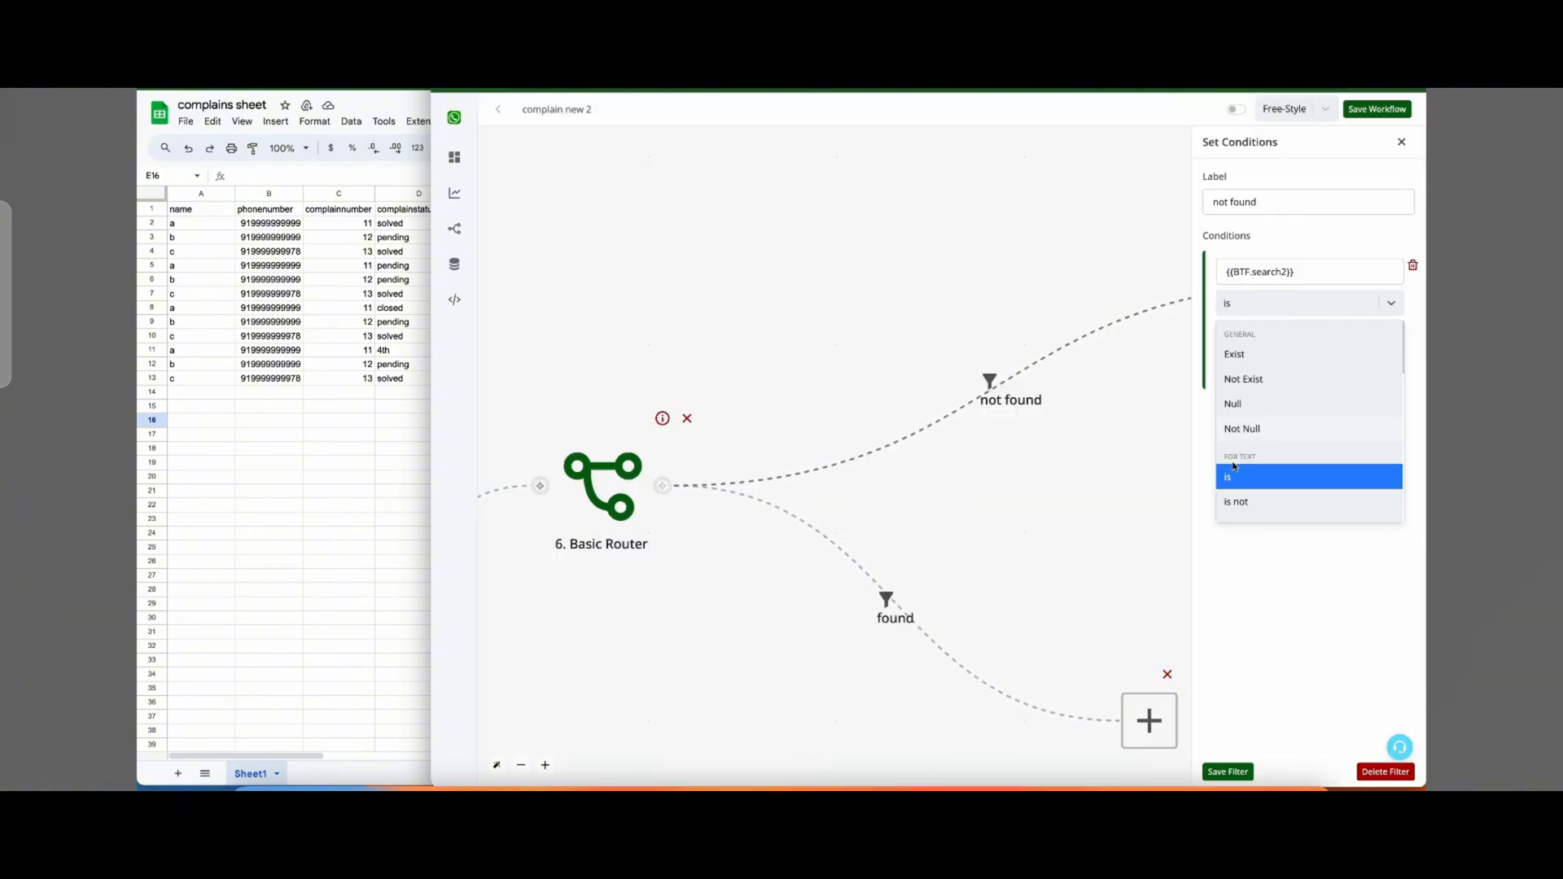
scroll(1242, 465, down, 1)
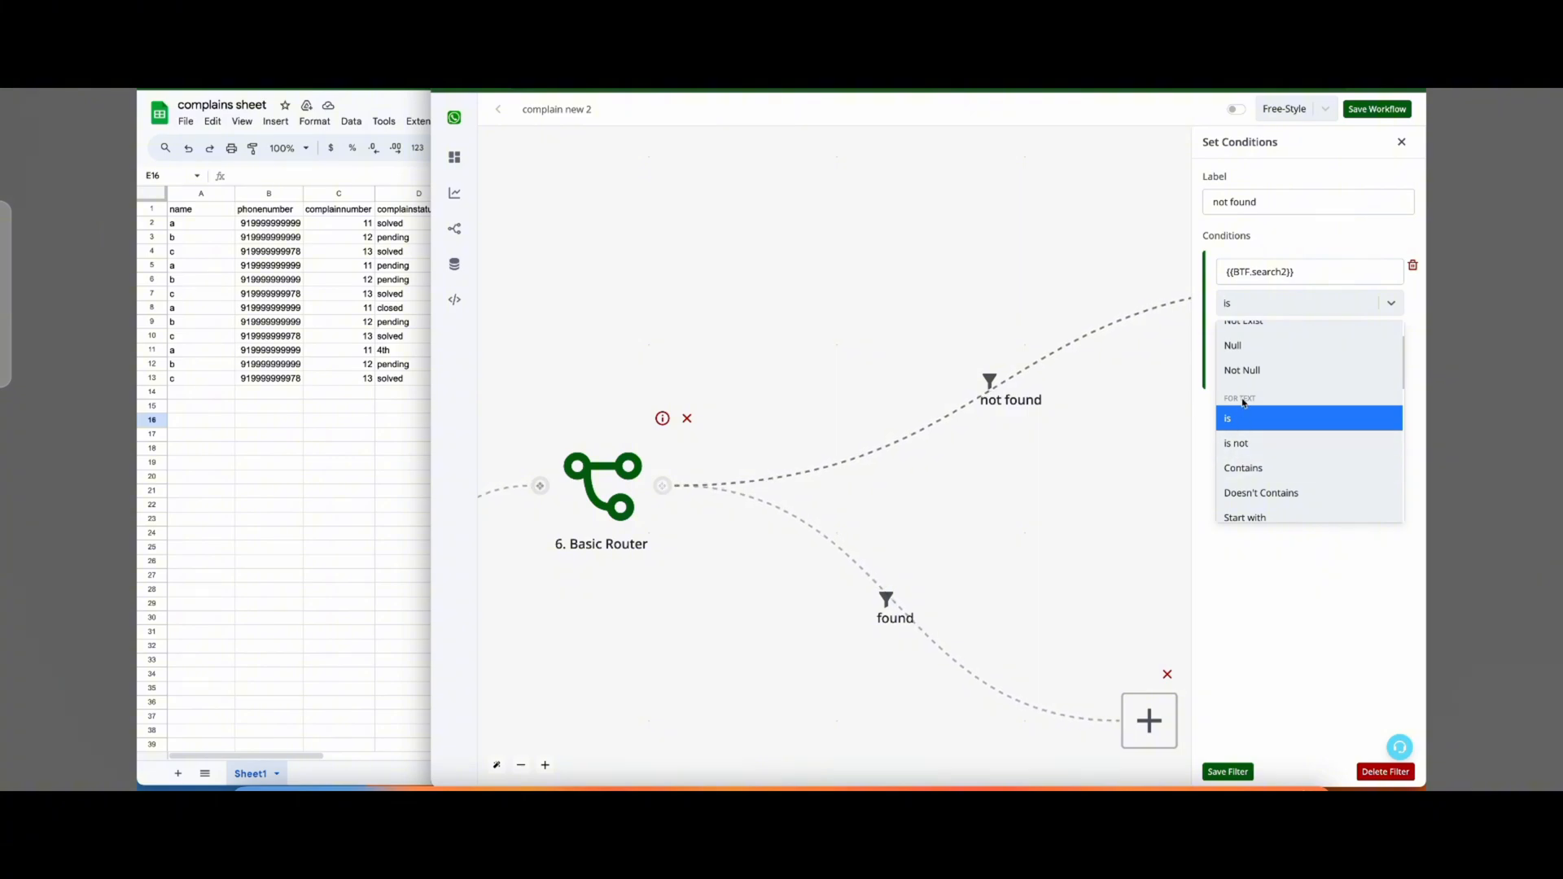
scroll(1243, 402, down, 5)
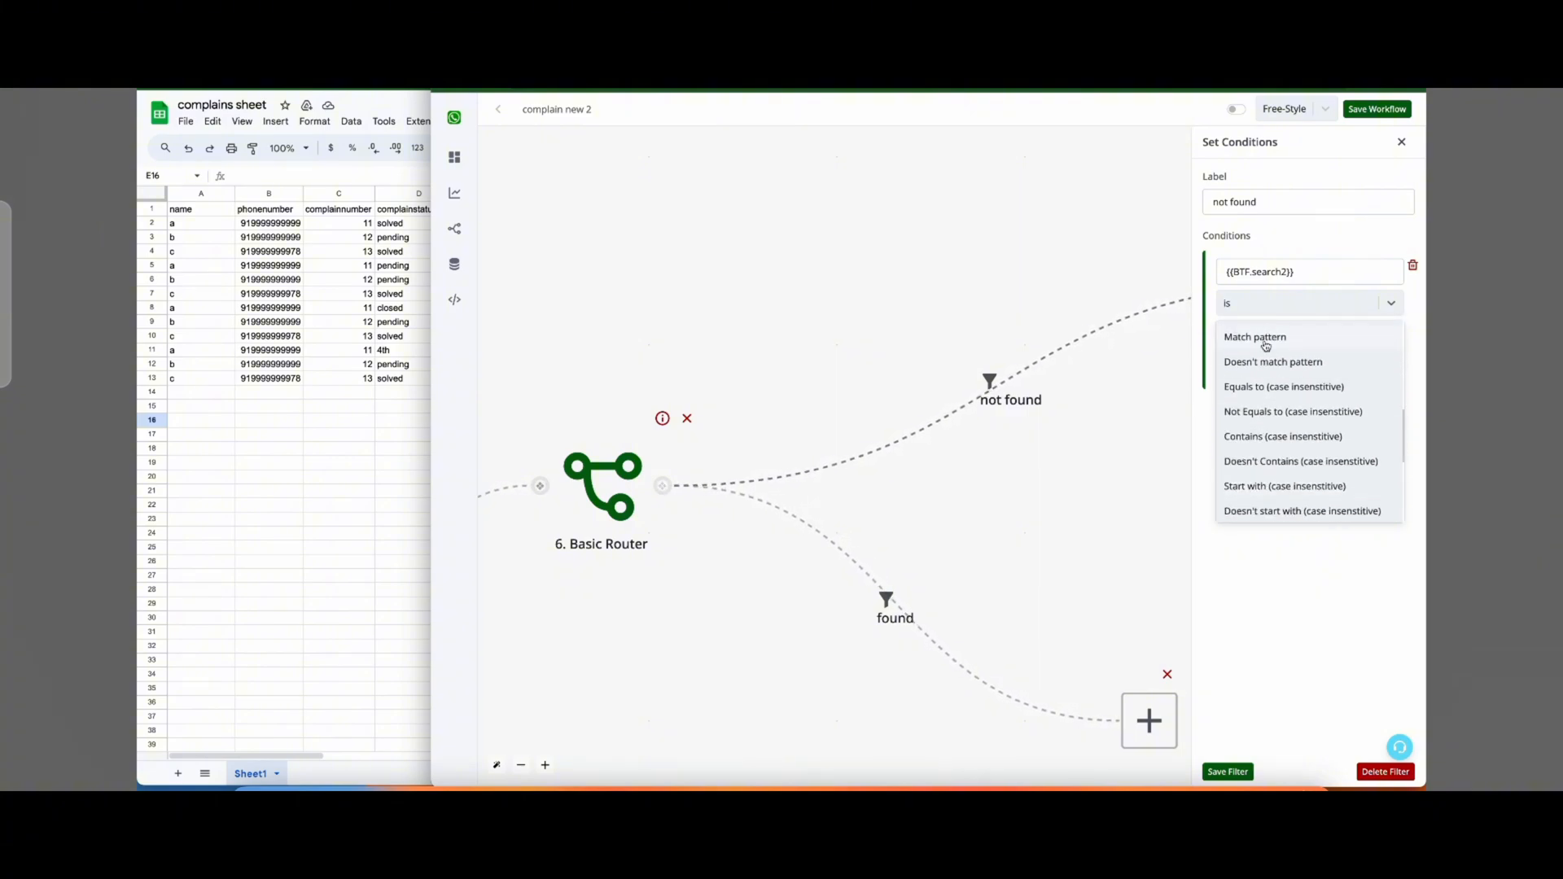
scroll(1267, 391, down, 4)
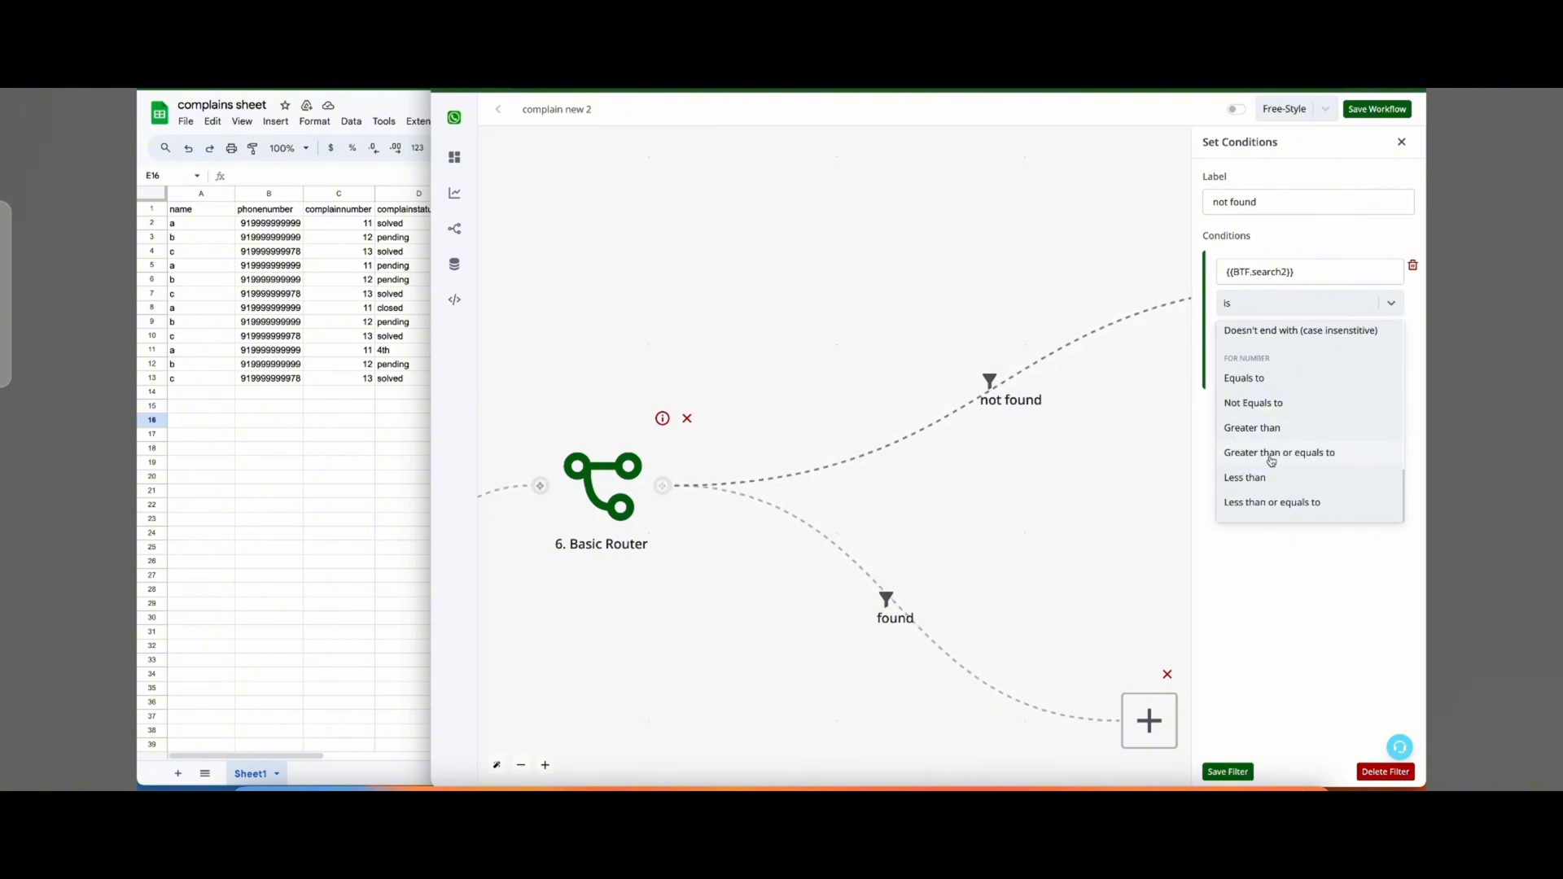
click(1254, 379)
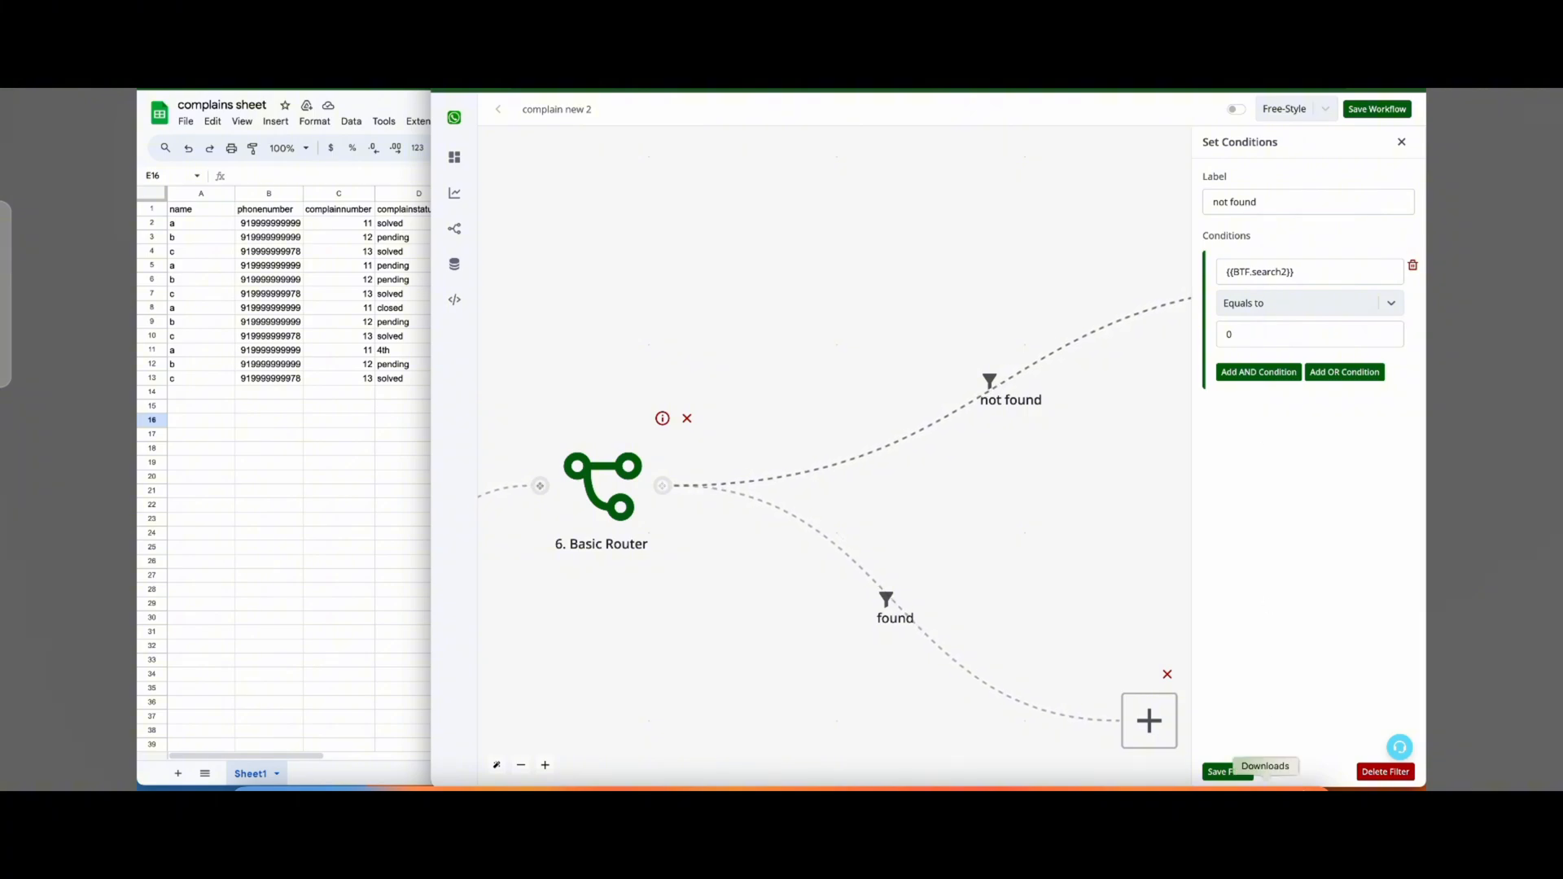
click(1225, 771)
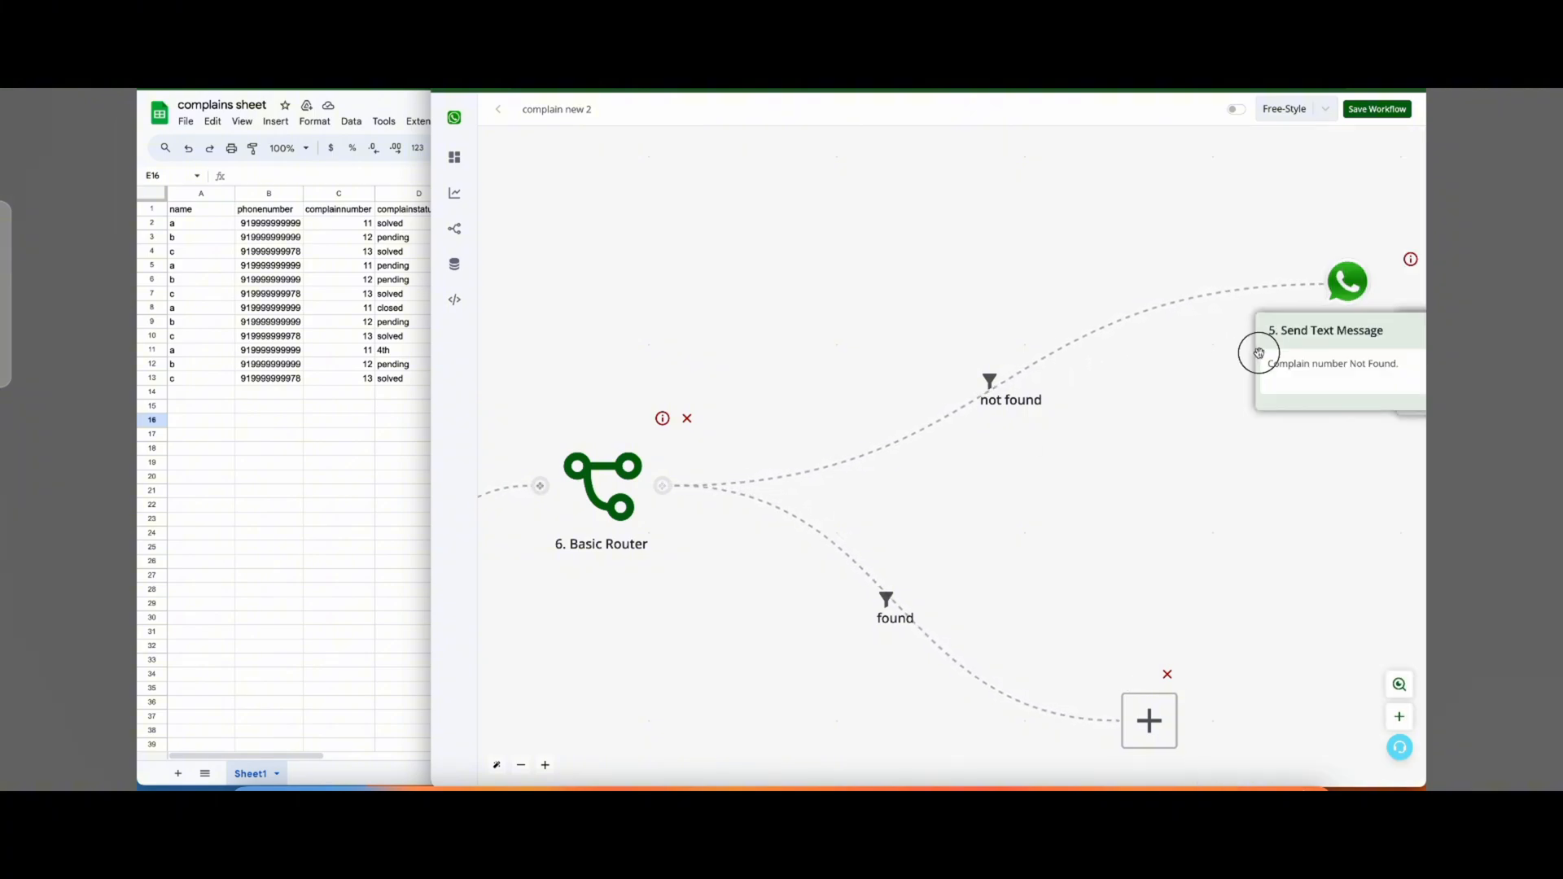
drag(1258, 353, 1055, 340)
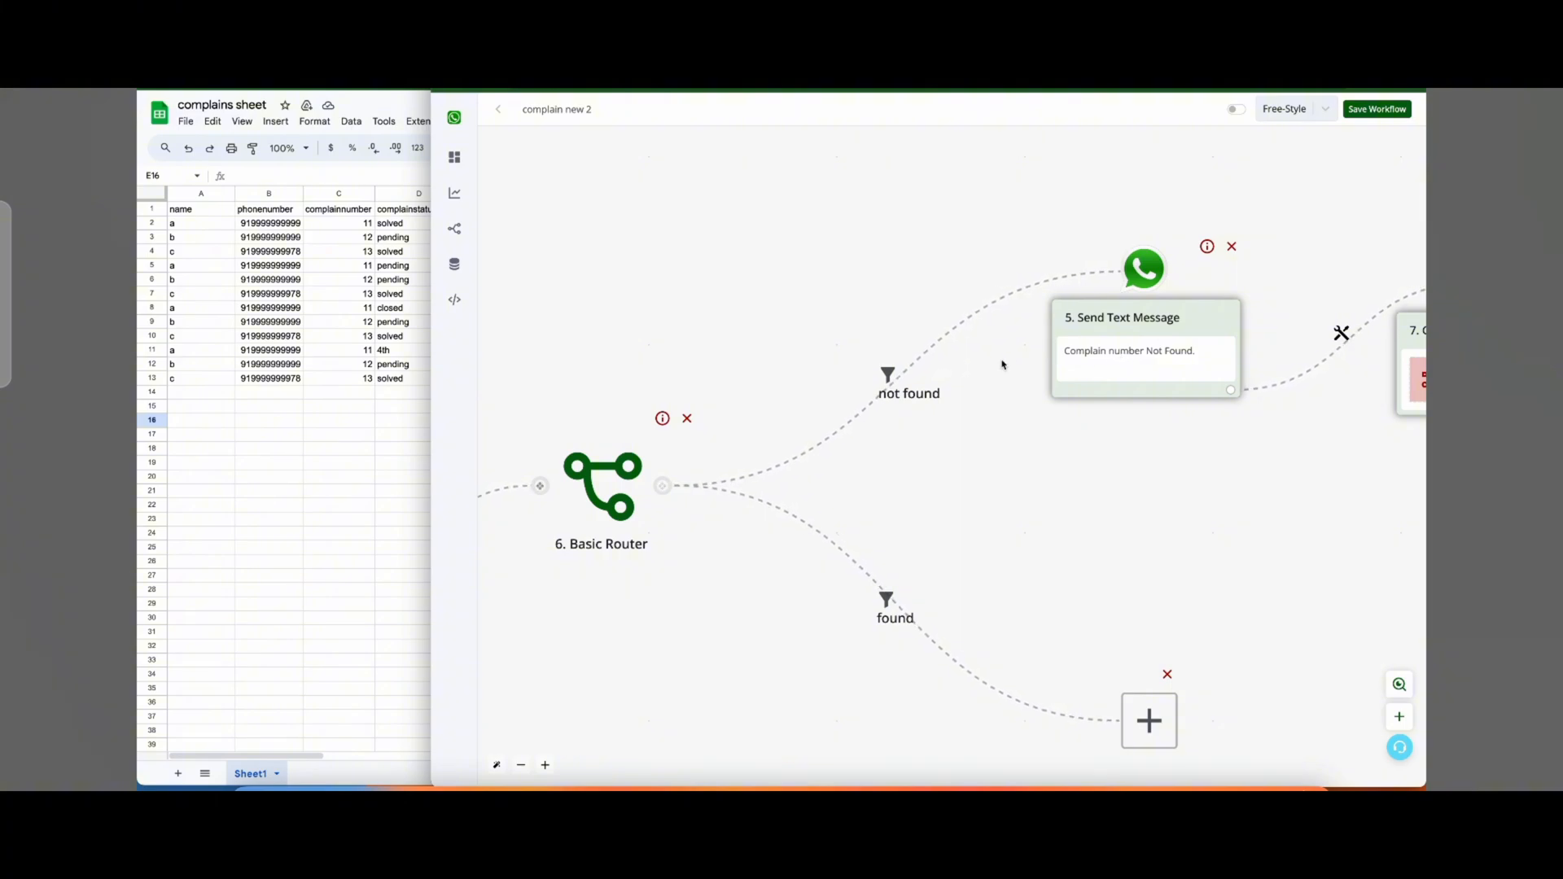
Add a Send Message block of the text type at the end of the "found" branch.
drag(1217, 459, 1180, 447)
drag(1127, 502, 945, 489)
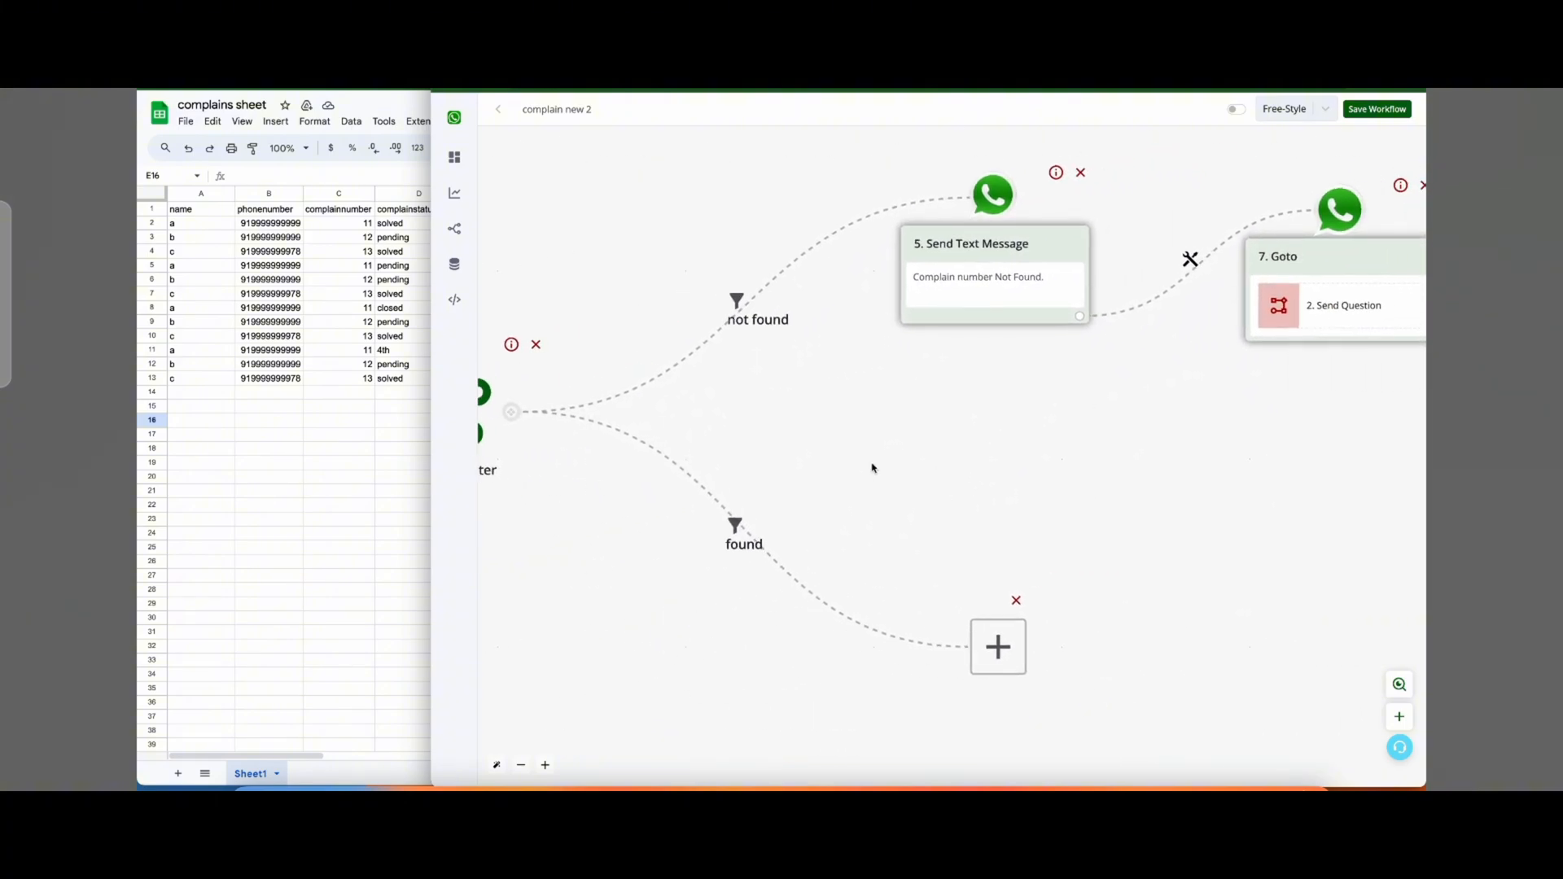
click(981, 641)
click(1281, 228)
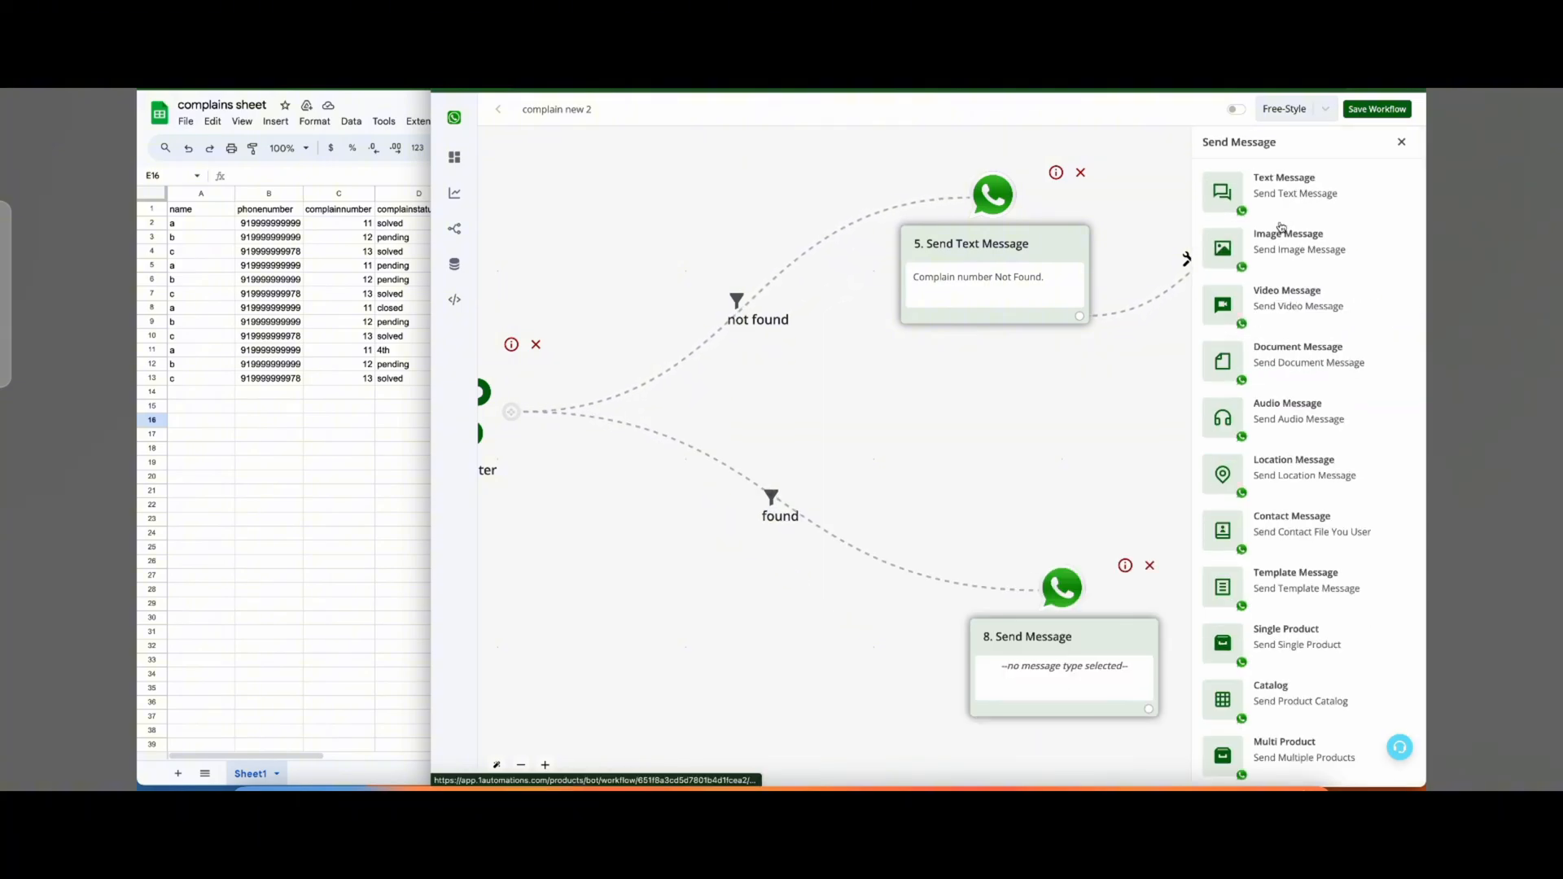
click(1280, 197)
click(1264, 248)
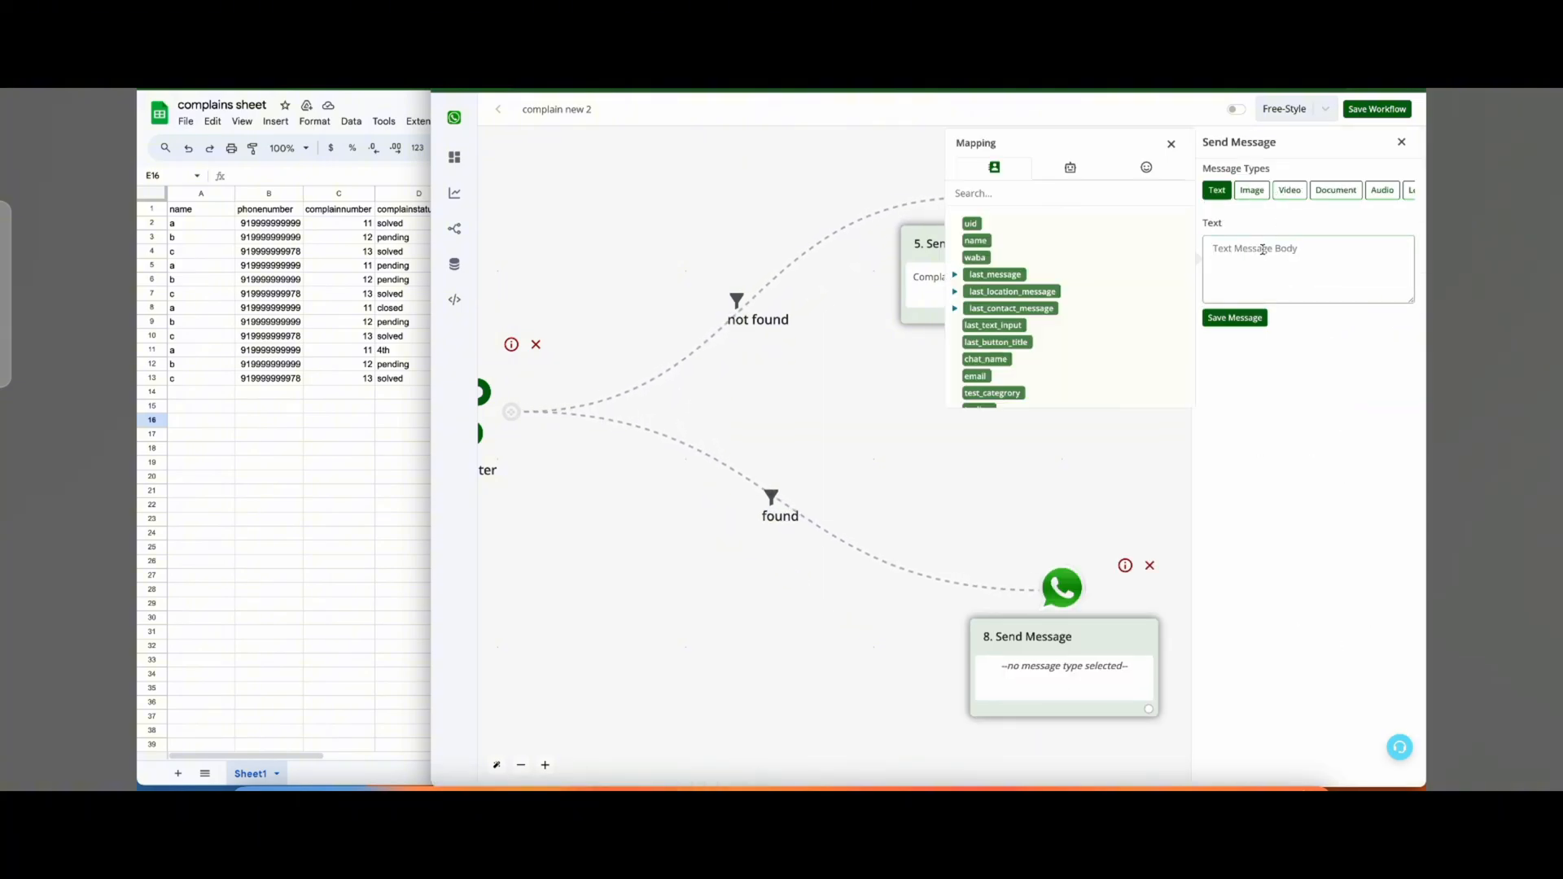
Write the found reply "Your Complain Status is" followed by the search1 bot field, and save the message.
text(Your Complain Status is)
click(1070, 167)
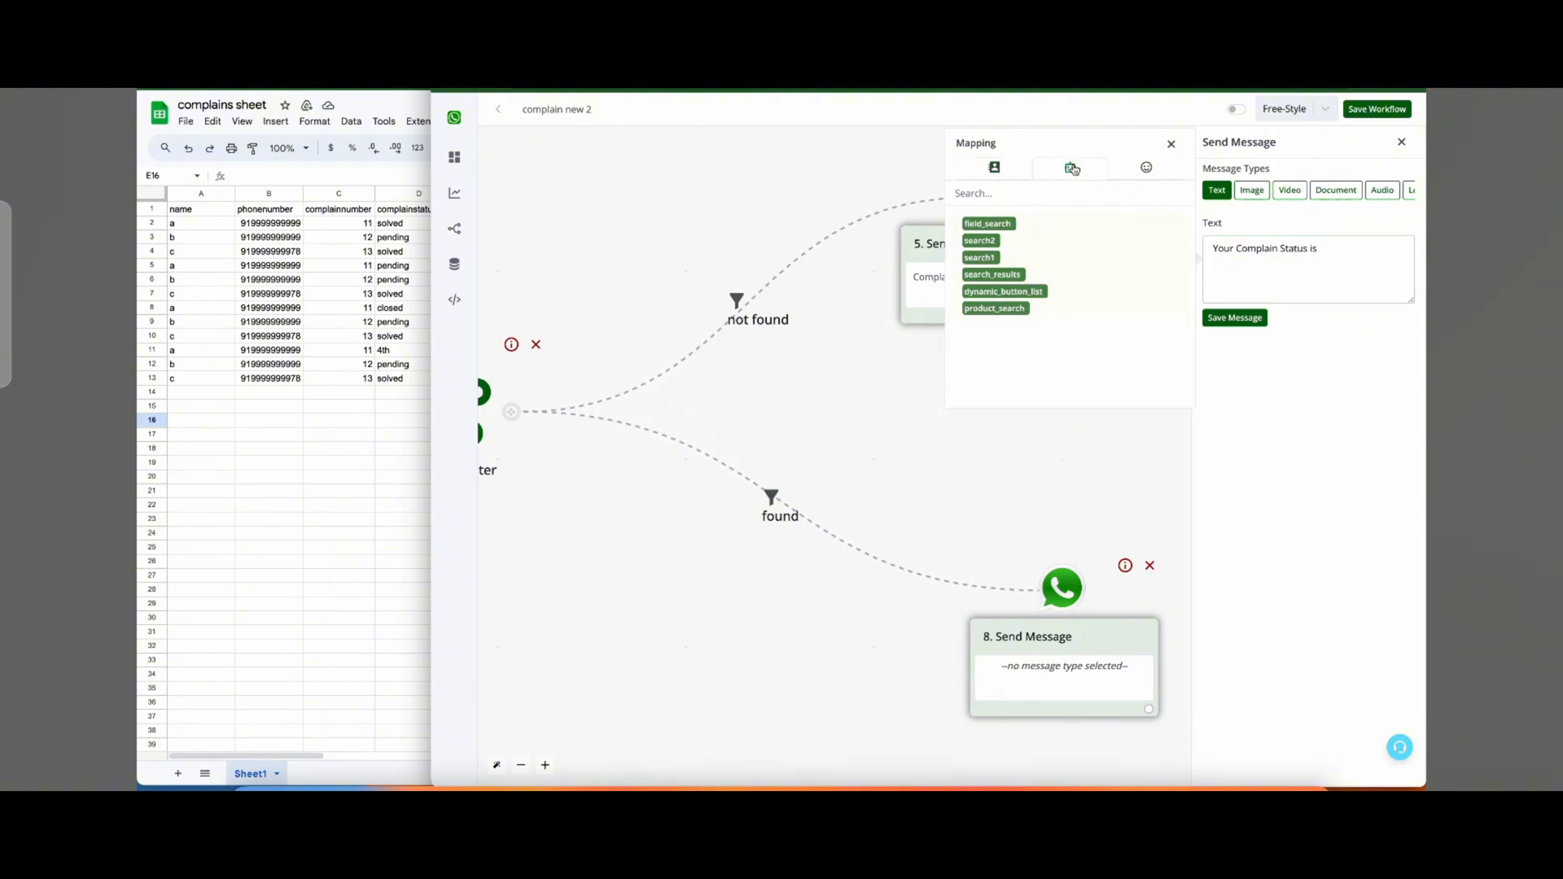
click(981, 257)
drag(1323, 248, 1386, 249)
drag(584, 626, 1002, 627)
drag(843, 618, 1092, 635)
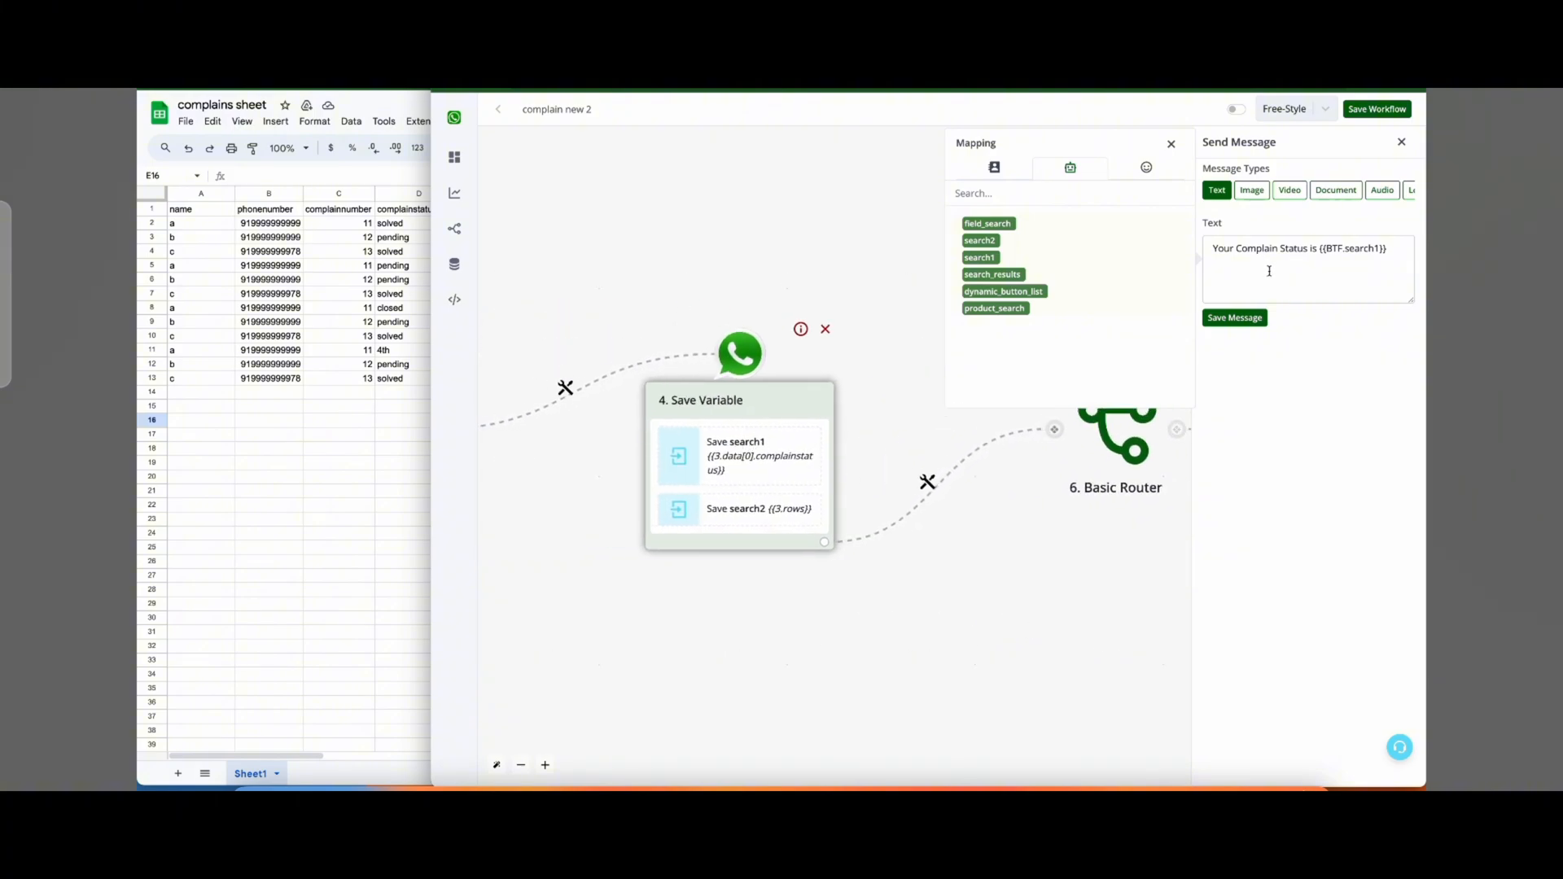
click(1388, 249)
click(1245, 318)
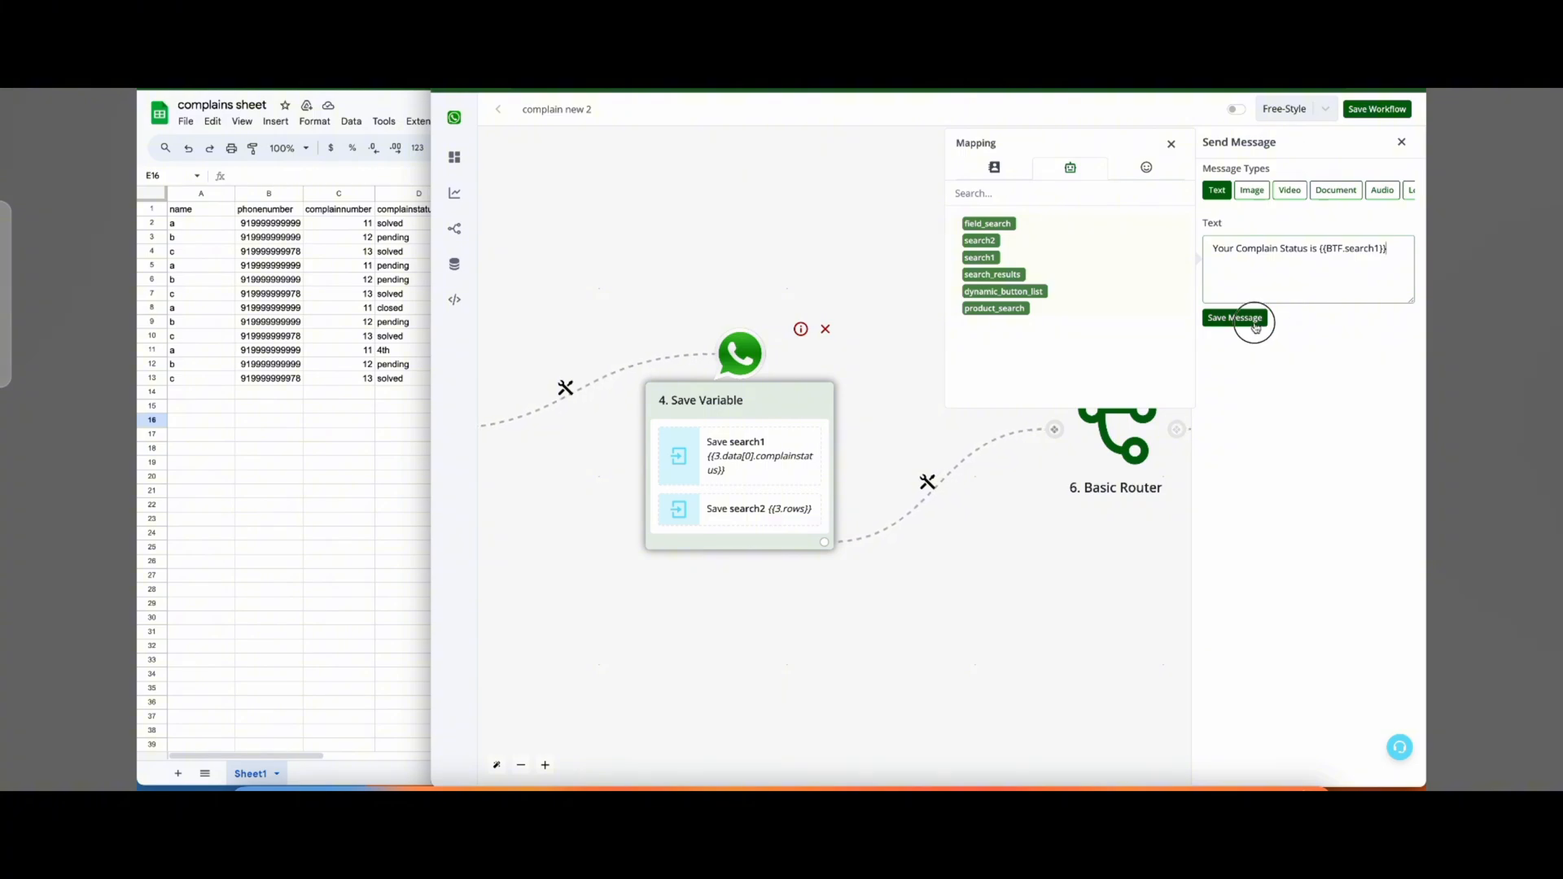
scroll(1047, 600, down, 5)
drag(1003, 637, 1069, 546)
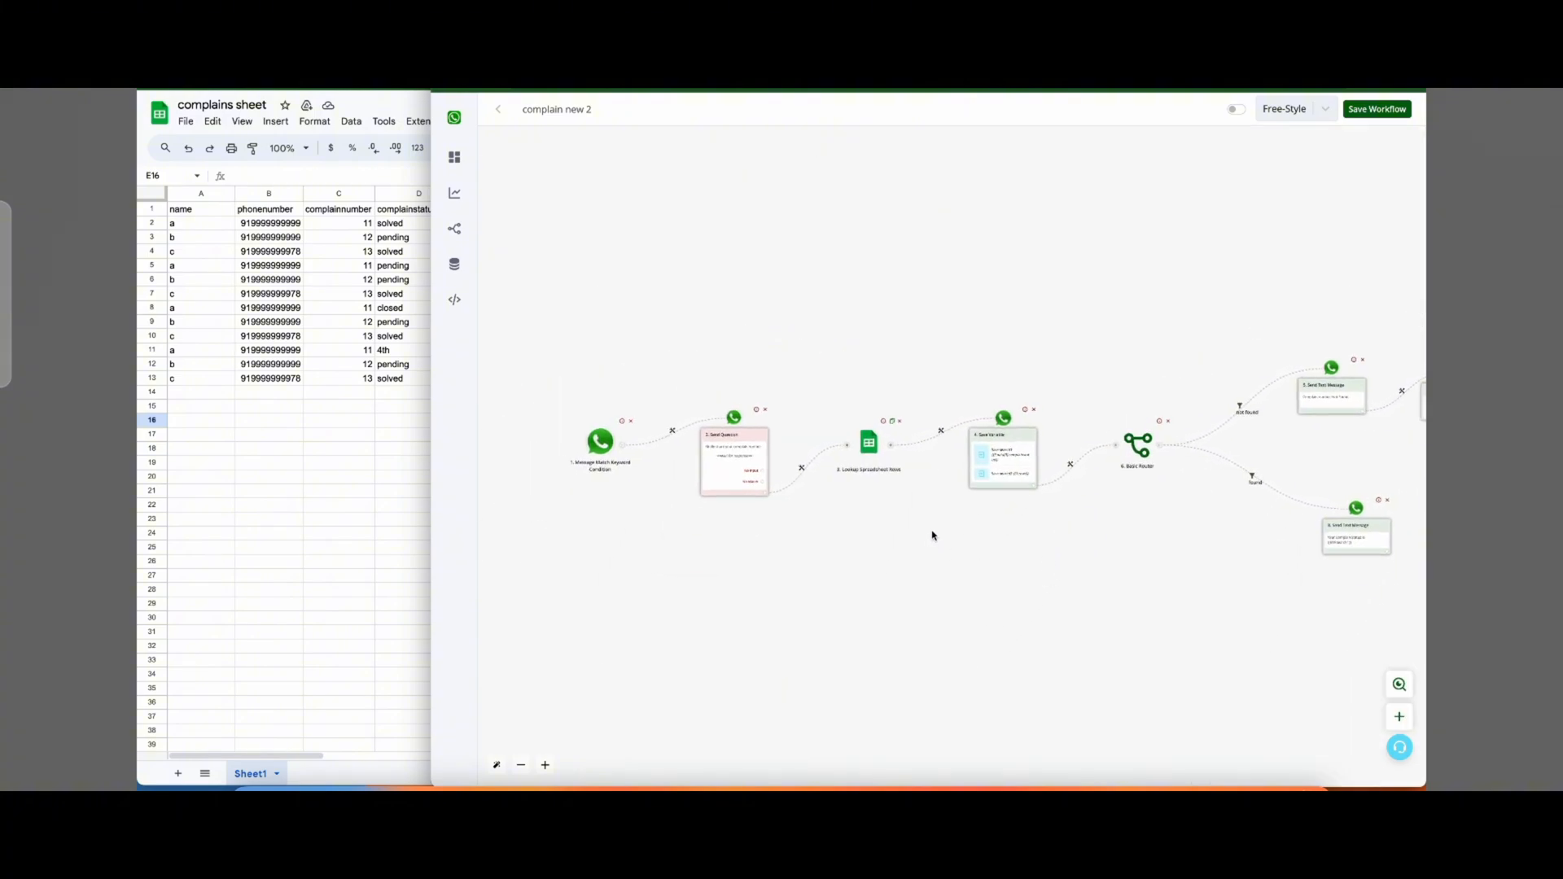
click(995, 451)
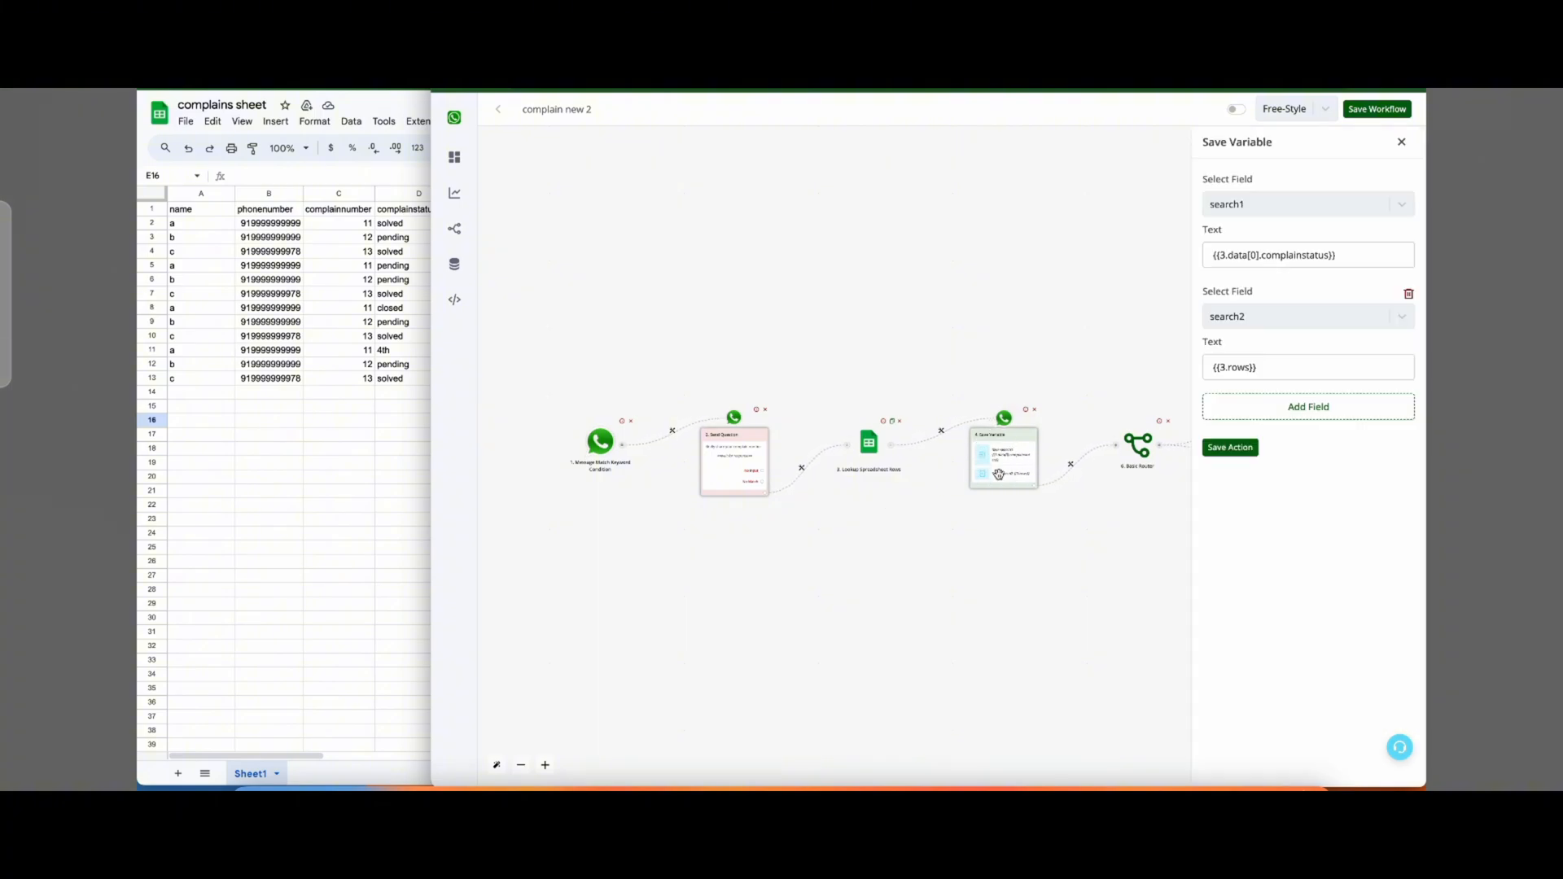
click(1323, 417)
click(1316, 435)
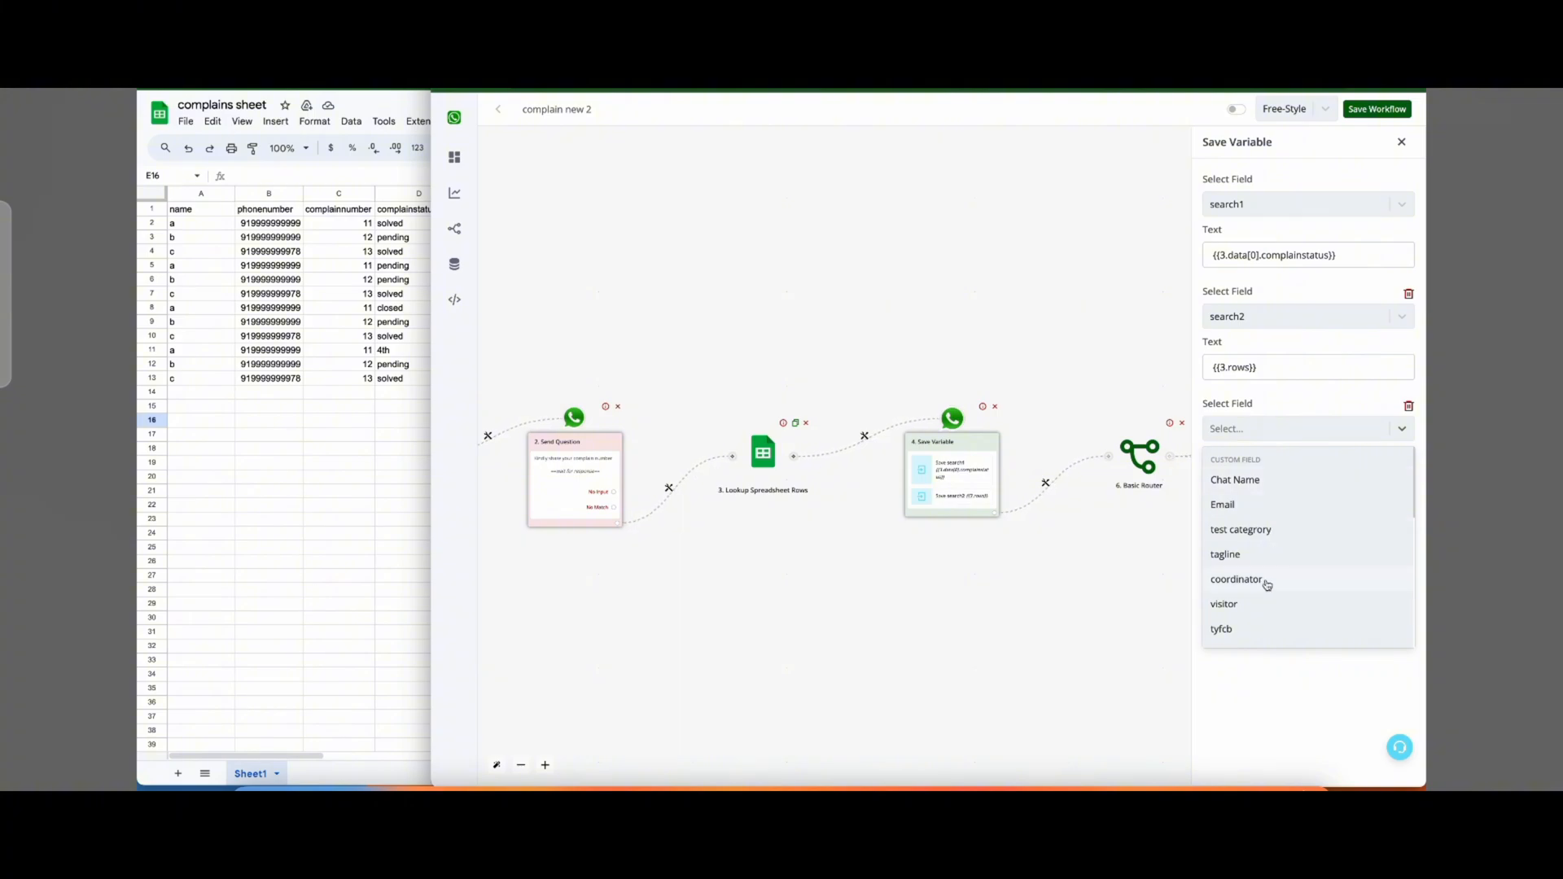
scroll(1267, 586, down, 5)
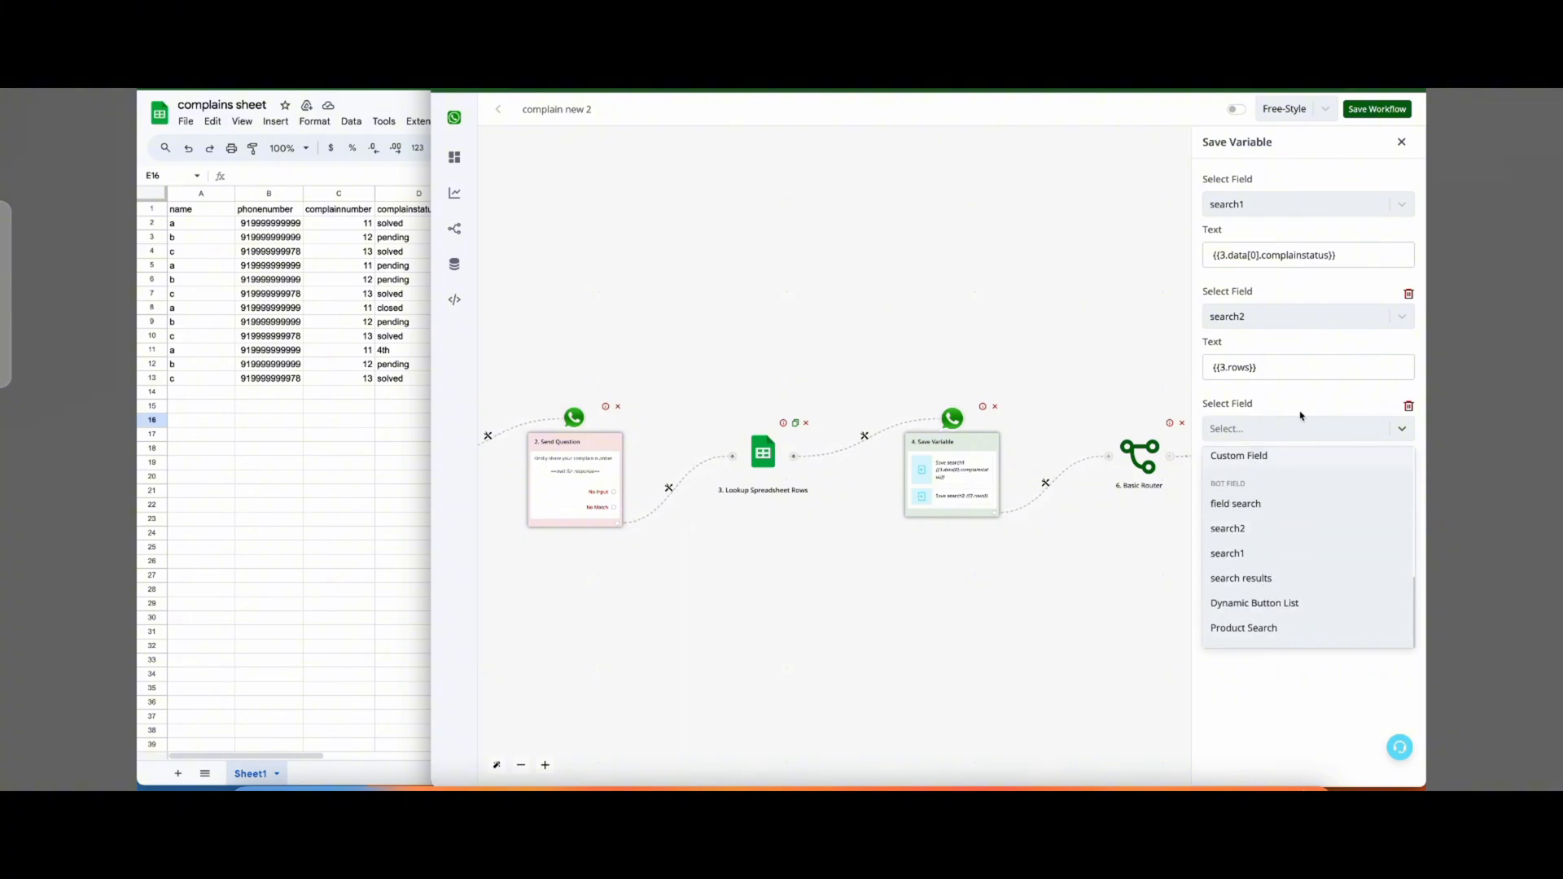
click(1258, 553)
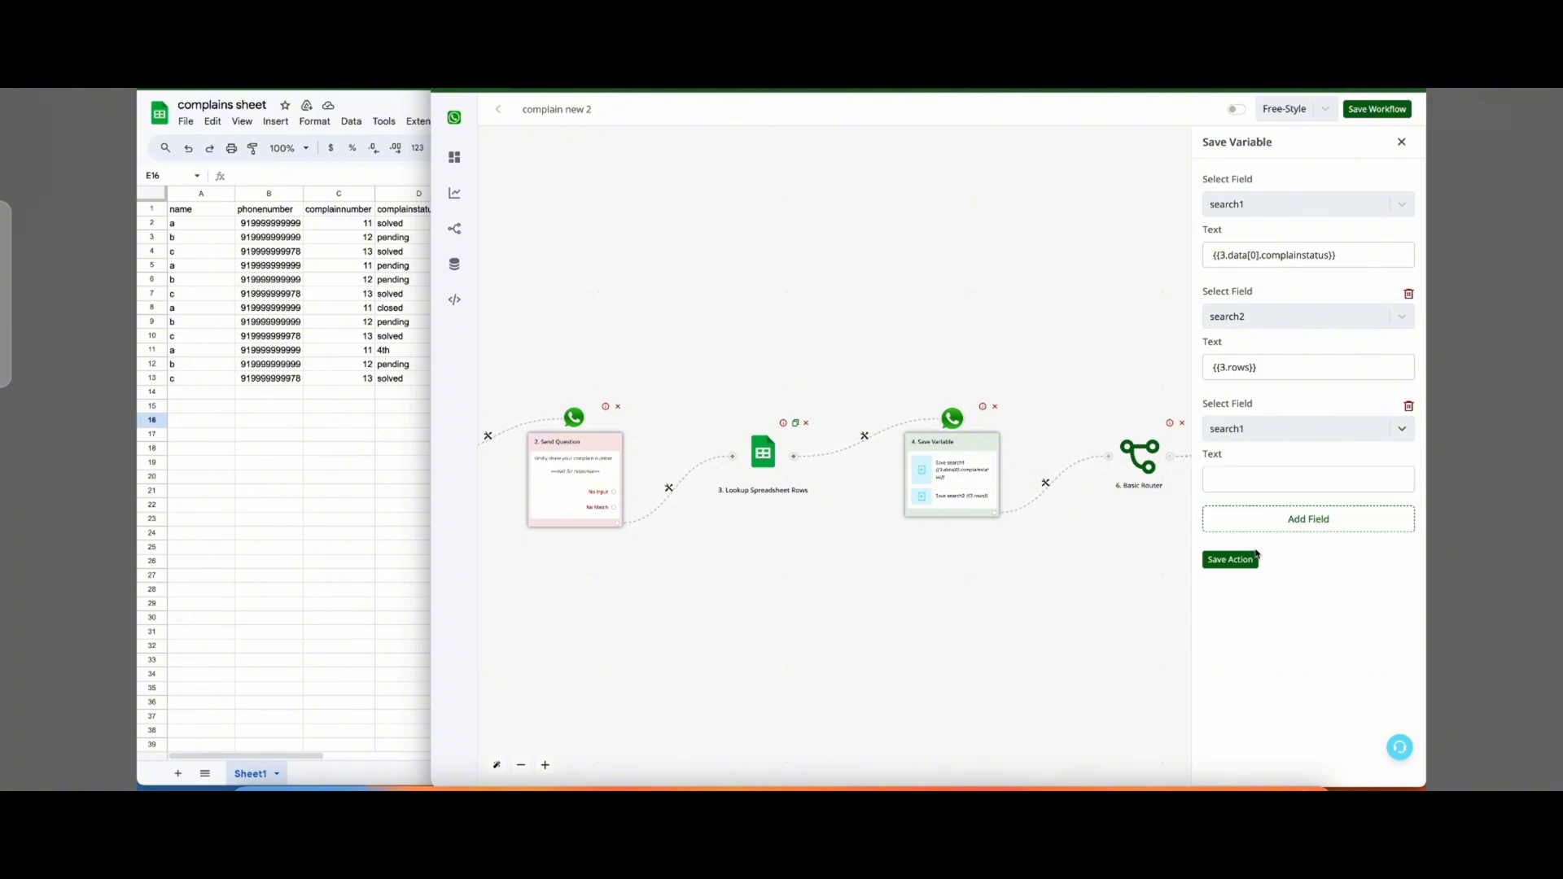
click(1285, 477)
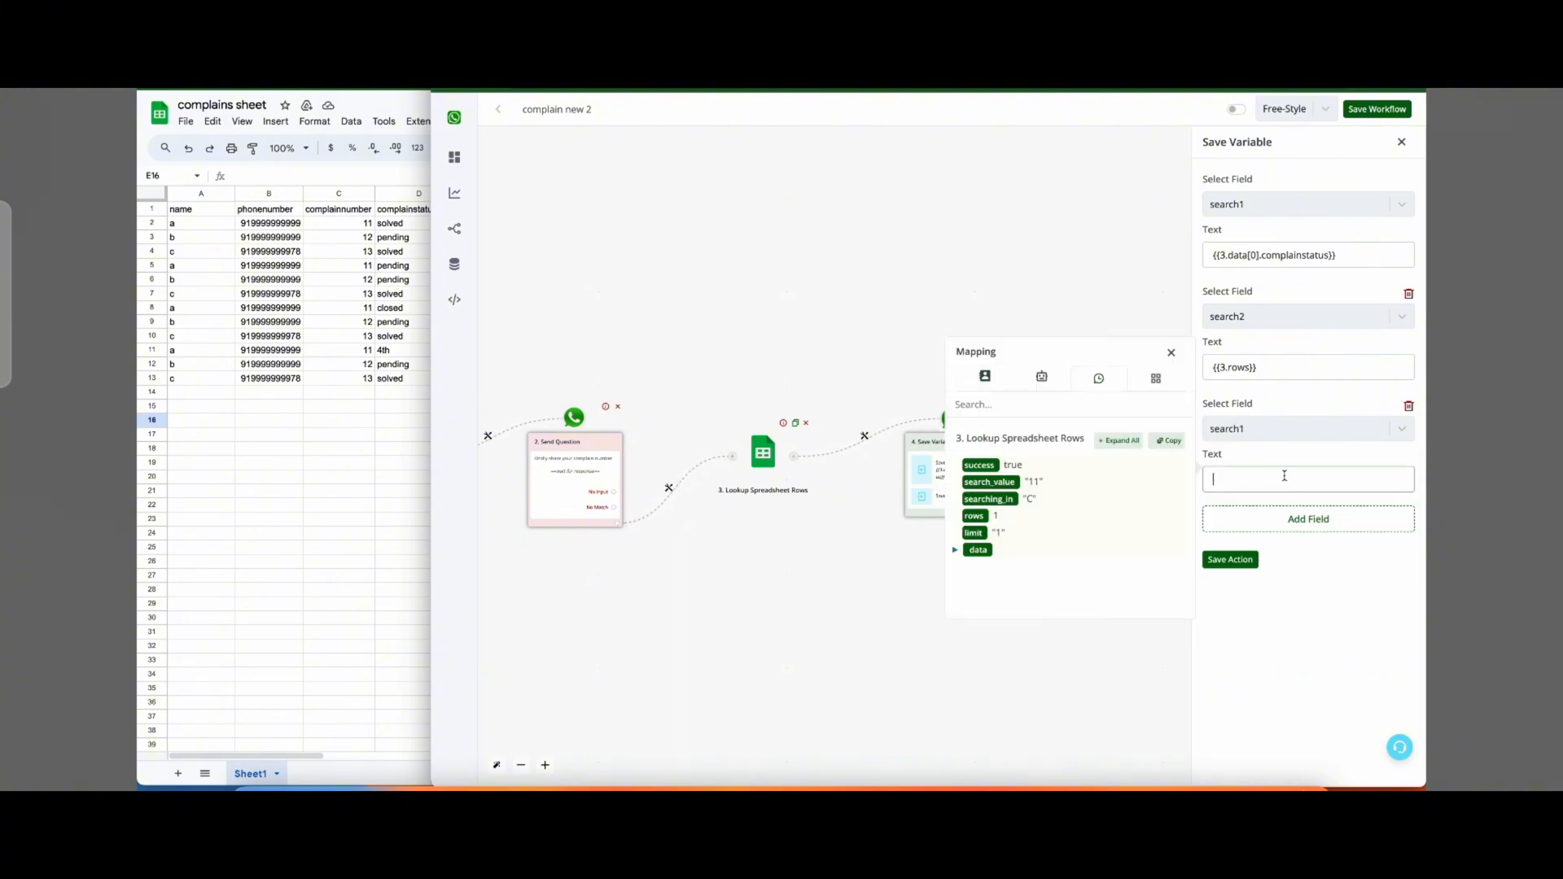
click(1409, 407)
click(1337, 409)
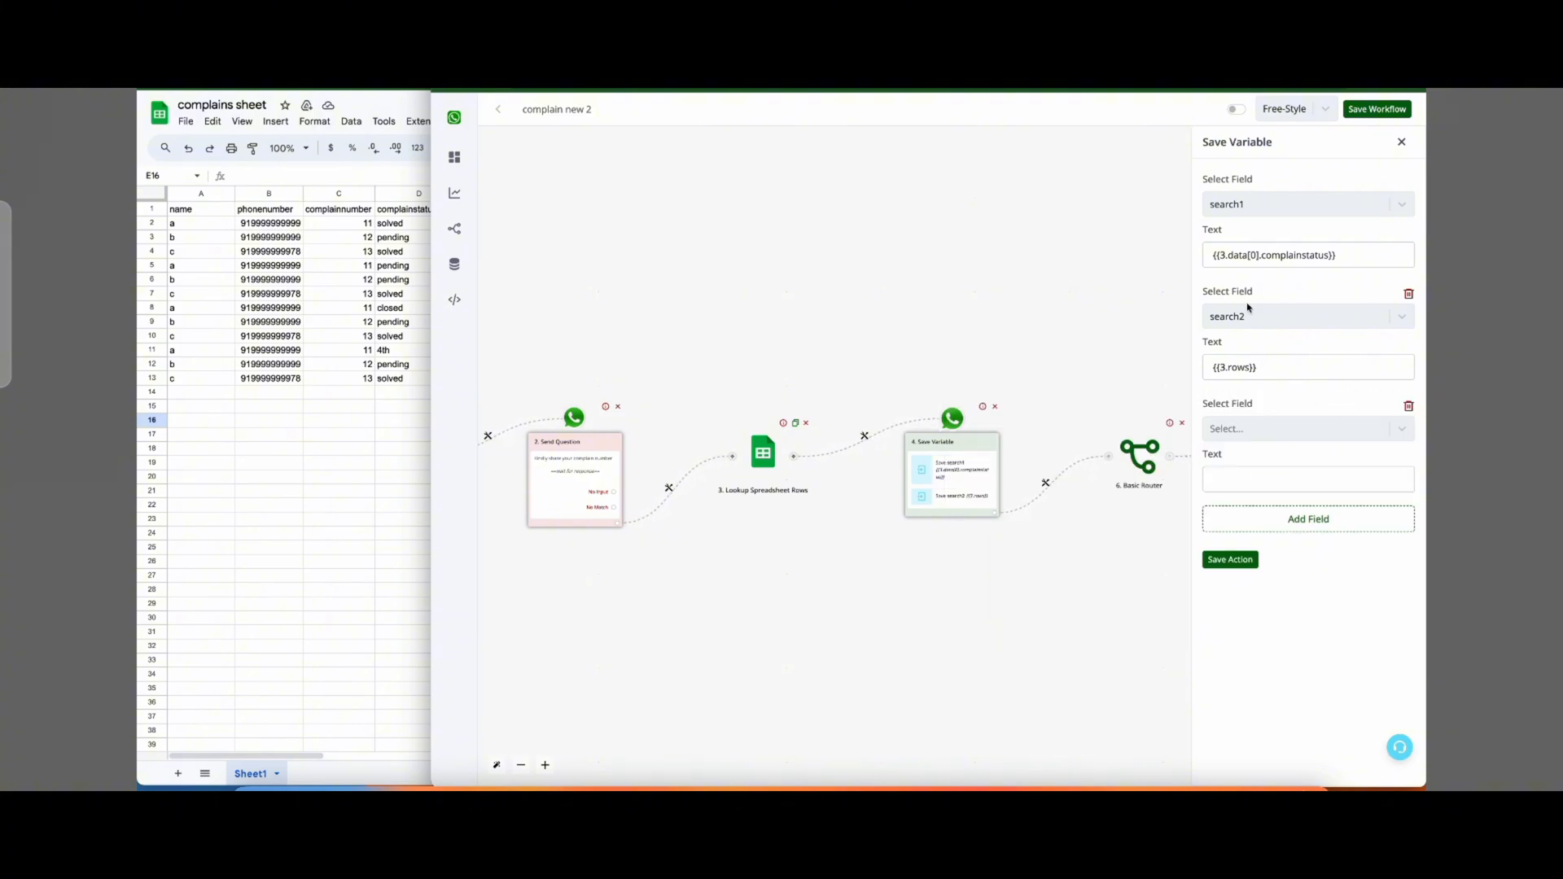
click(1273, 480)
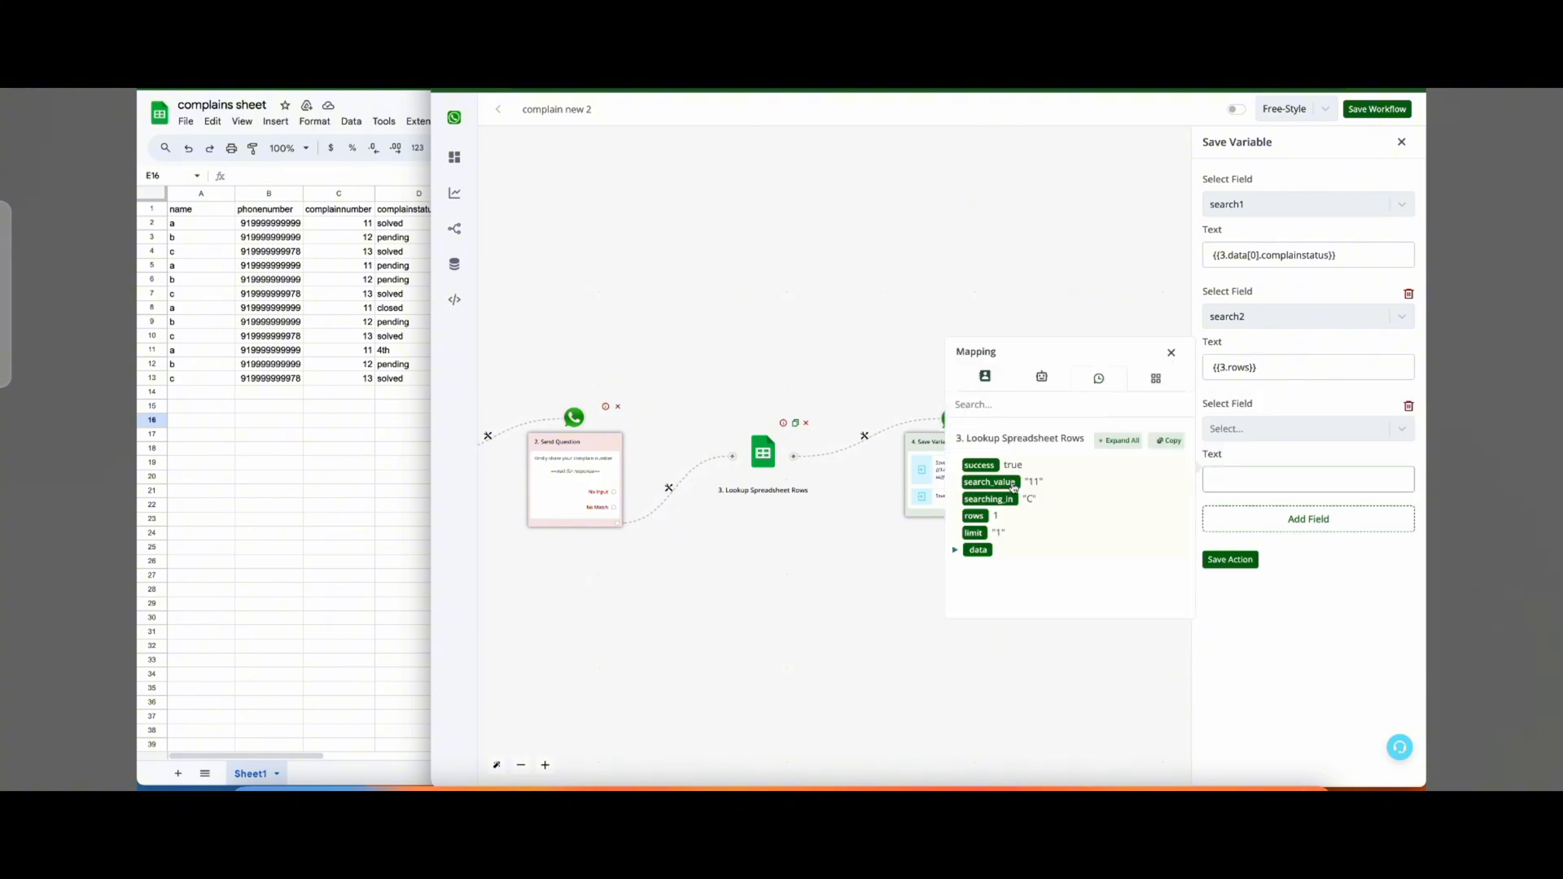
click(995, 378)
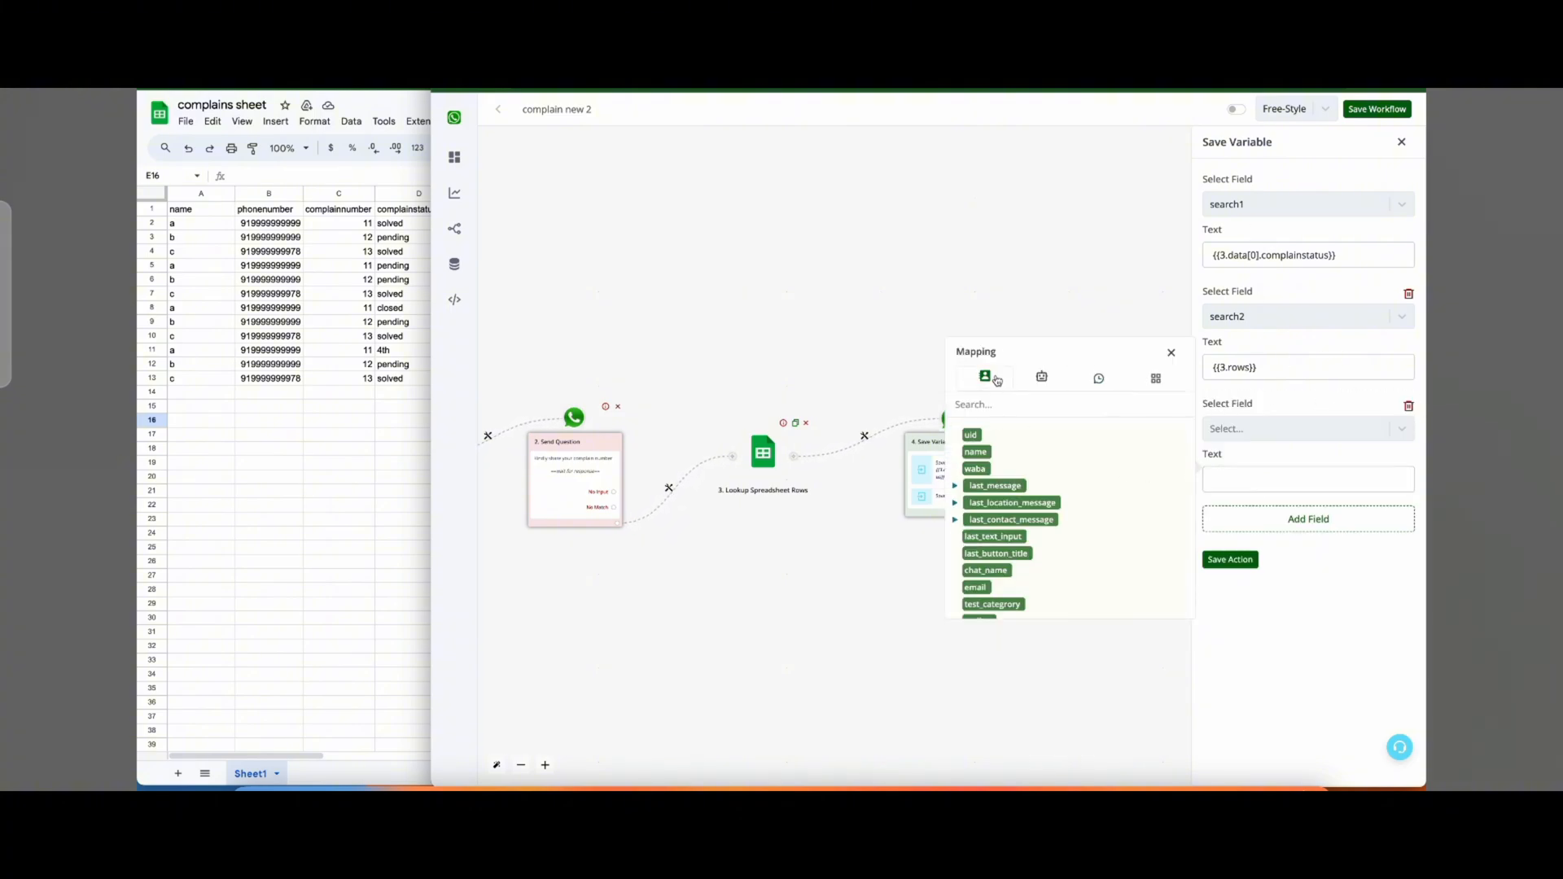
click(993, 536)
click(1172, 353)
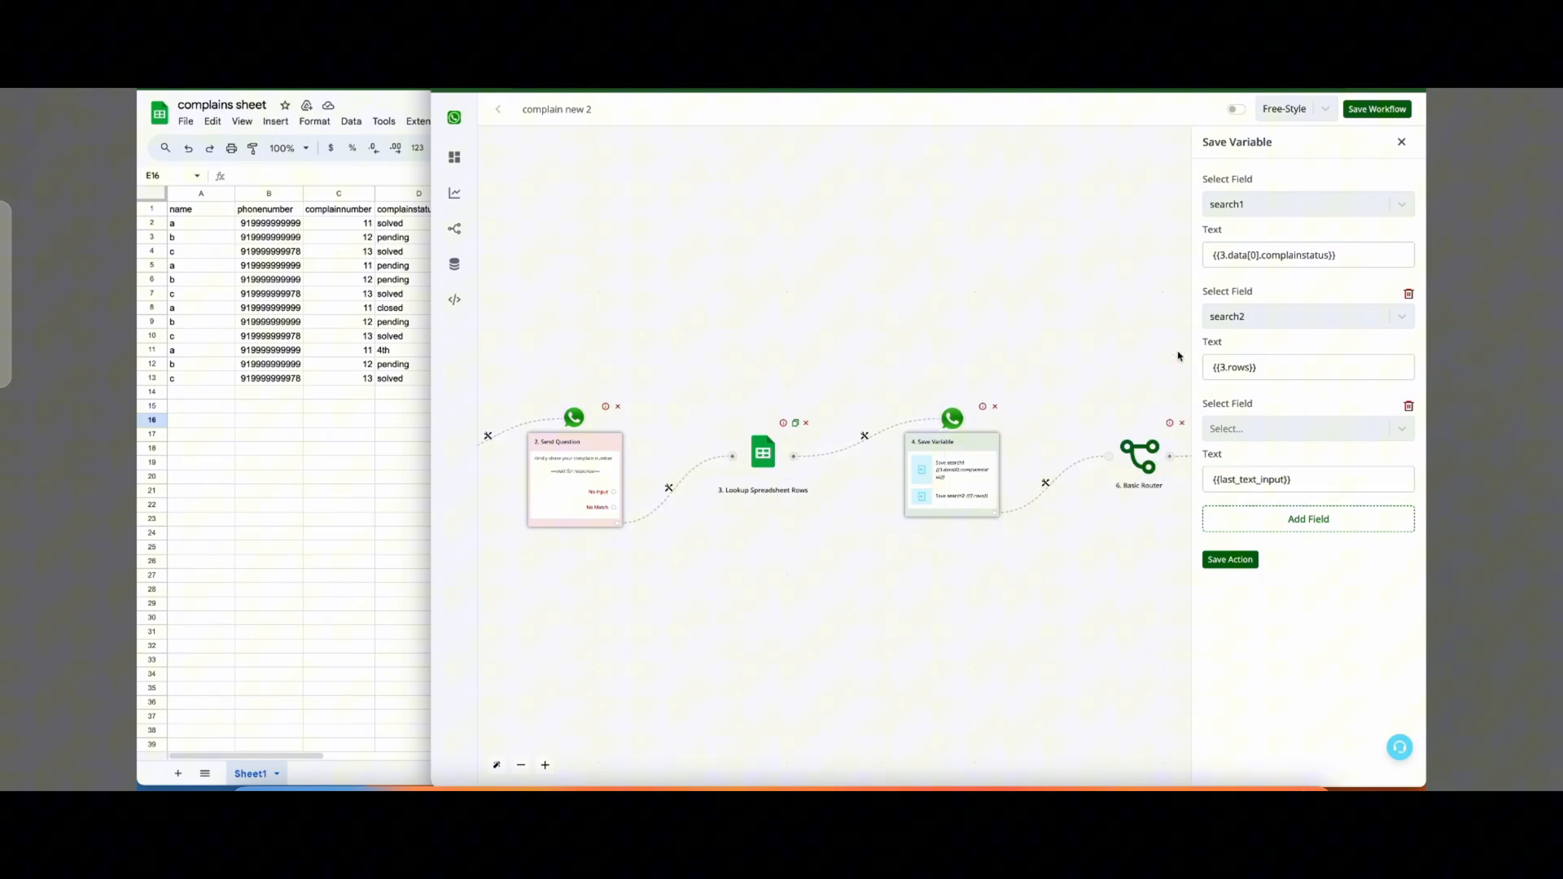
click(1302, 478)
drag(1303, 479, 1210, 407)
click(1172, 353)
click(1401, 143)
Review the reply text in the not-found and found message blocks, including the bot fields available for mapping.
drag(1227, 525, 913, 535)
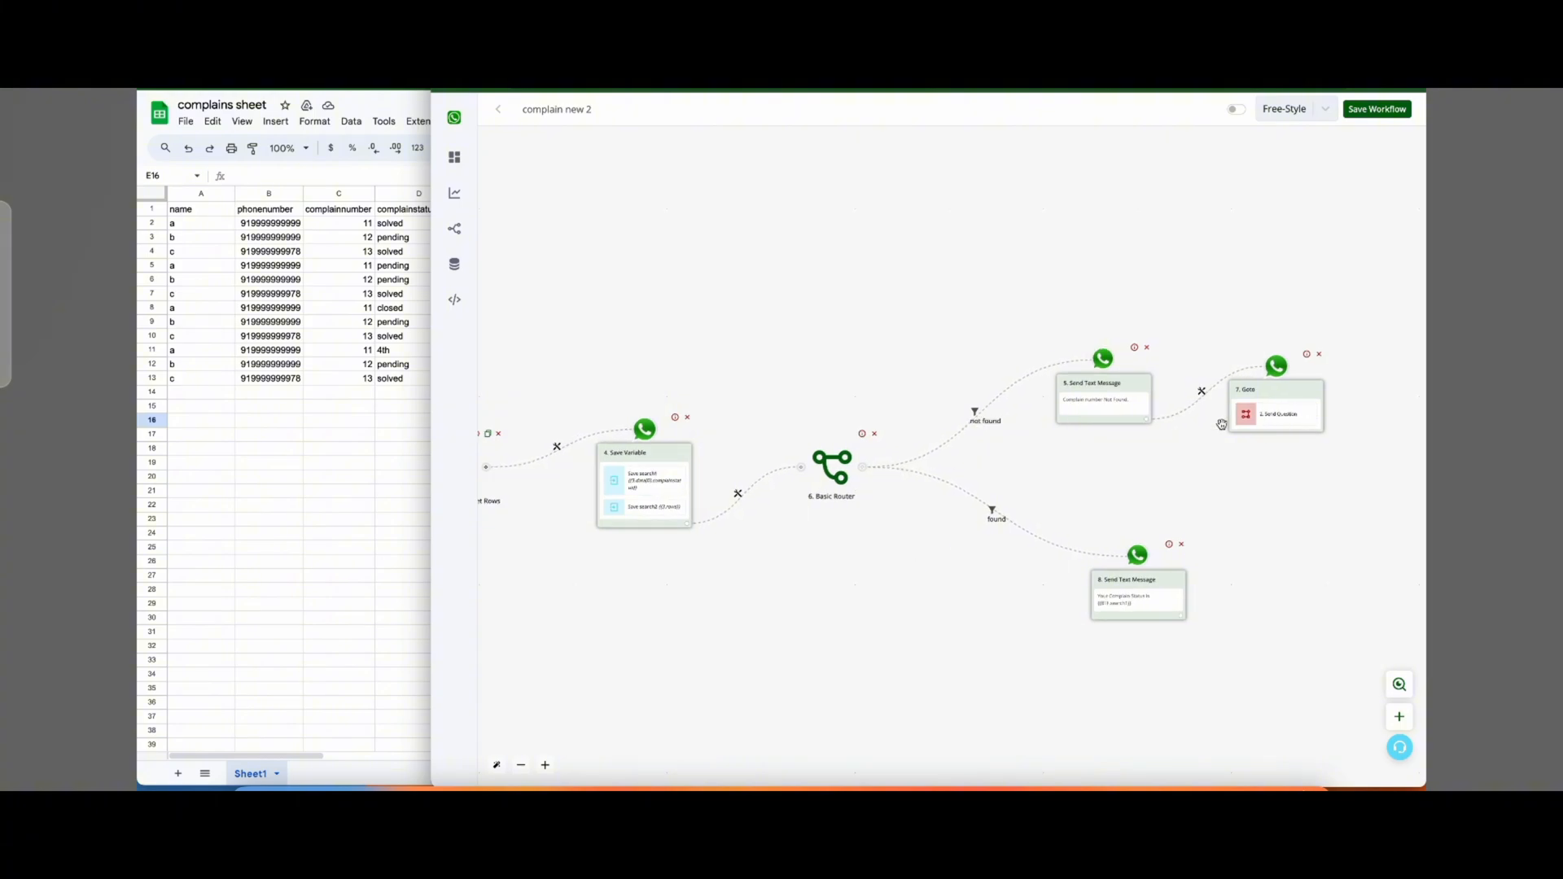
click(1135, 409)
click(1294, 252)
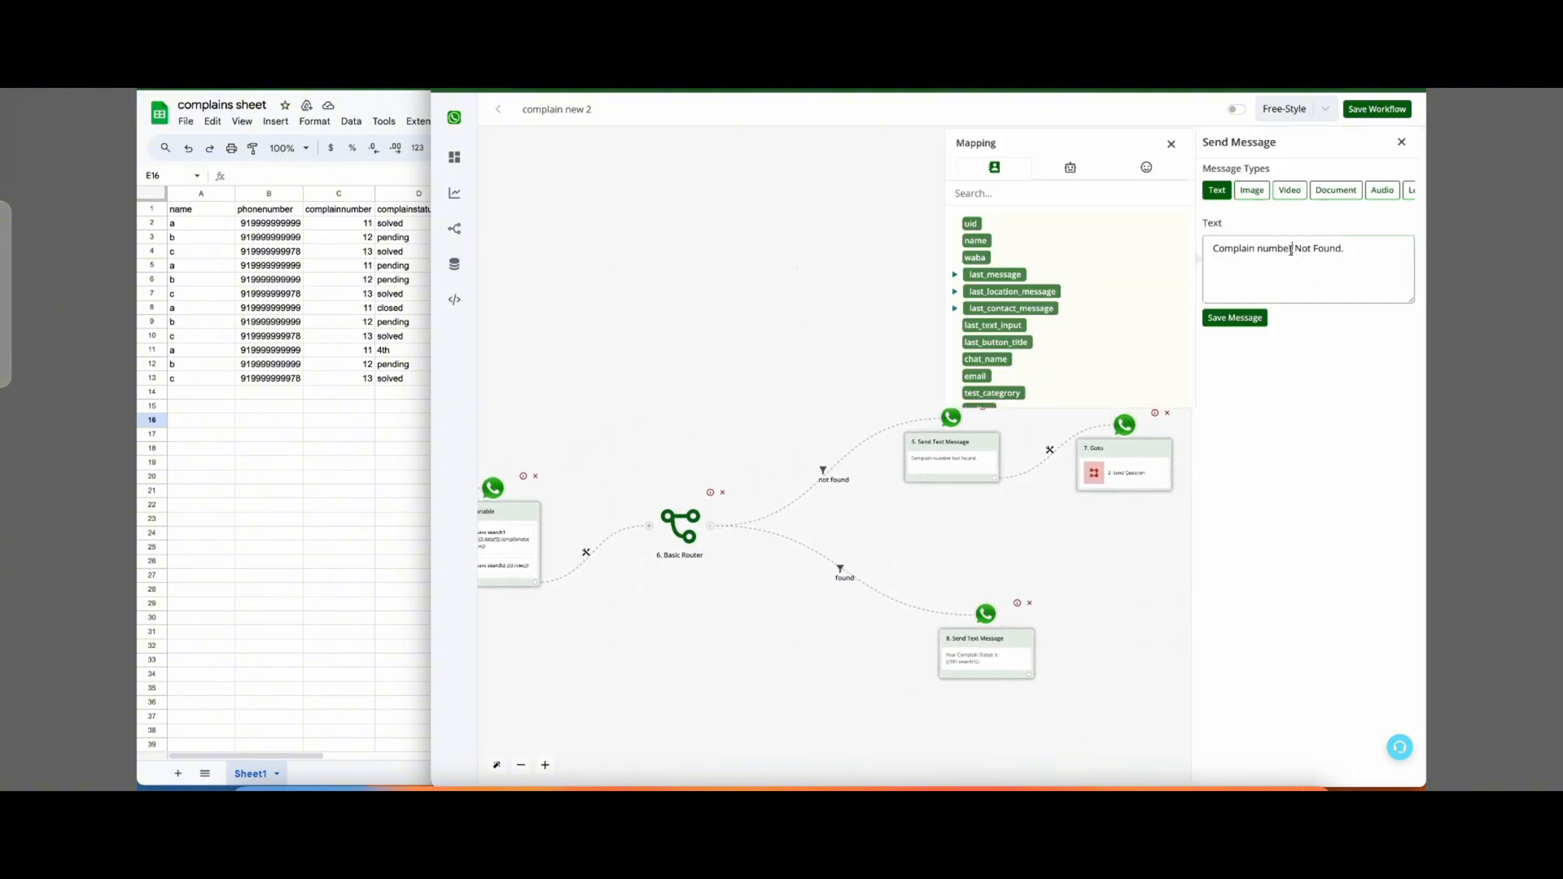
click(1068, 166)
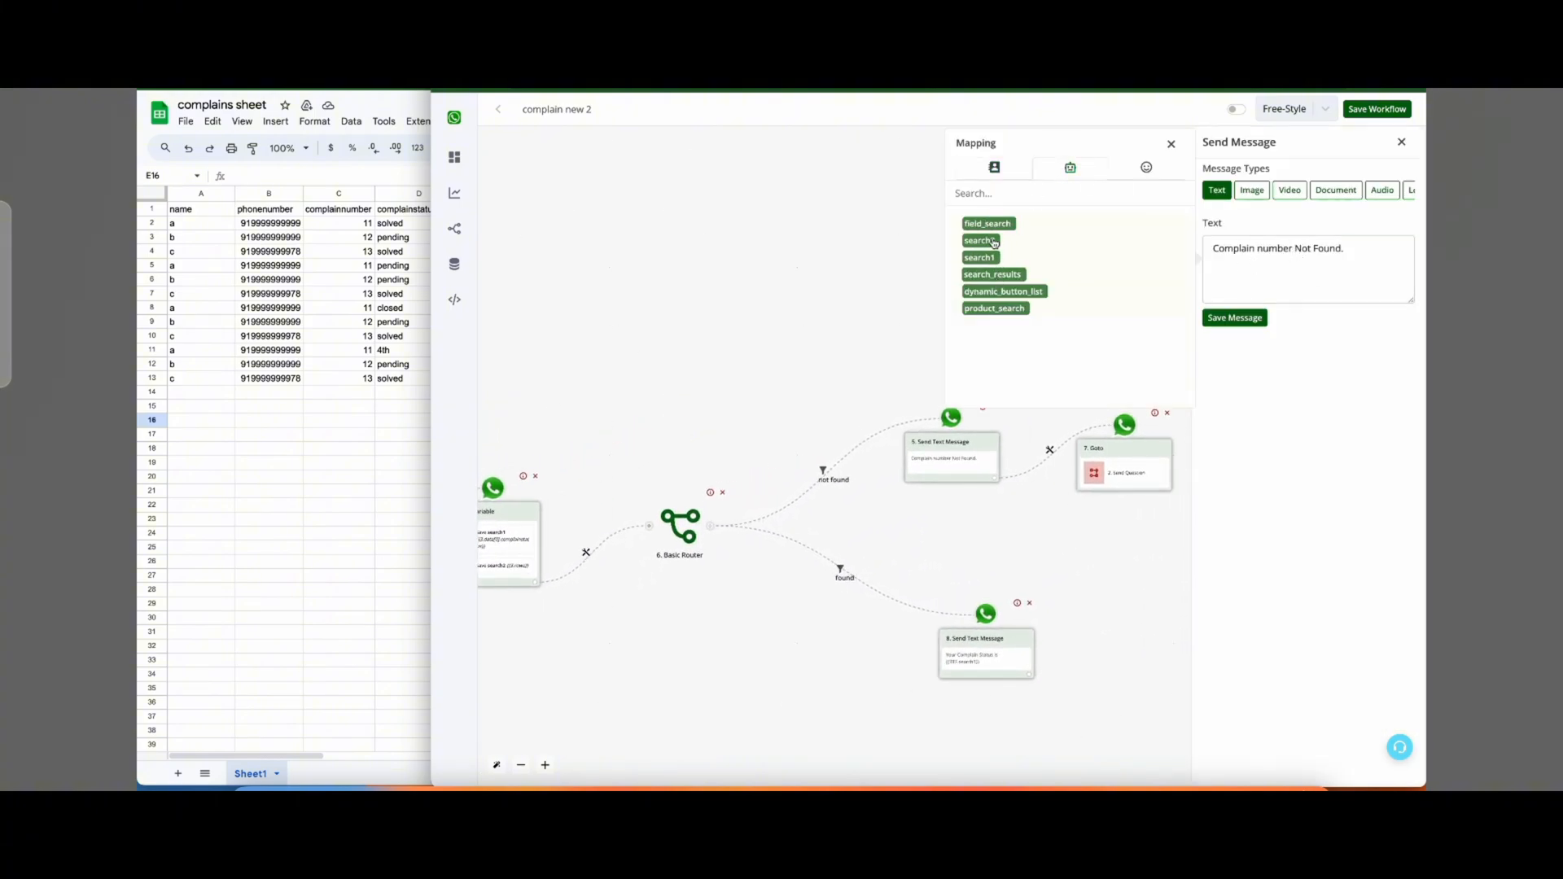
click(1171, 144)
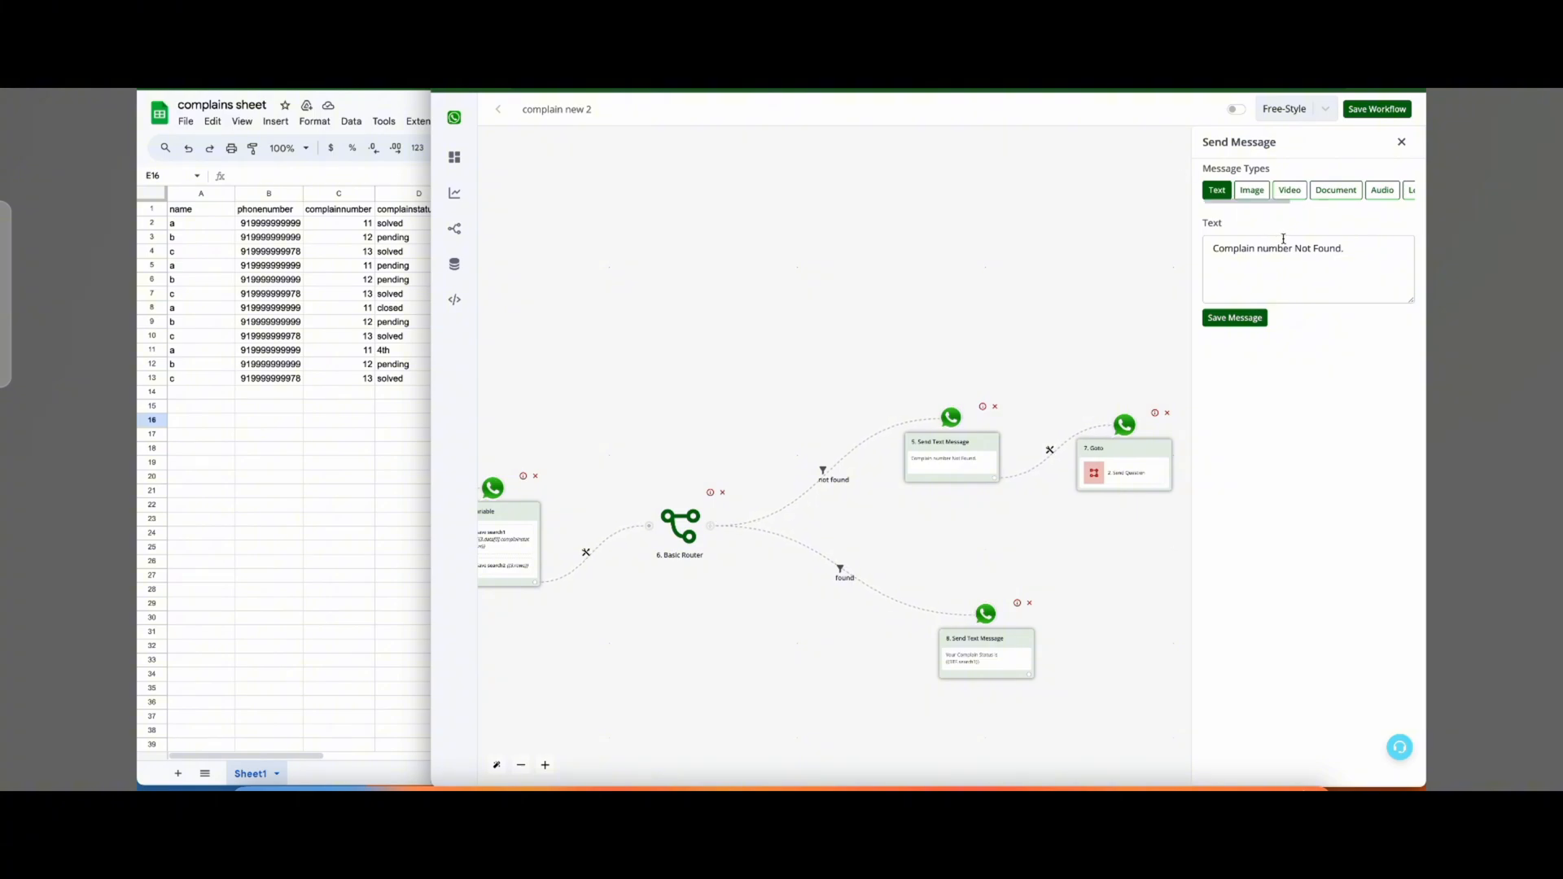
click(1301, 254)
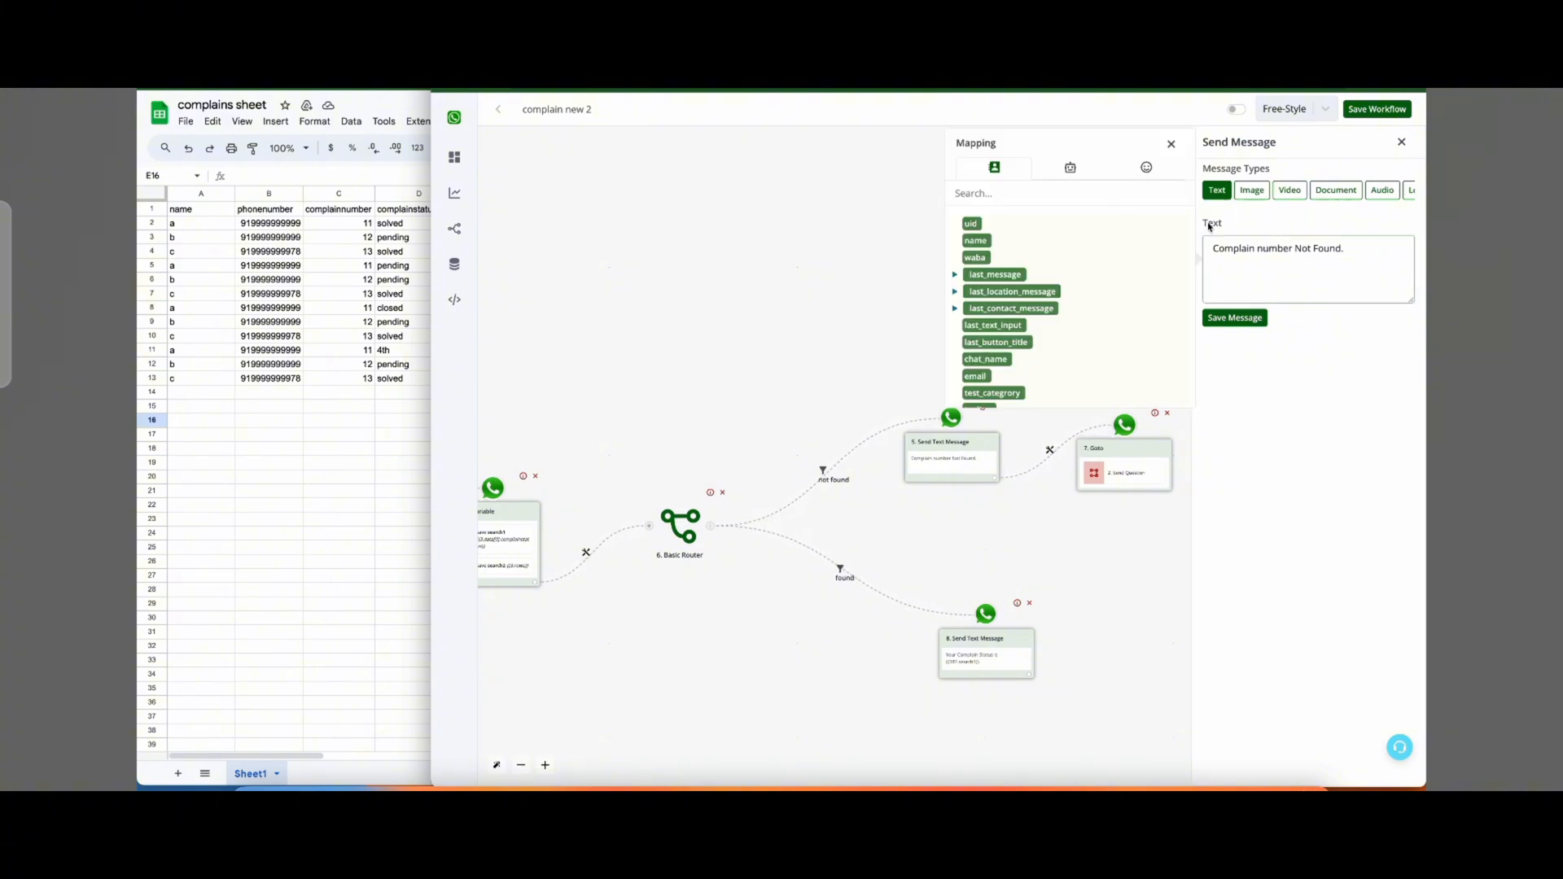
click(1171, 144)
click(983, 657)
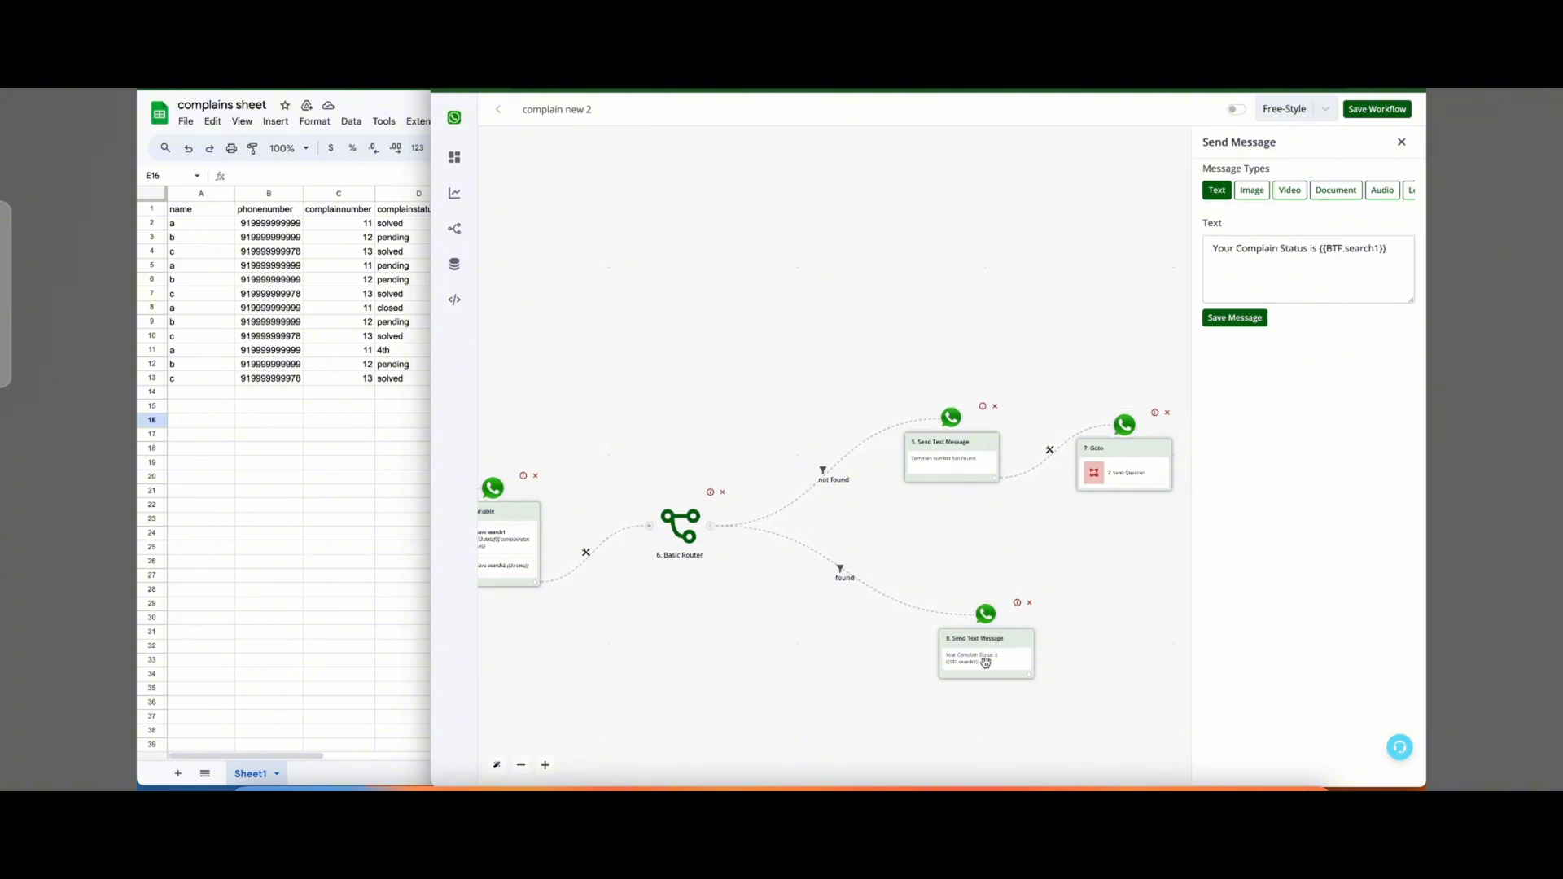
click(1250, 317)
click(1308, 251)
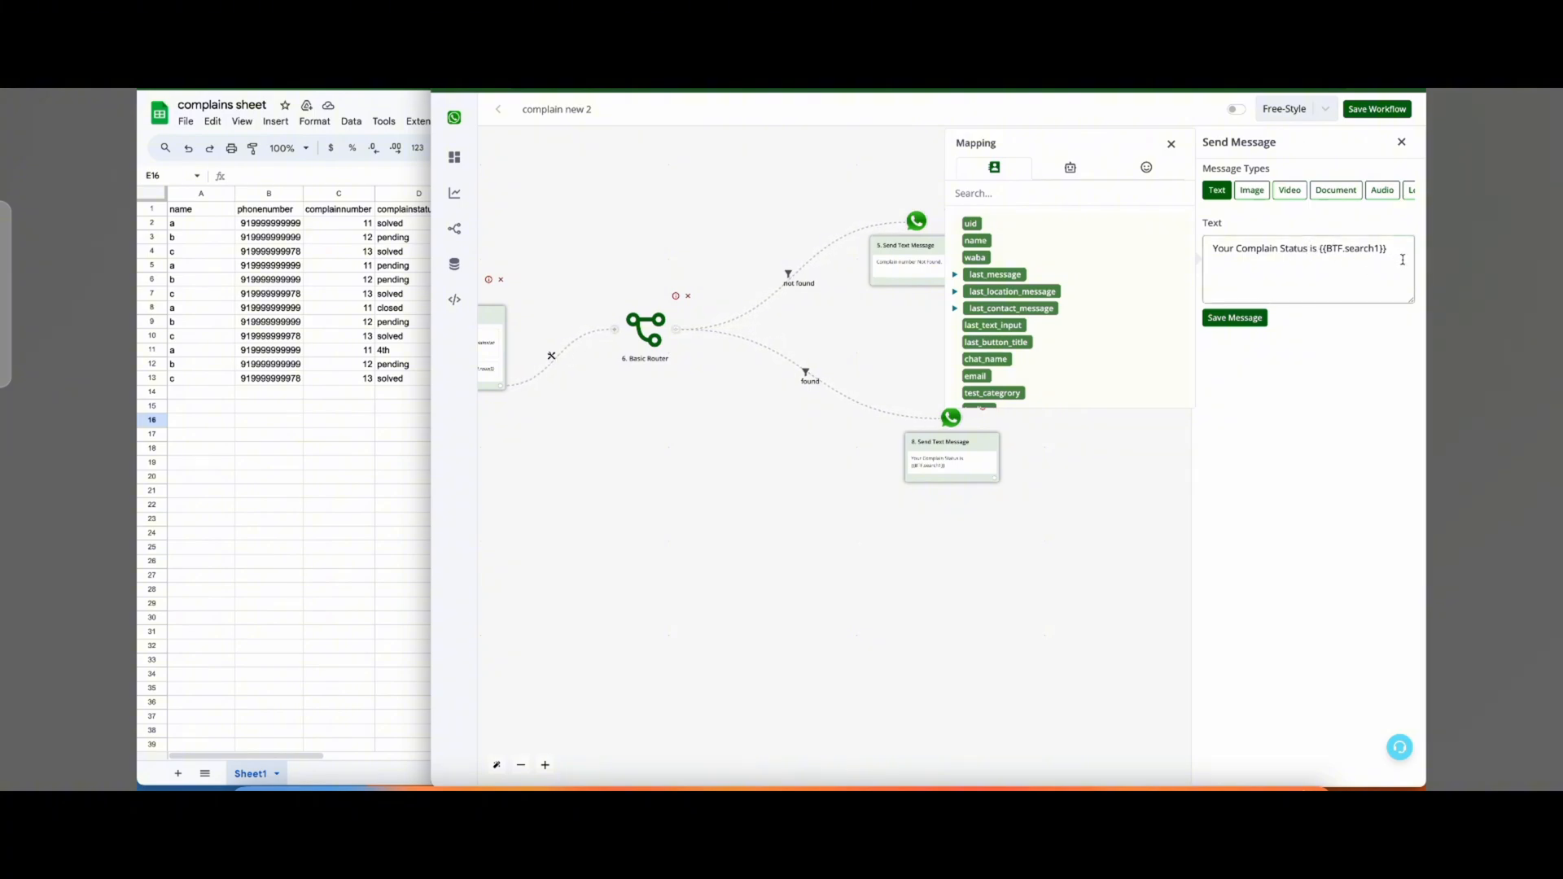
drag(1402, 260, 1297, 249)
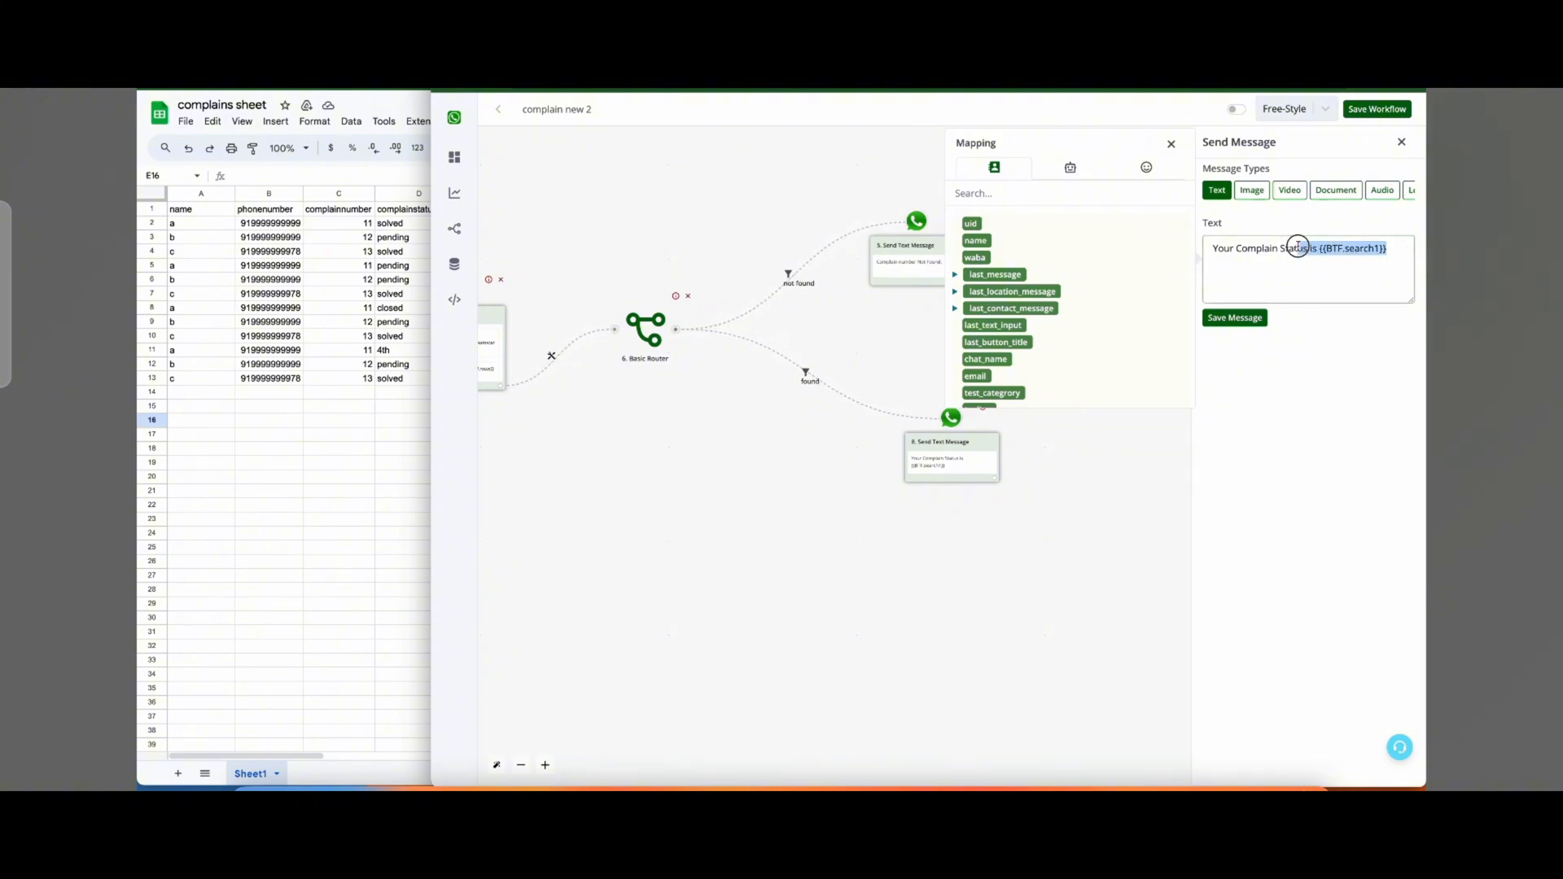
click(1171, 144)
Review the flow from its keyword trigger to the router, together with the complainnumber values in C2:C8 of the complains sheet.
drag(823, 558, 1218, 680)
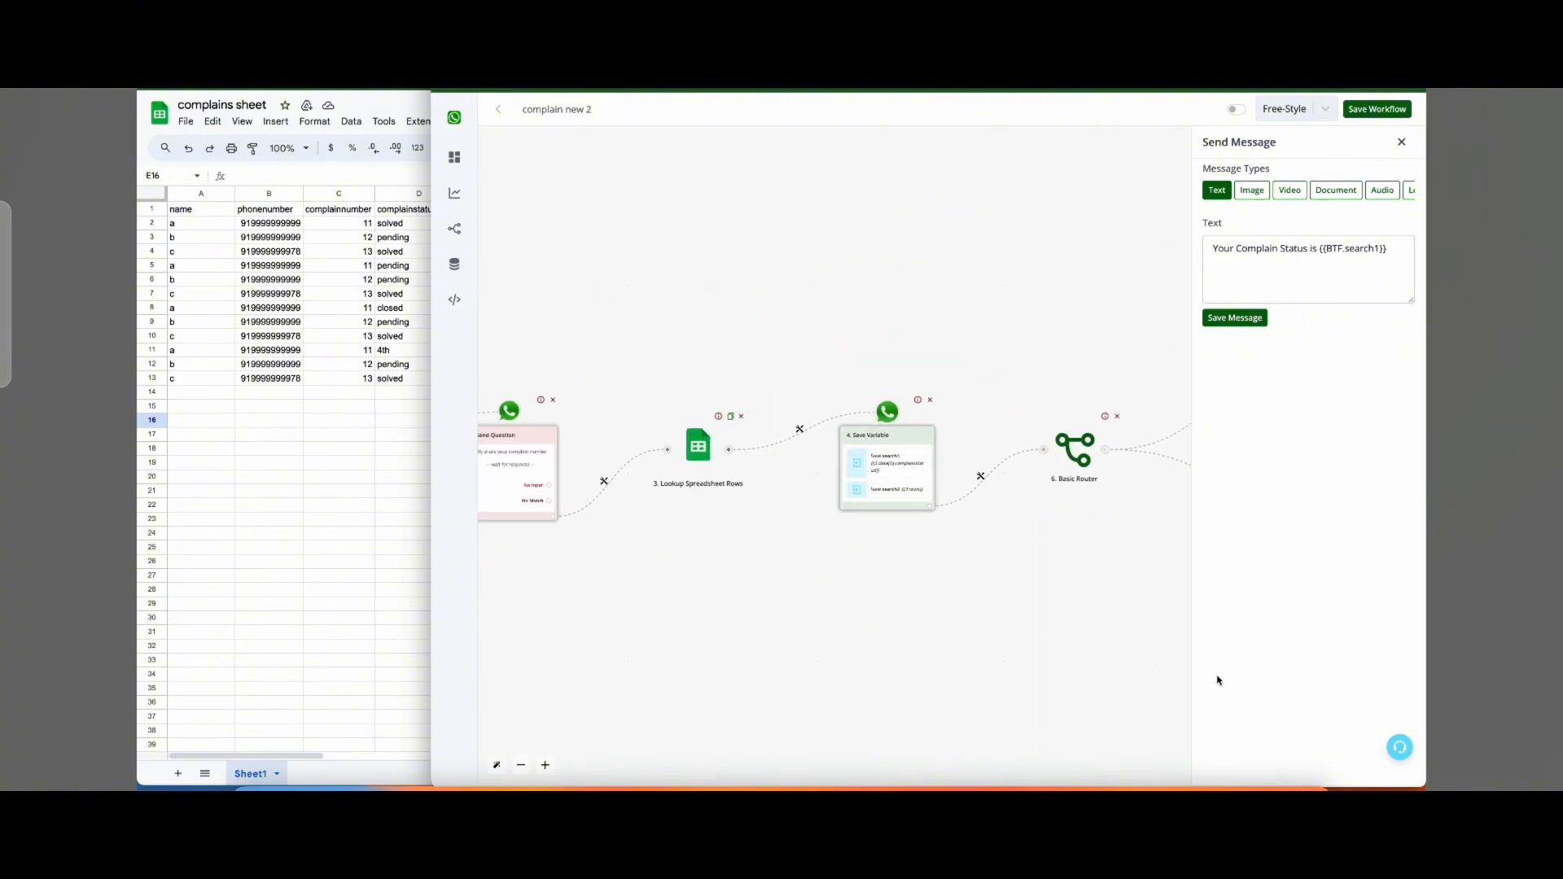
drag(882, 628, 1158, 628)
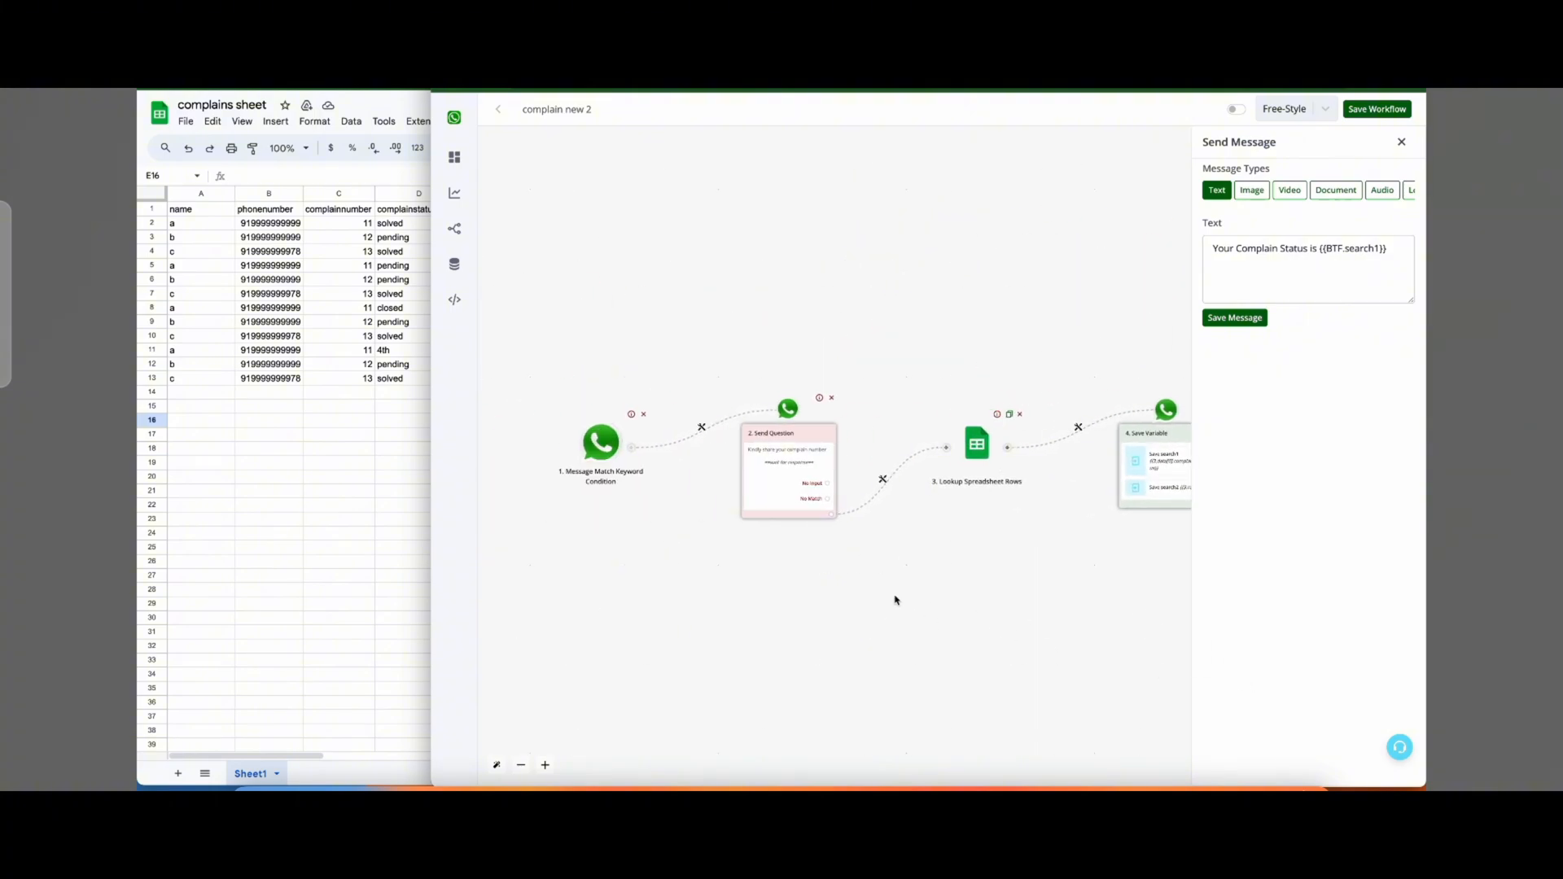
click(352, 225)
drag(351, 223, 352, 310)
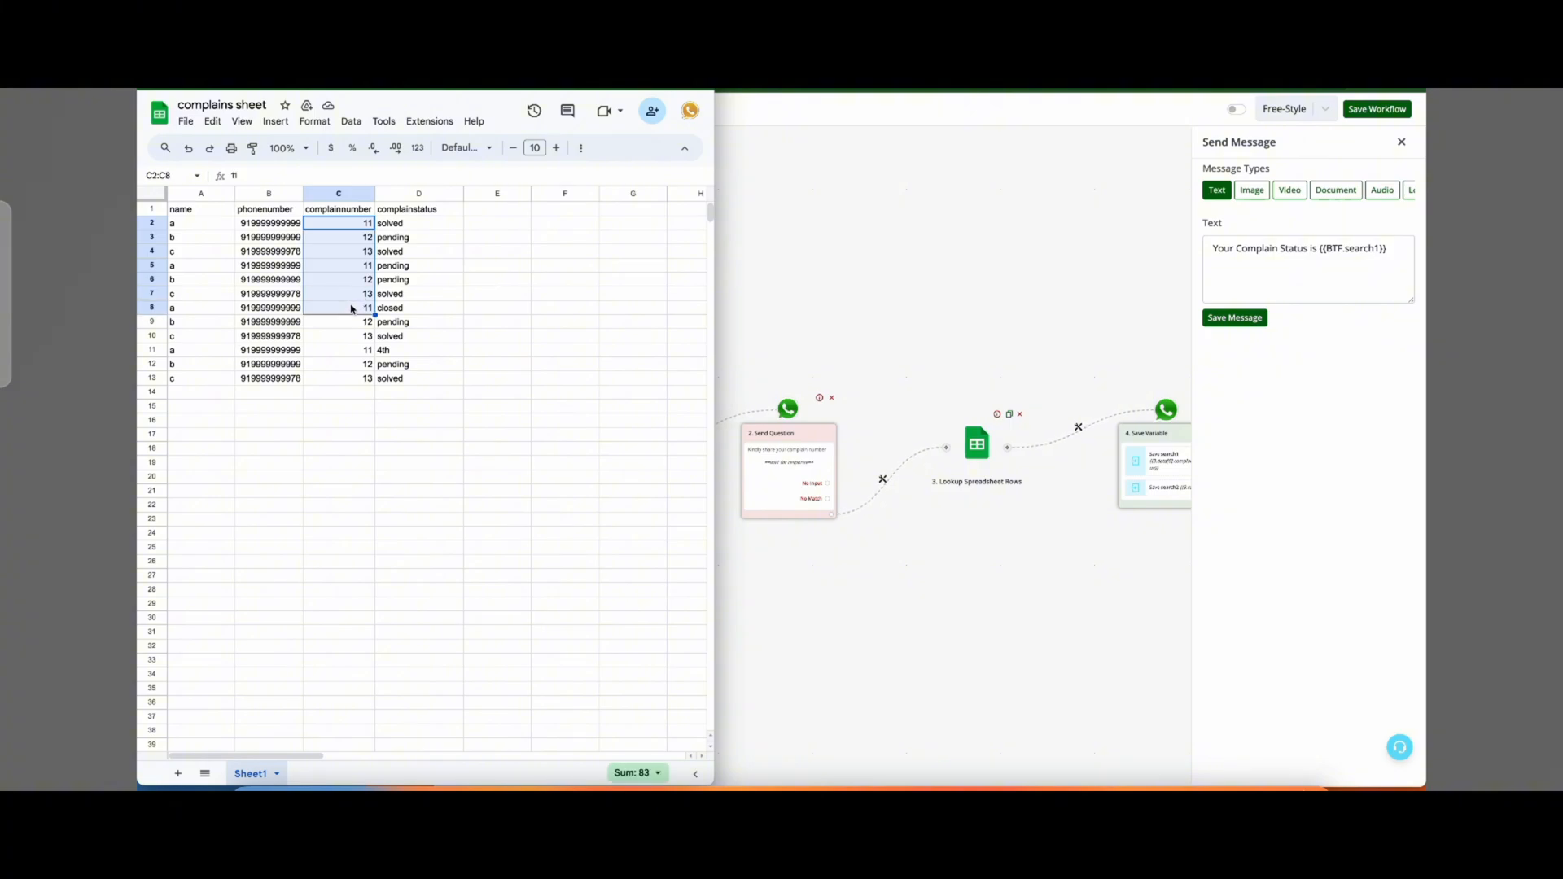
click(830, 244)
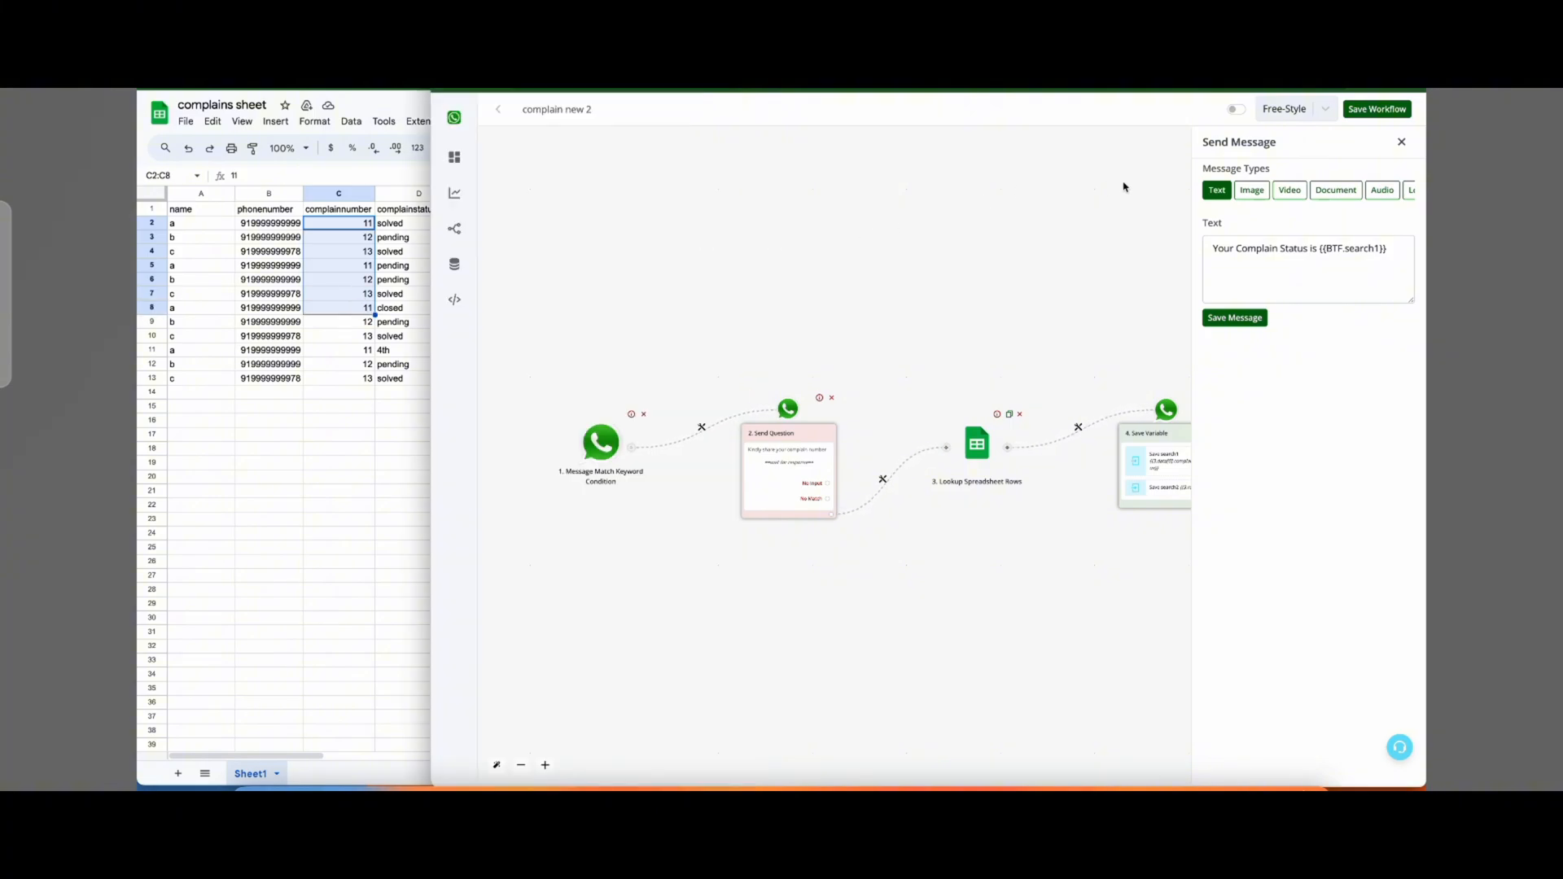
scroll(987, 245, right, 5)
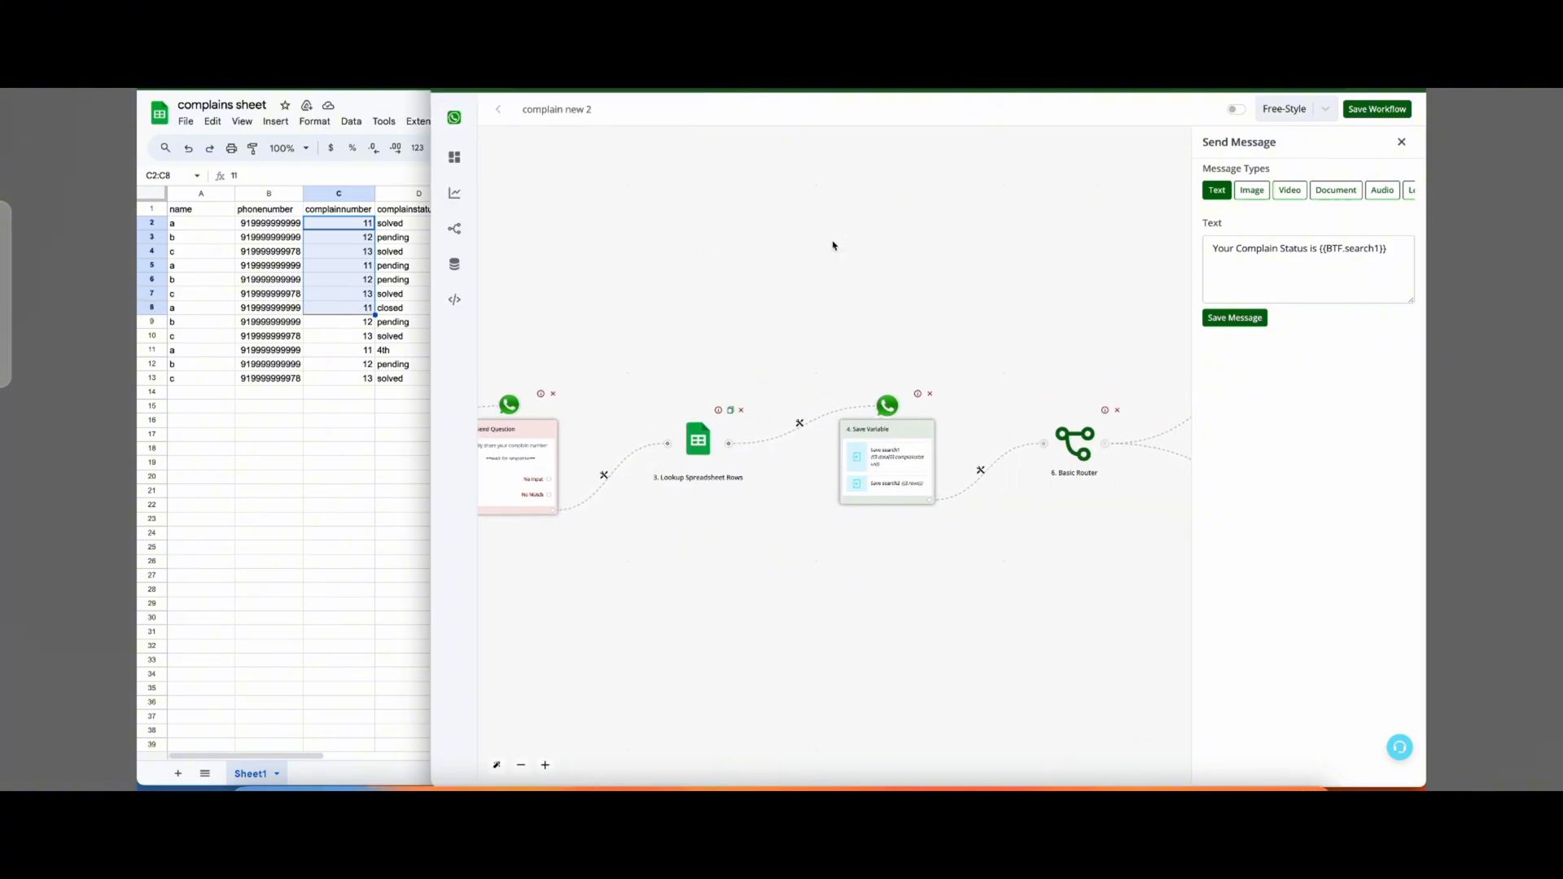